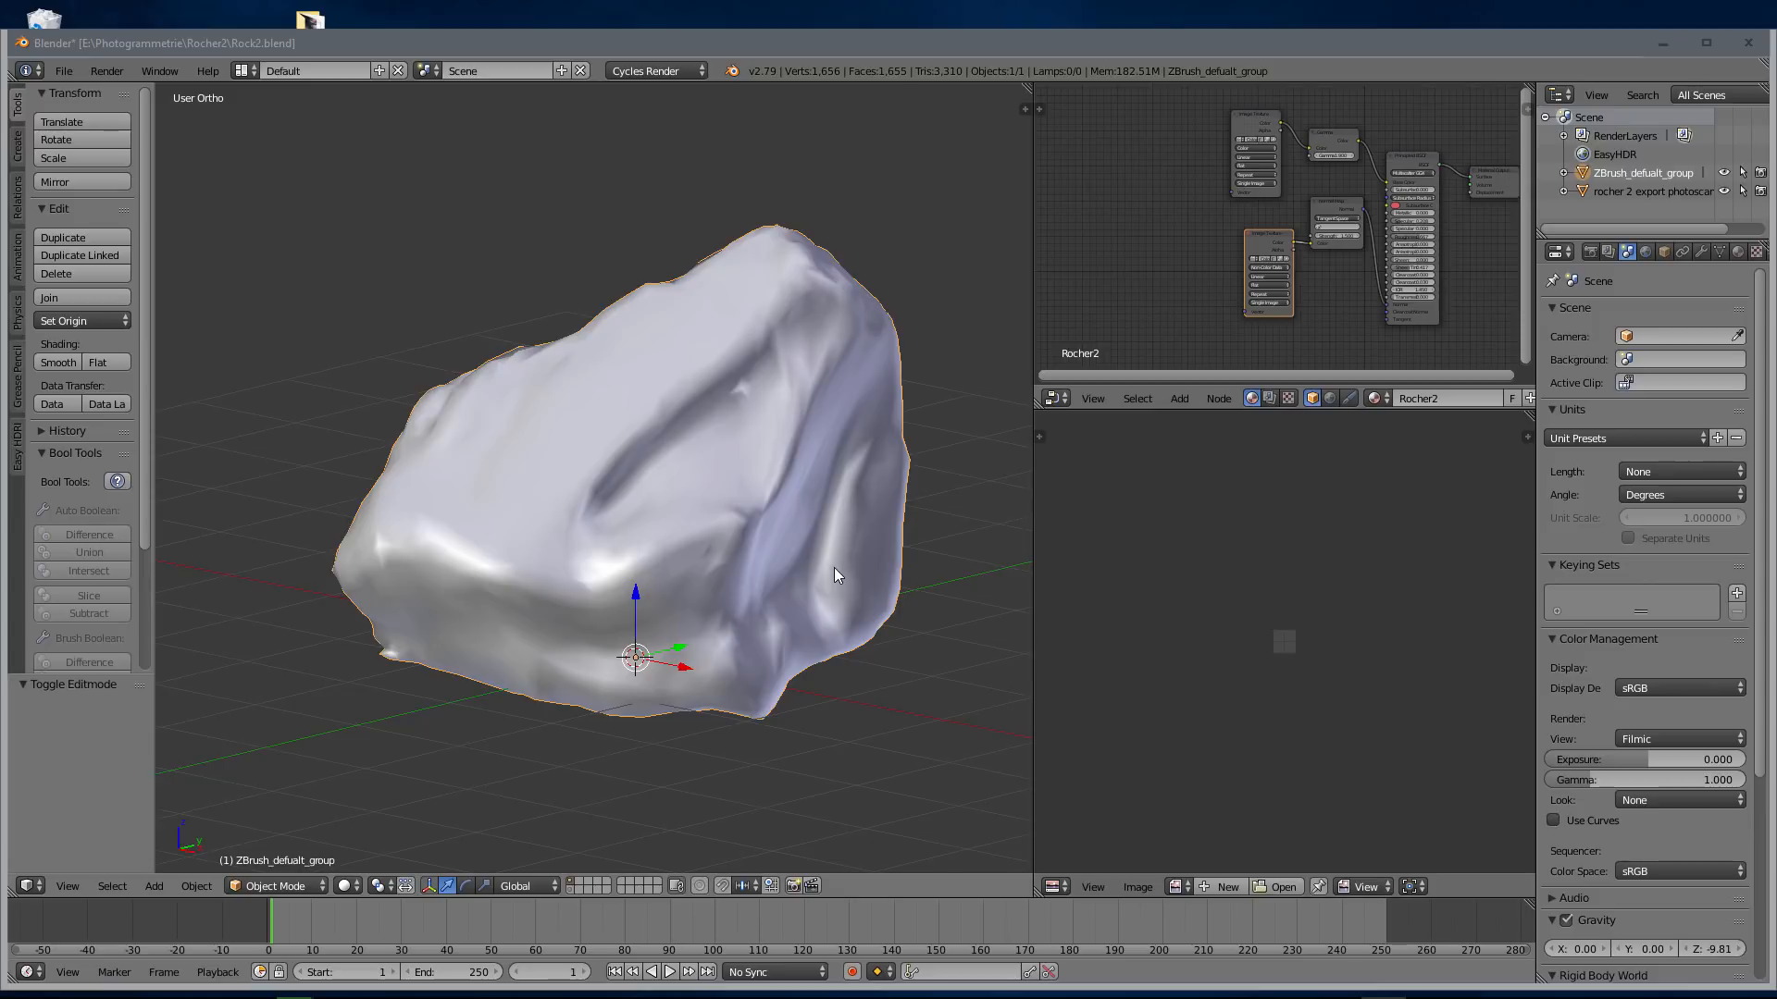
Step: Inspect the rock from several angles, first as plain geometry, and turn on rendered viewport shading to examine its texture
middle_drag(935, 380, 703, 363)
middle_drag(563, 540, 731, 602)
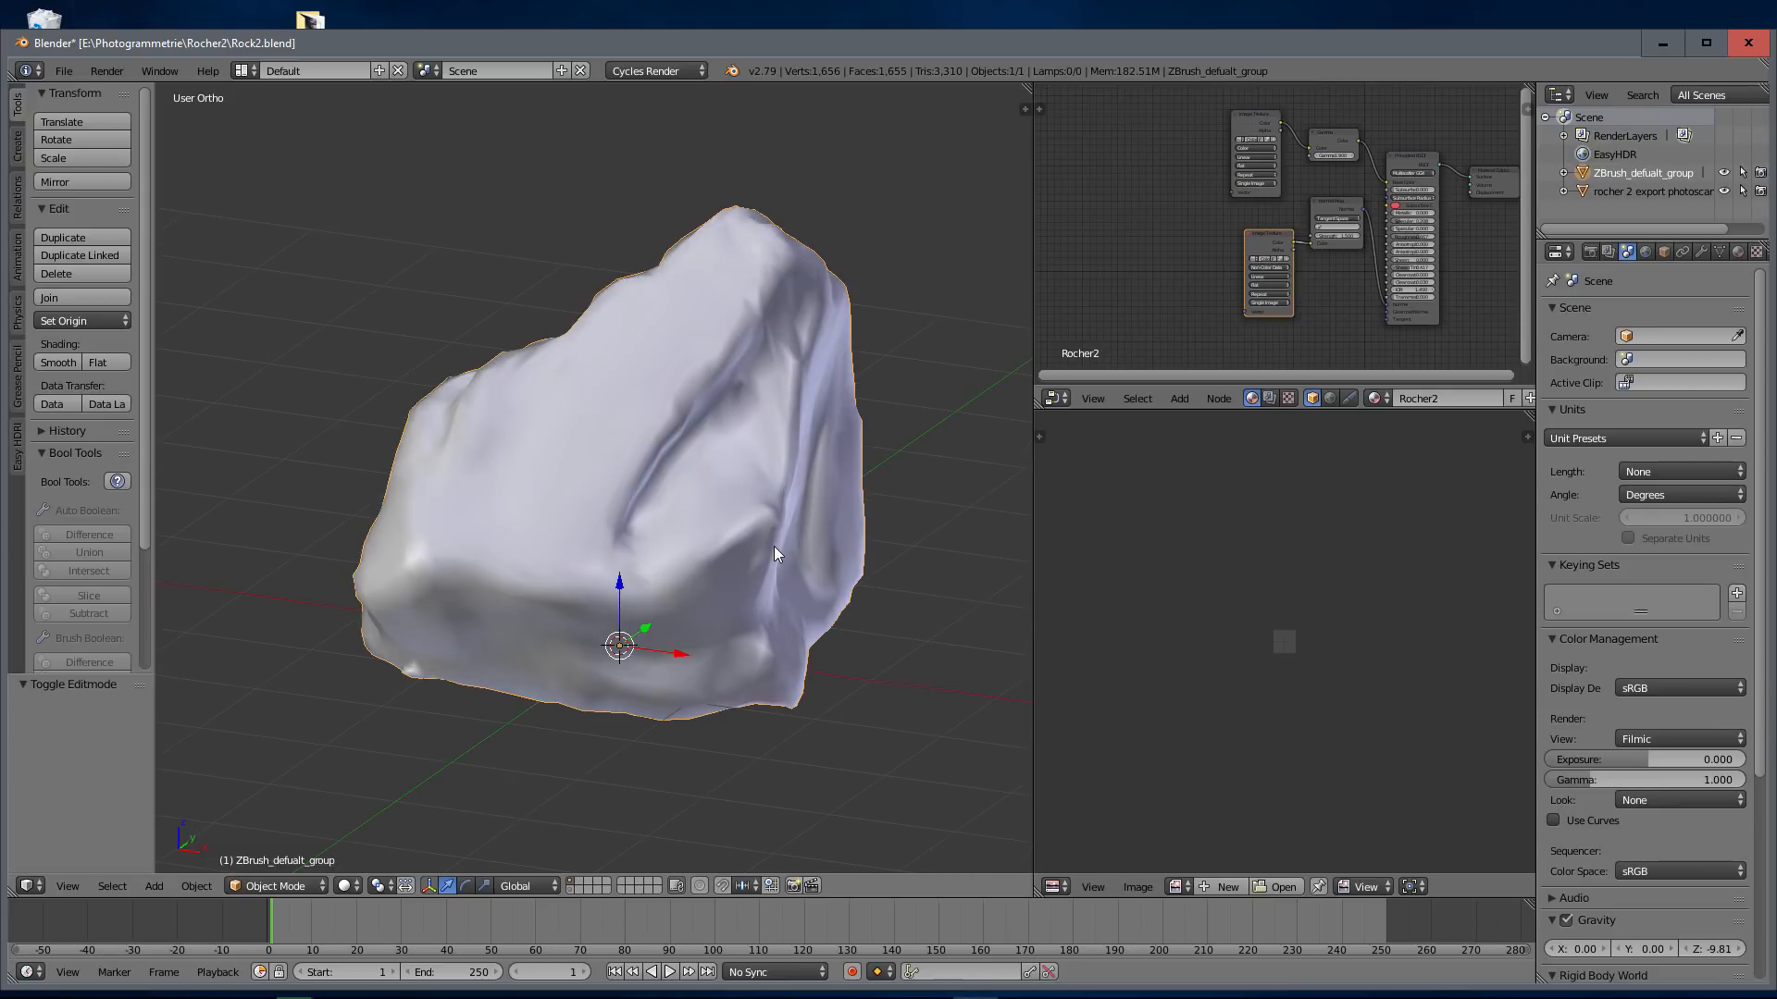
middle_drag(772, 542, 846, 240)
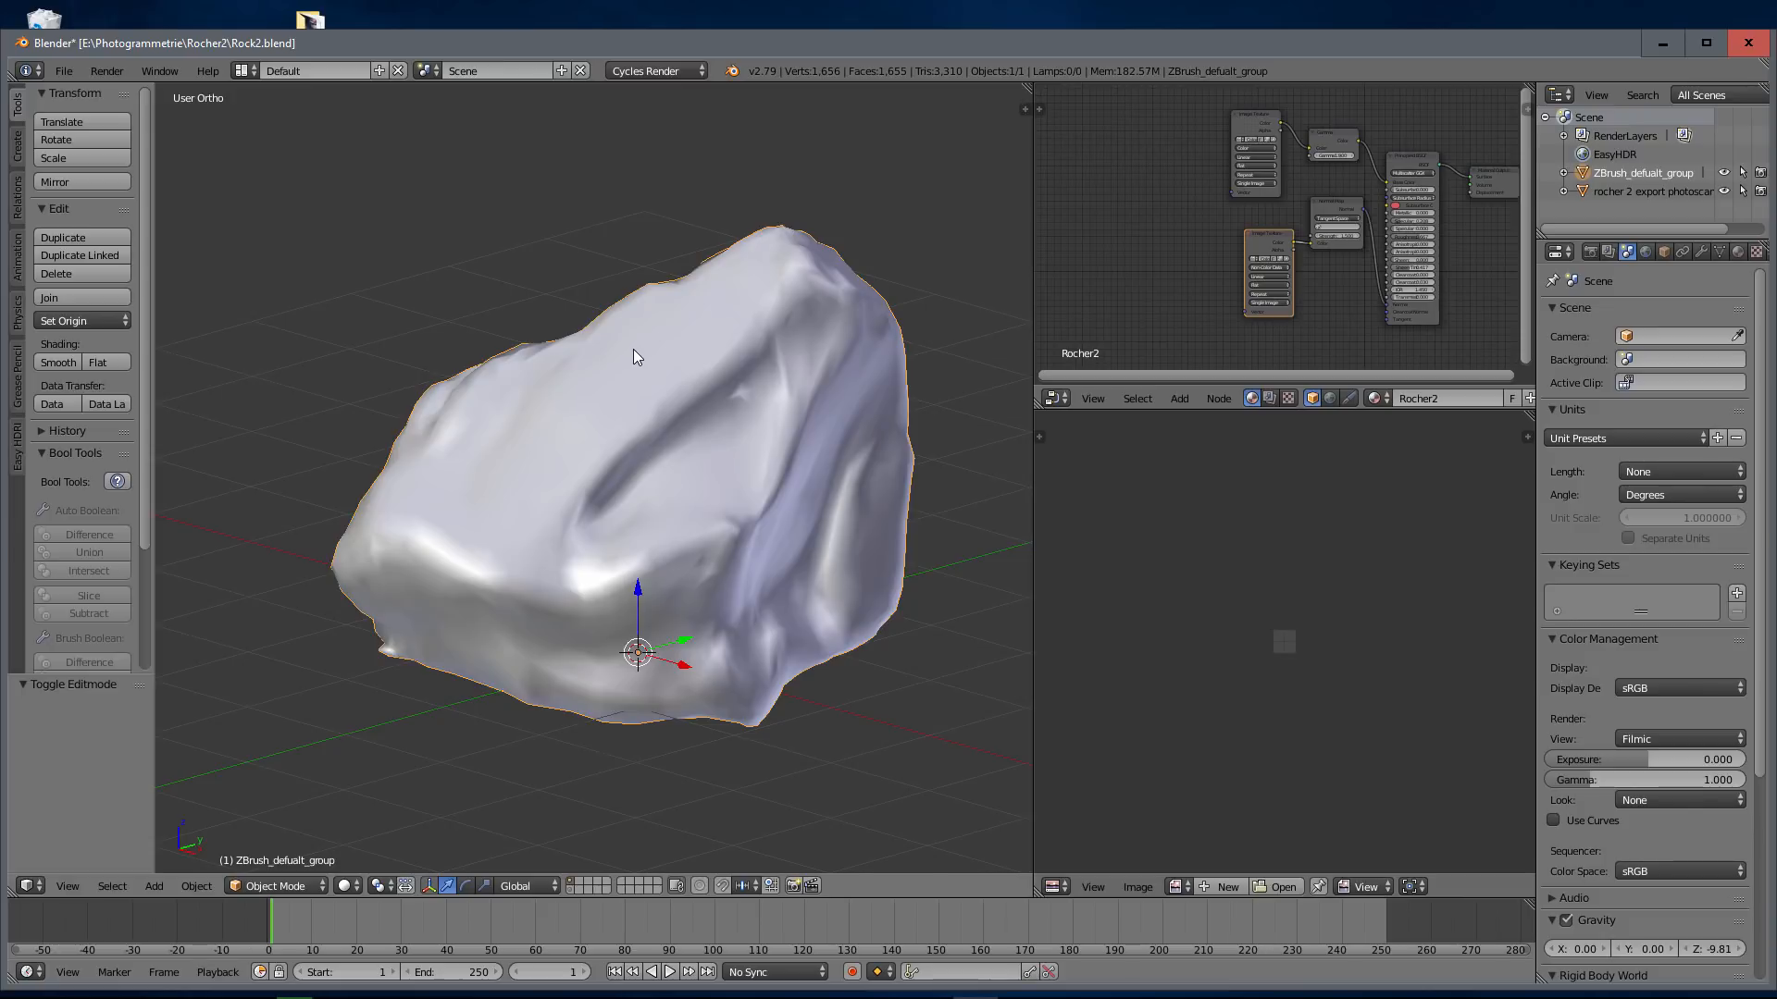
key(shift+z)
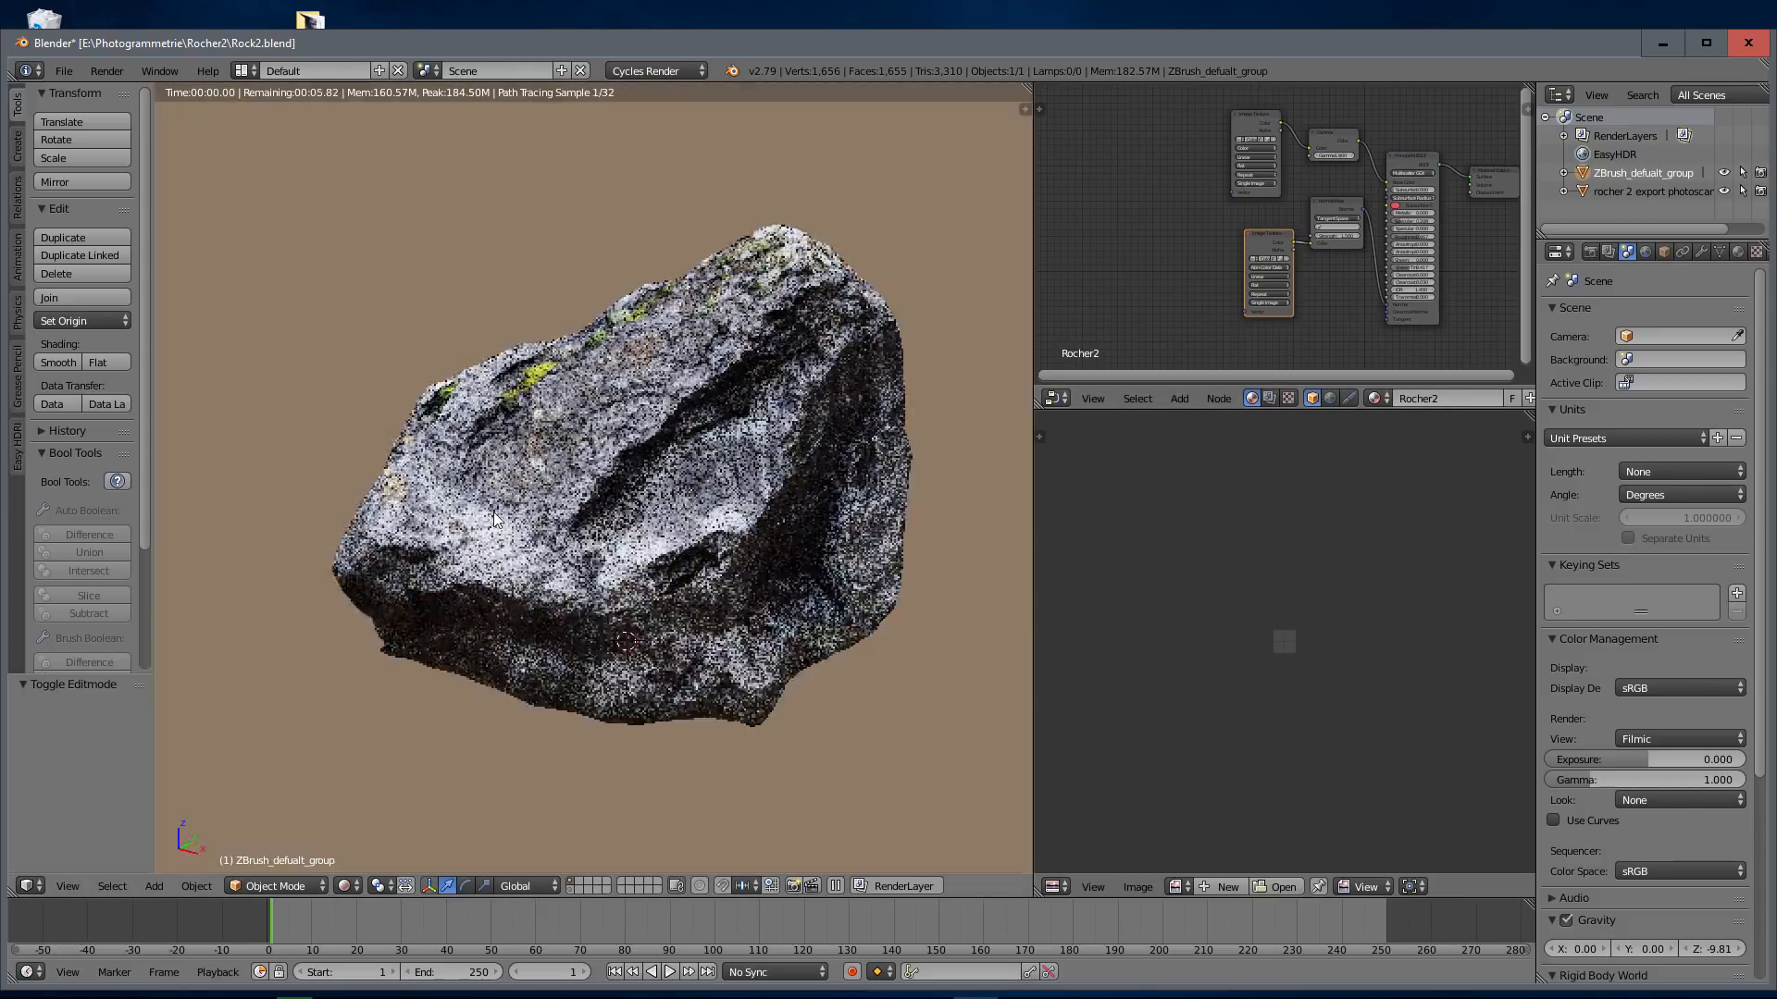
mouse_move(494, 519)
middle_down()
mouse_move(777, 501)
mouse_move(759, 481)
mouse_move(634, 516)
mouse_move(726, 420)
middle_up()
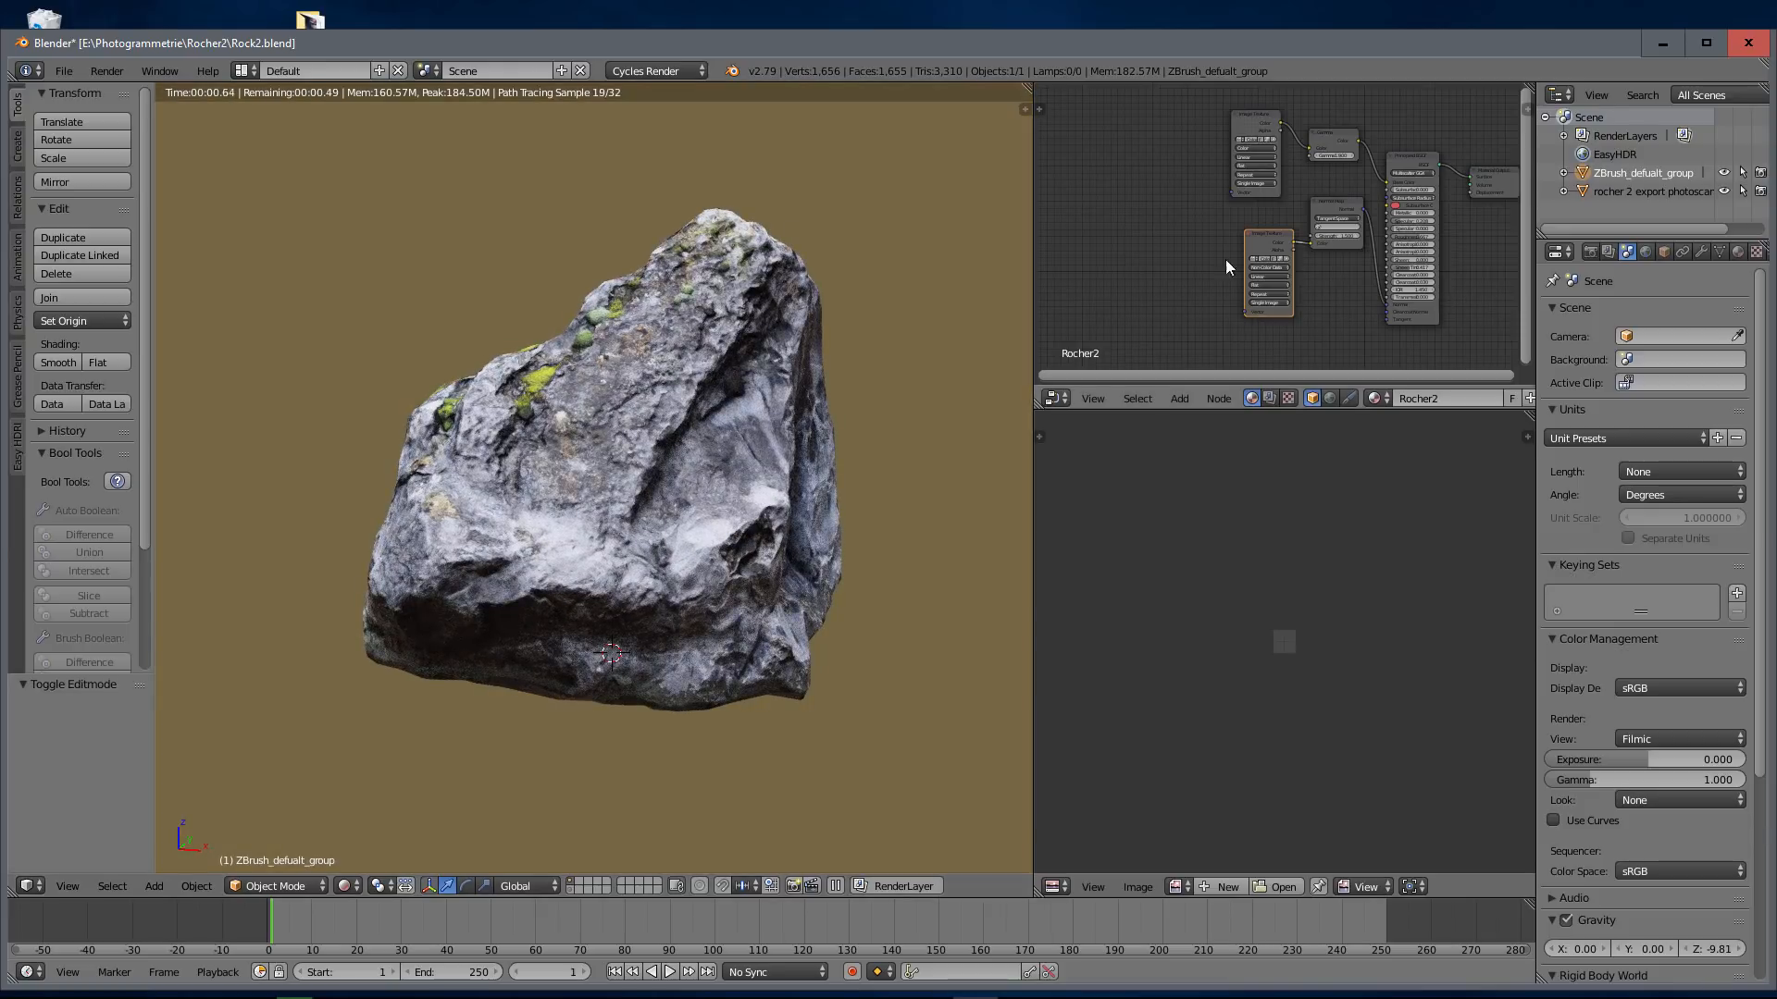
Step: Disconnect the colour and normal map links from the rock's main shader node and inspect the bare mesh
scroll(1338, 285, up, 2)
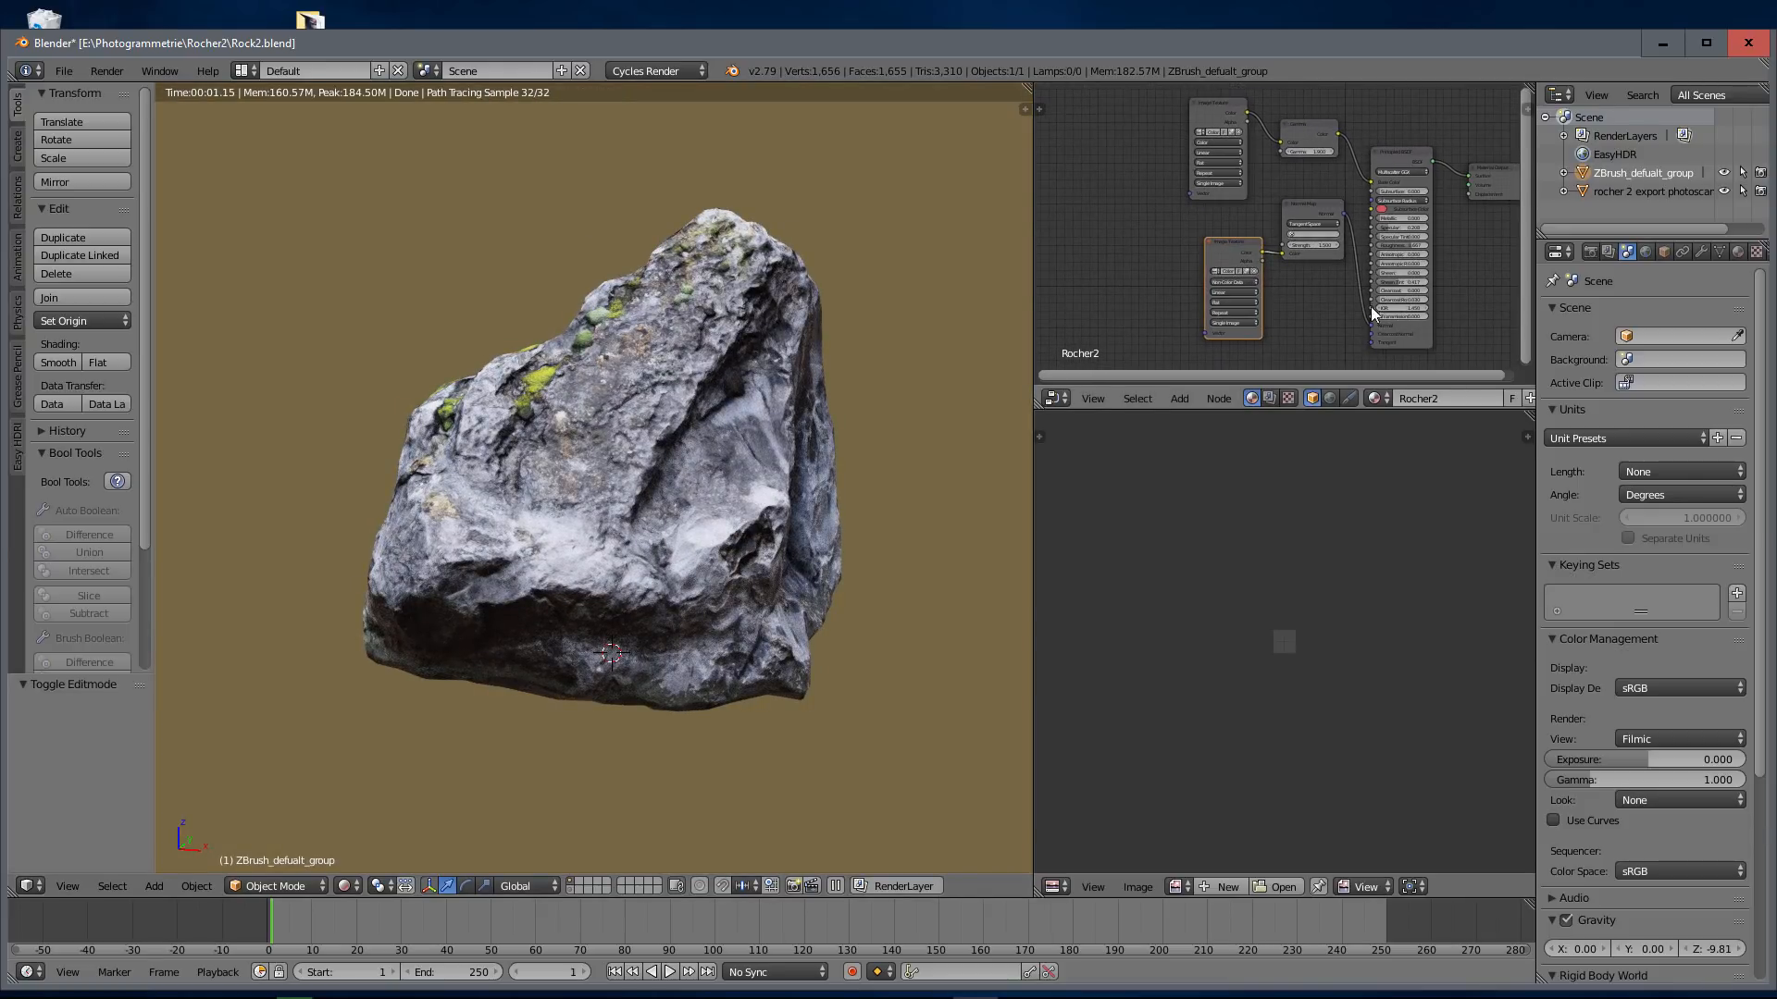
drag(1369, 181, 1347, 314)
middle_drag(797, 389, 673, 459)
scroll(631, 485, up, 1)
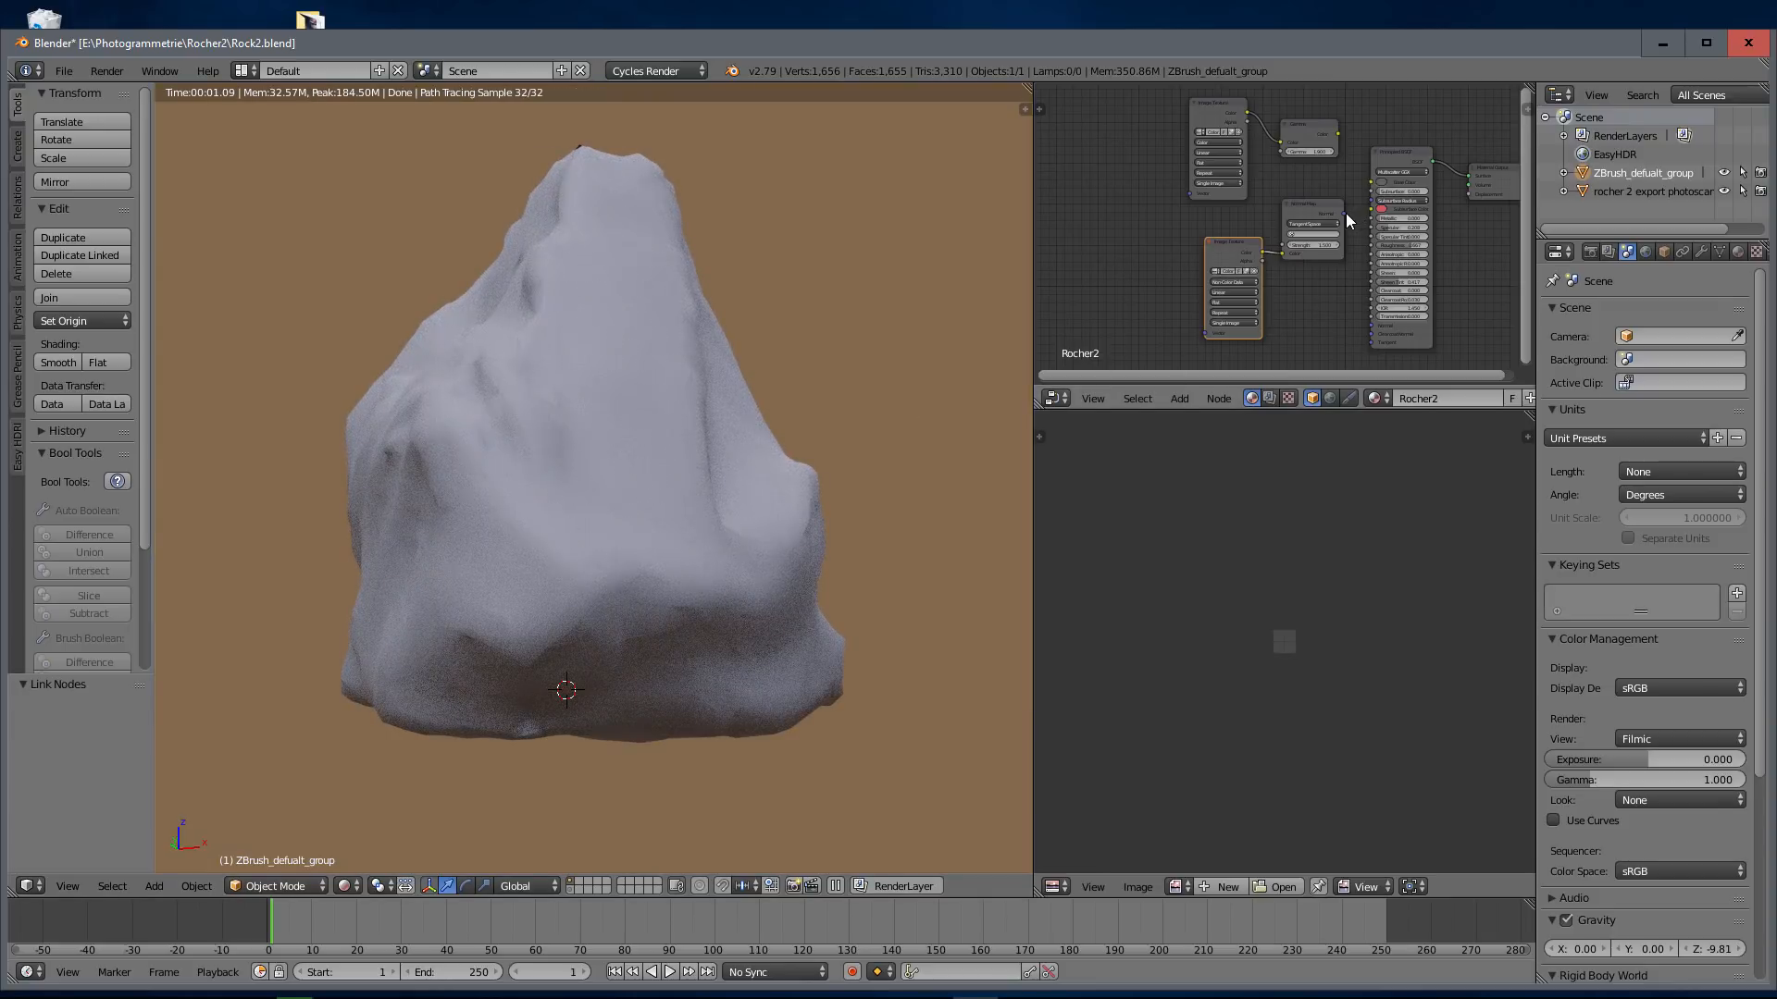
Step: Reconnect the normal map node to the rock's main shader, inspect the surface relief, and relink the colour texture
drag(1343, 213, 1371, 325)
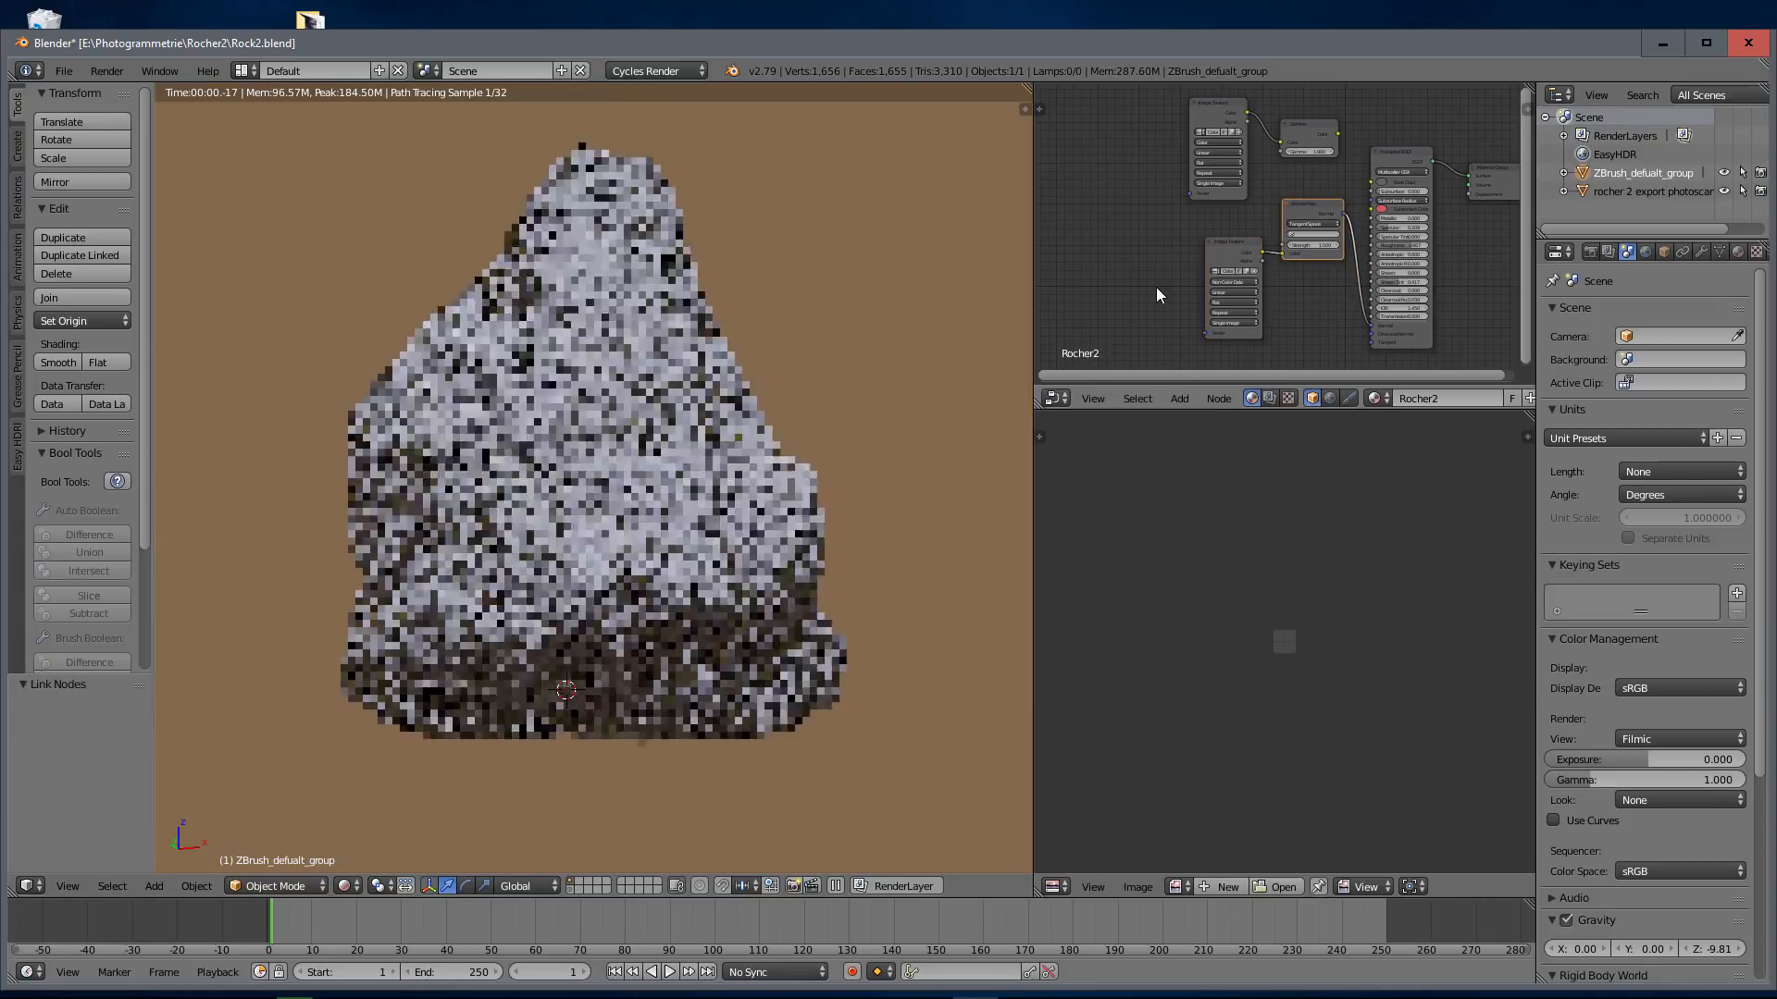
middle_drag(762, 436, 552, 467)
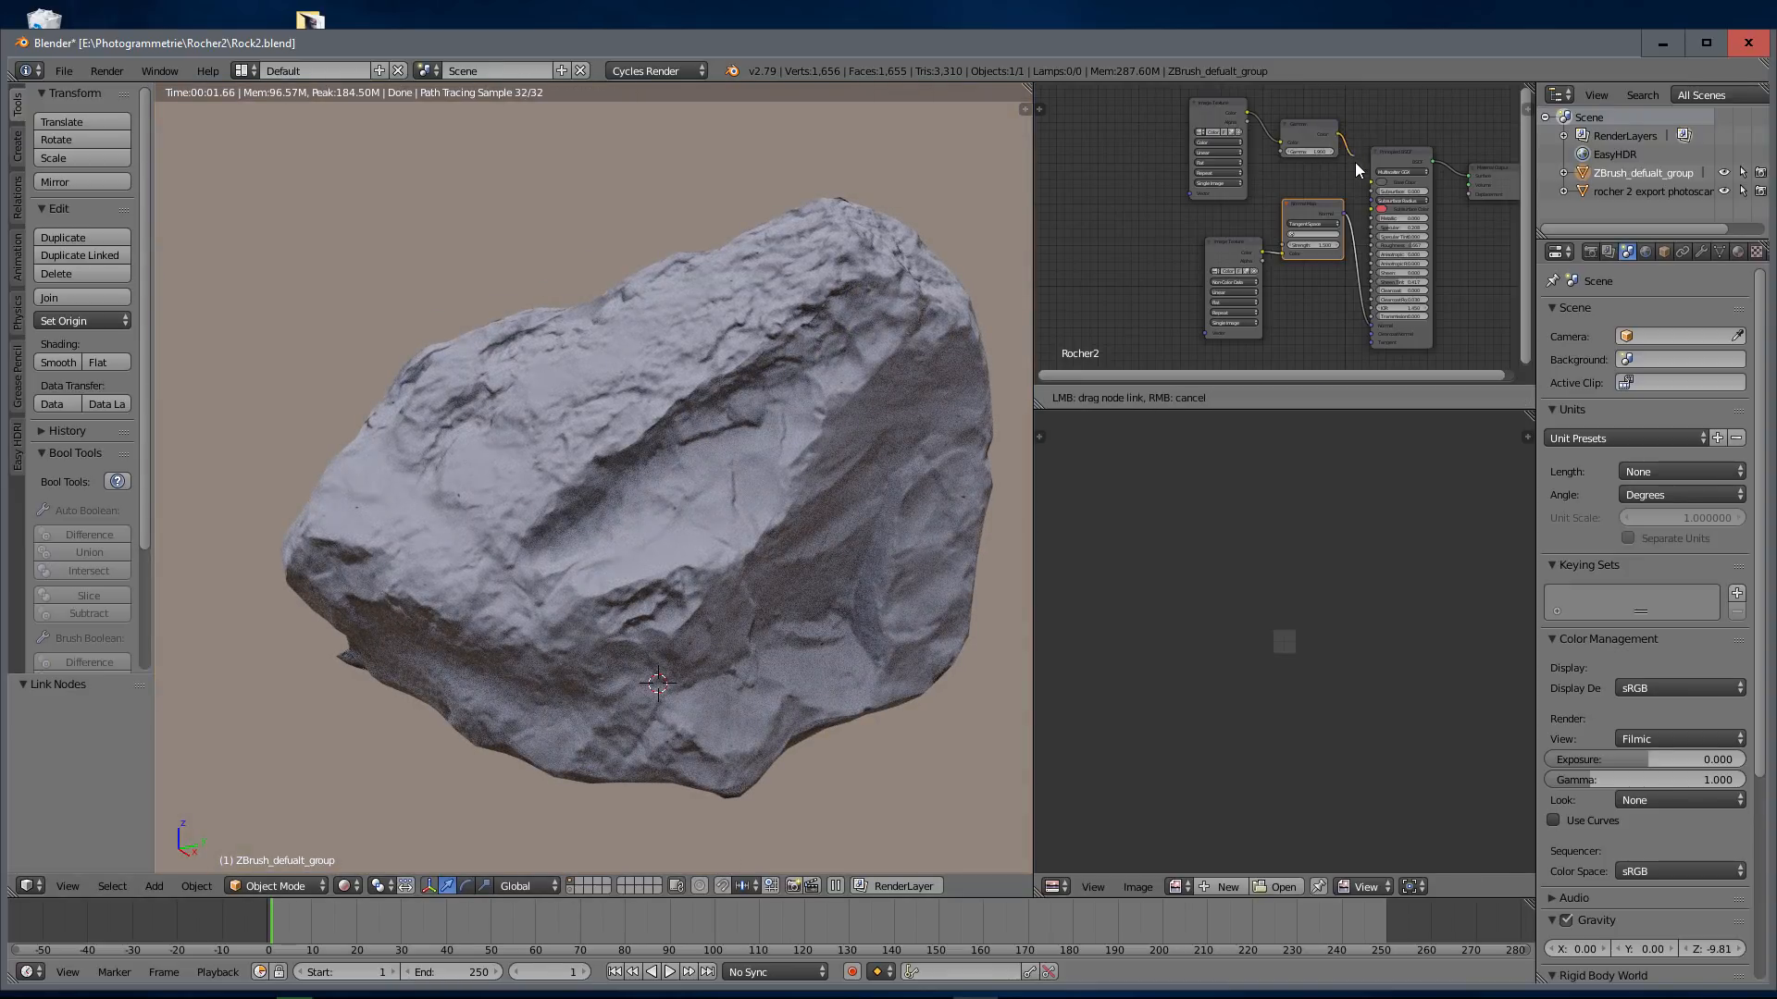
drag(1339, 134, 1371, 181)
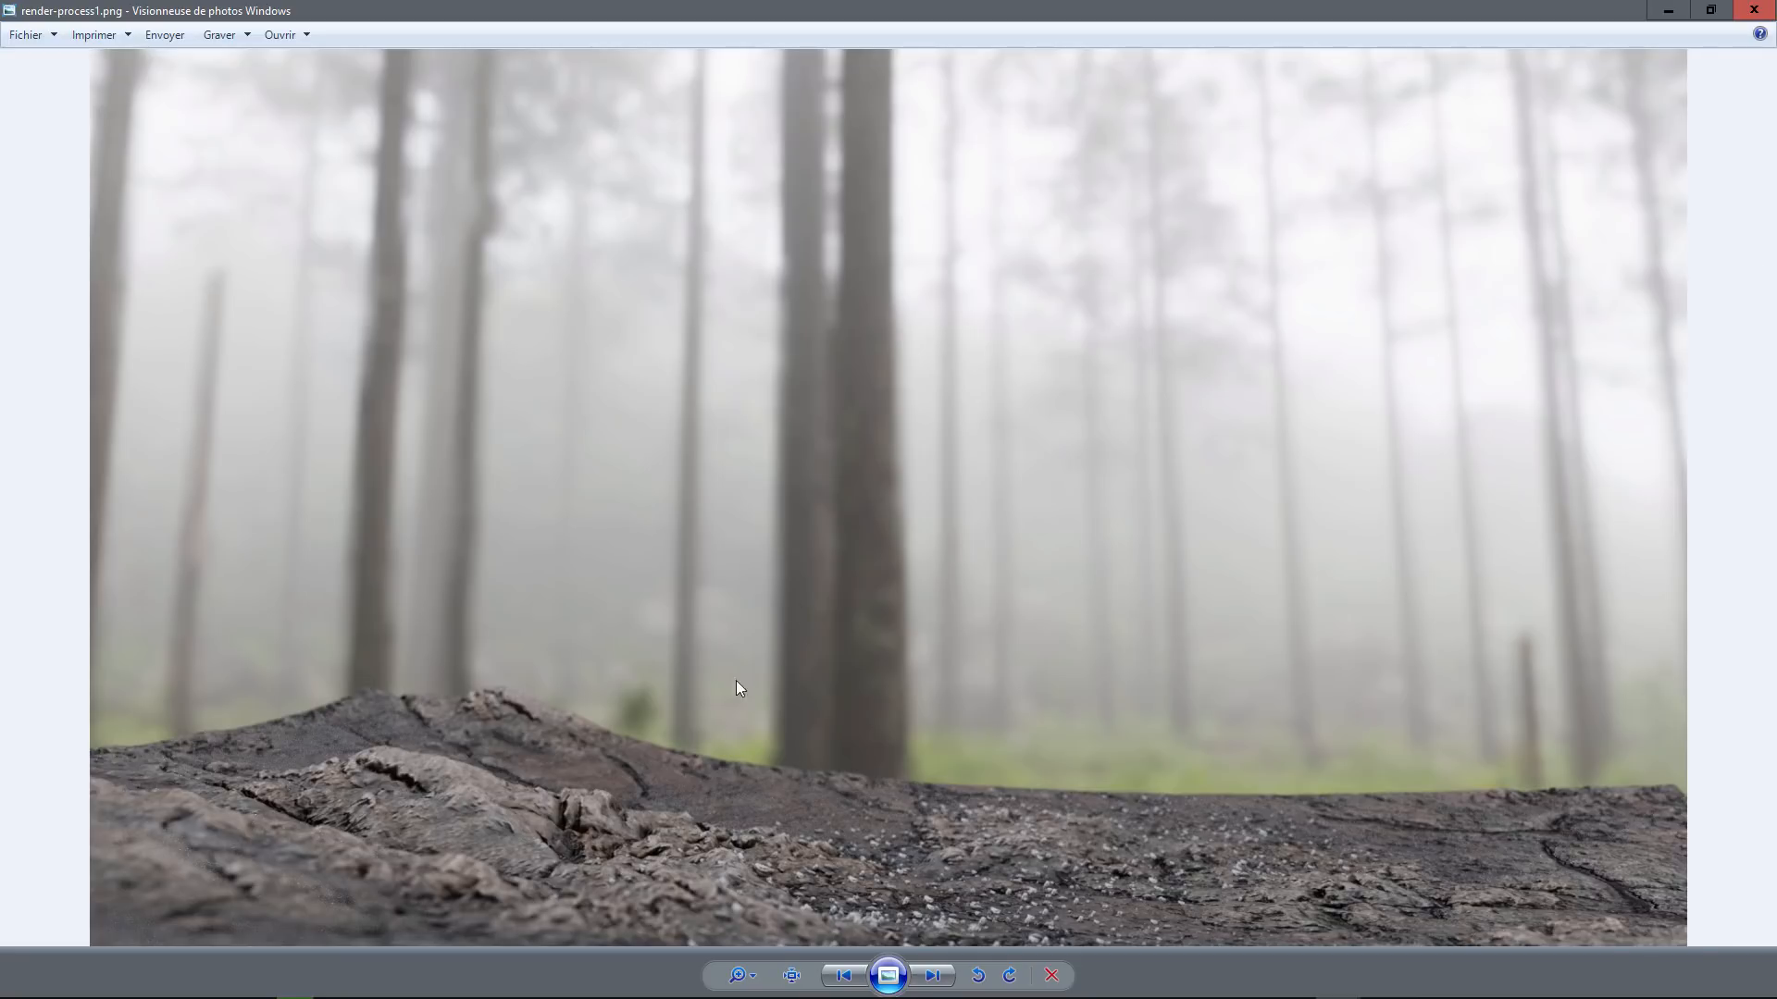
Step: View the forest render stages from render-process2.png through render-process4.png and close the photo viewer
click(934, 975)
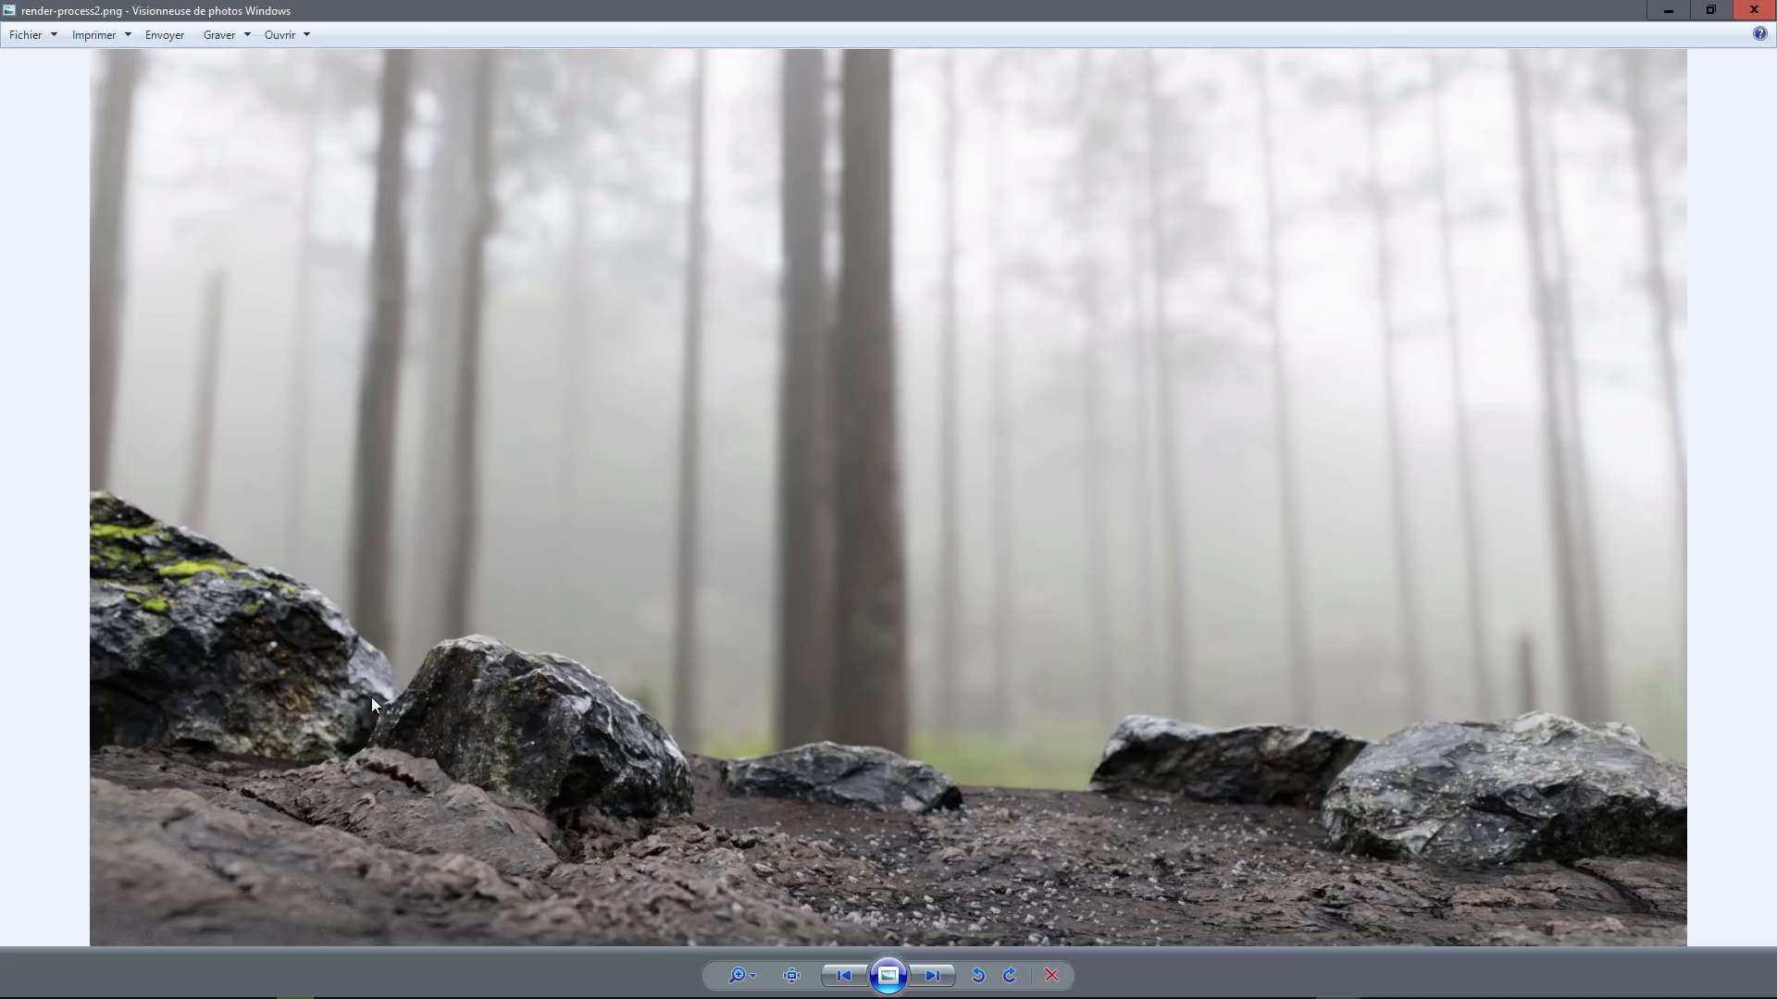
click(931, 975)
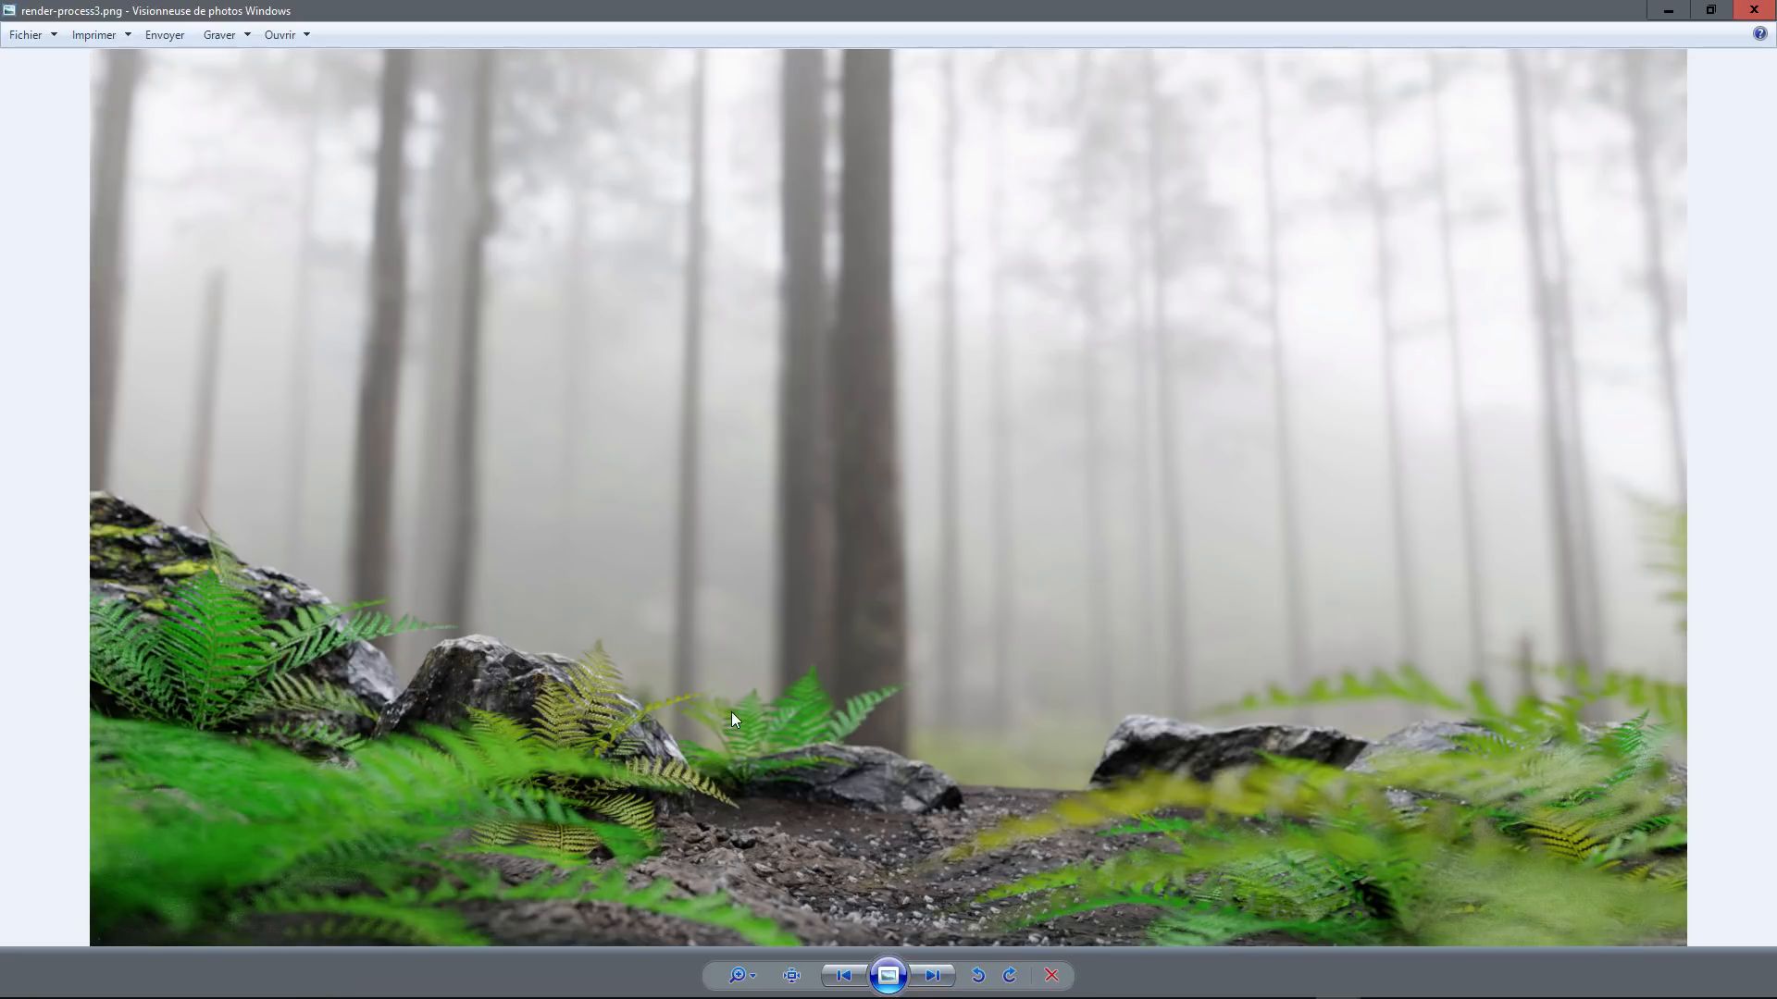
click(936, 981)
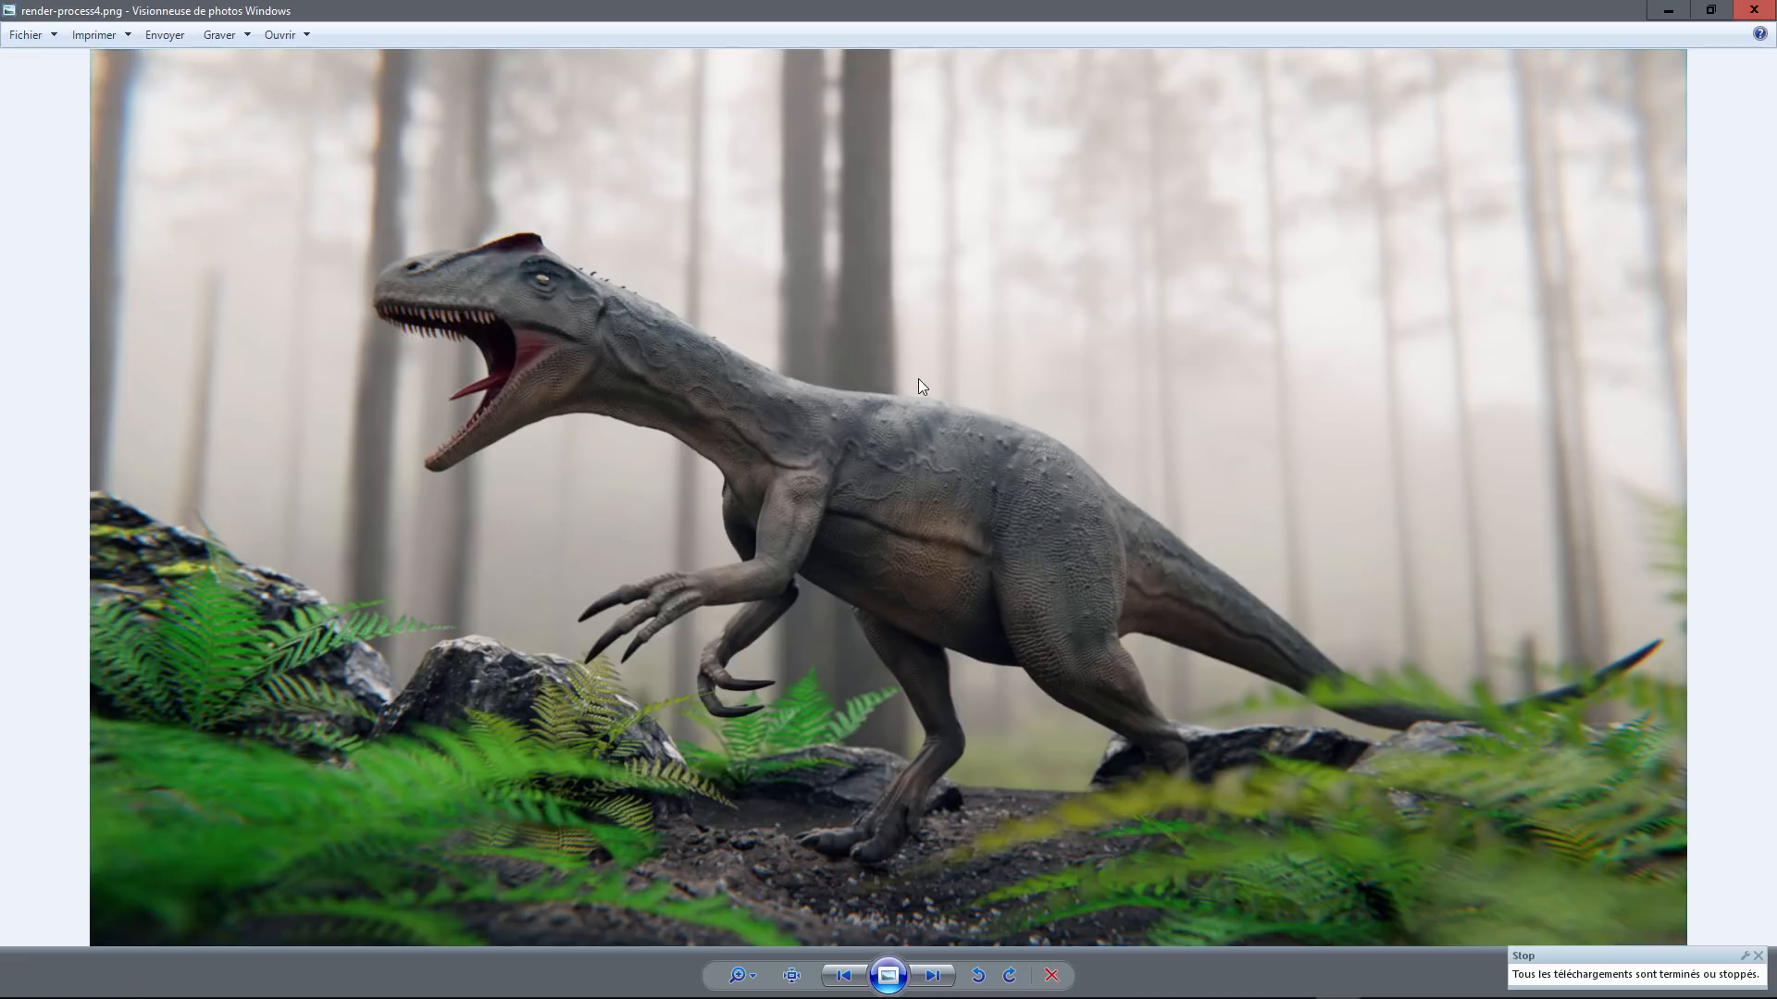
click(1747, 13)
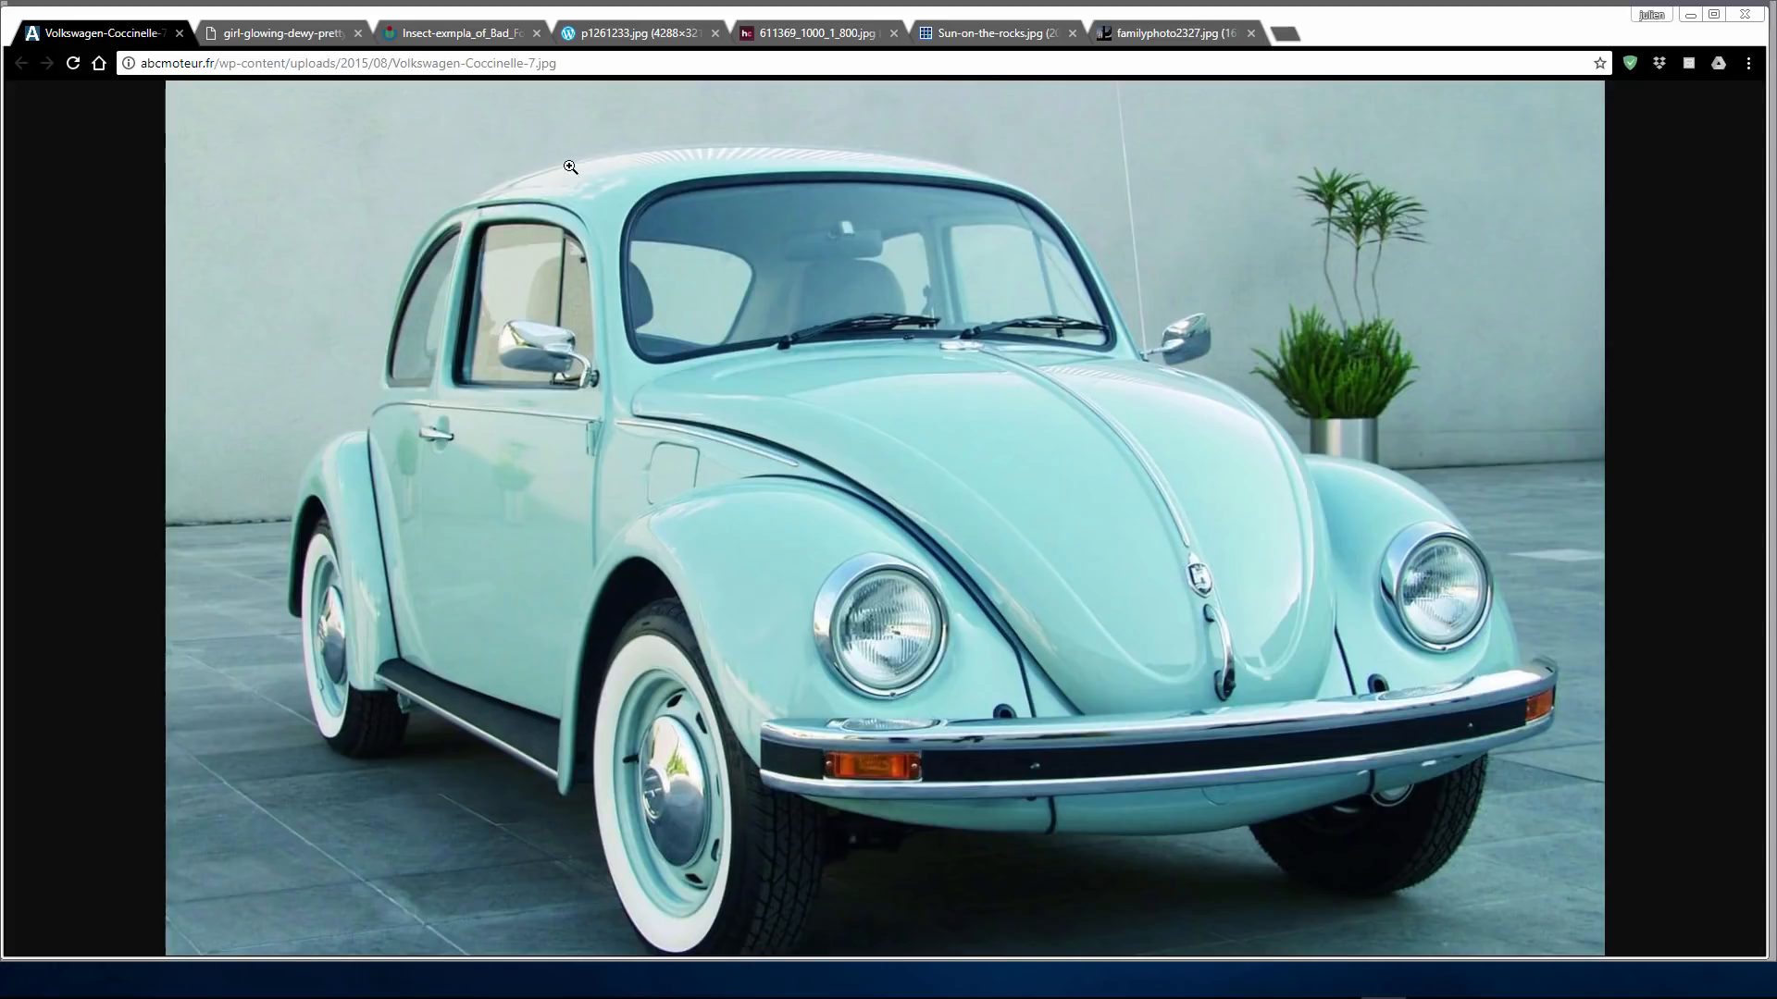
Step: Compare the reflections in the Volkswagen Coccinelle photo with the highlights in the glowing skin portrait
click(263, 35)
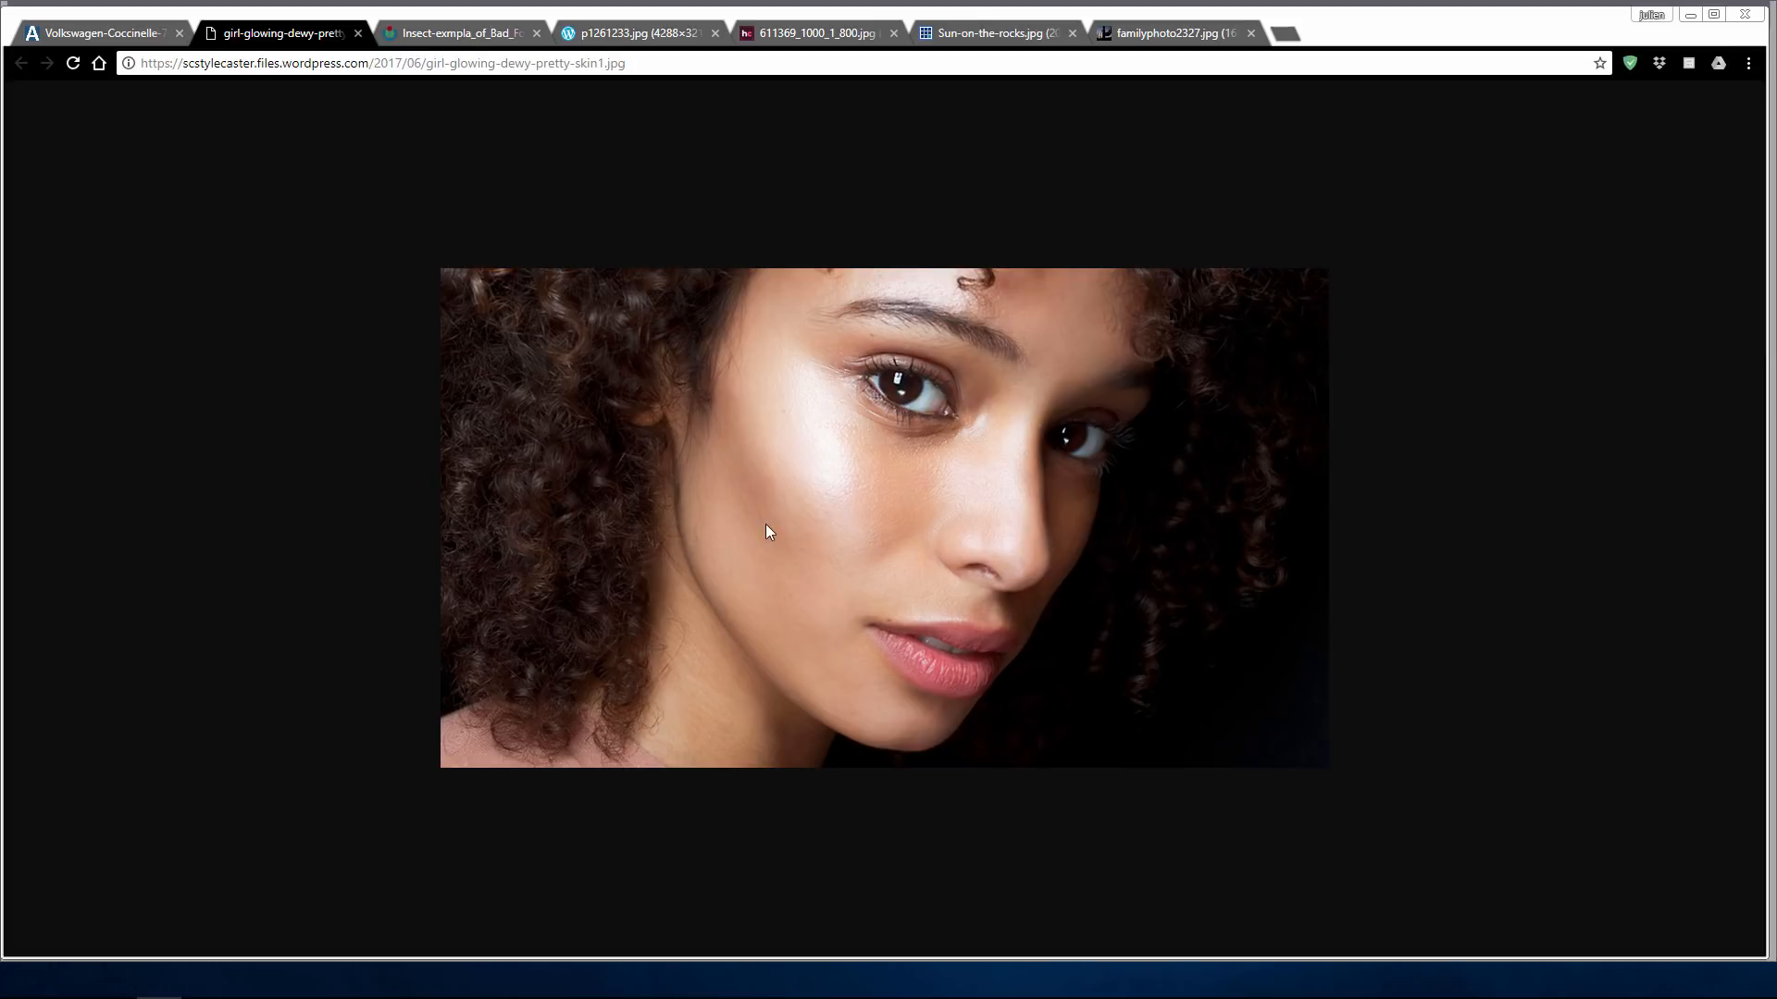
click(97, 33)
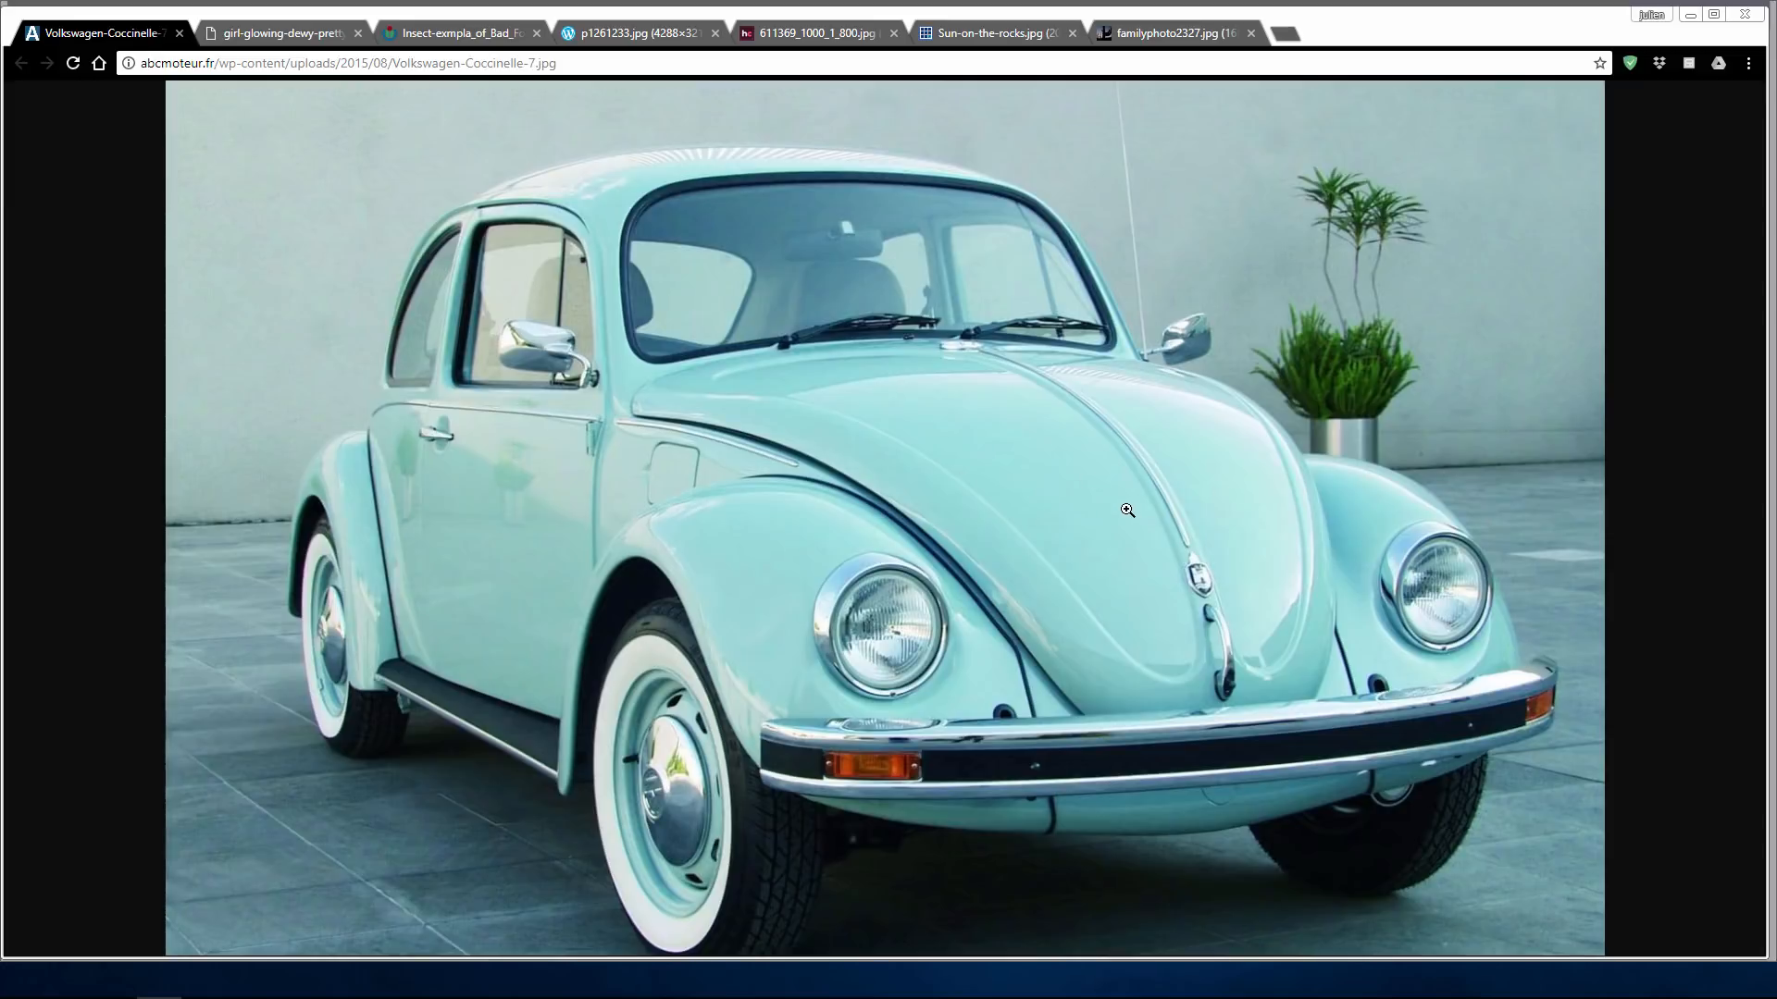
click(307, 37)
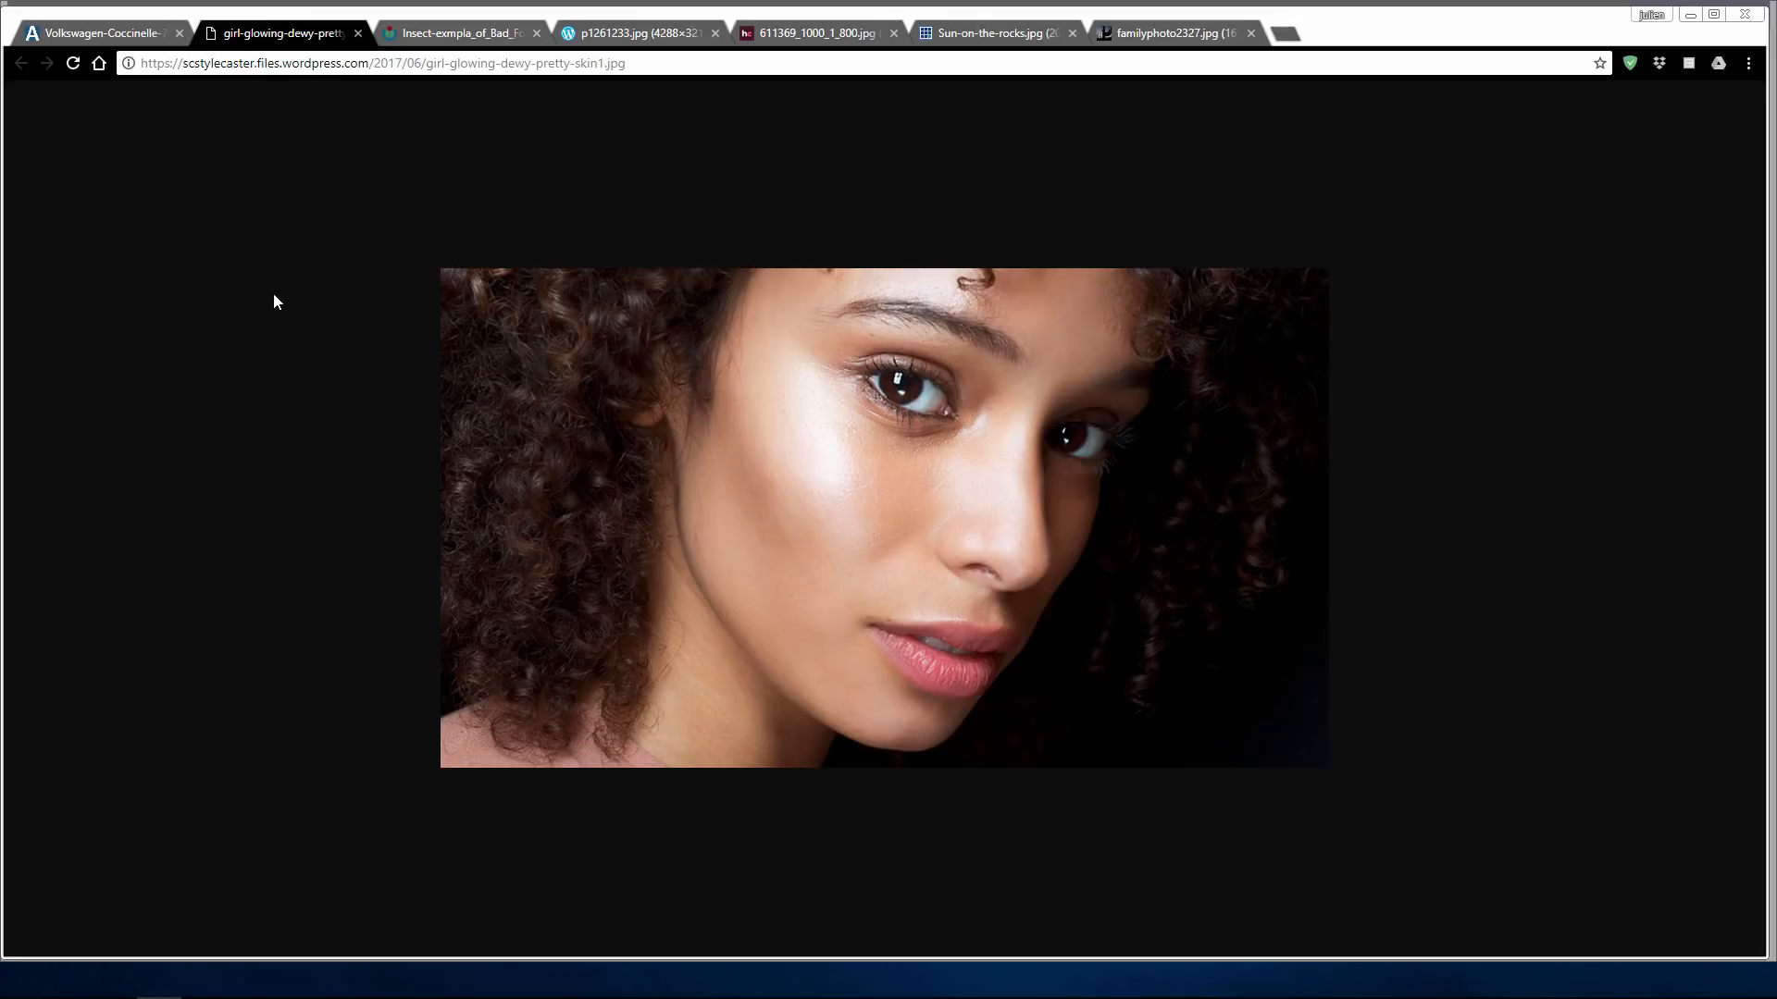
Step: Review the example photos of the out-of-focus insect, the blurry person, the glass bottles, the sunlit rocks and the cliffs
click(468, 38)
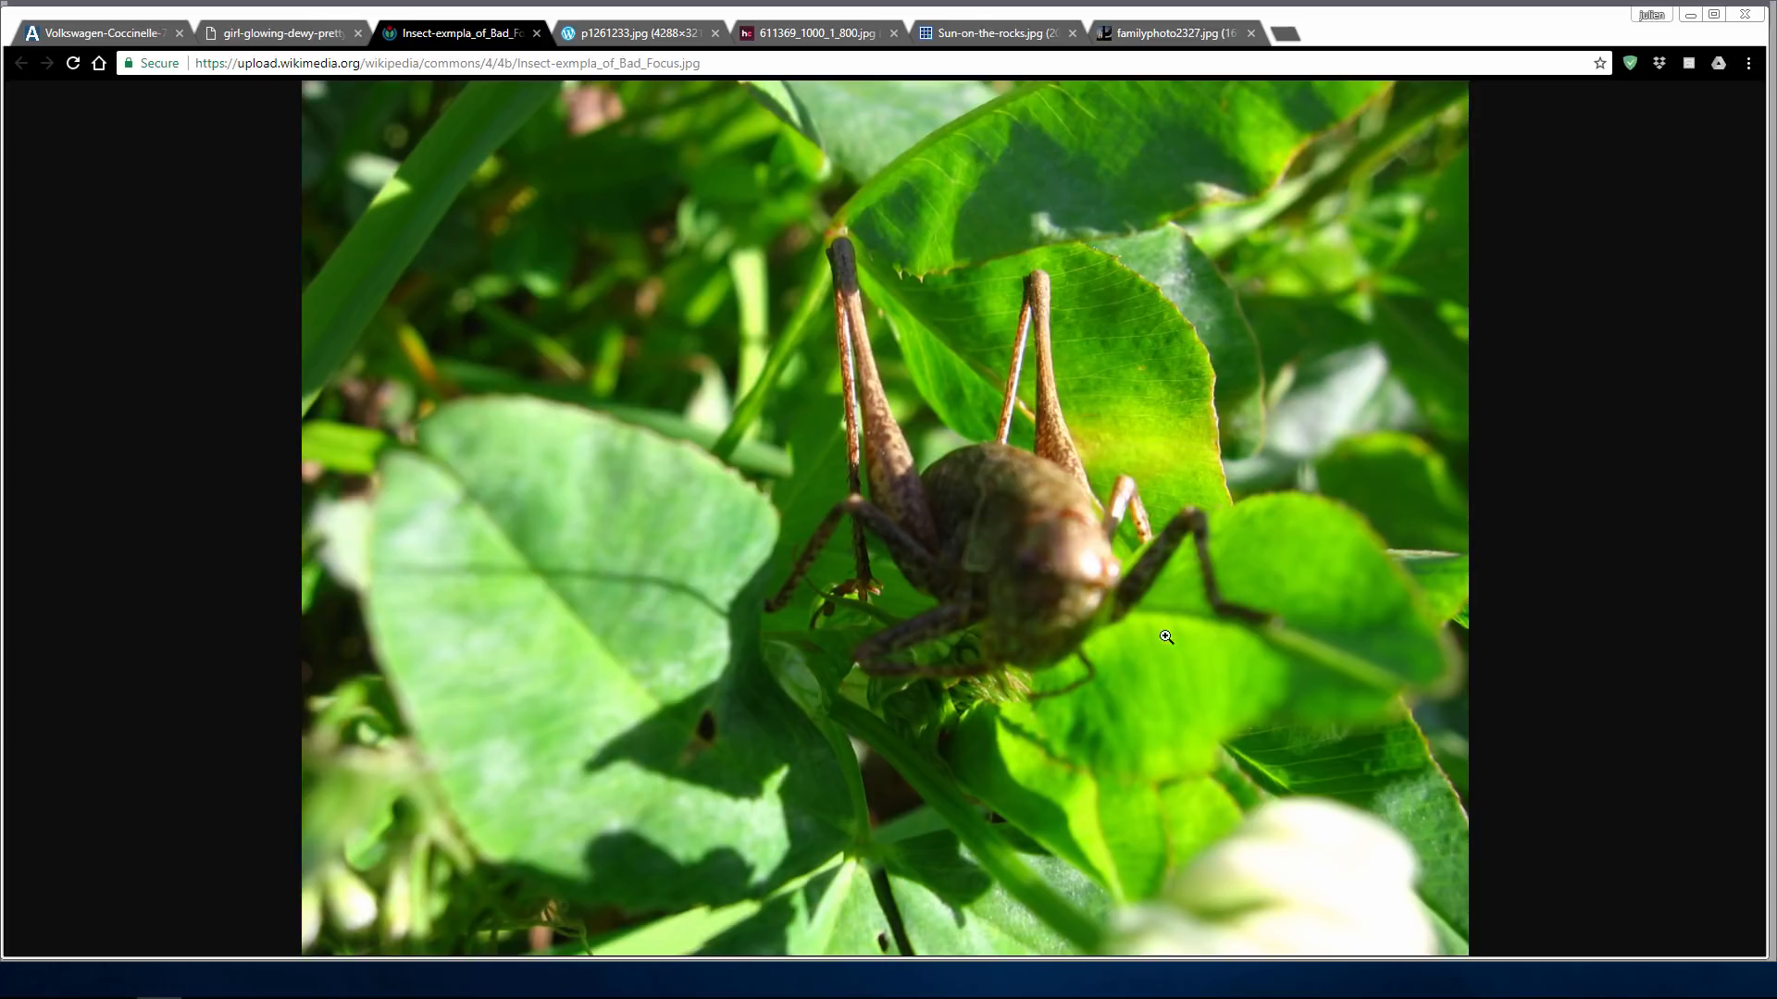
click(641, 34)
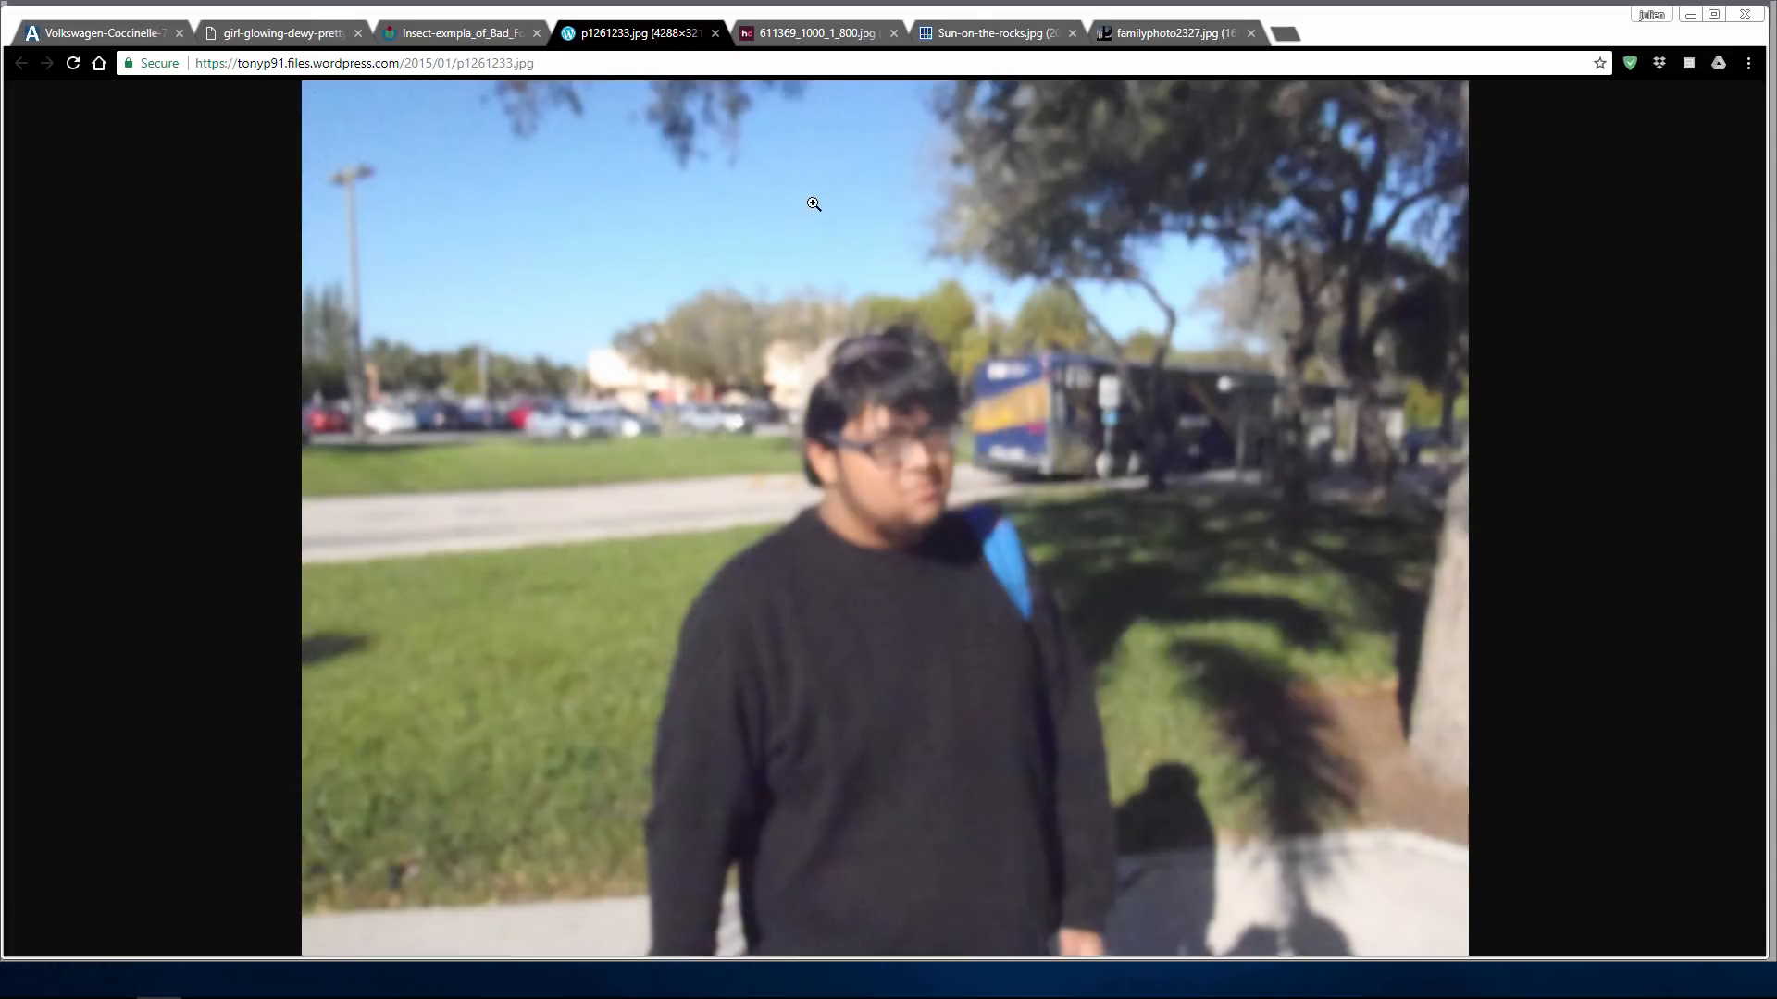
click(827, 31)
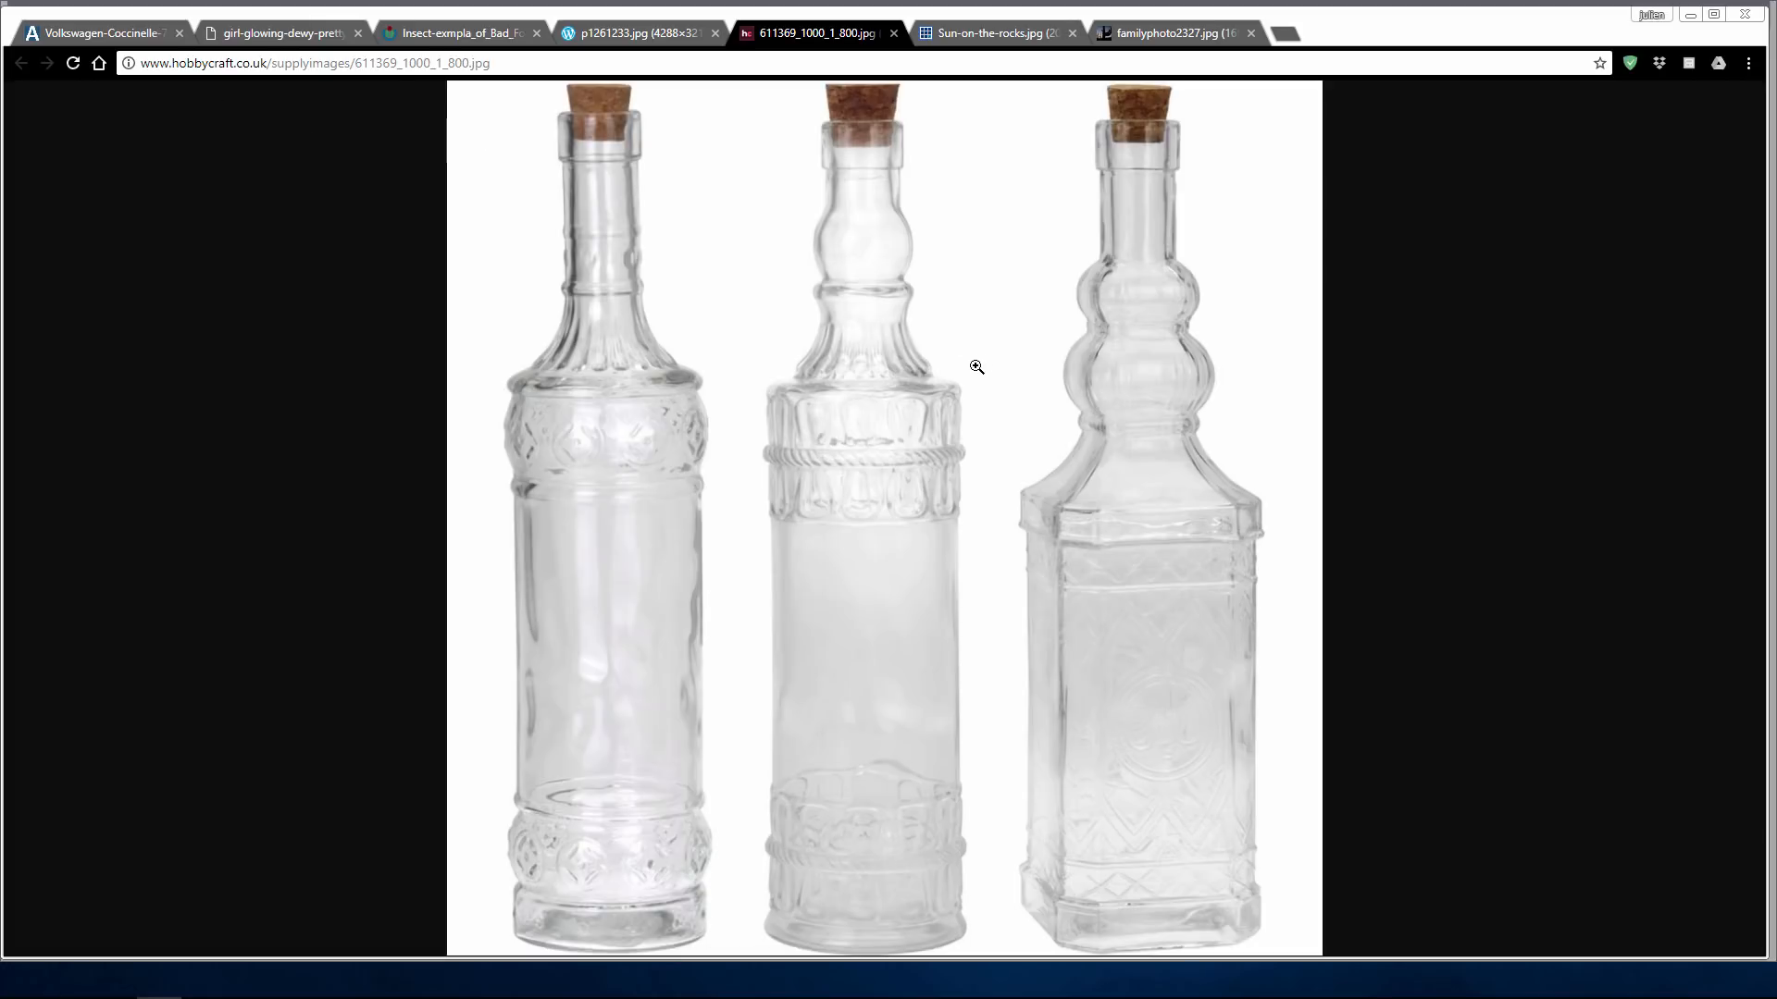
click(1014, 35)
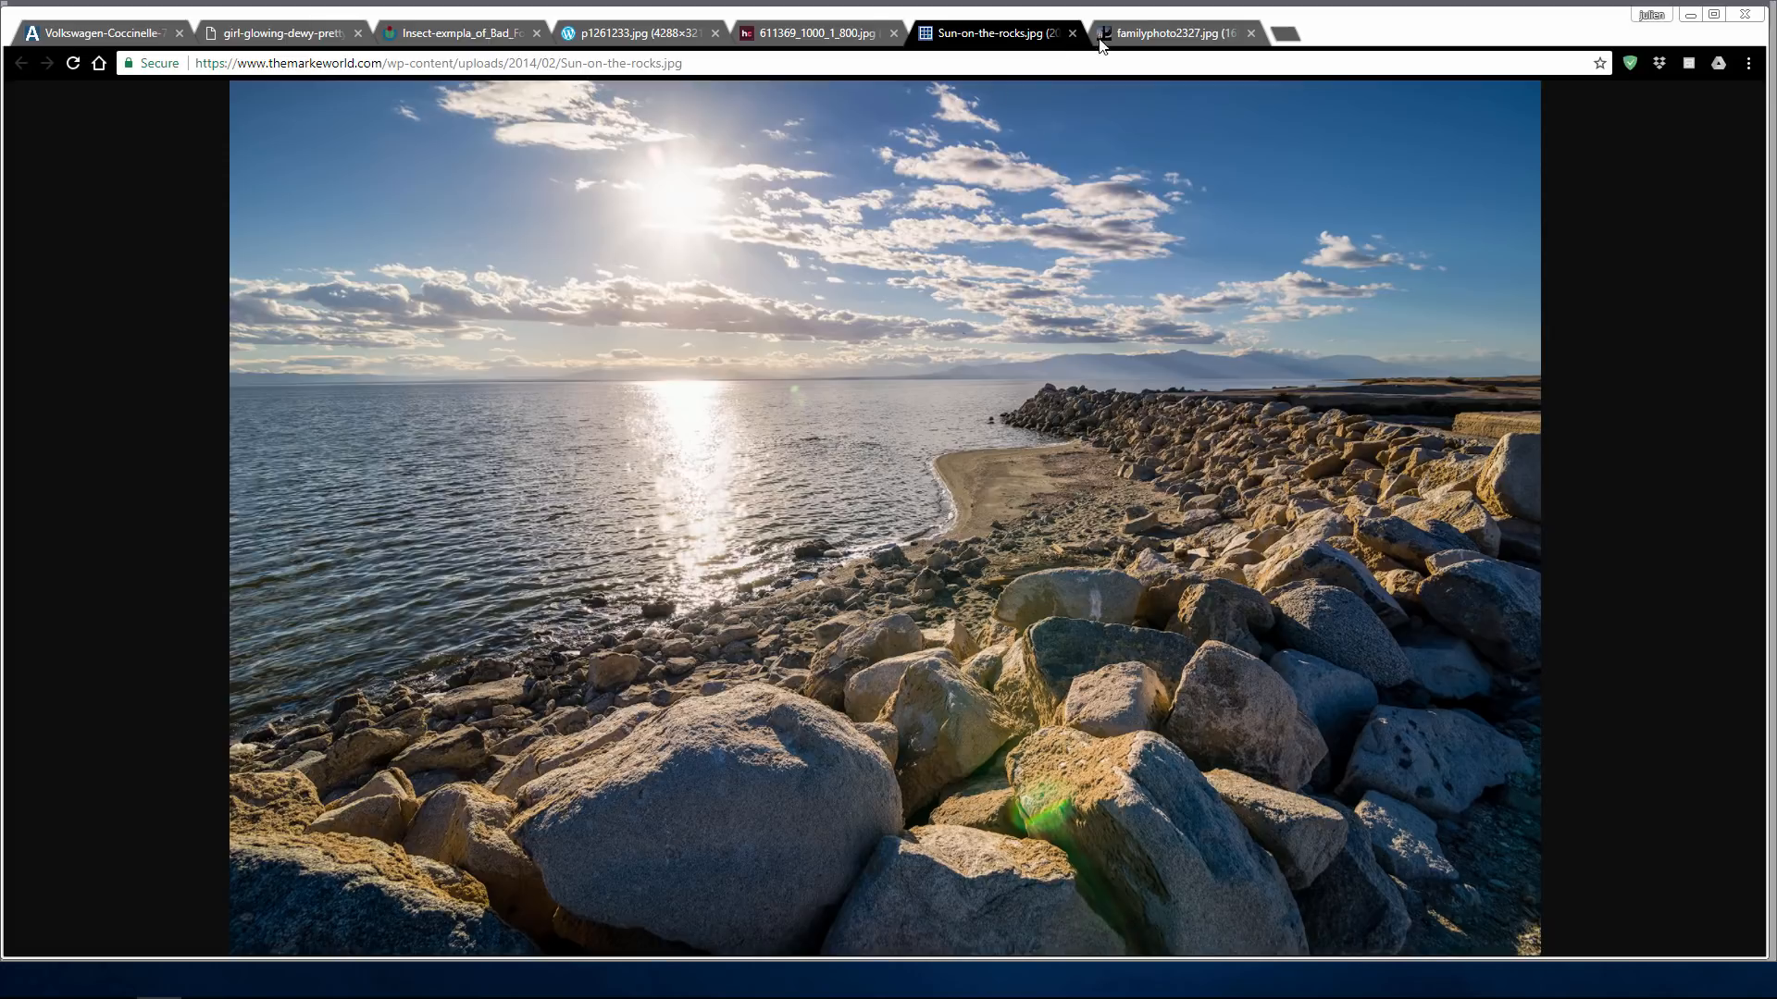
click(1135, 32)
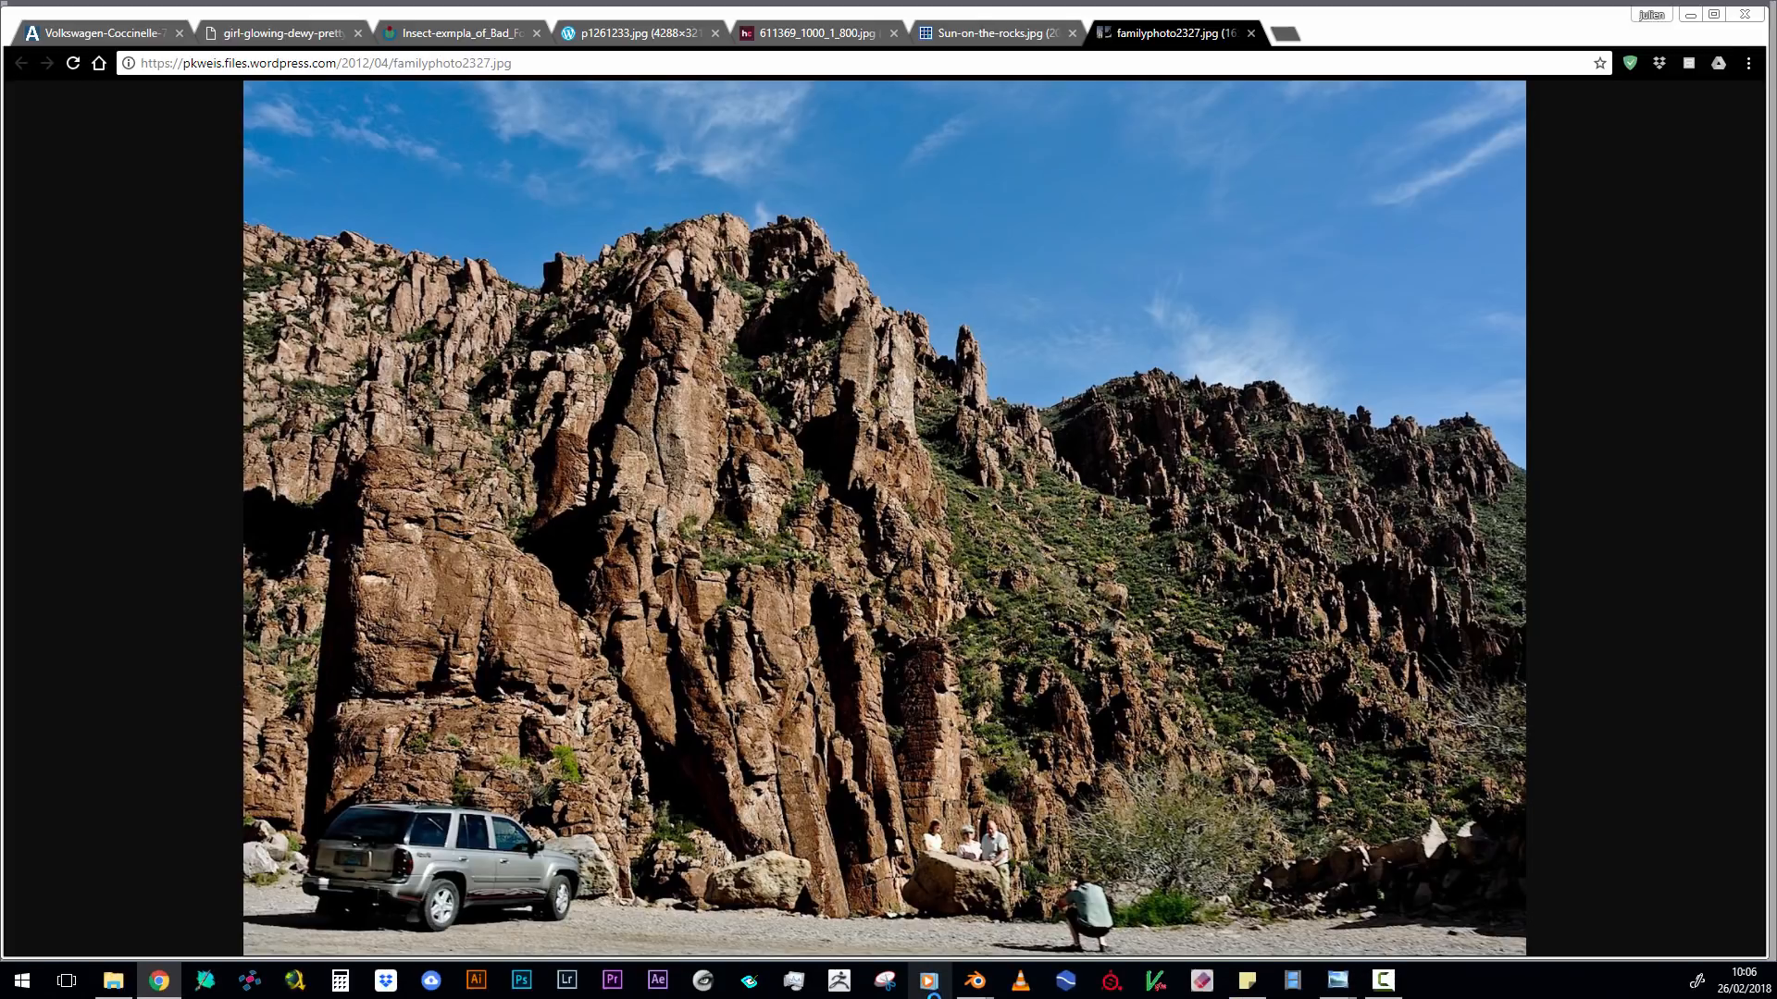
Step: Switch to the Blender window with shooting tip.blend and view the monkey head on its plane from several angles
mouse_move(978, 988)
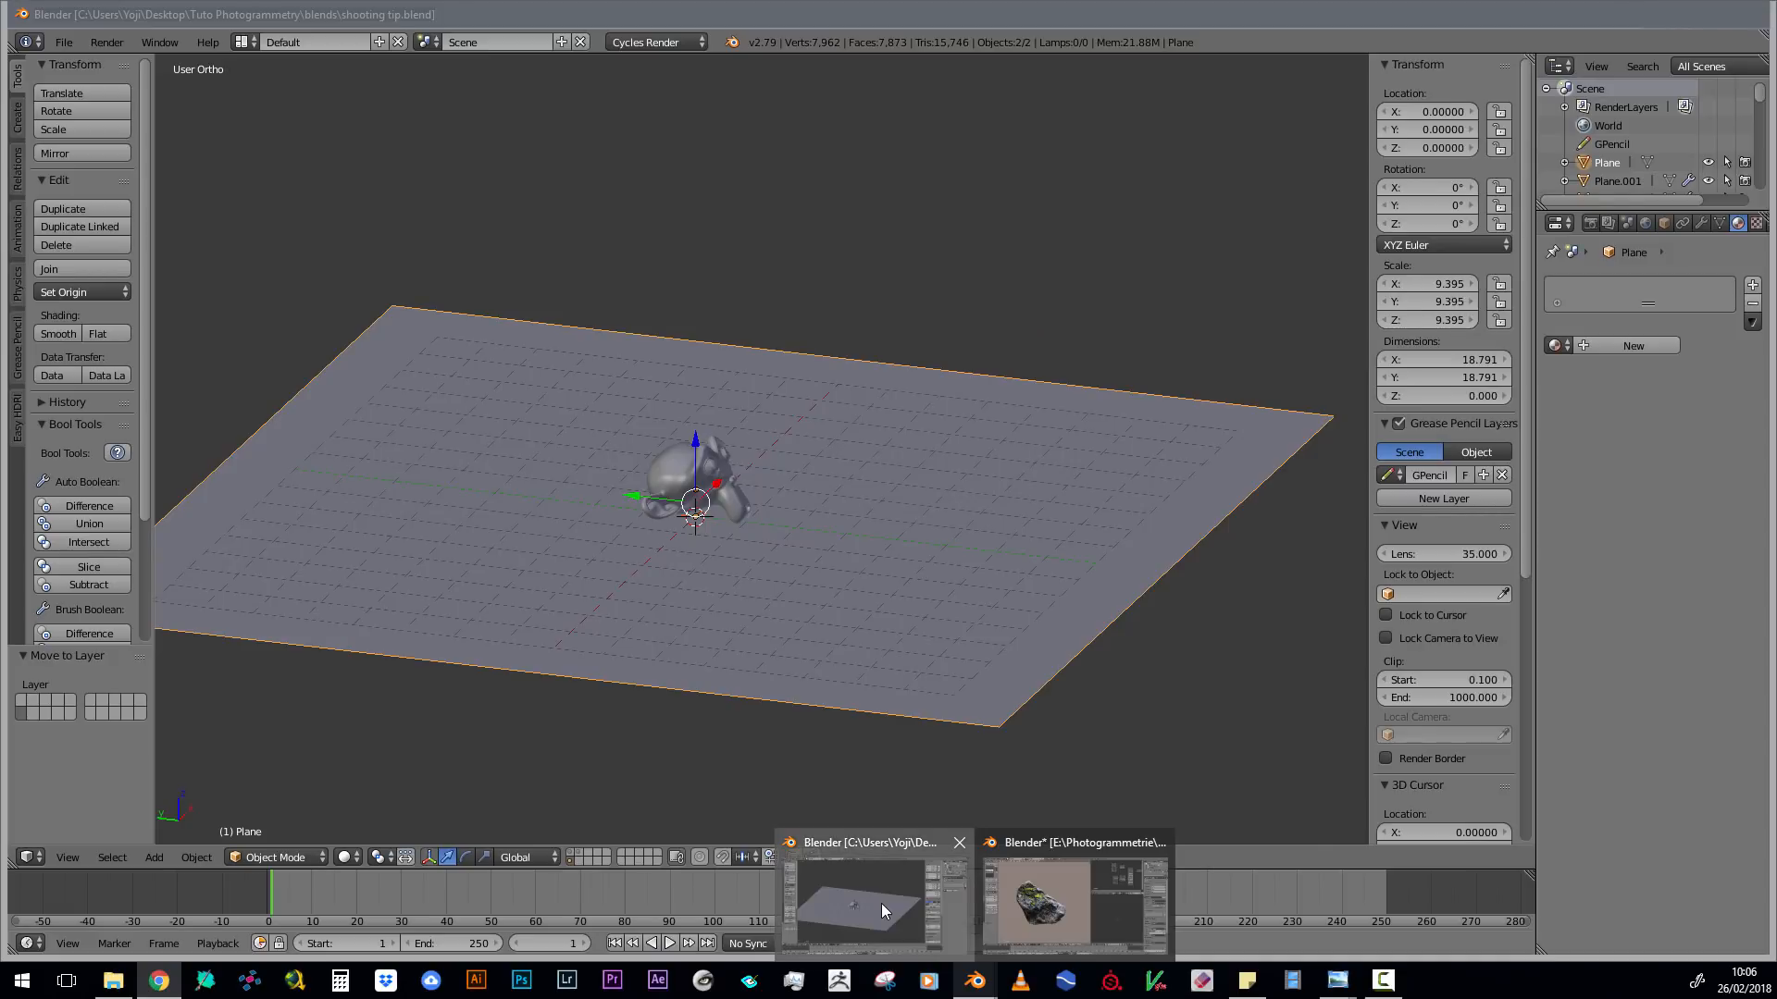
click(881, 903)
middle_drag(1002, 477, 883, 507)
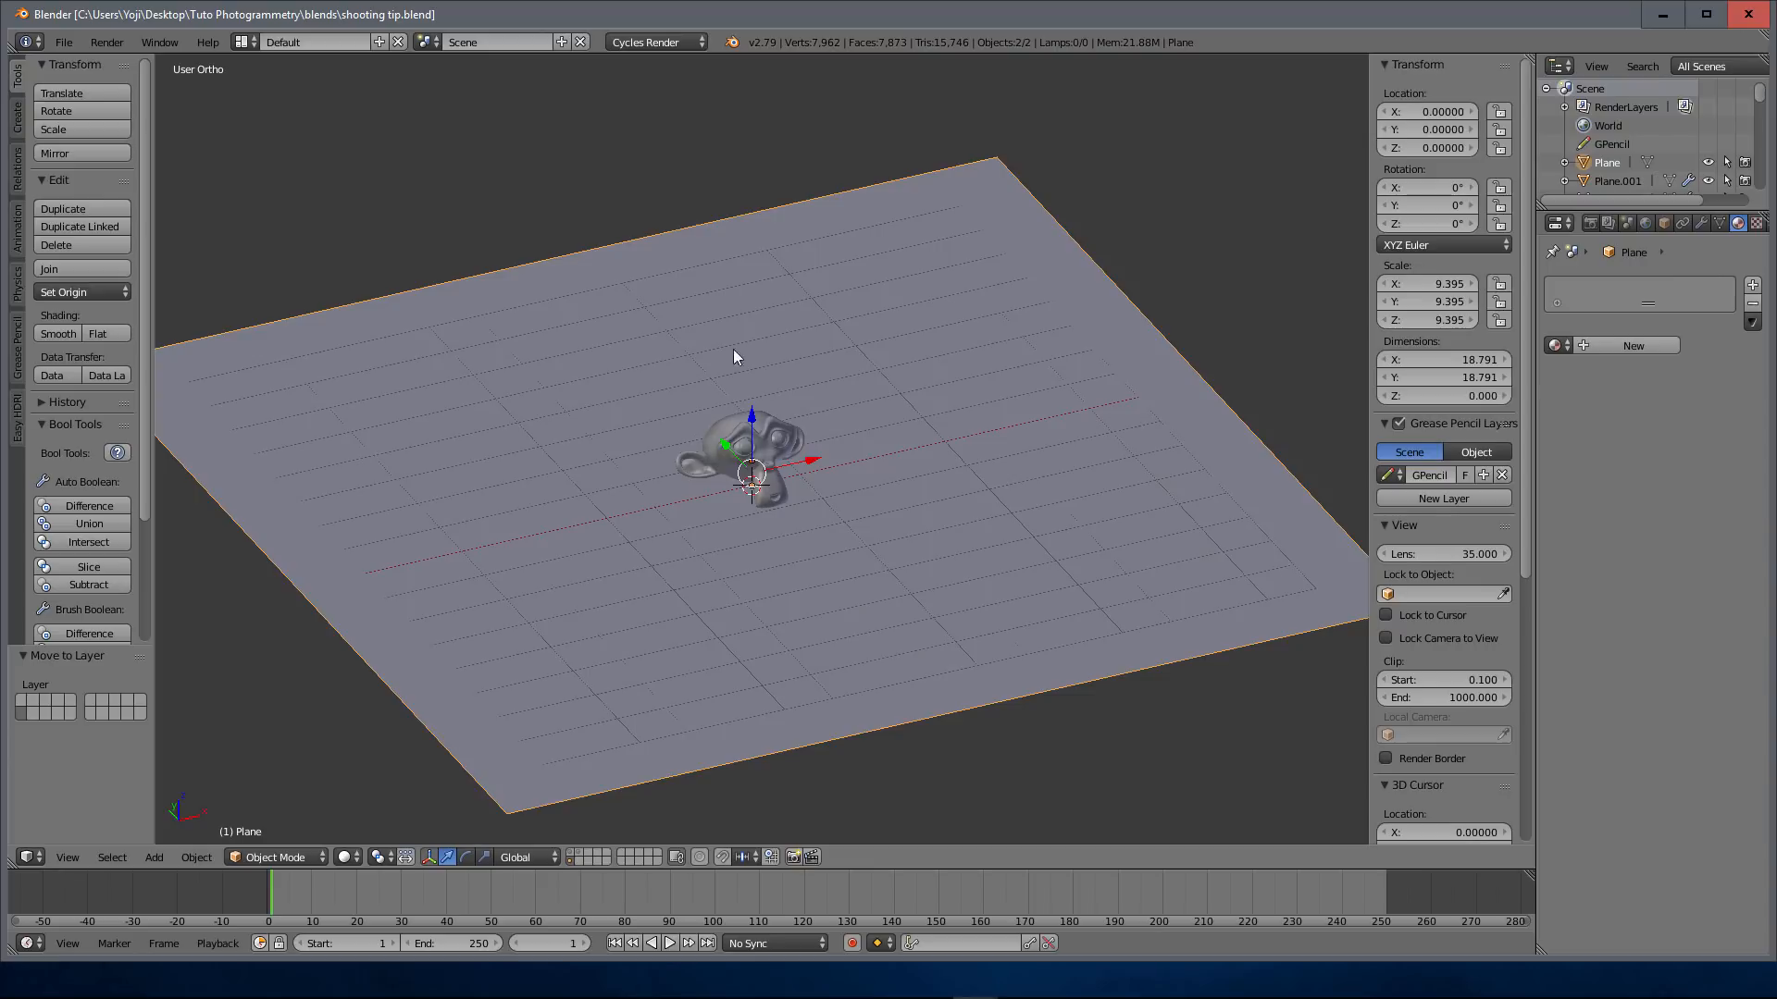
middle_drag(823, 540, 880, 536)
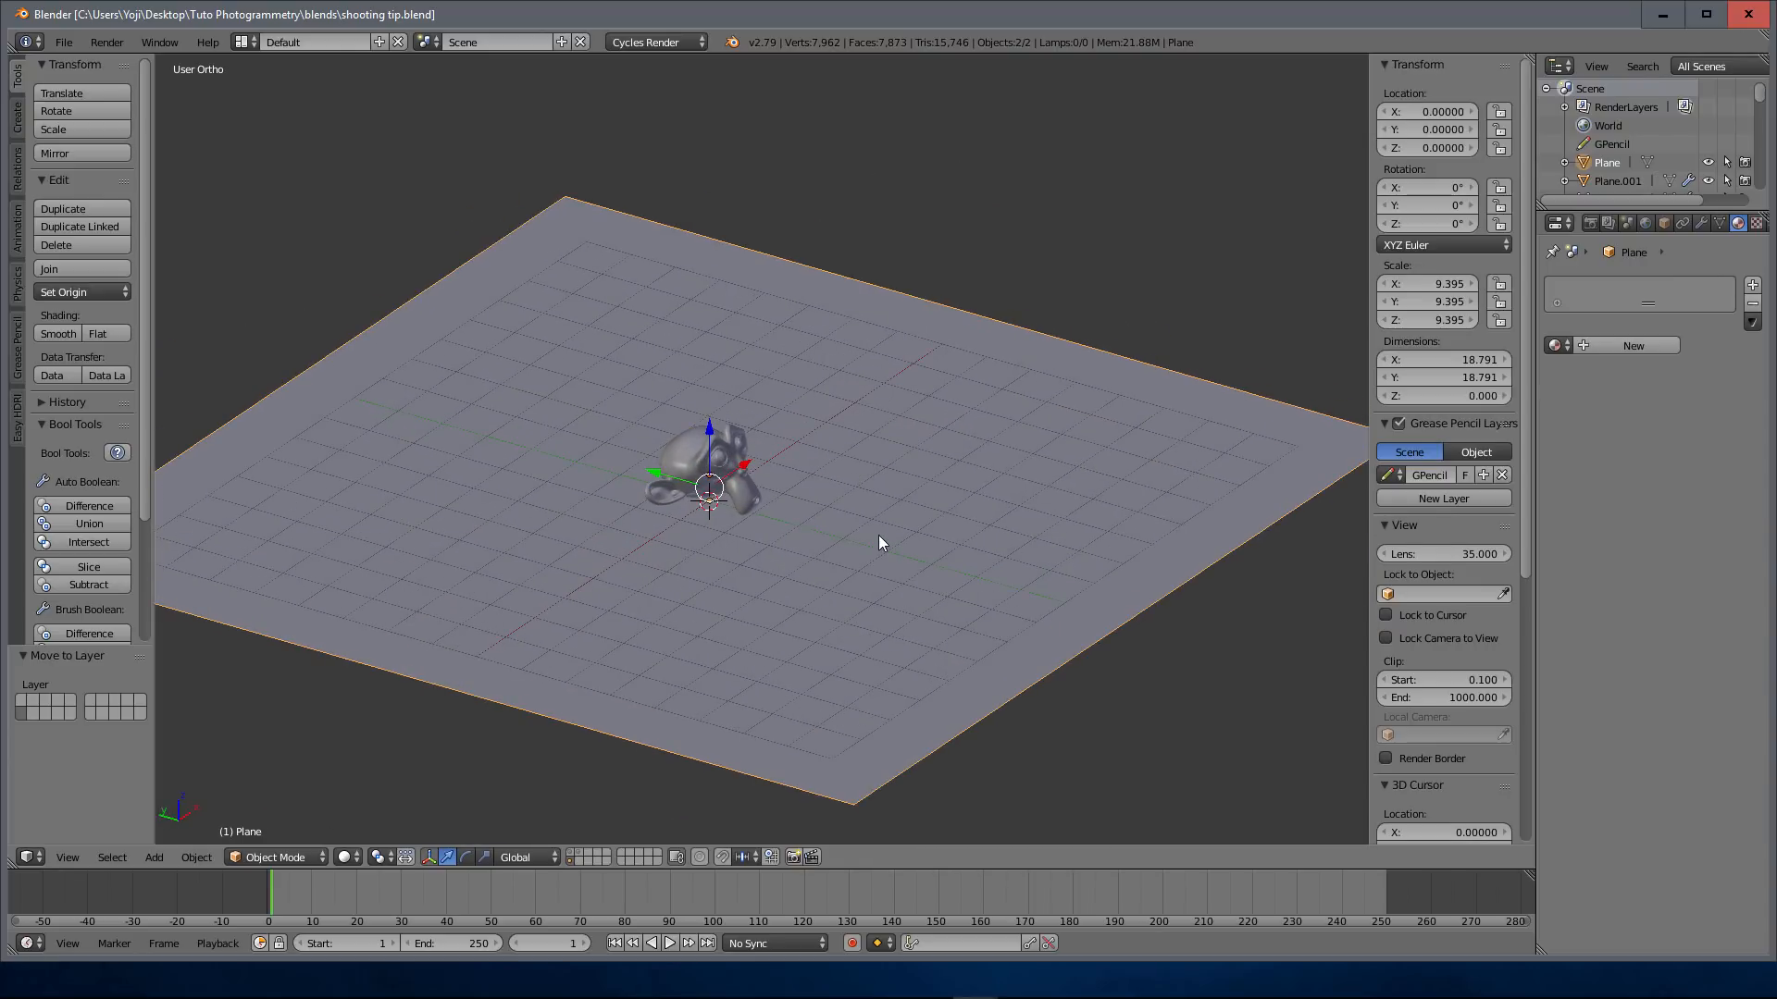
Step: Additionally display the layer containing the two red arrows and view them beside the monkey head
shift+click(581, 854)
mouse_move(659, 766)
middle_down()
mouse_move(1069, 422)
mouse_move(979, 426)
mouse_move(963, 373)
mouse_move(862, 433)
middle_up()
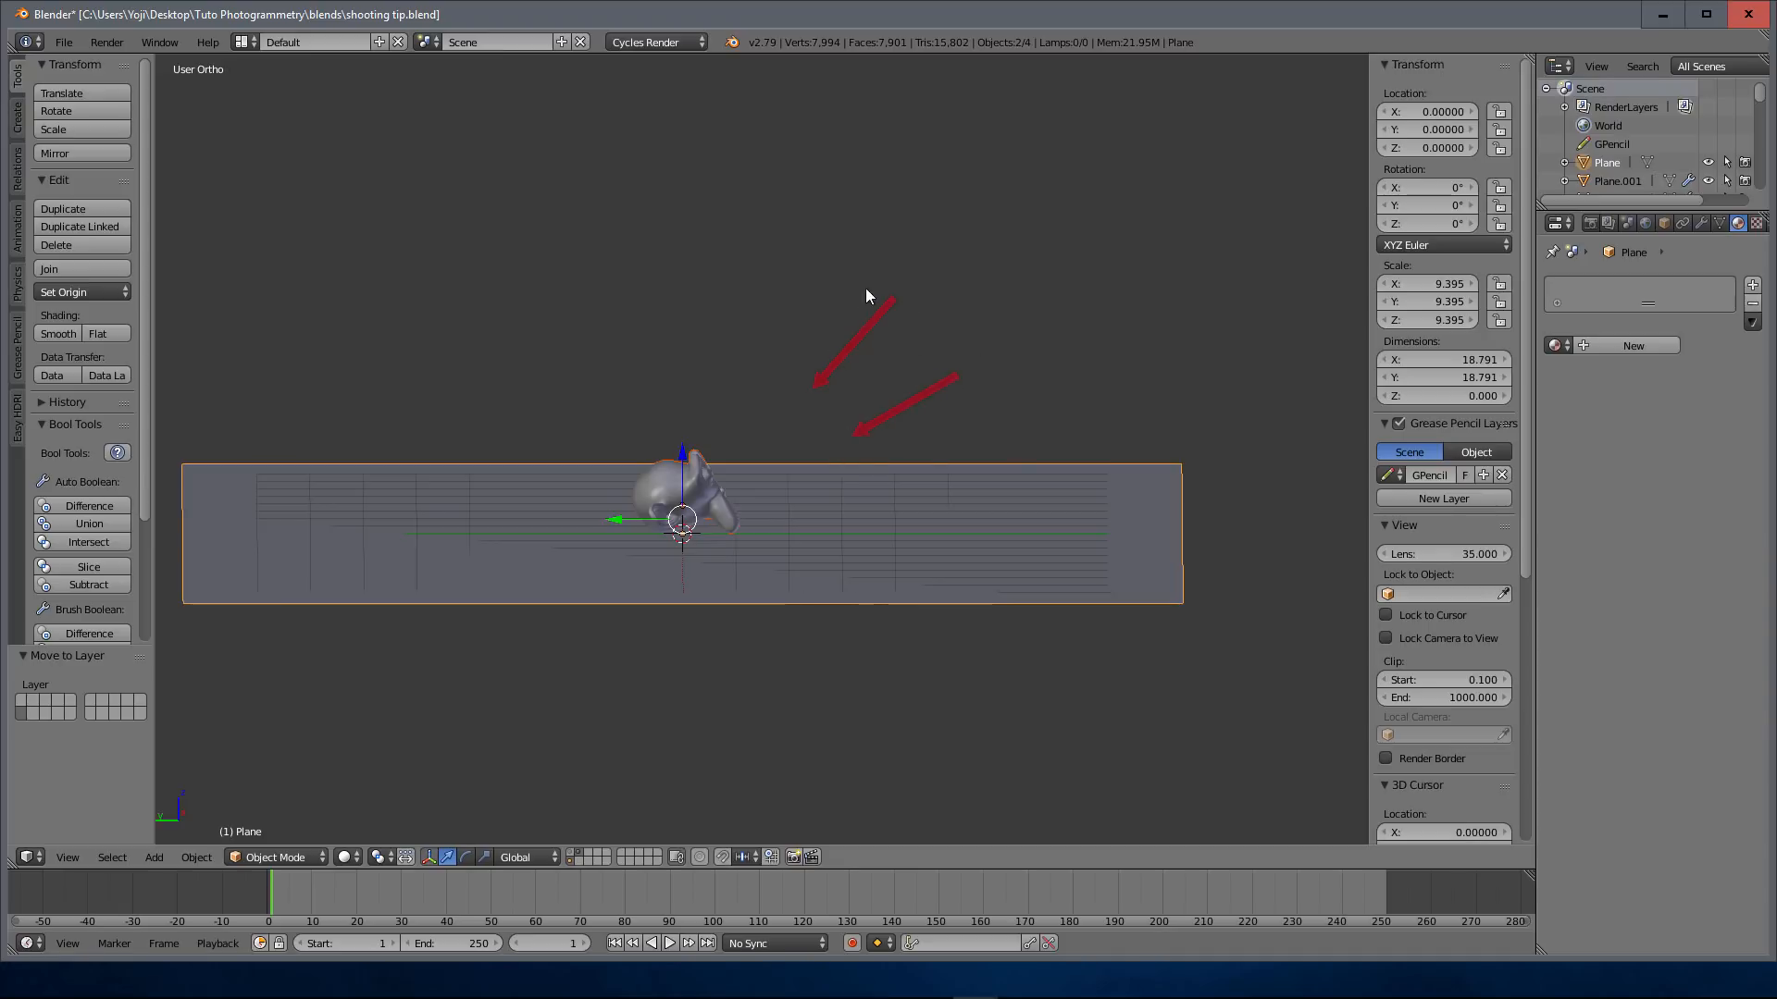
middle_drag(845, 386, 769, 450)
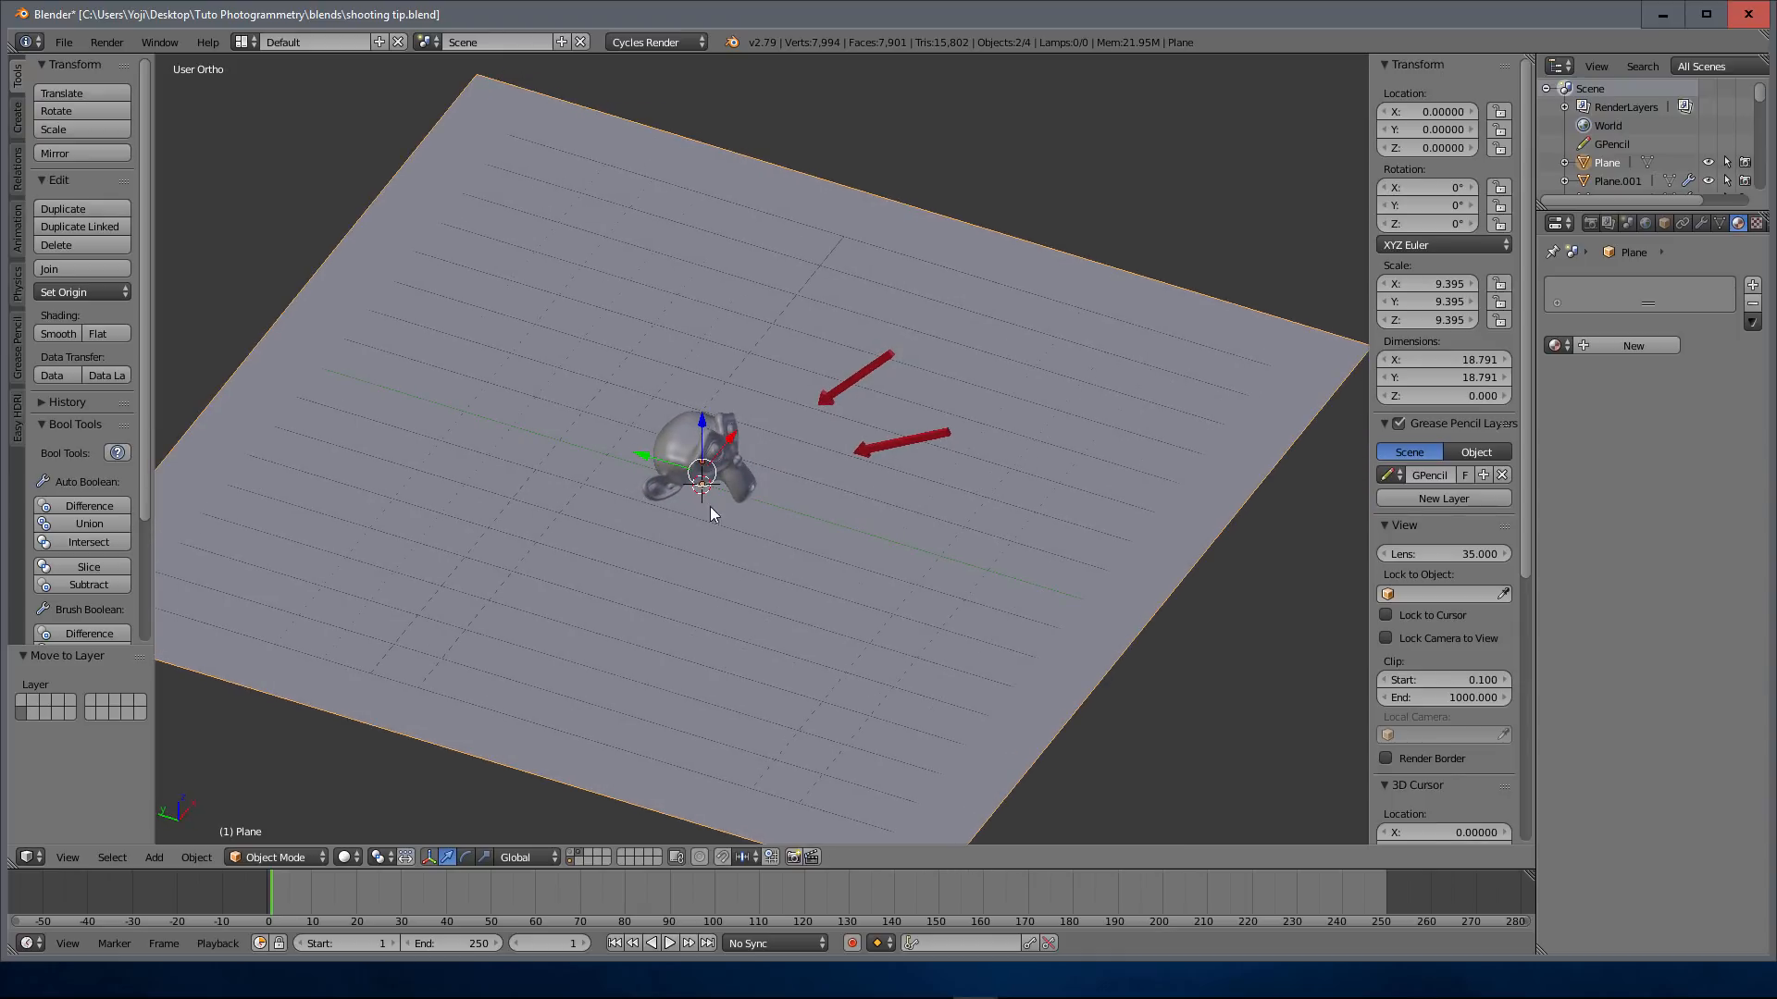
Step: Additionally display the layer containing the full rings of red arrows and view them around the monkey head
shift+click(571, 850)
middle_drag(694, 608, 770, 711)
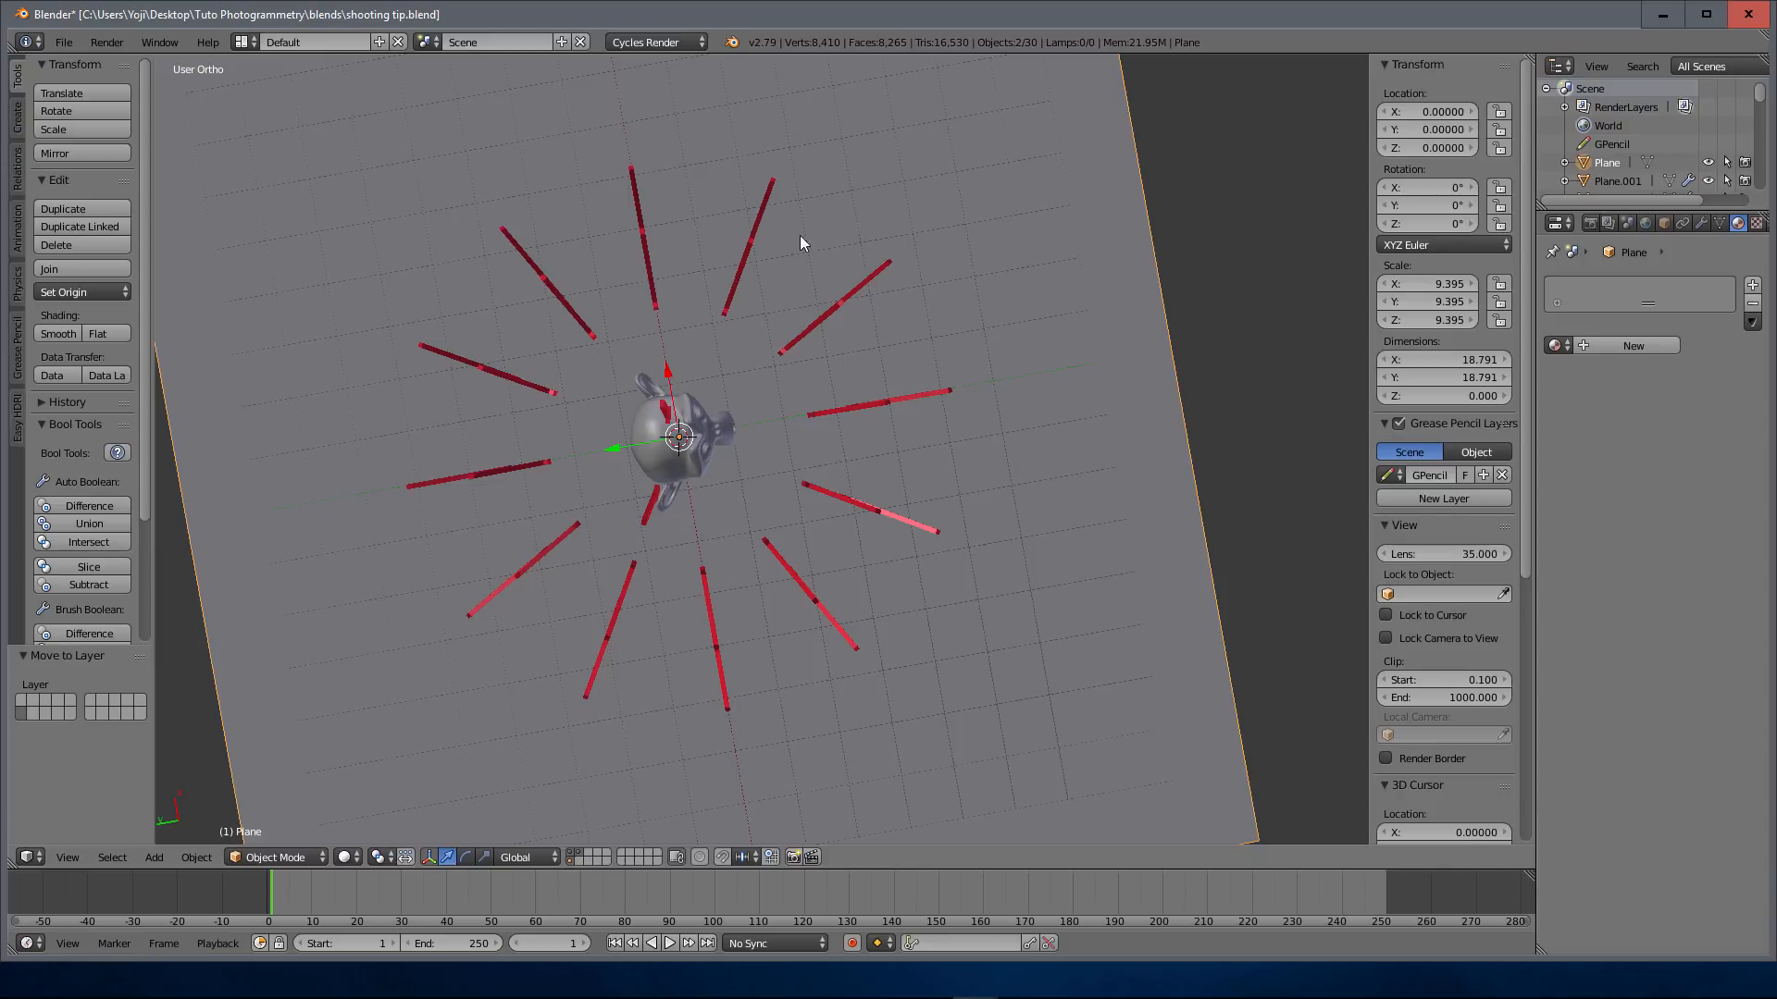
middle_drag(813, 489, 794, 431)
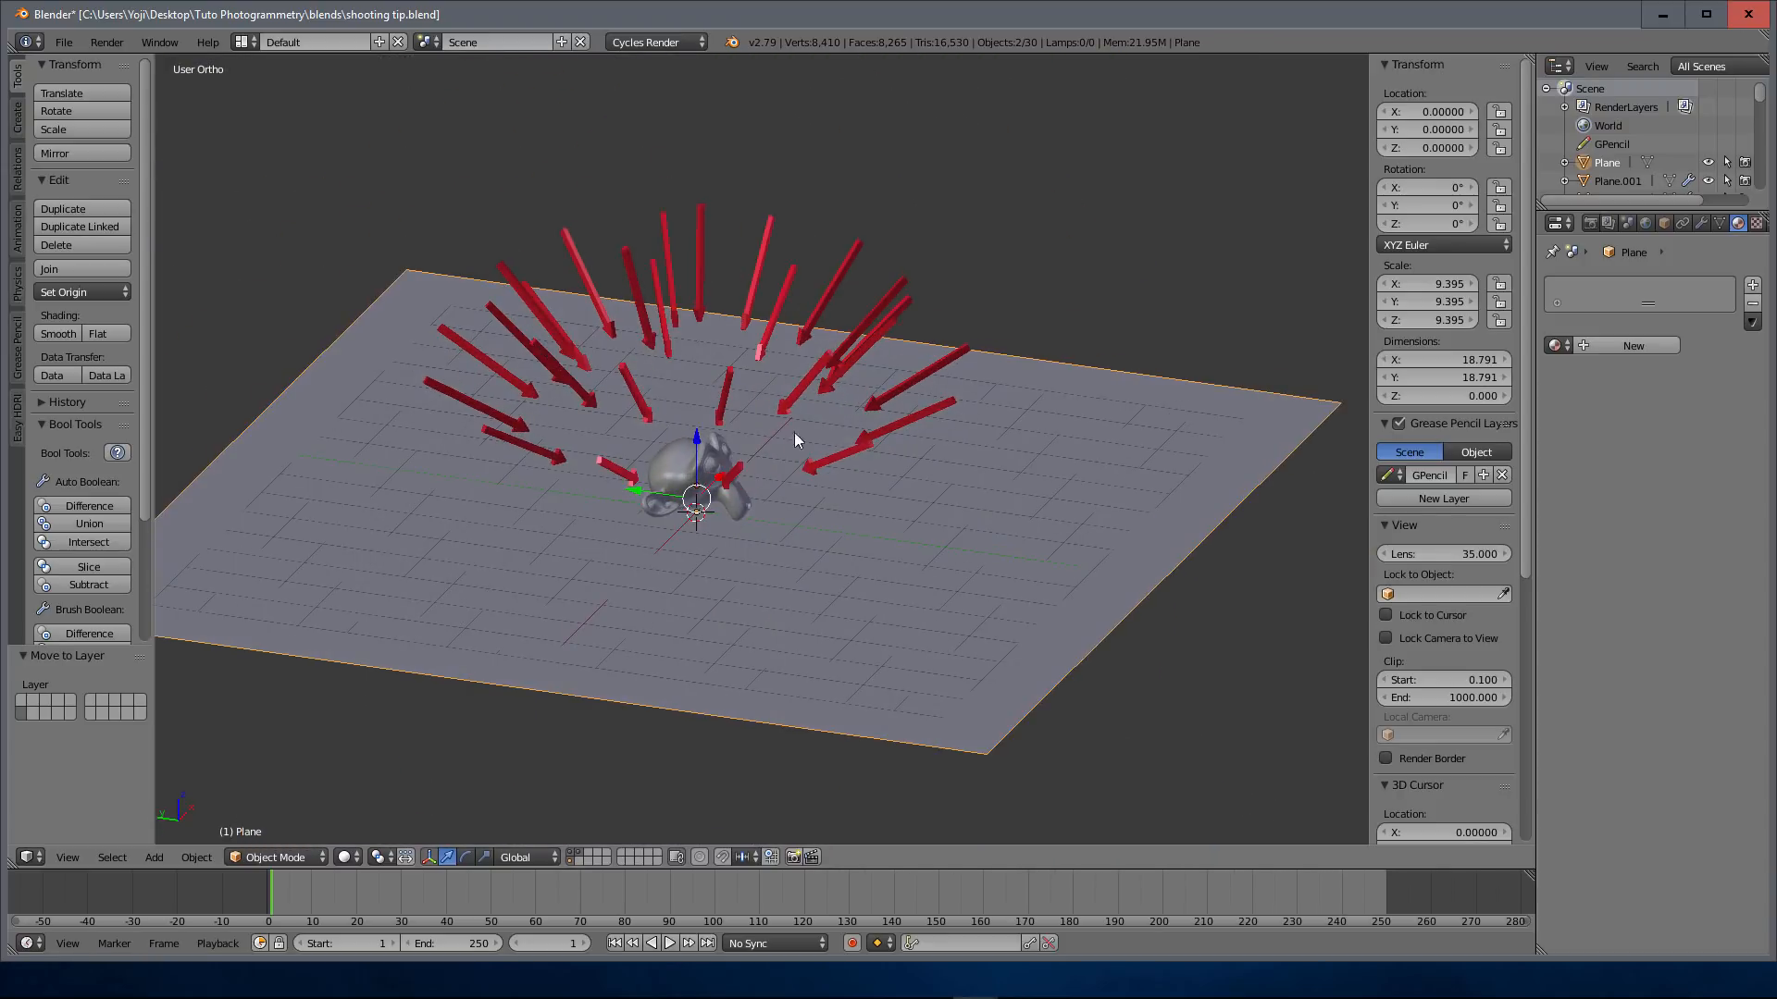
Step: Select individual red arrows at different positions around the monkey head, viewing the rings from other angles
mouse_move(905, 345)
middle_down()
mouse_move(947, 417)
mouse_move(920, 446)
mouse_move(868, 367)
mouse_move(873, 445)
mouse_move(914, 359)
mouse_move(892, 374)
middle_up()
right_click(928, 423)
right_click(881, 372)
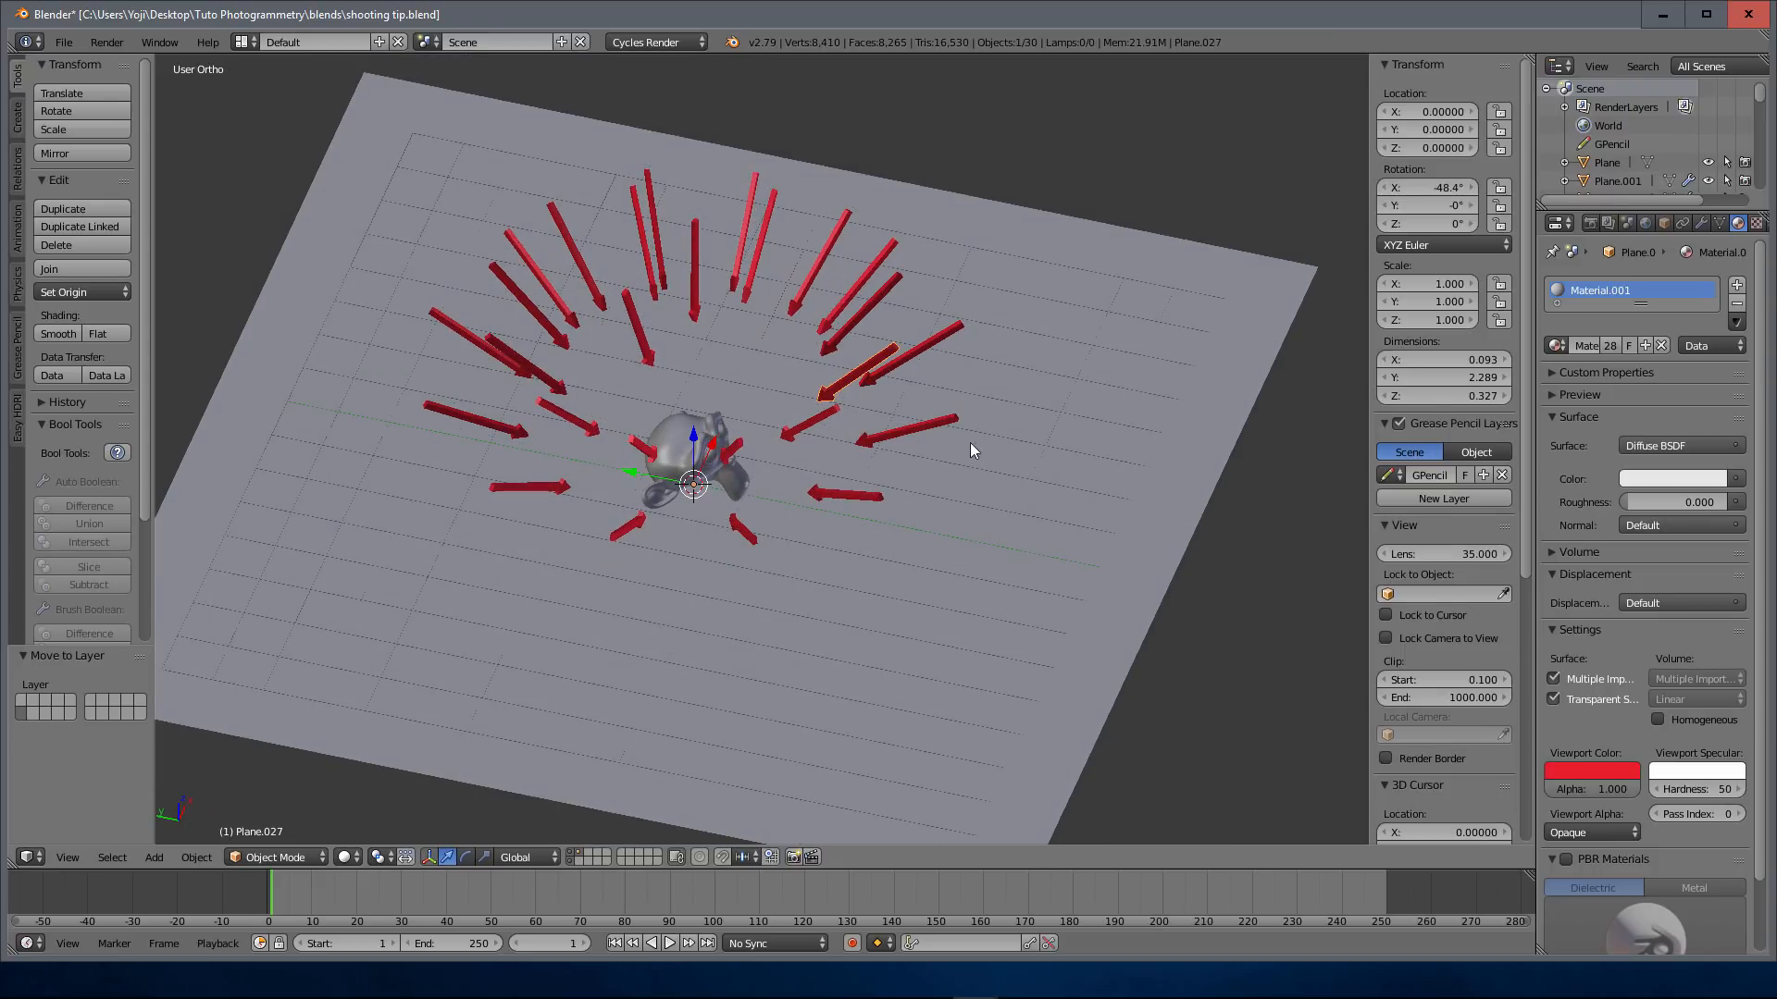
middle_drag(831, 374, 768, 338)
right_click(714, 358)
right_click(670, 365)
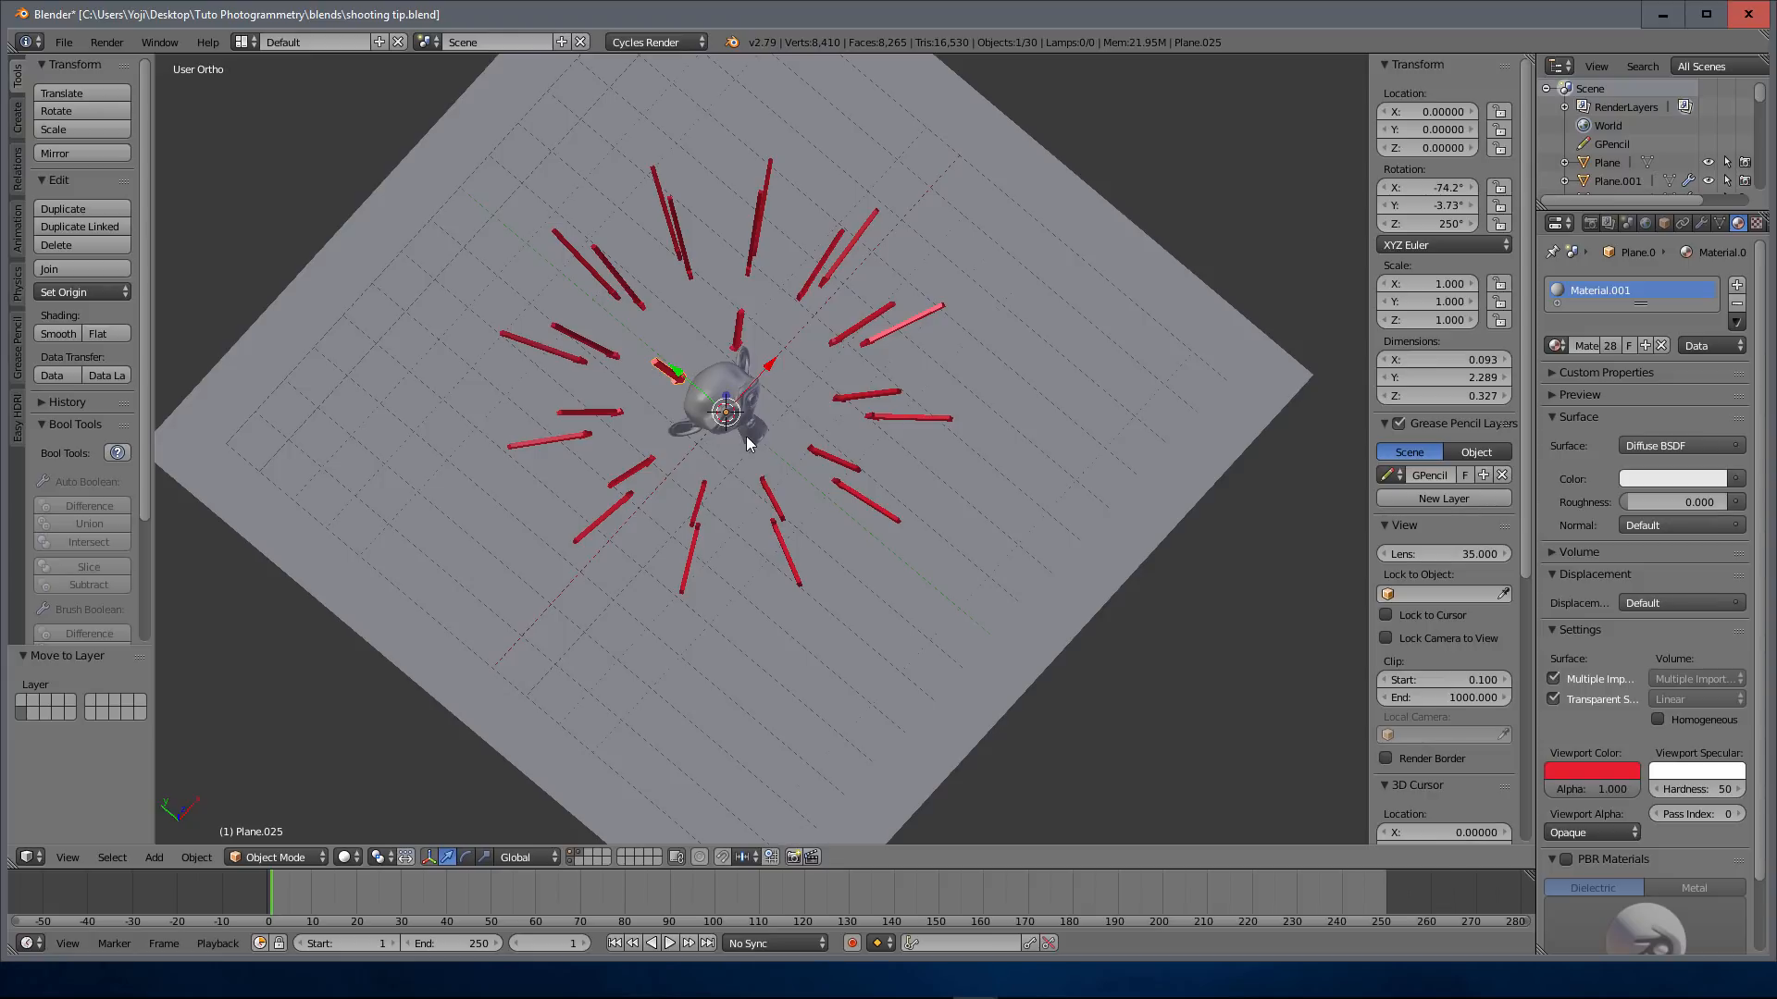
Step: Examine how the arrow rings surround the monkey head from above, up close and at an oblique angle
middle_drag(748, 445, 711, 319)
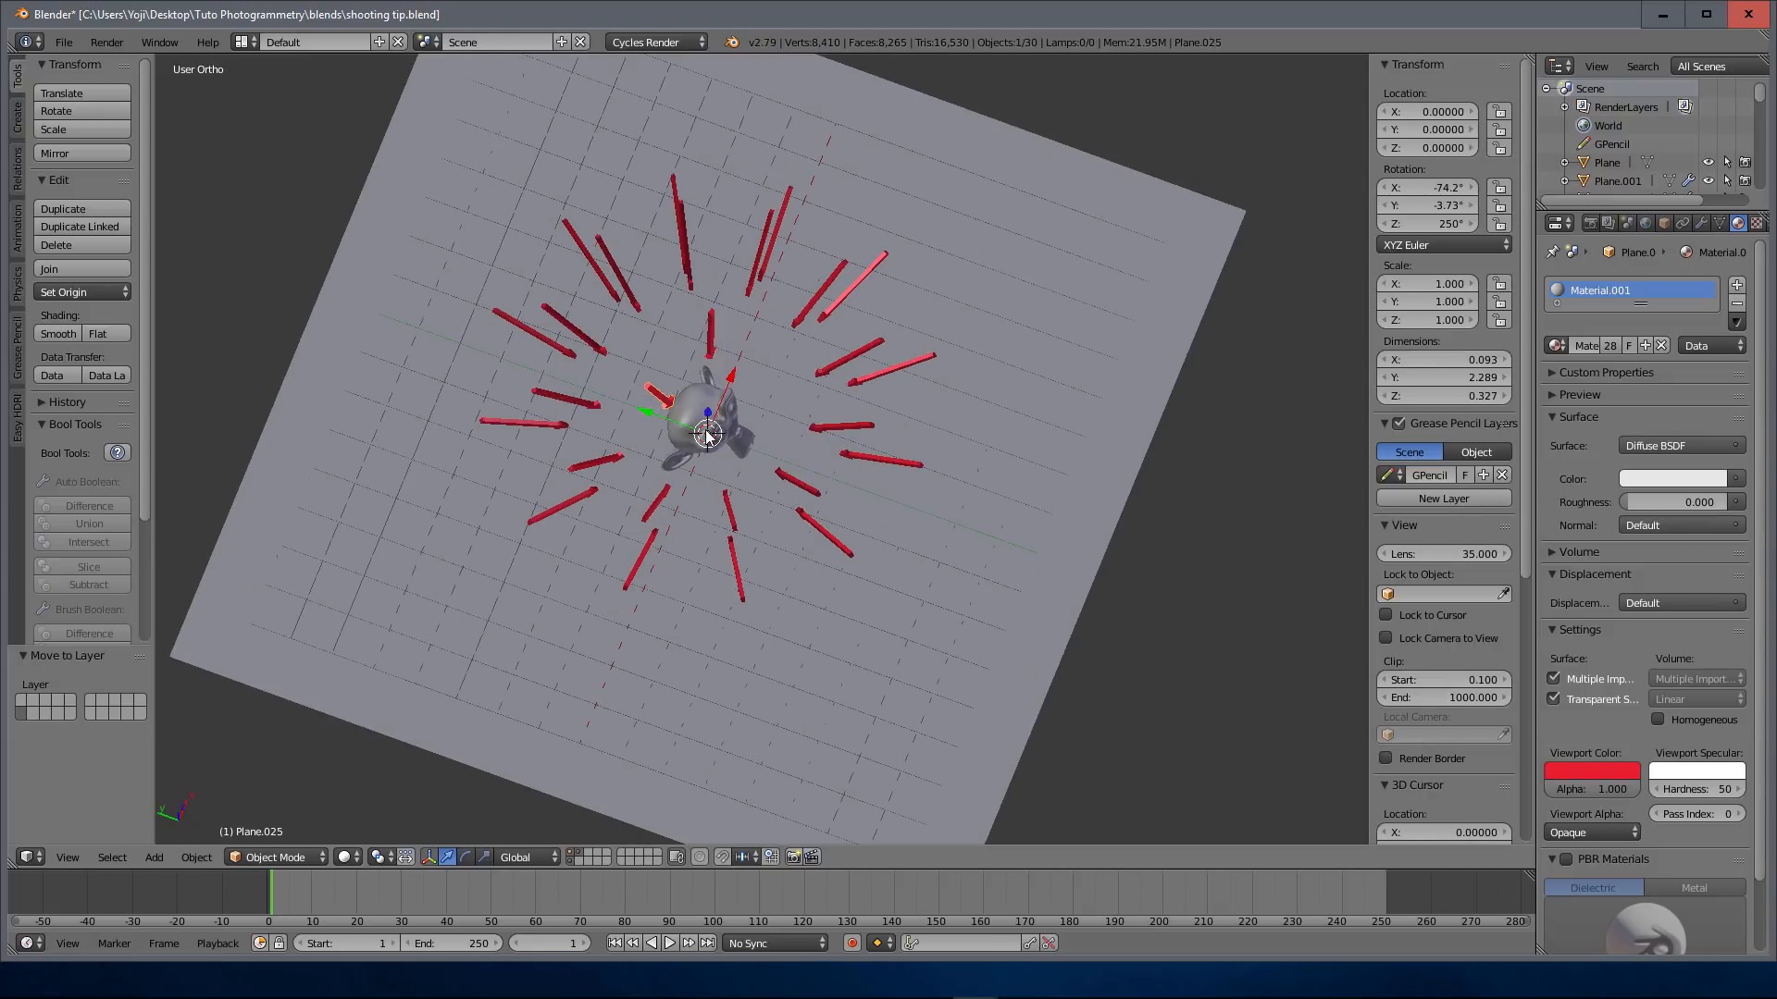
scroll(723, 383, up, 3)
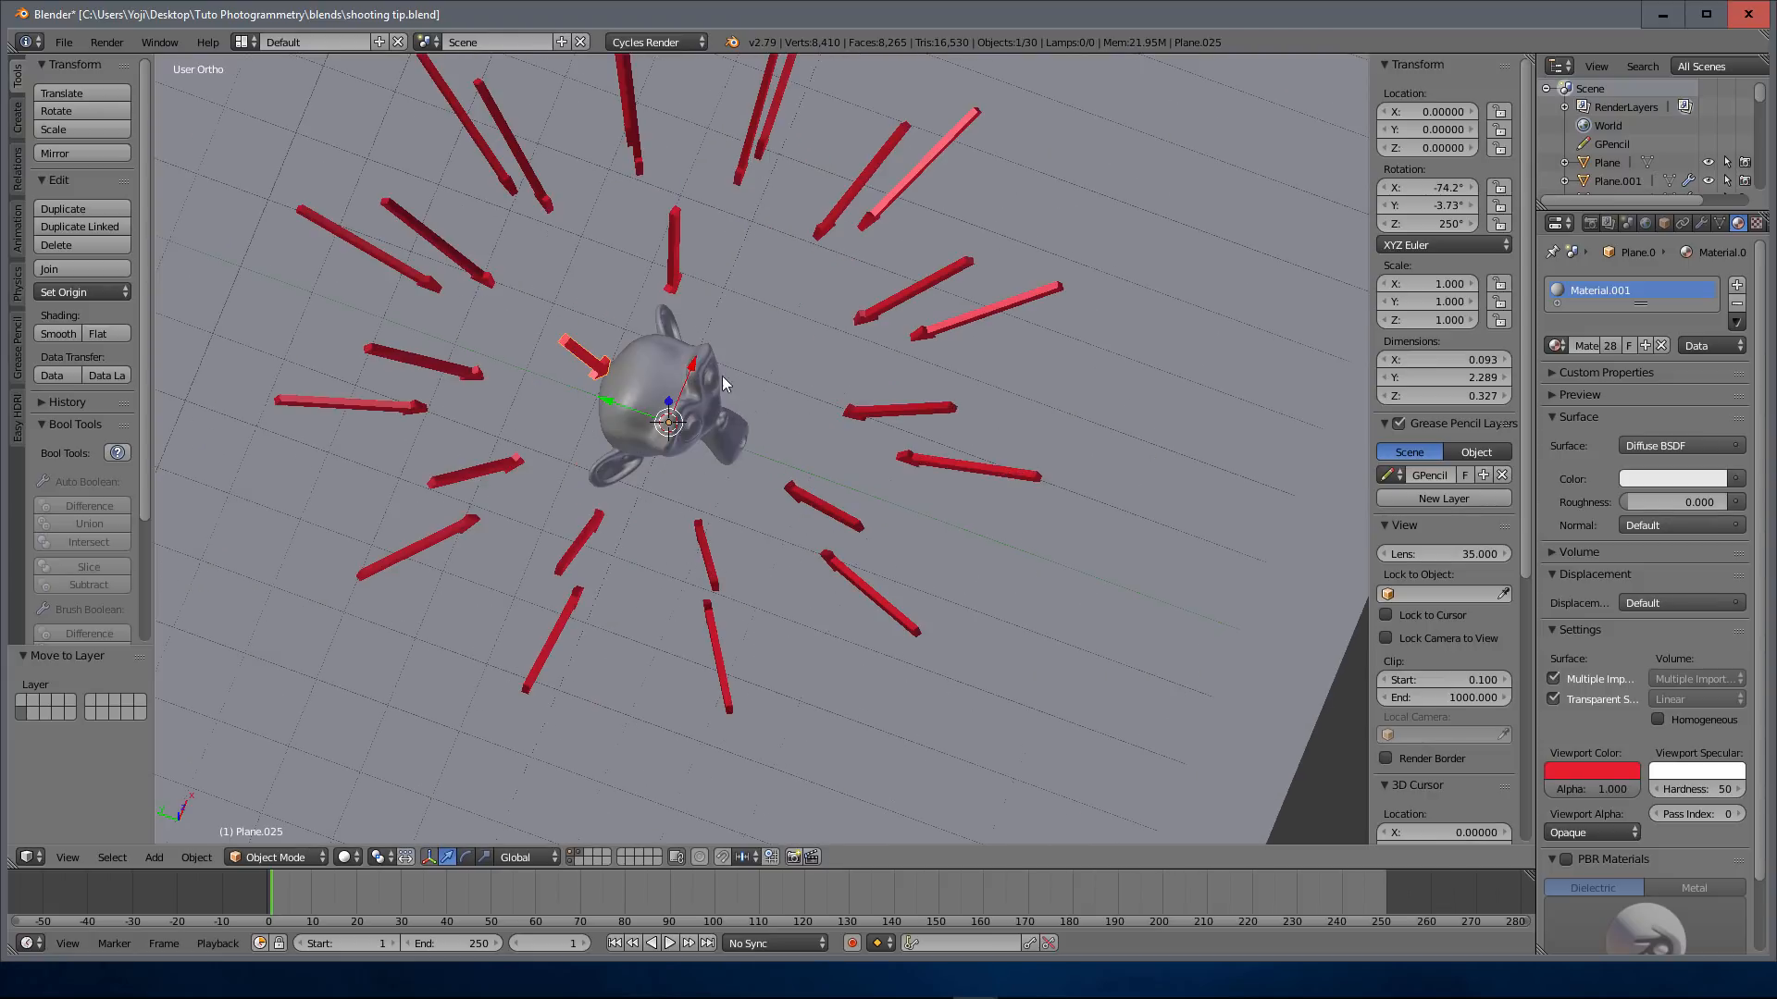
scroll(742, 440, down, 3)
middle_drag(743, 440, 815, 348)
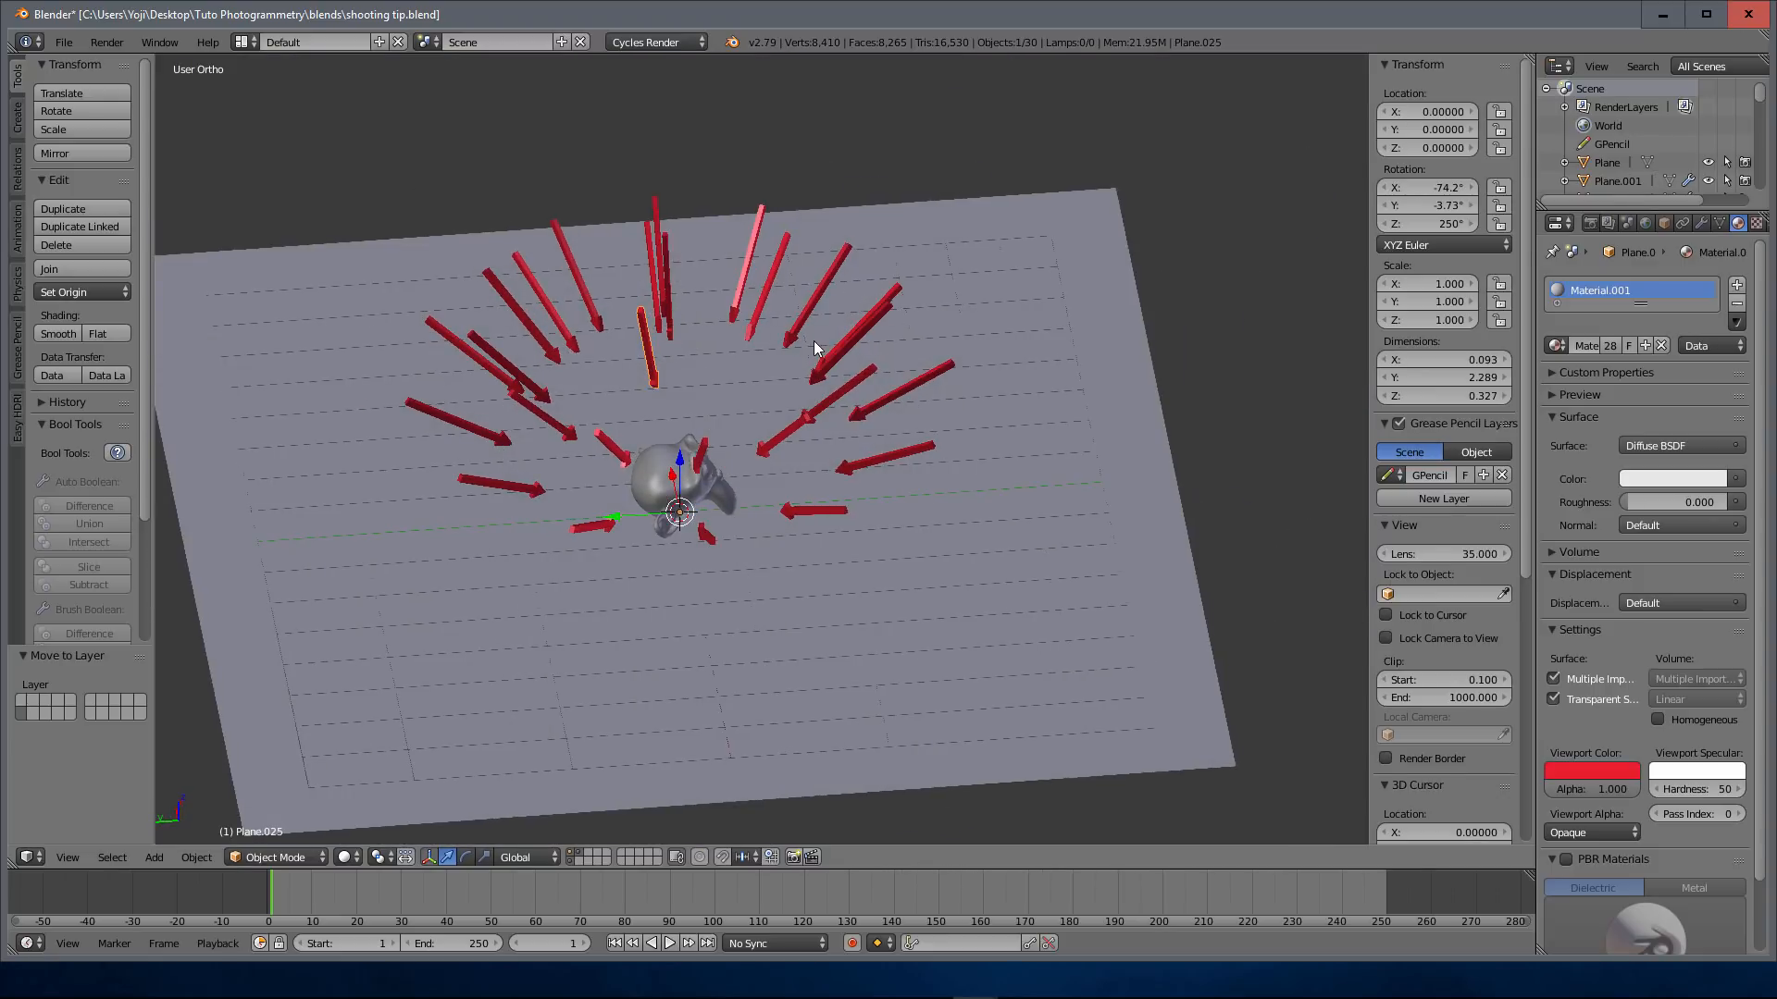
middle_drag(816, 403, 728, 439)
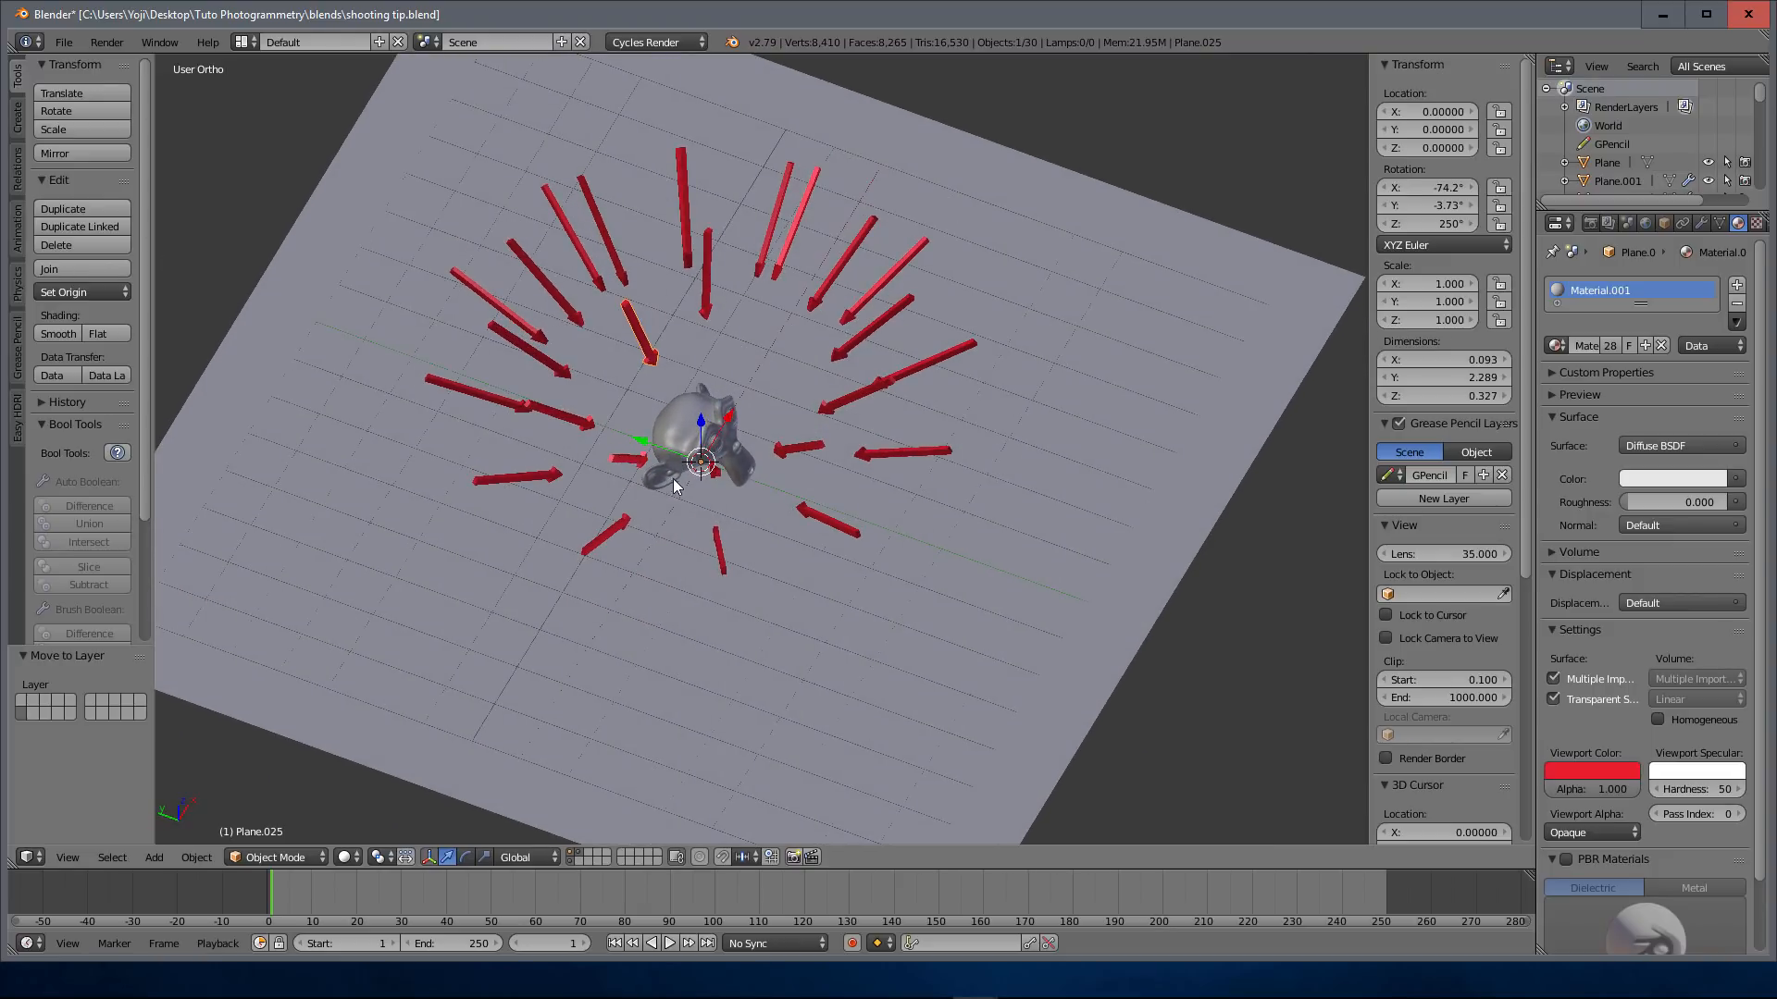
middle_drag(577, 414, 718, 468)
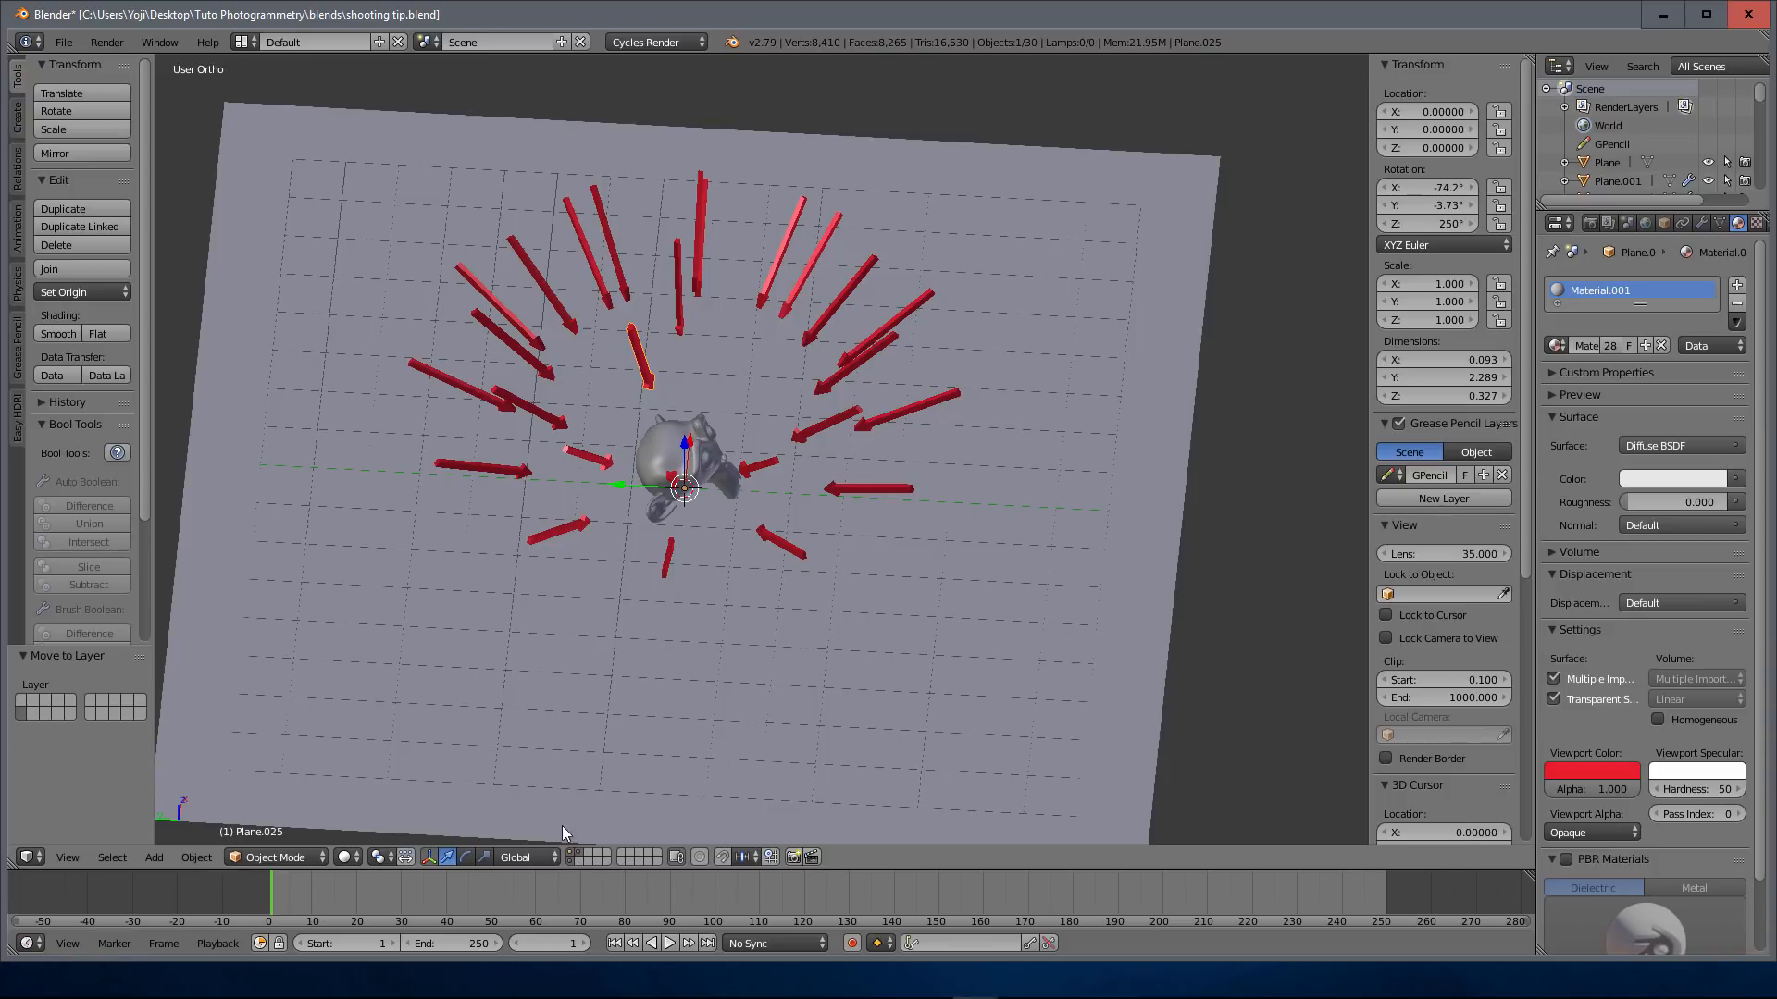
Step: Hide the layer with the full rings of red arrows, leaving the monkey head and the two-arrow layer displayed
middle_drag(755, 499, 762, 492)
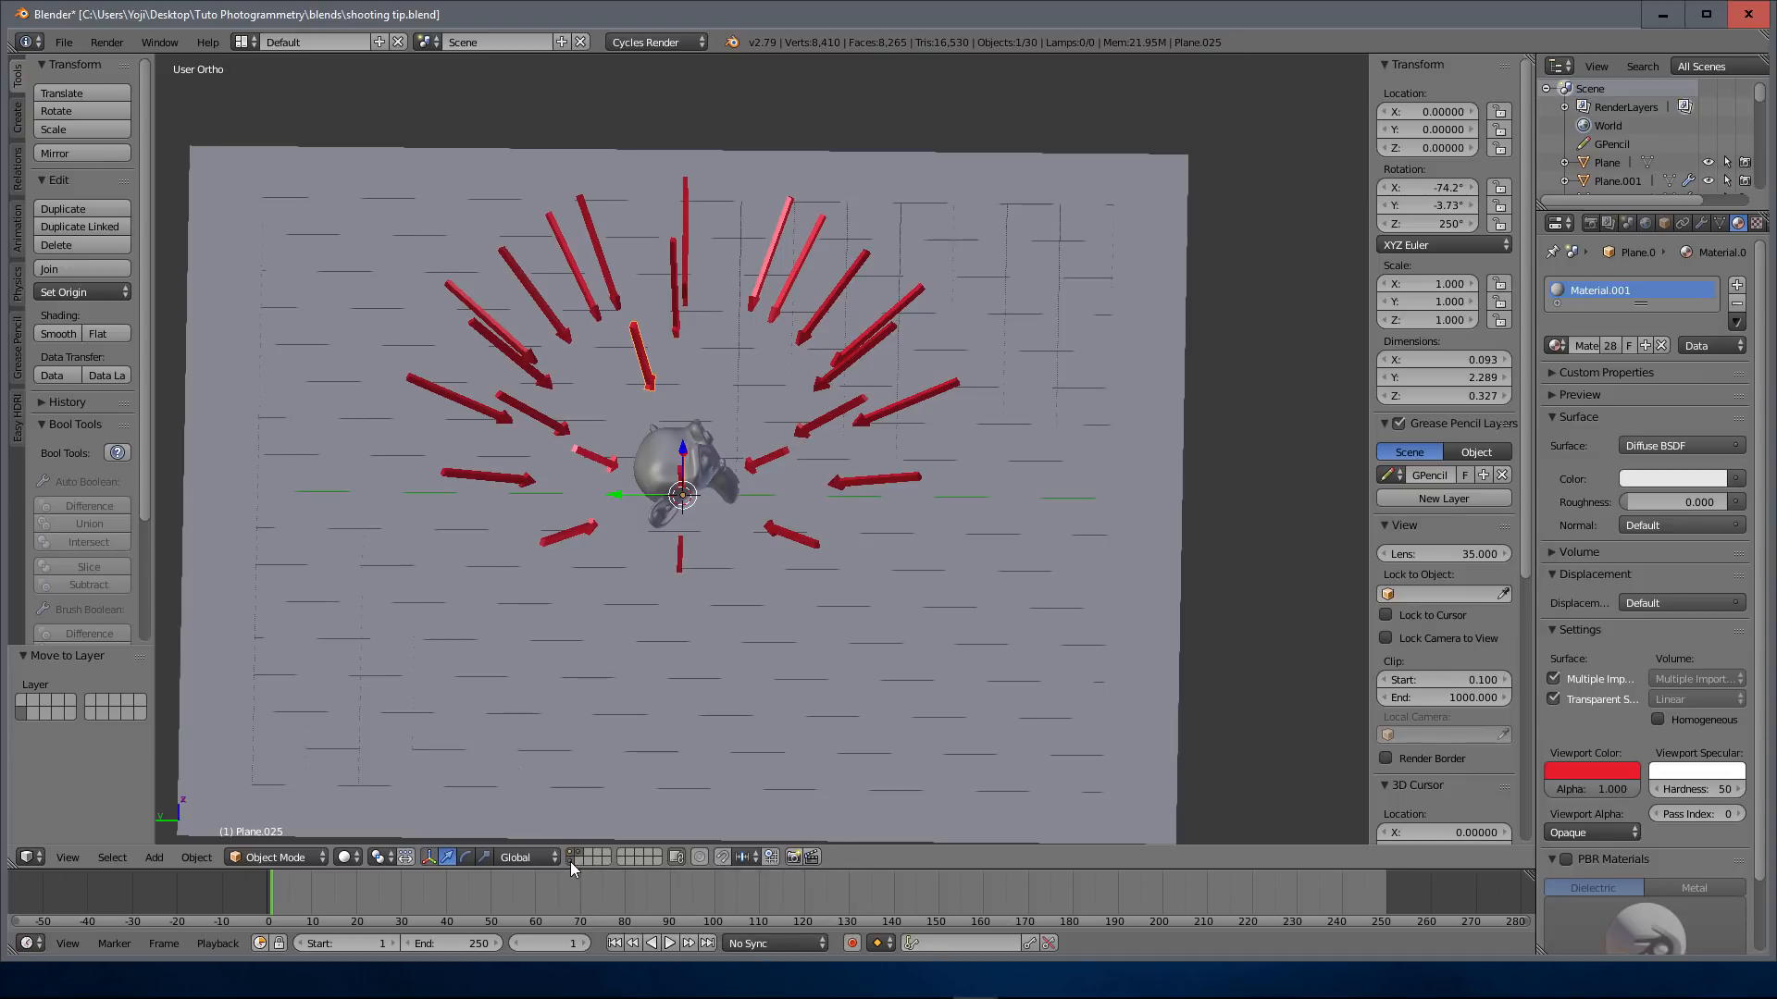
click(570, 858)
click(574, 854)
click(573, 852)
click(580, 858)
mouse_move(774, 537)
middle_down()
mouse_move(802, 514)
mouse_move(752, 519)
middle_up()
Step: Try rotating the monkey head about the global Z axis beside the two red arrows
right_click(687, 471)
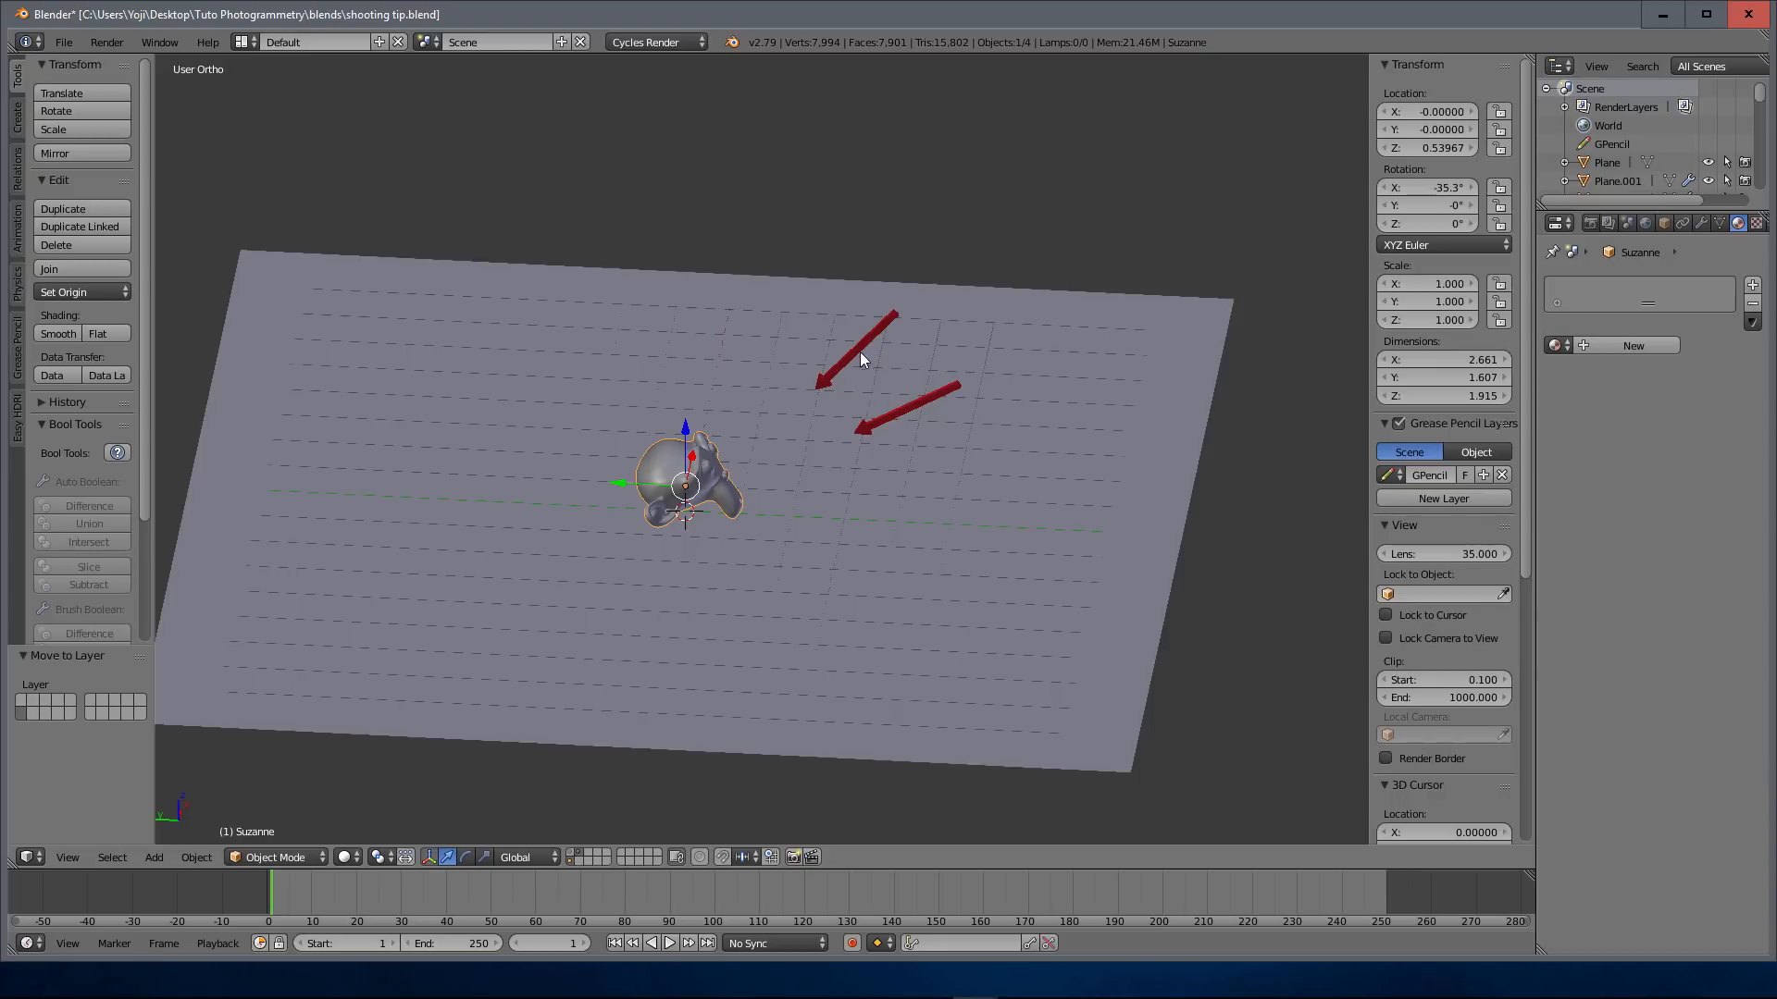
middle_drag(821, 424, 801, 474)
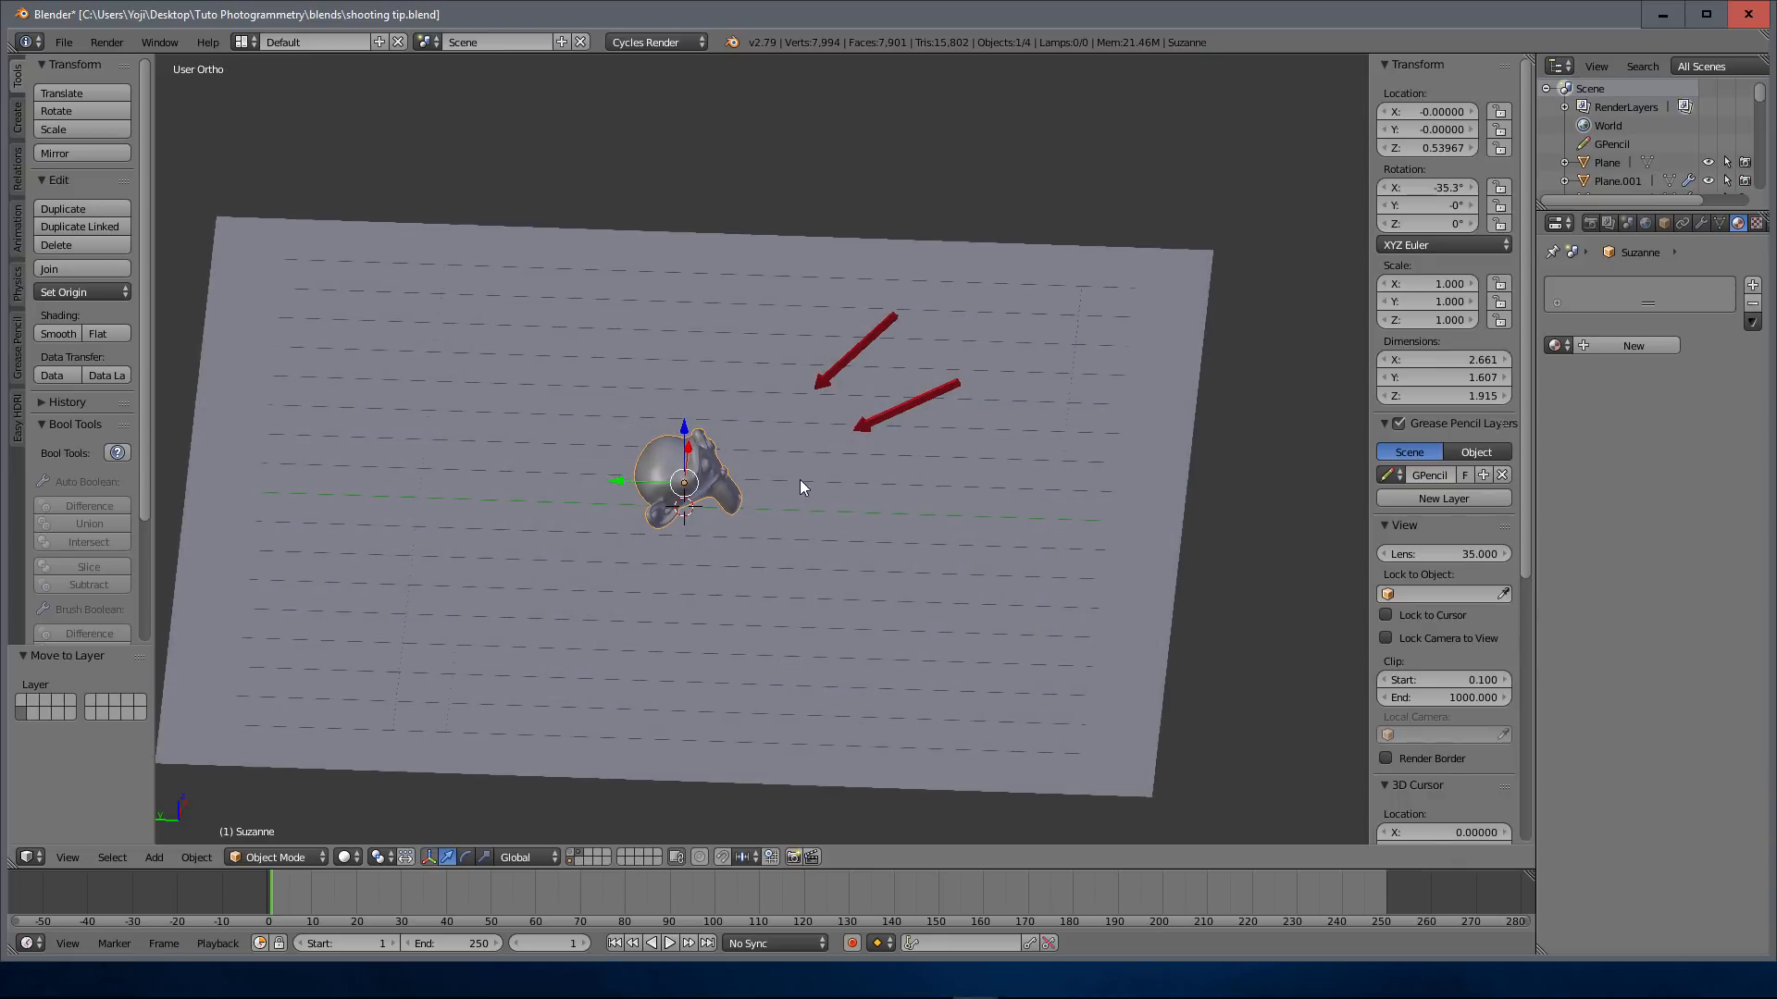
key(r)
key(z)
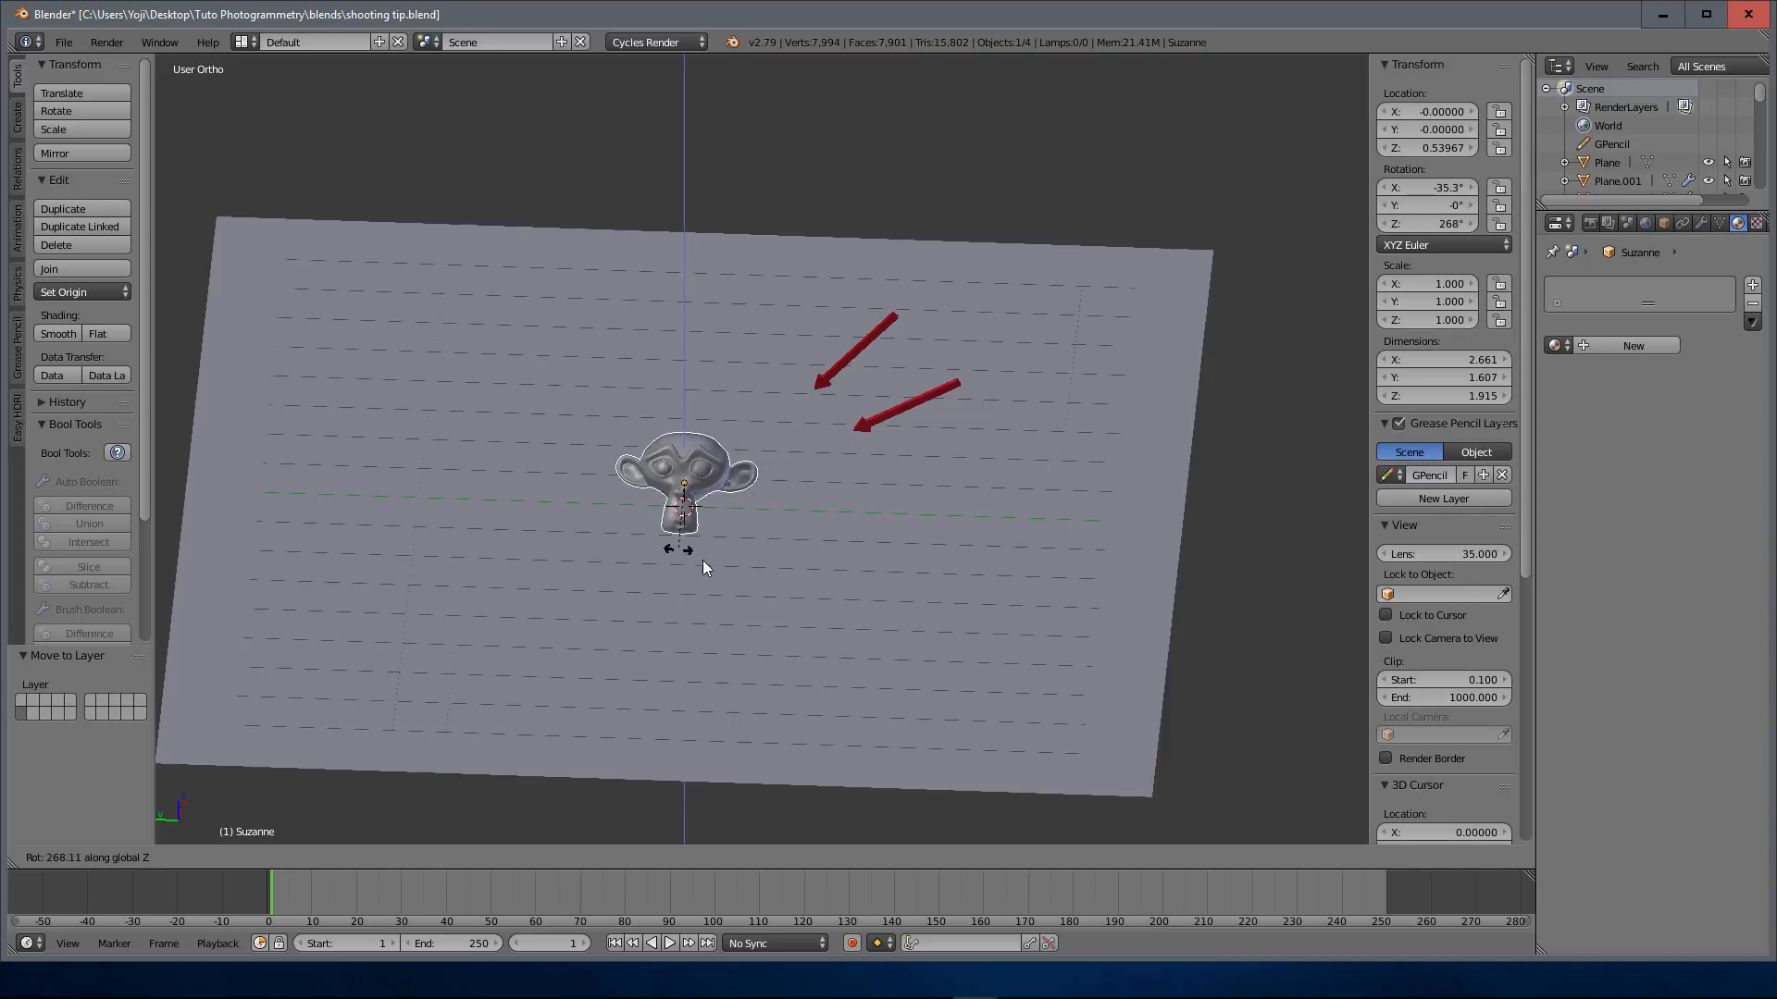
right_click(751, 562)
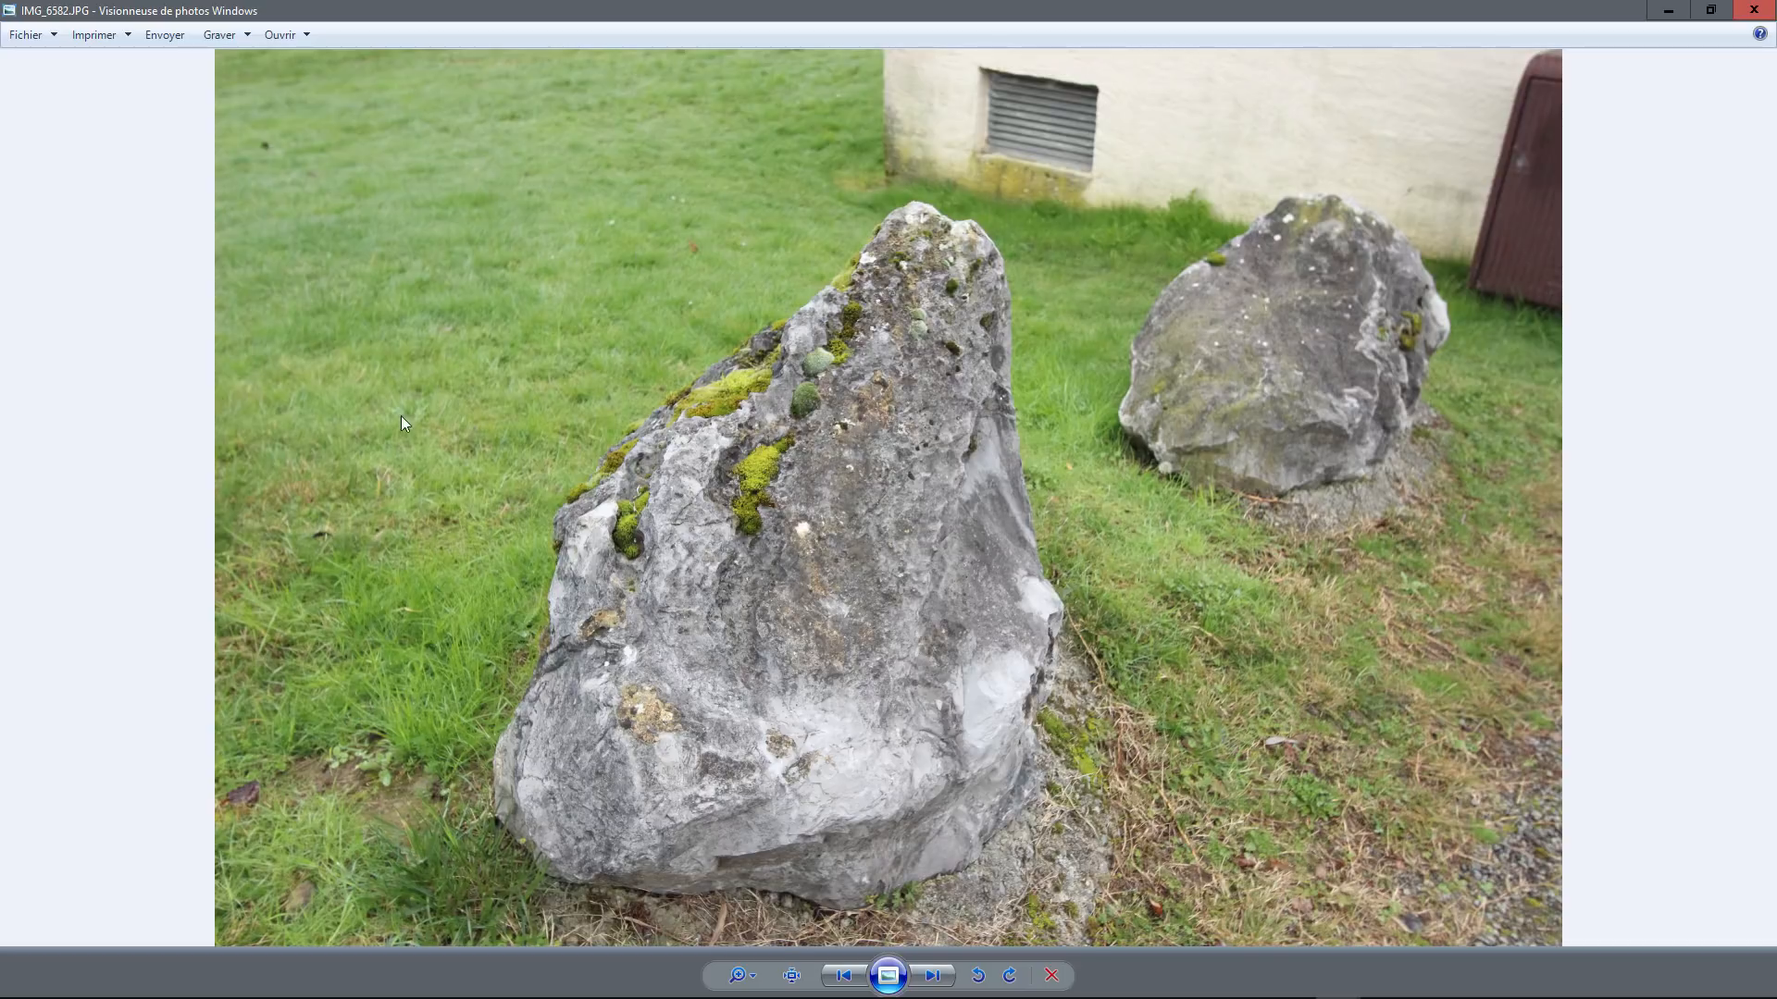
Step: Page through the rock photos from IMG_6582.JPG onward, examining how the shots circle the rock from different heights and angles
click(933, 977)
click(933, 977)
click(932, 976)
click(933, 977)
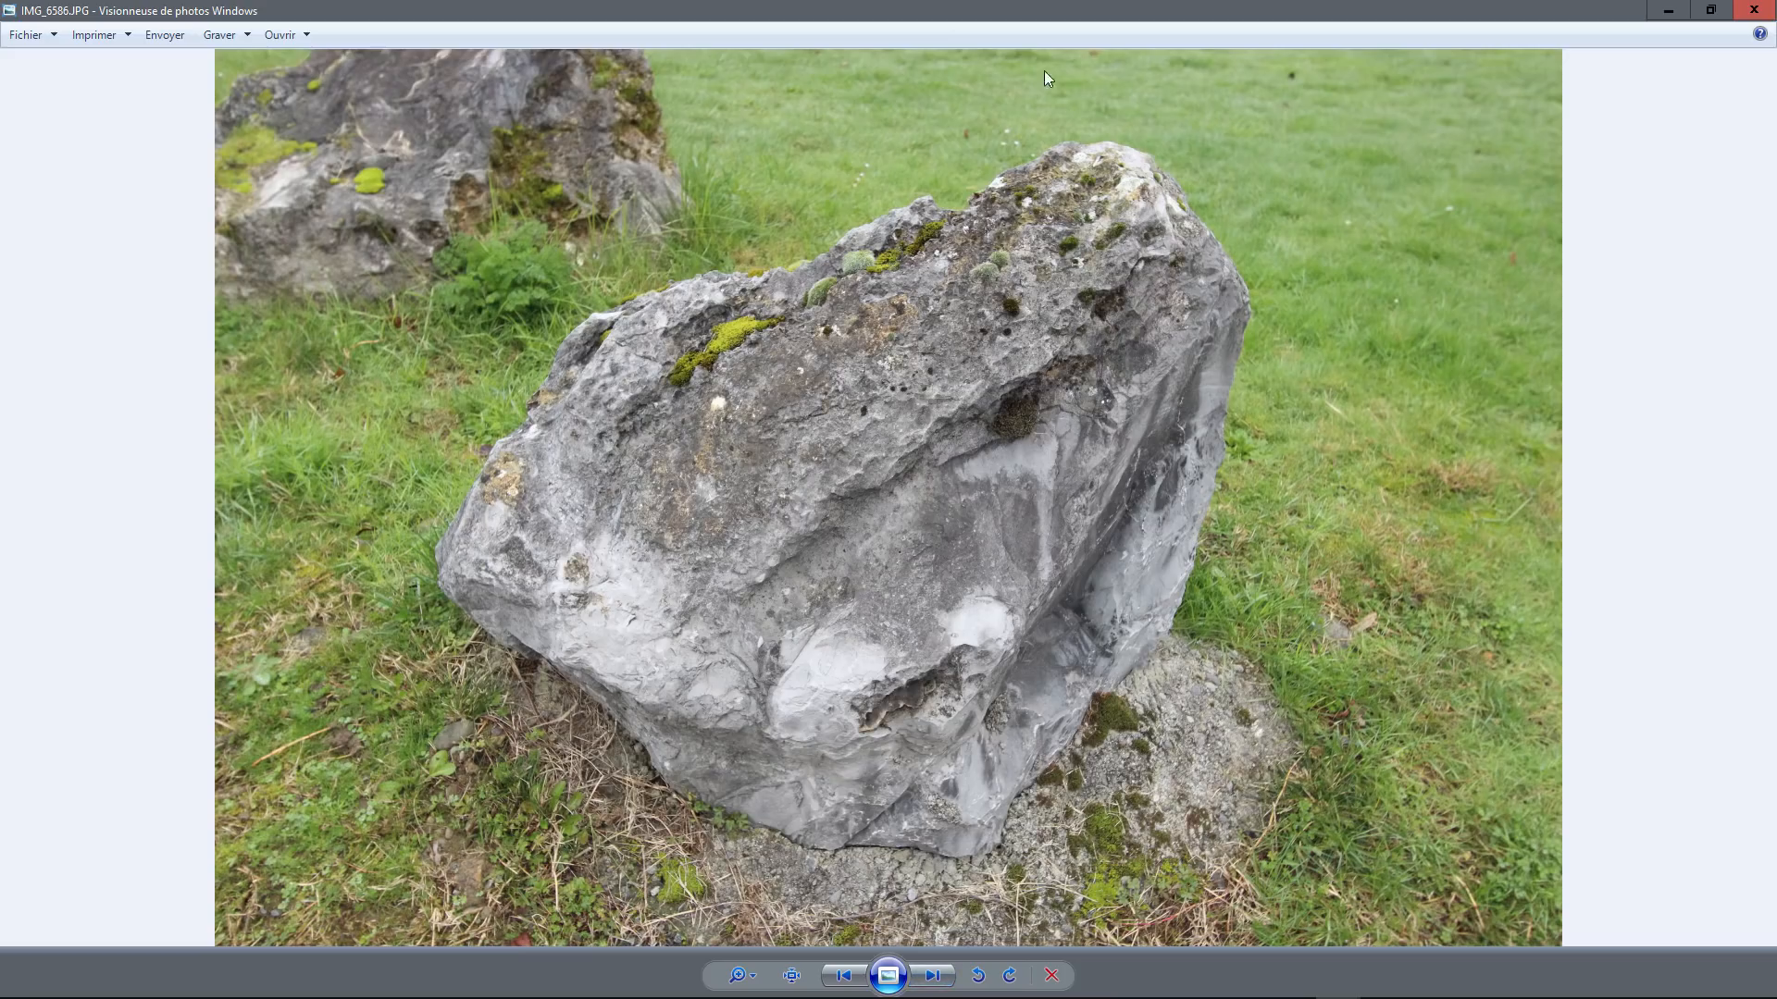
click(935, 978)
click(934, 978)
click(934, 978)
click(935, 978)
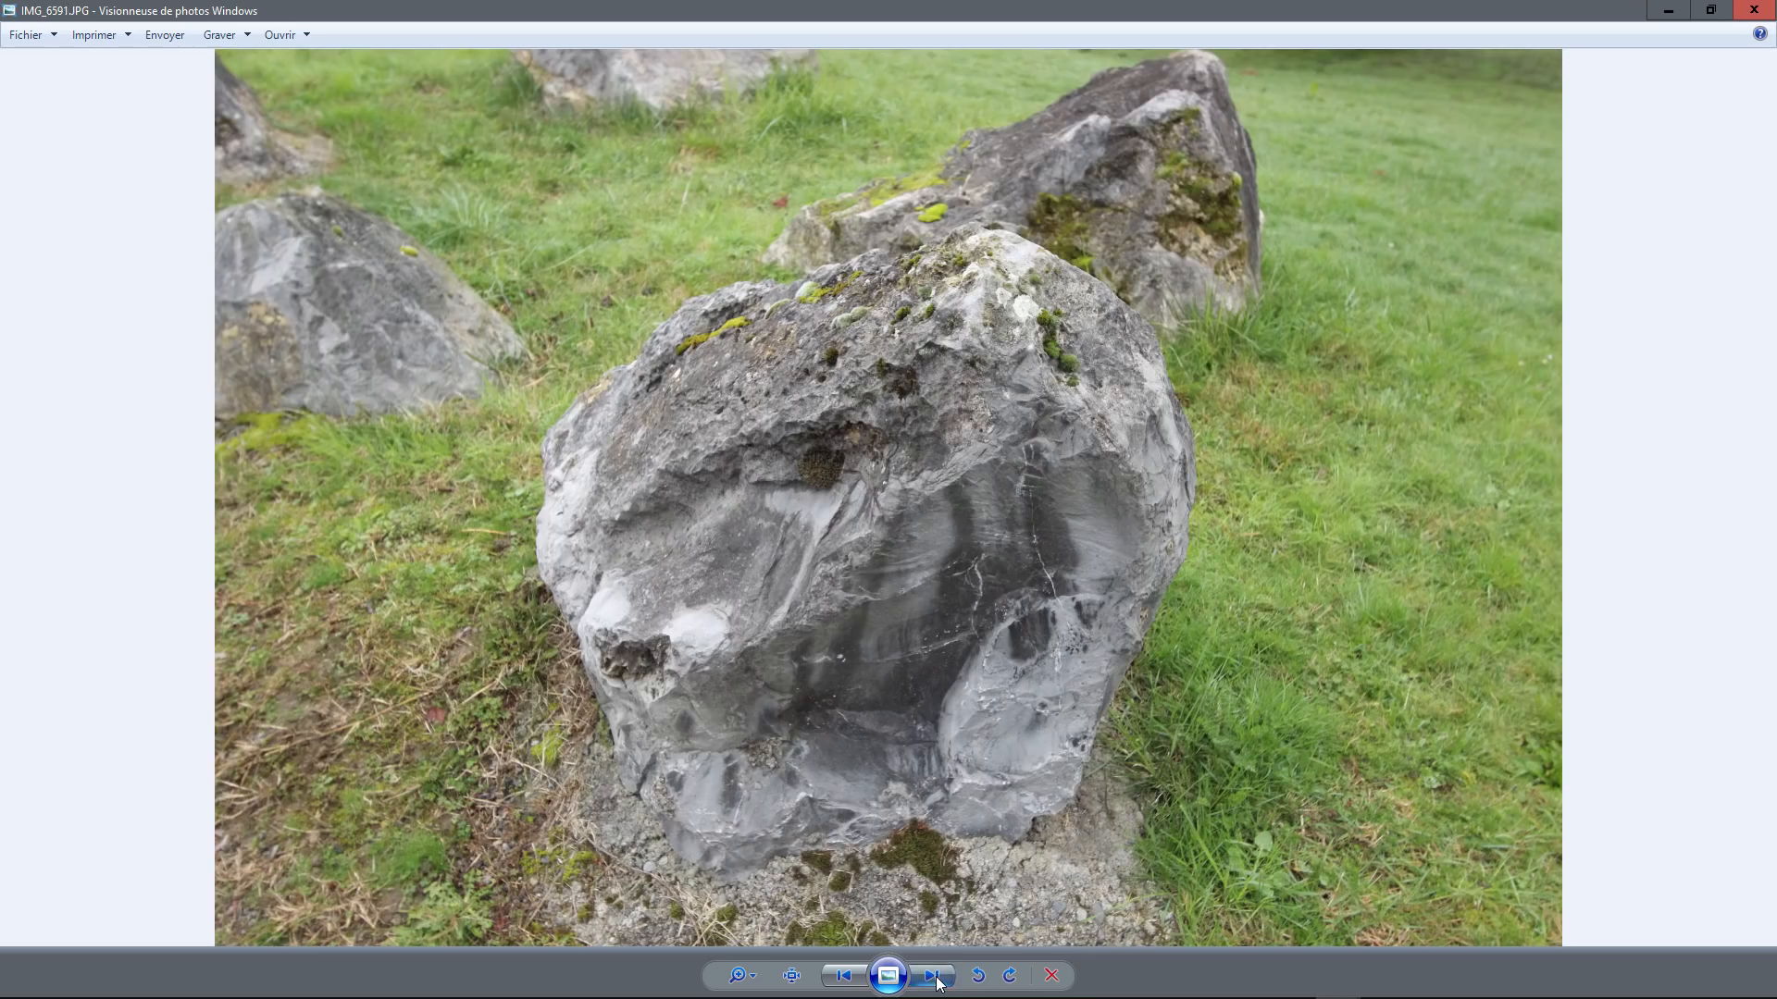
click(935, 978)
click(935, 978)
click(935, 978)
click(935, 978)
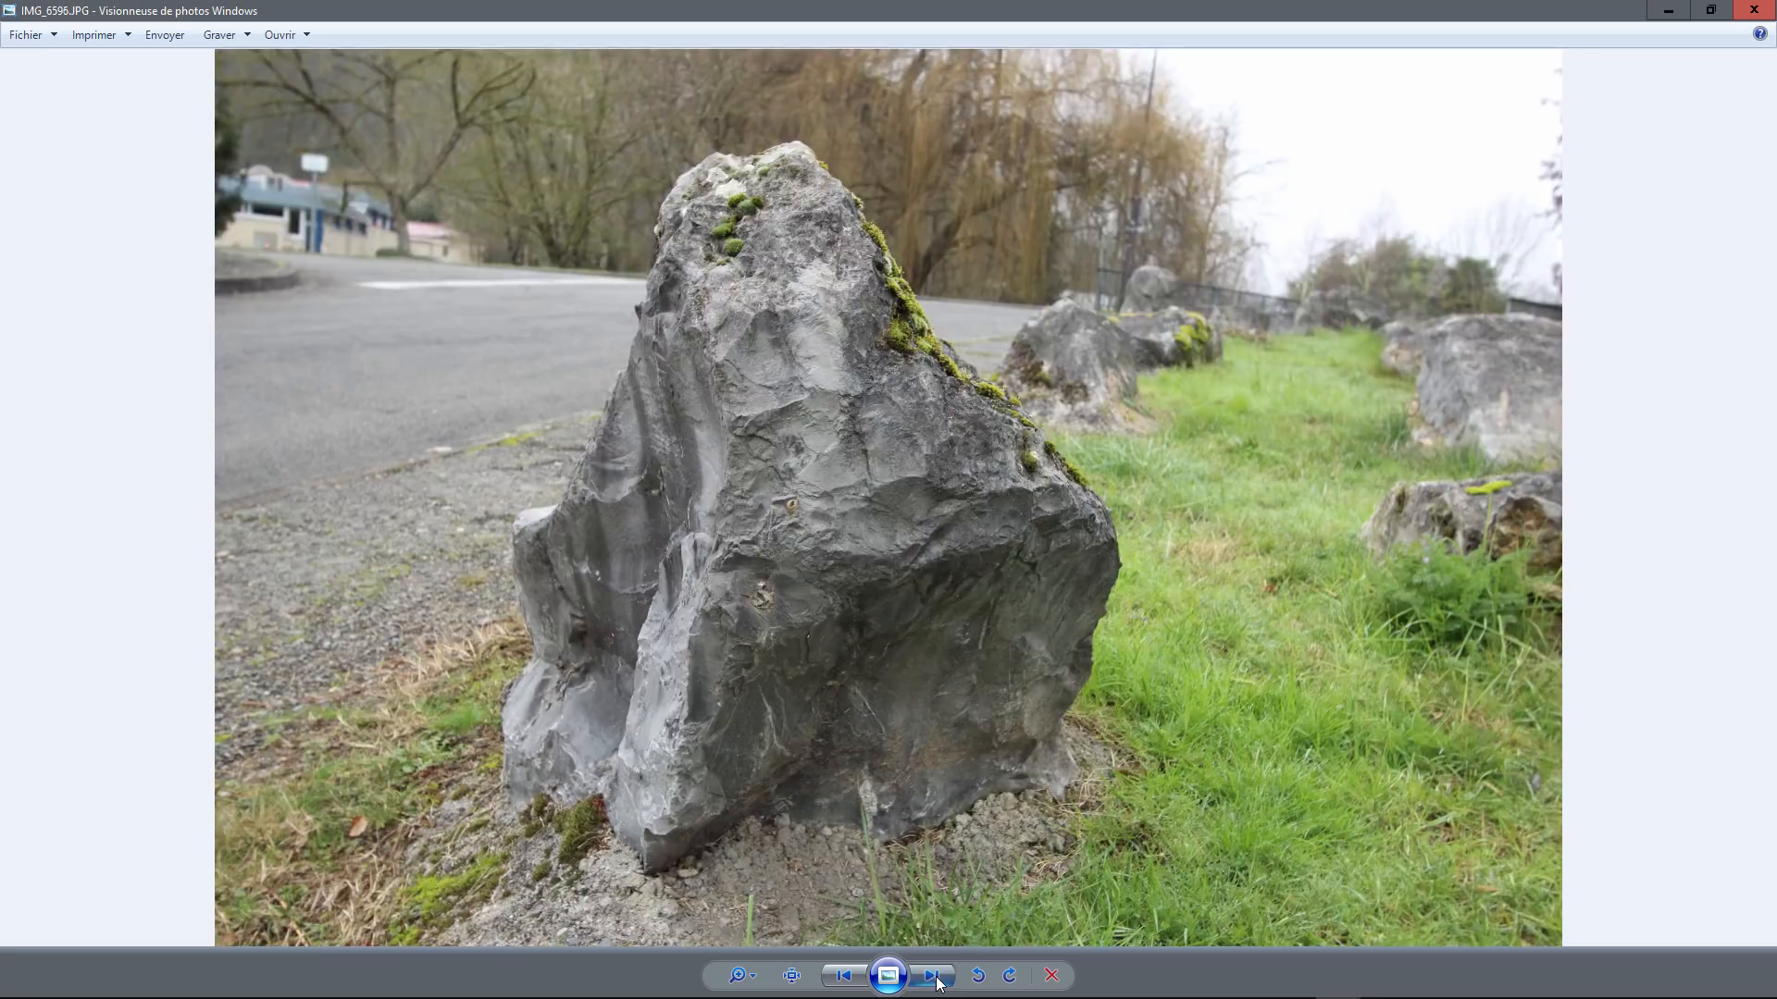
click(934, 978)
click(935, 978)
click(935, 978)
click(934, 978)
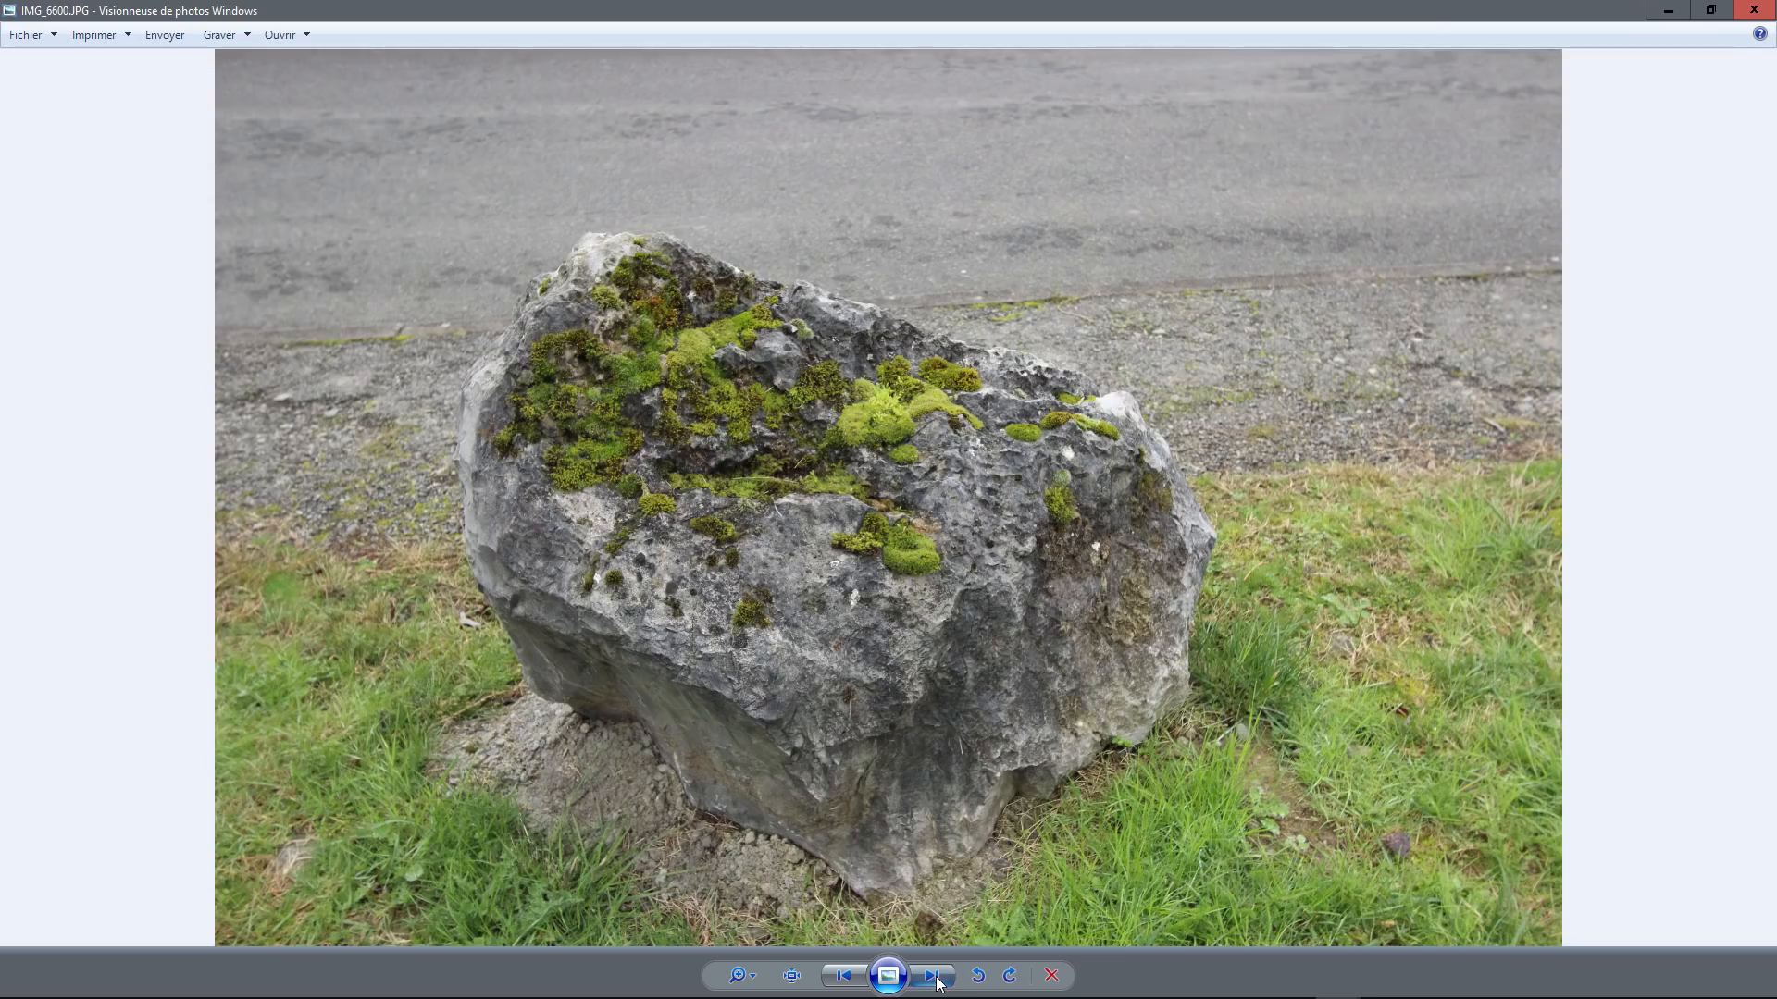
click(934, 978)
click(935, 978)
click(935, 978)
click(935, 978)
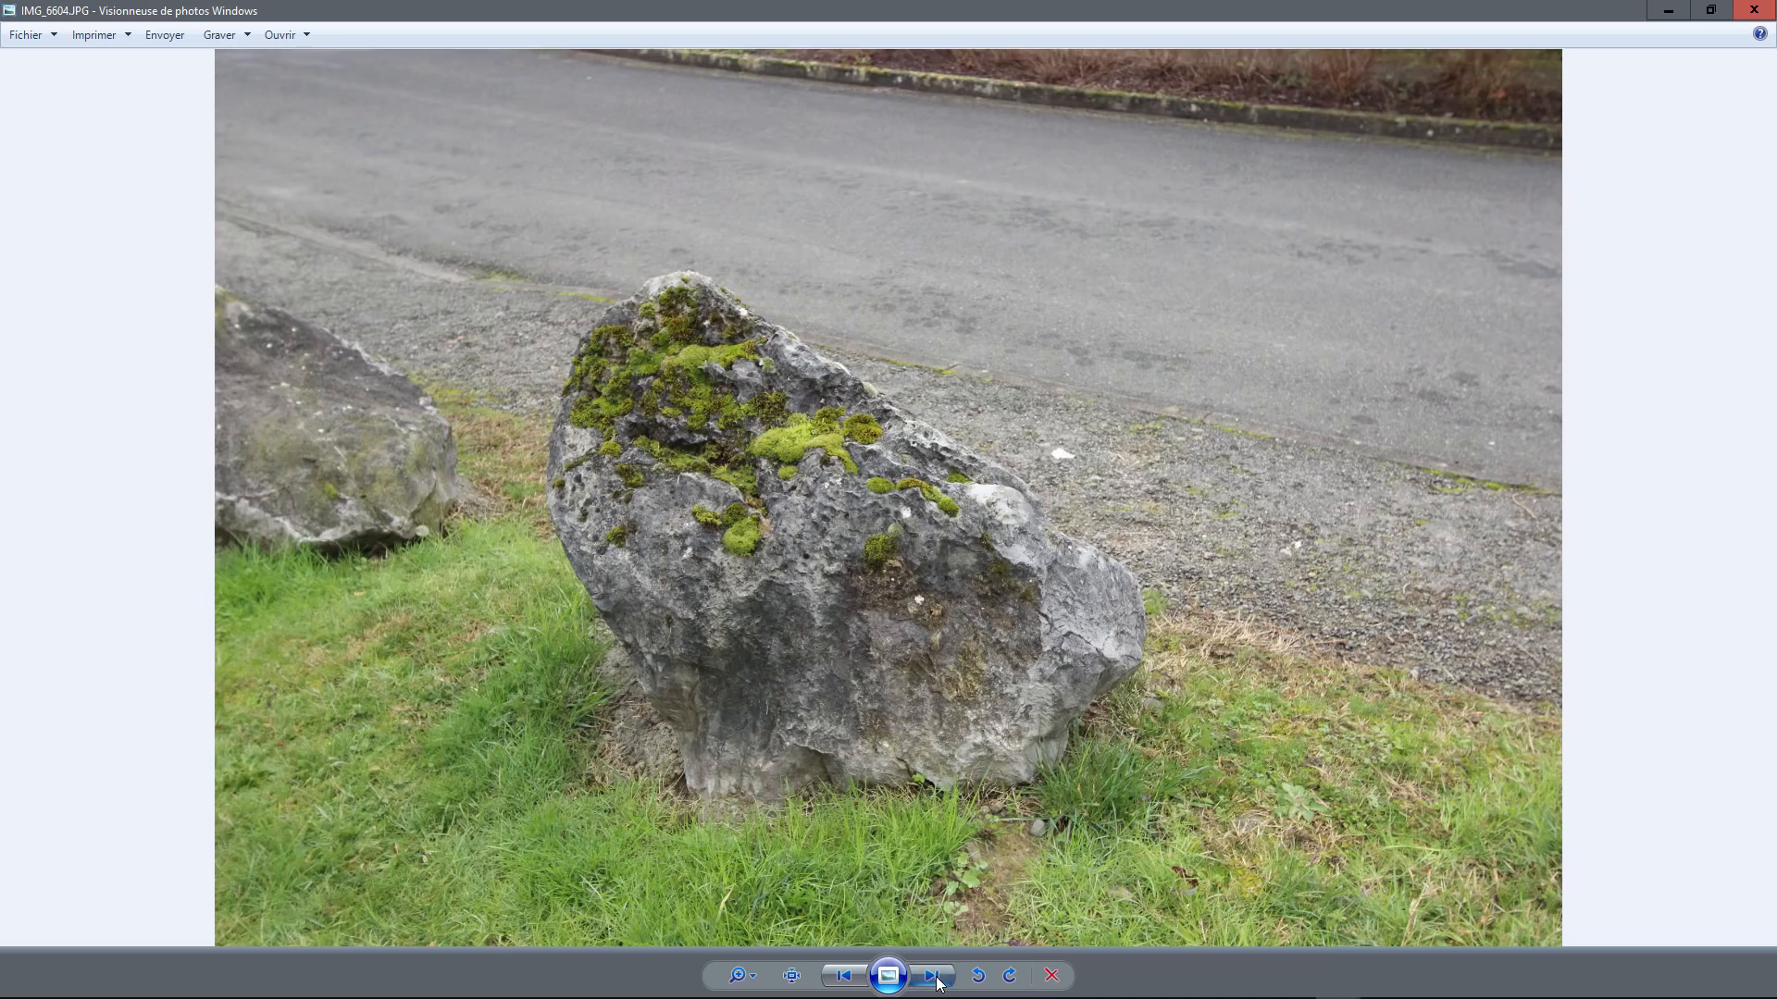
click(935, 978)
click(934, 978)
click(934, 978)
click(935, 979)
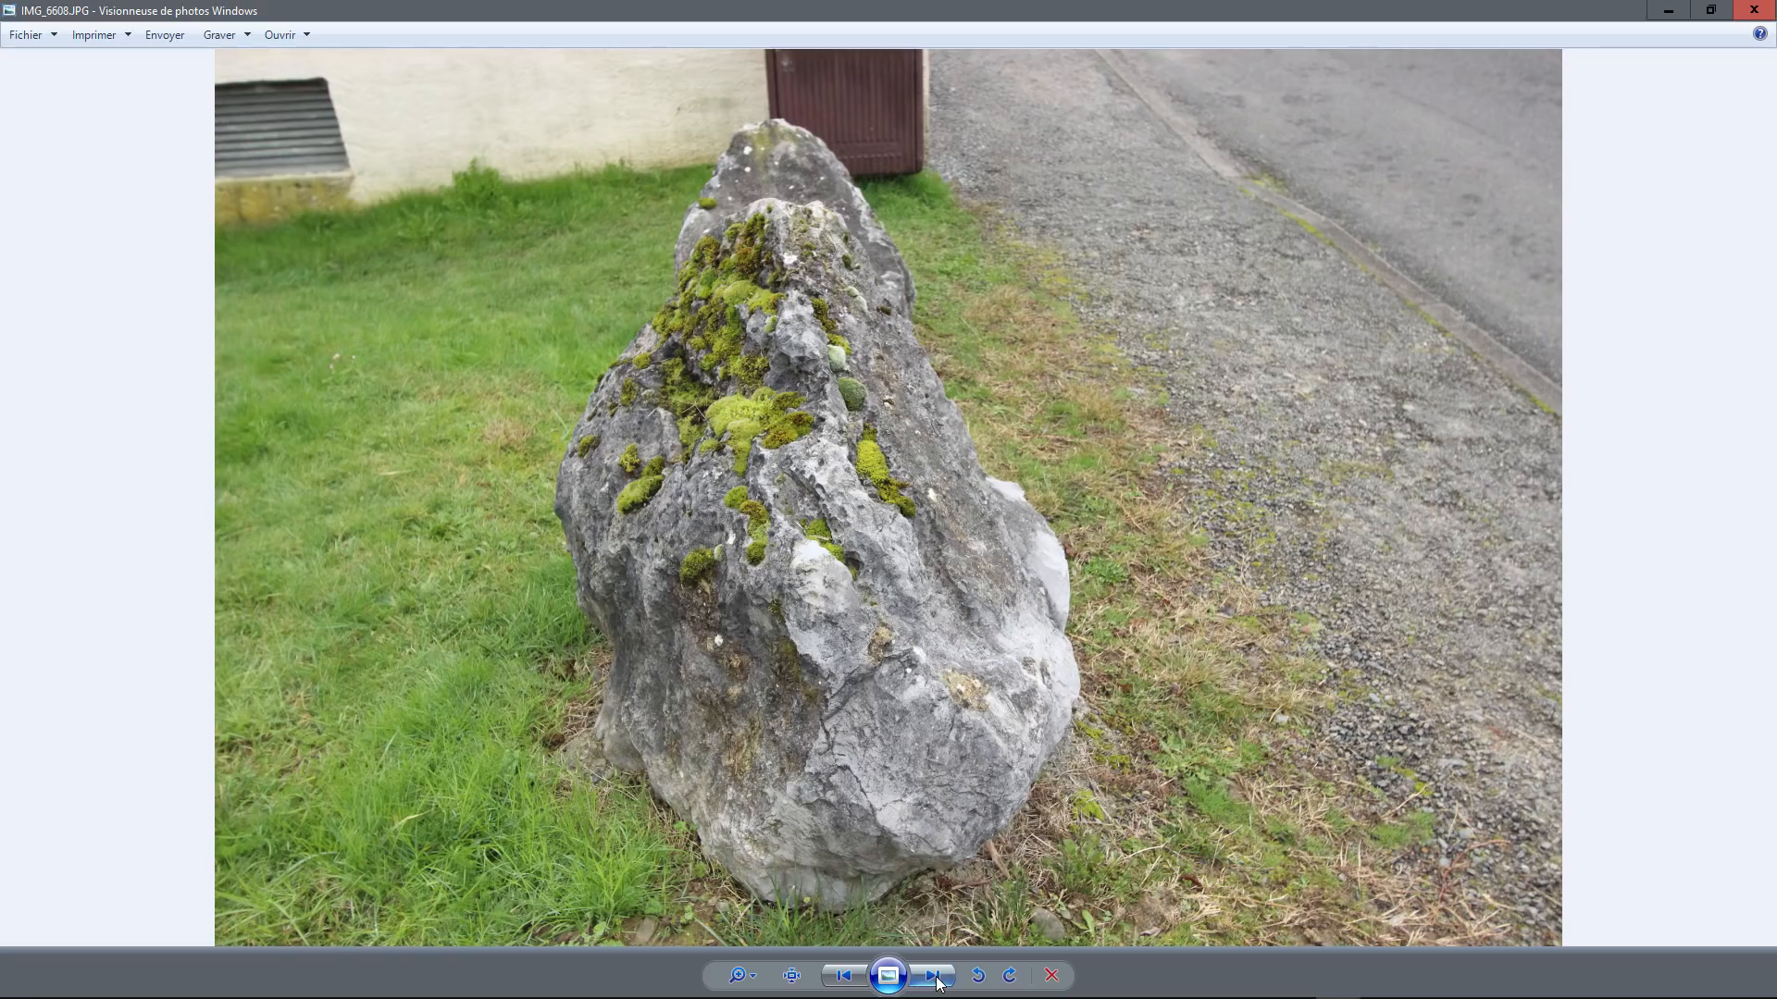
click(934, 978)
click(935, 978)
click(935, 978)
click(934, 978)
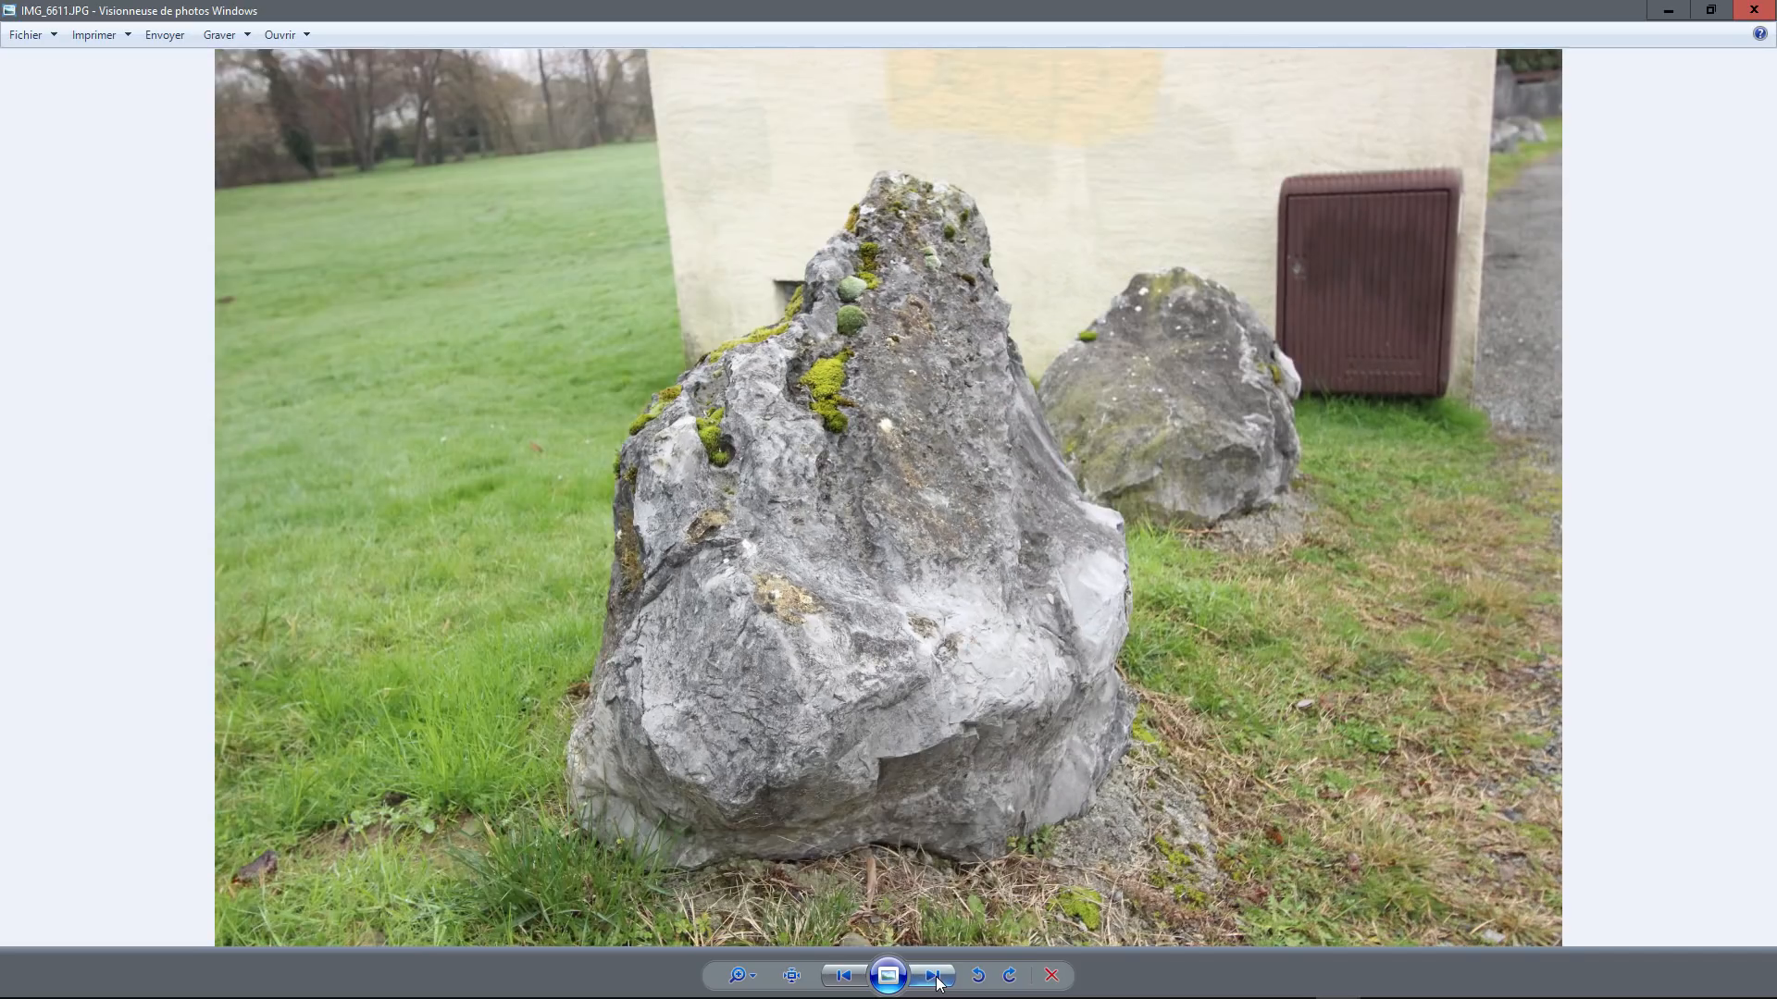
click(935, 978)
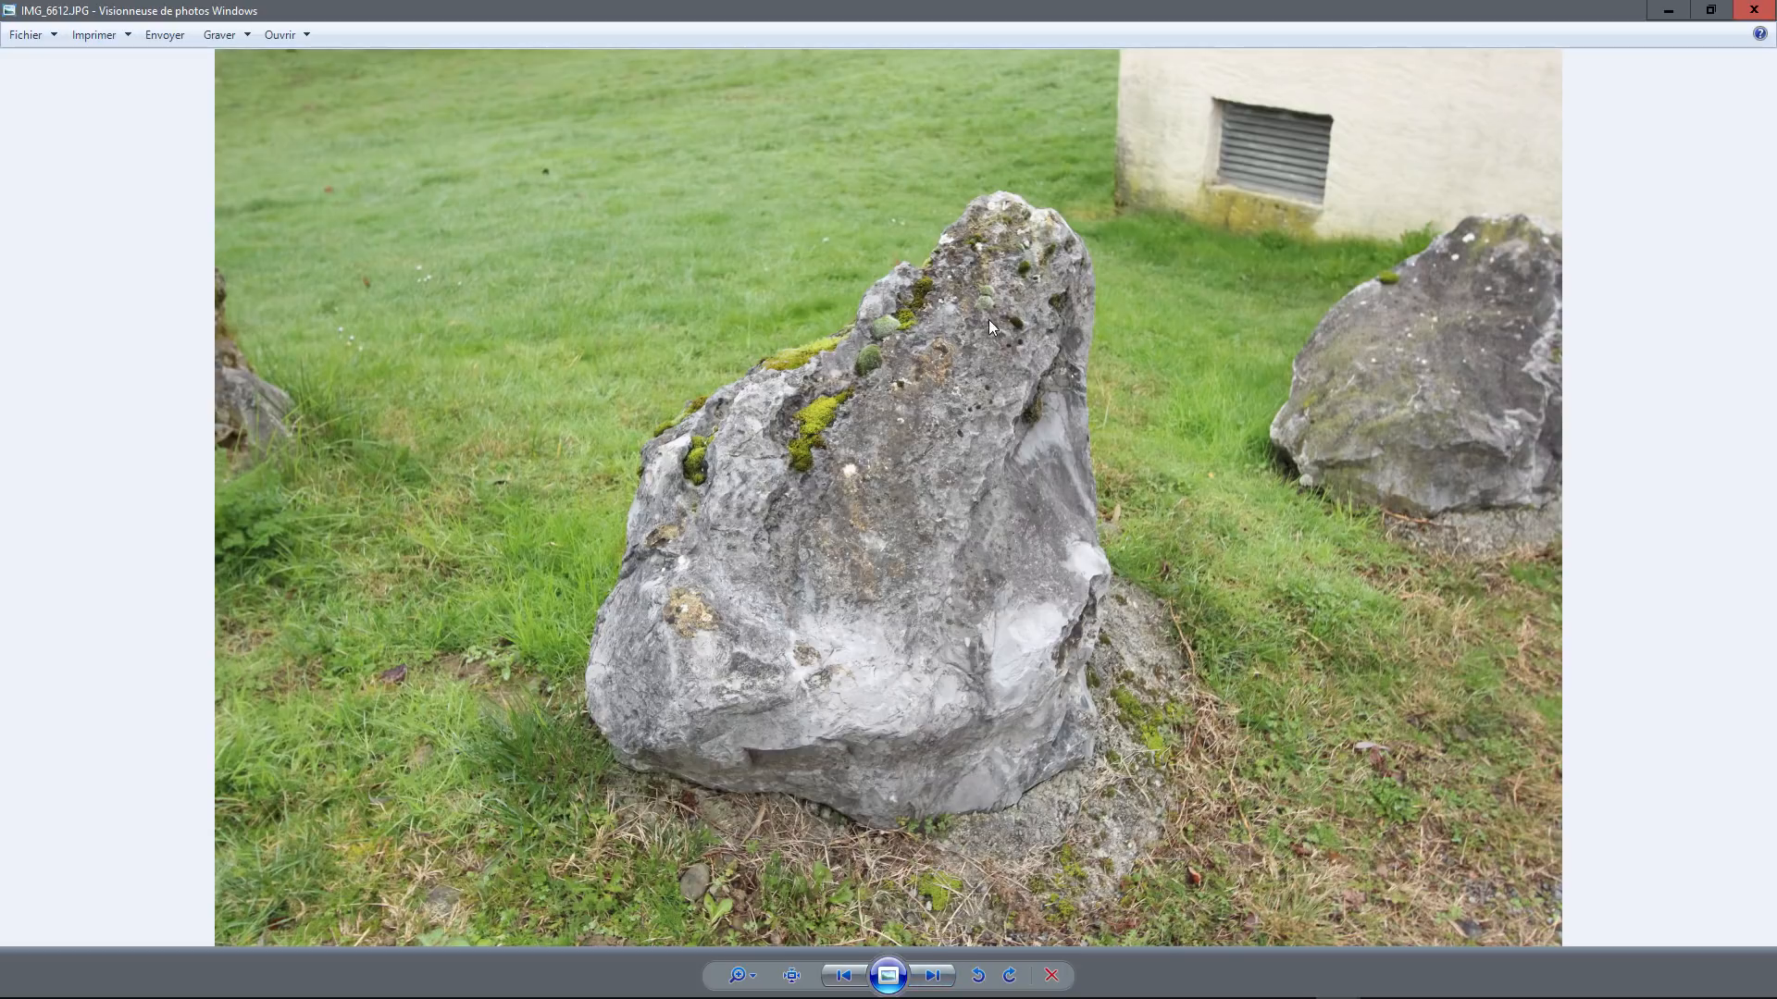
click(932, 975)
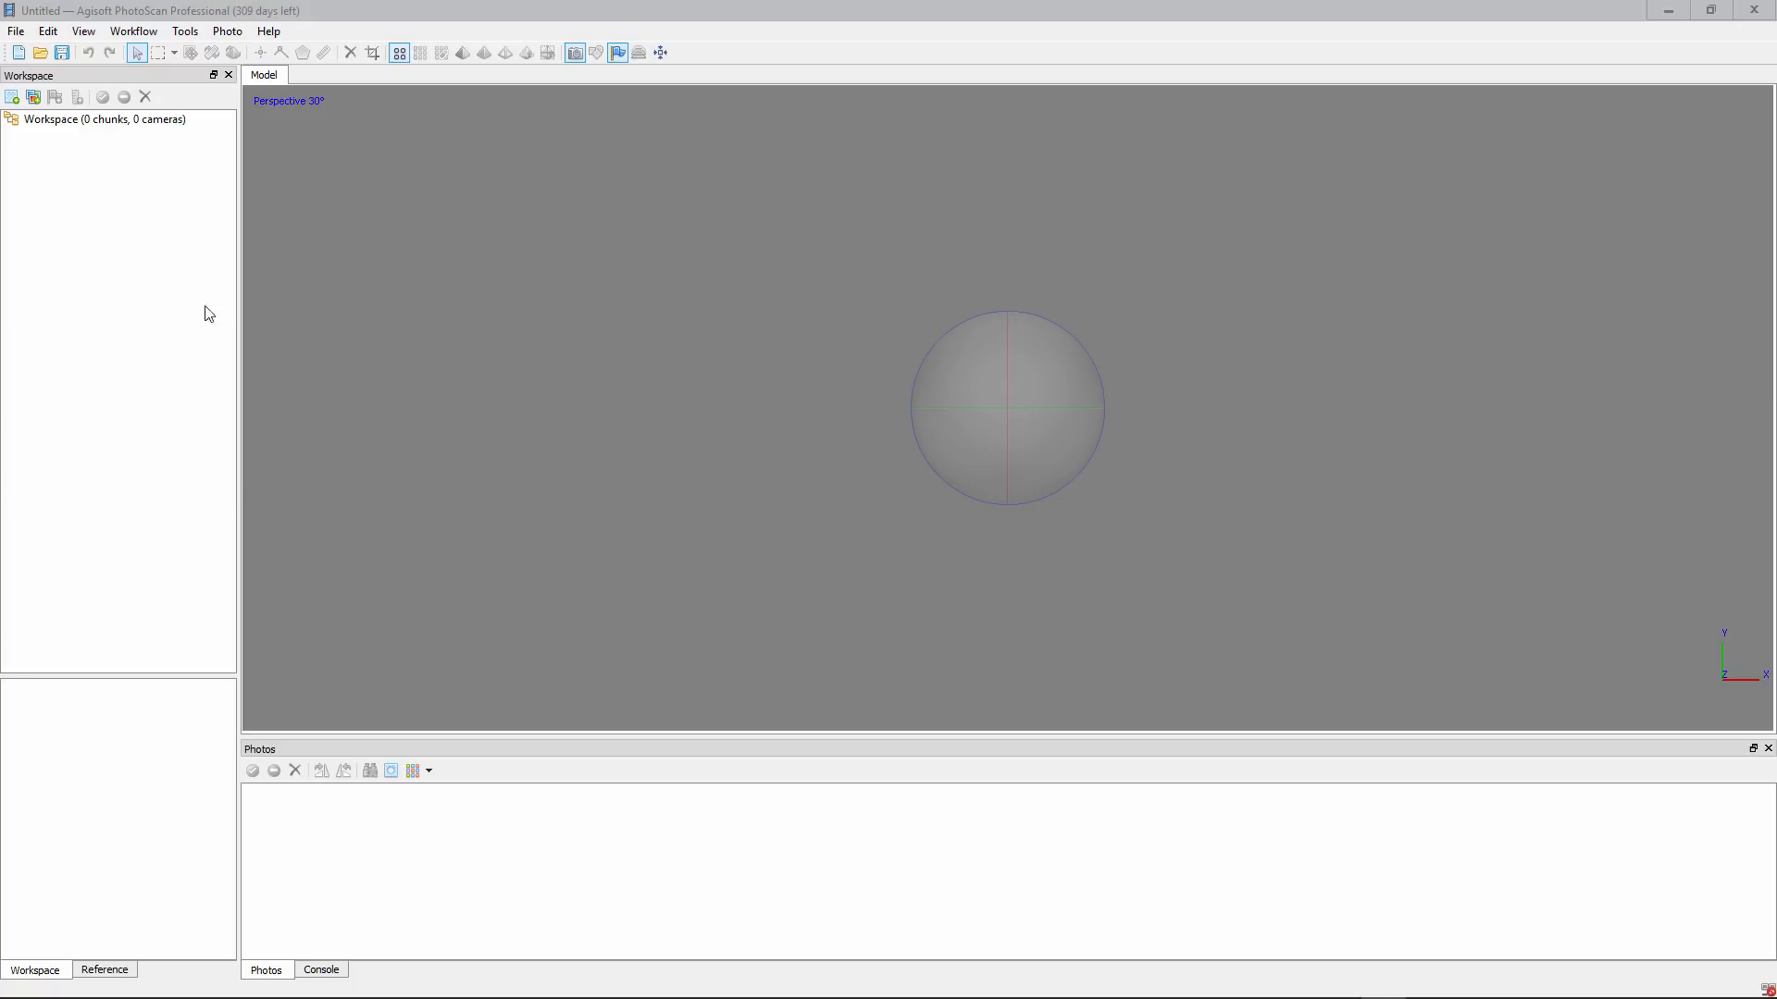
Step: In PhotoScan, add a new chunk and import photos IMG_6582.JPG to IMG_6615.JPG from the Shots folder, checking their thumbnails
click(12, 96)
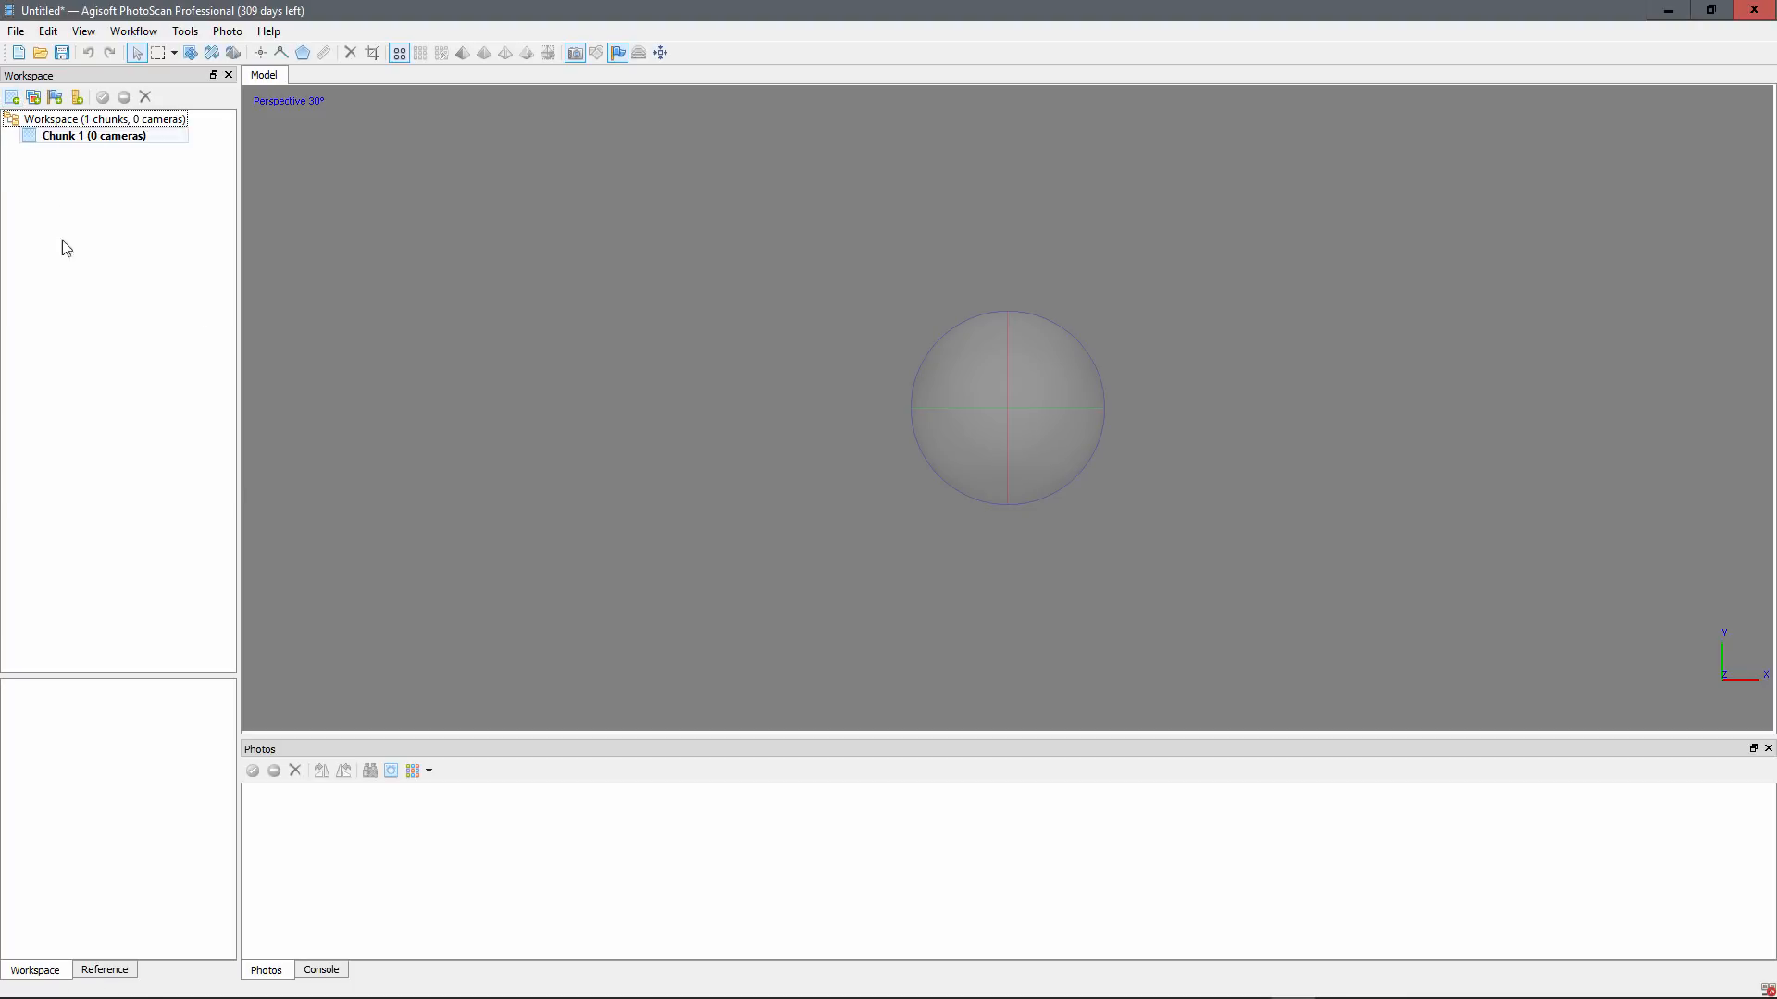
click(34, 97)
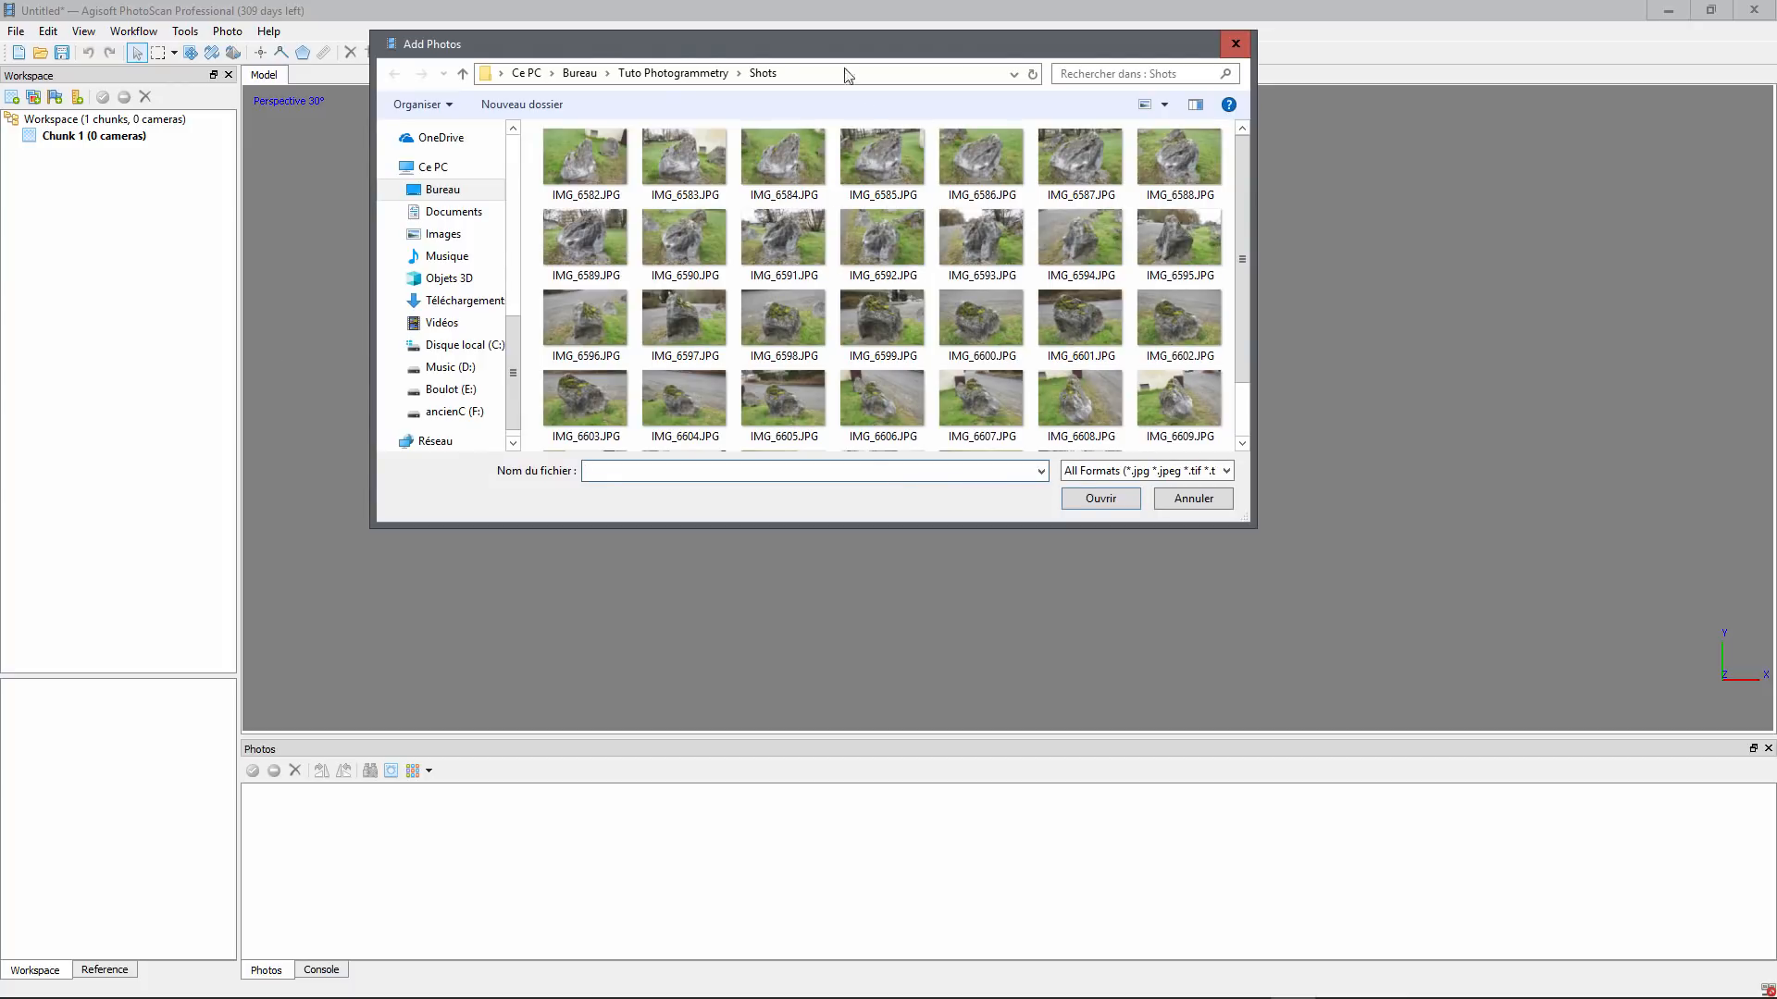
click(592, 157)
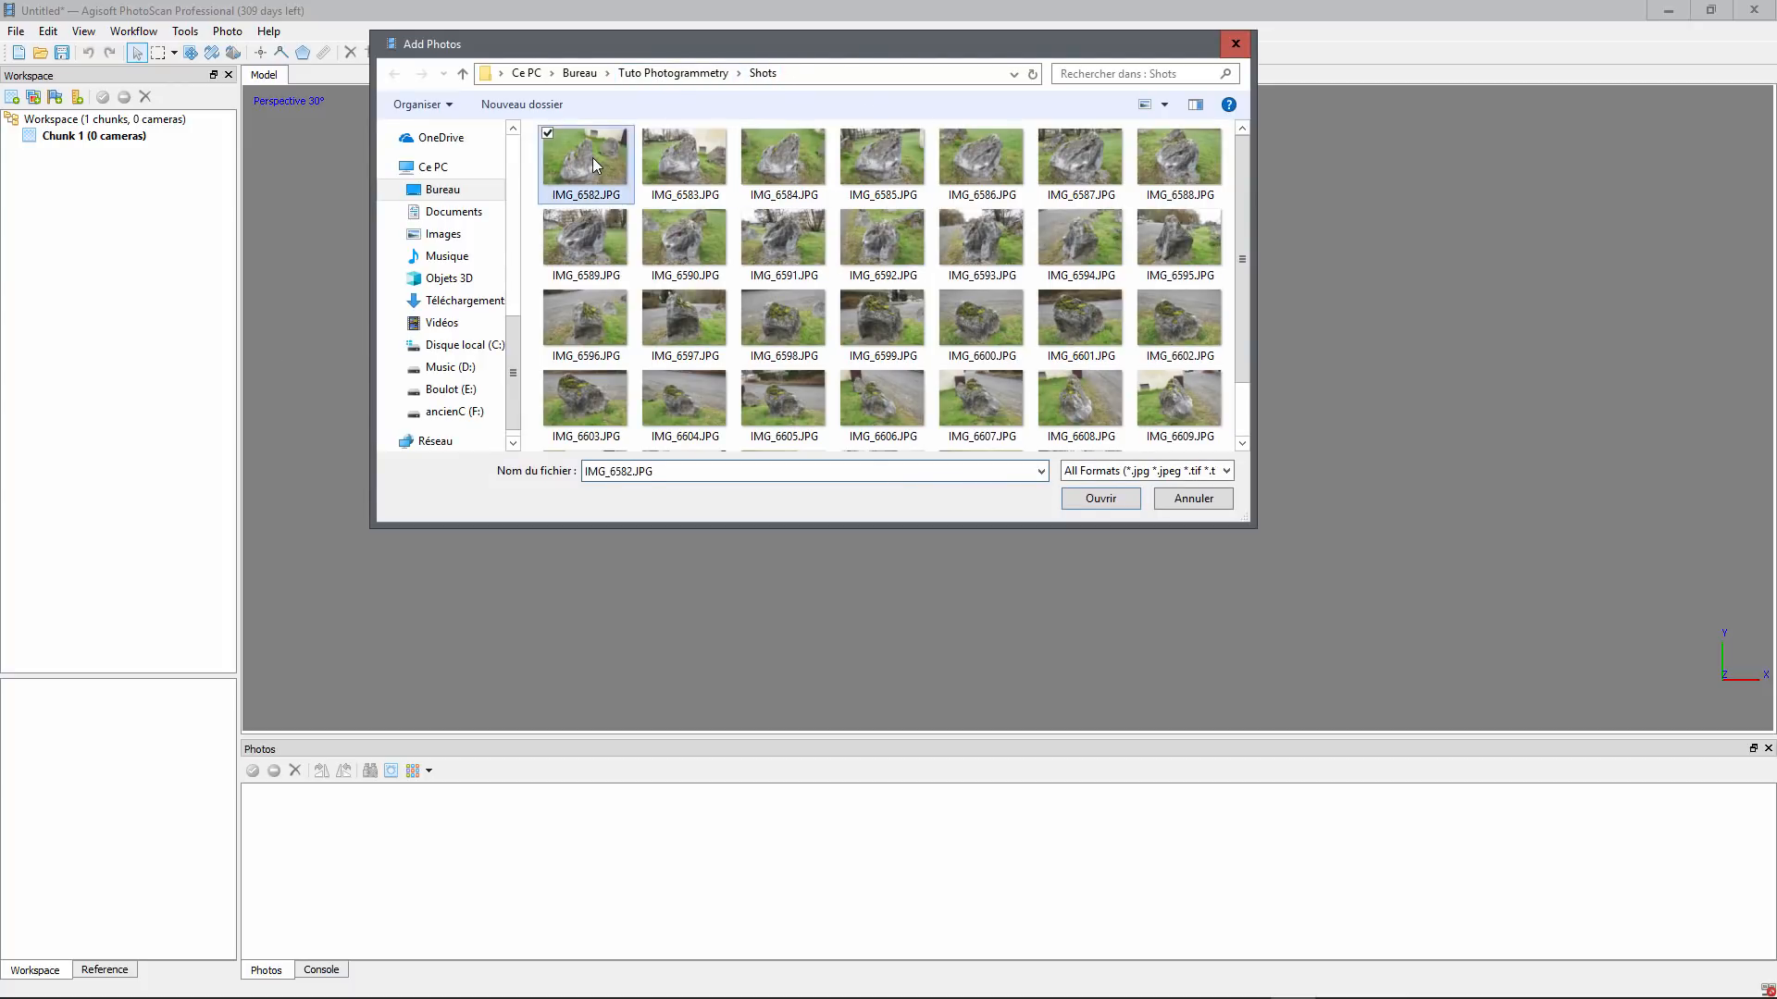
scroll(1147, 378, down, 1)
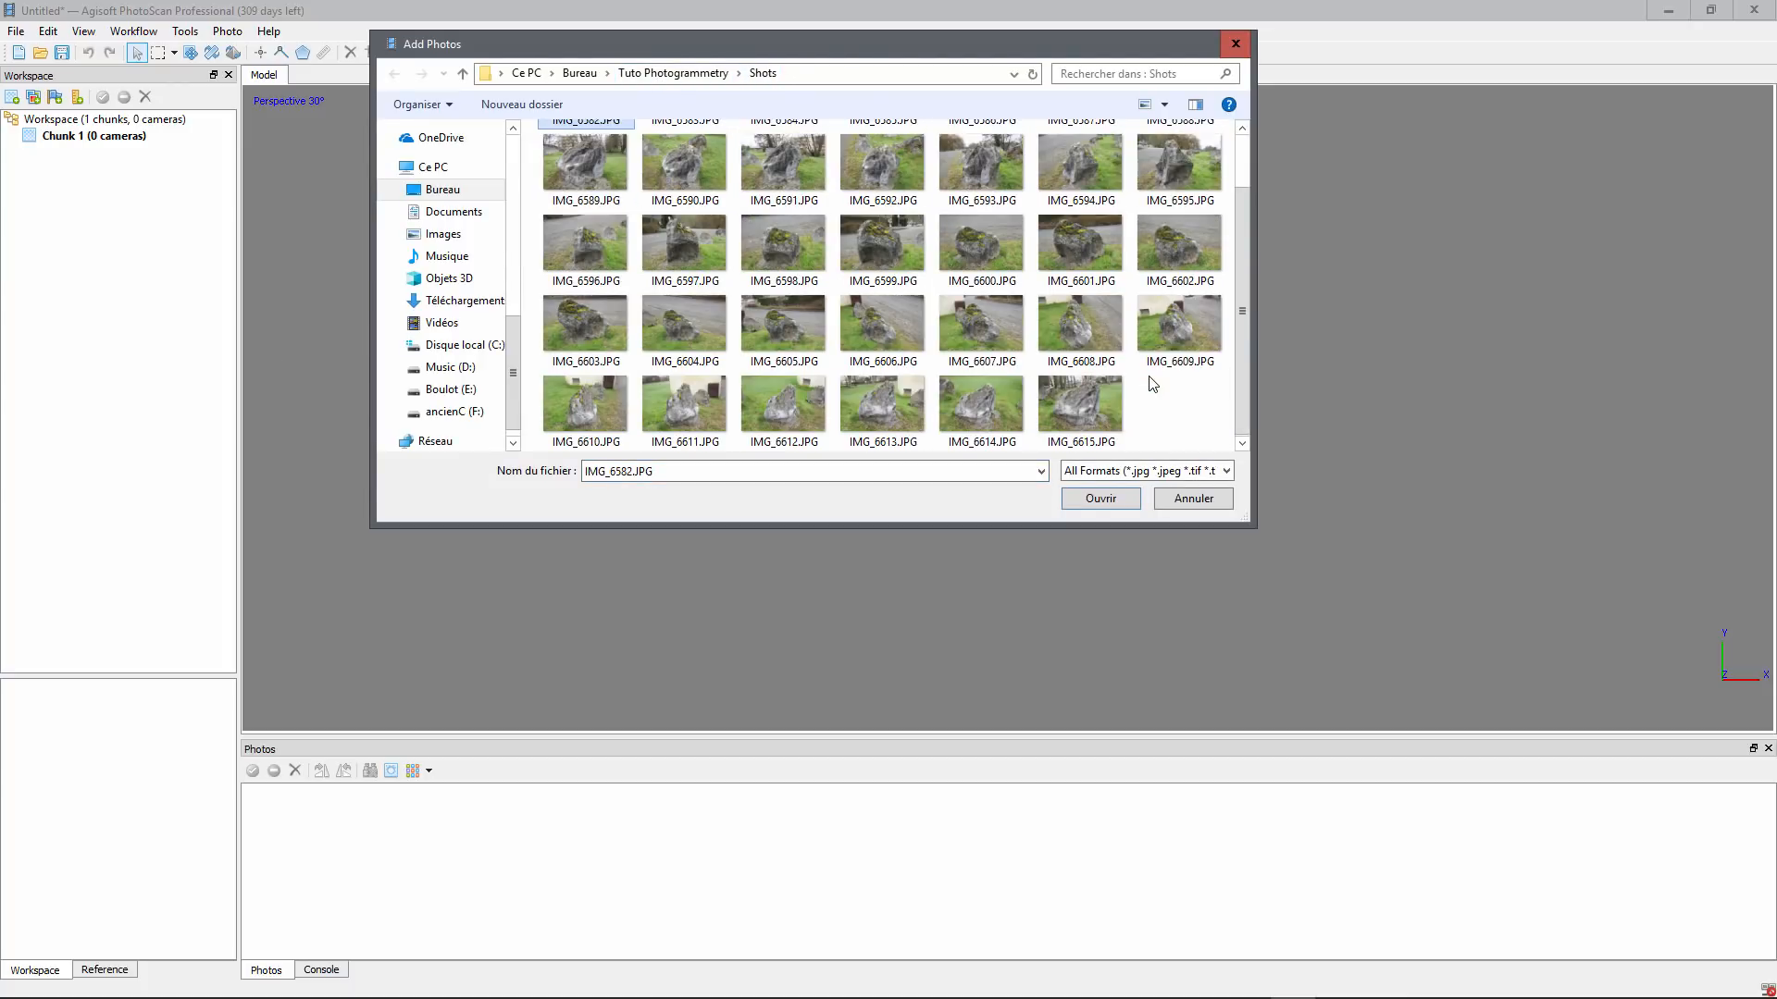
shift+click(1089, 427)
scroll(933, 222, up, 1)
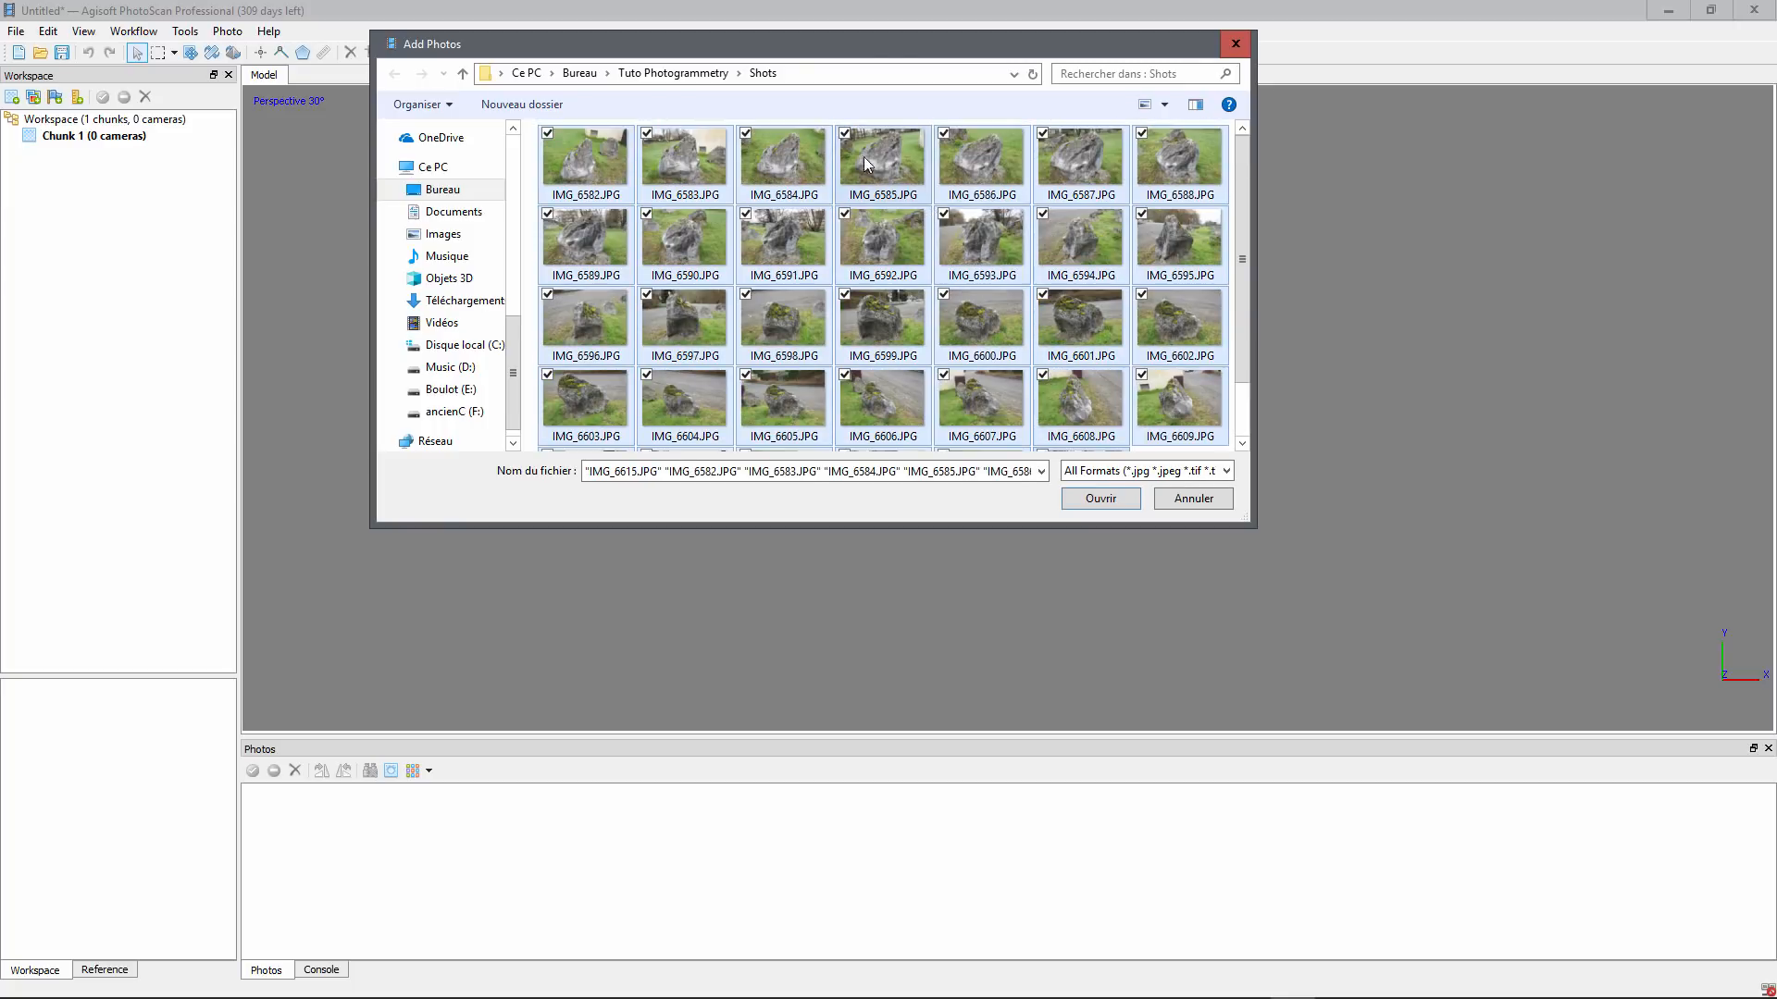
scroll(1147, 176, down, 1)
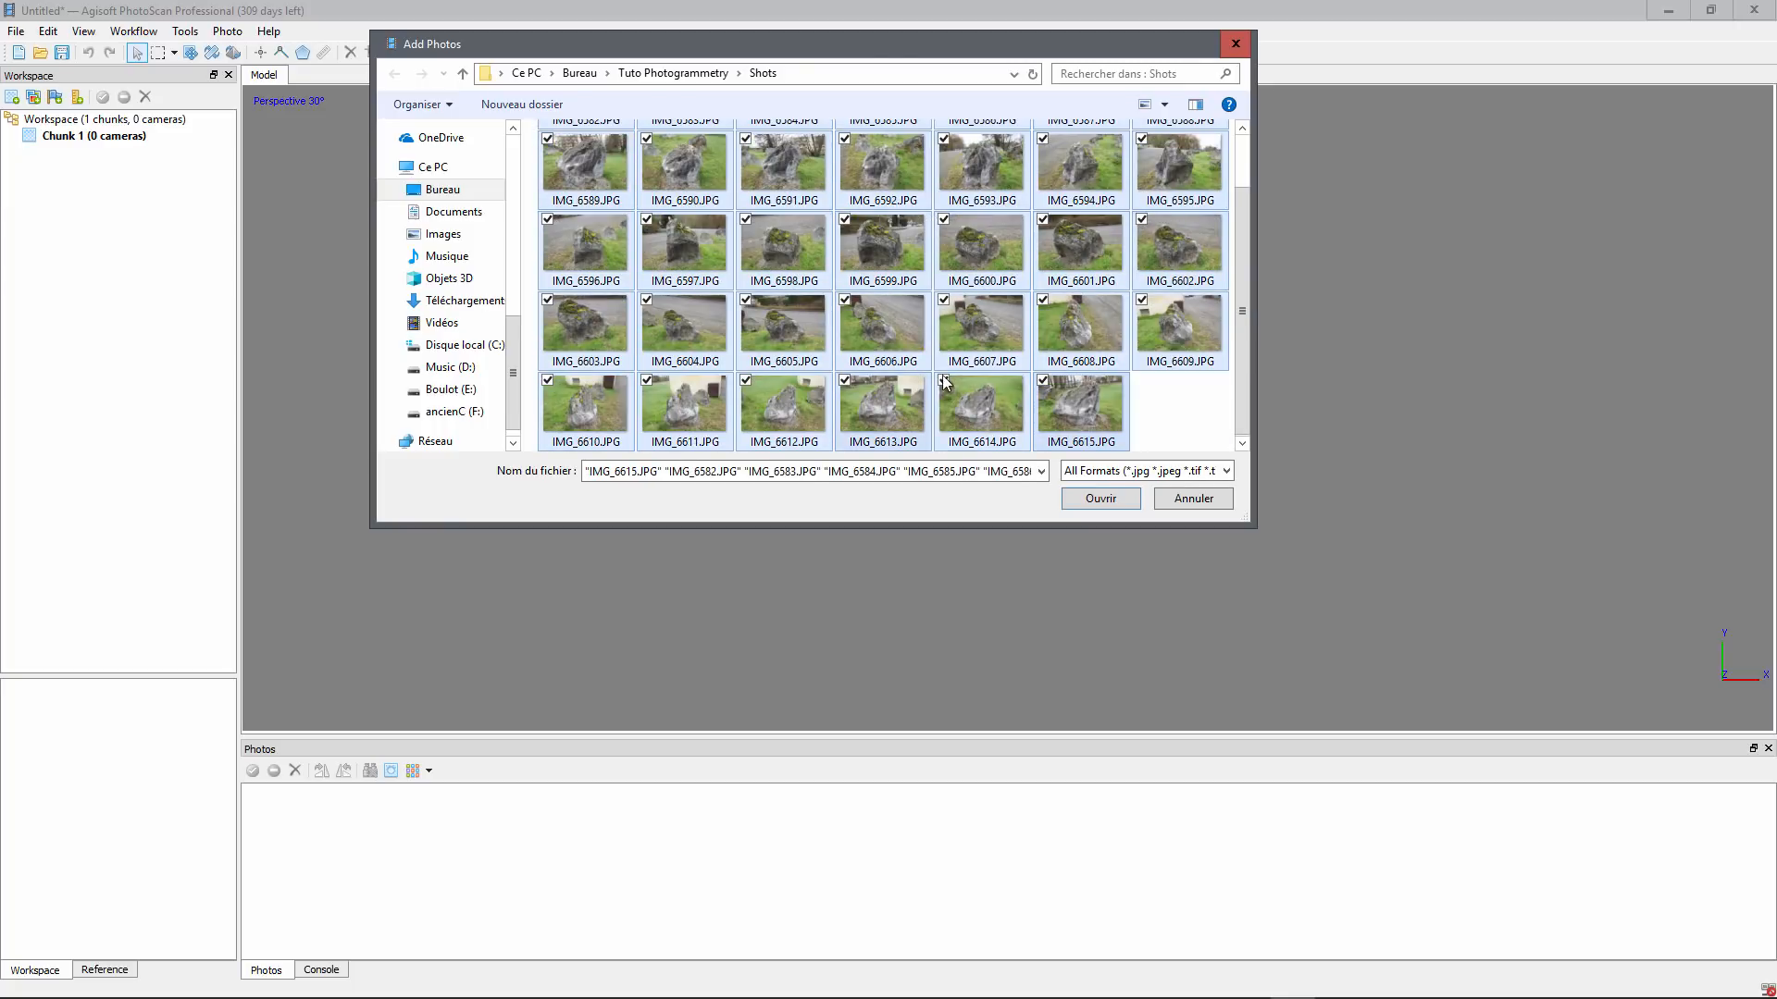
scroll(1027, 222, up, 1)
scroll(1022, 236, down, 1)
scroll(668, 335, up, 1)
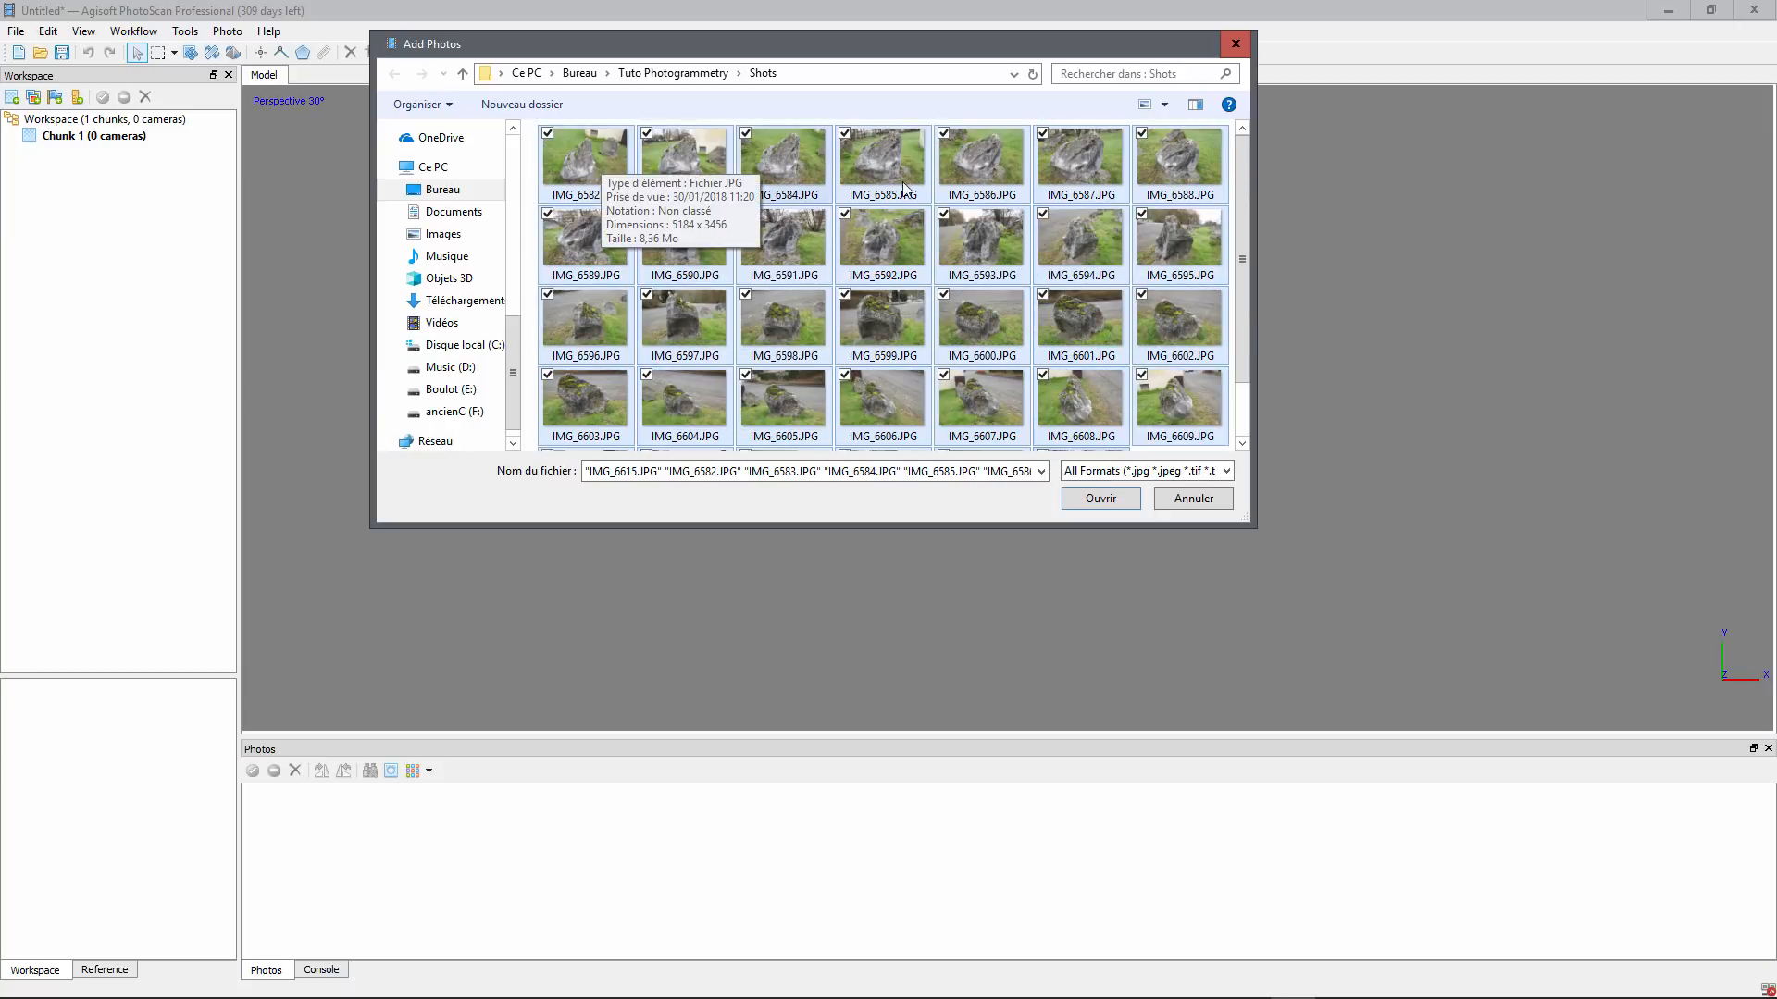
scroll(1078, 253, down, 1)
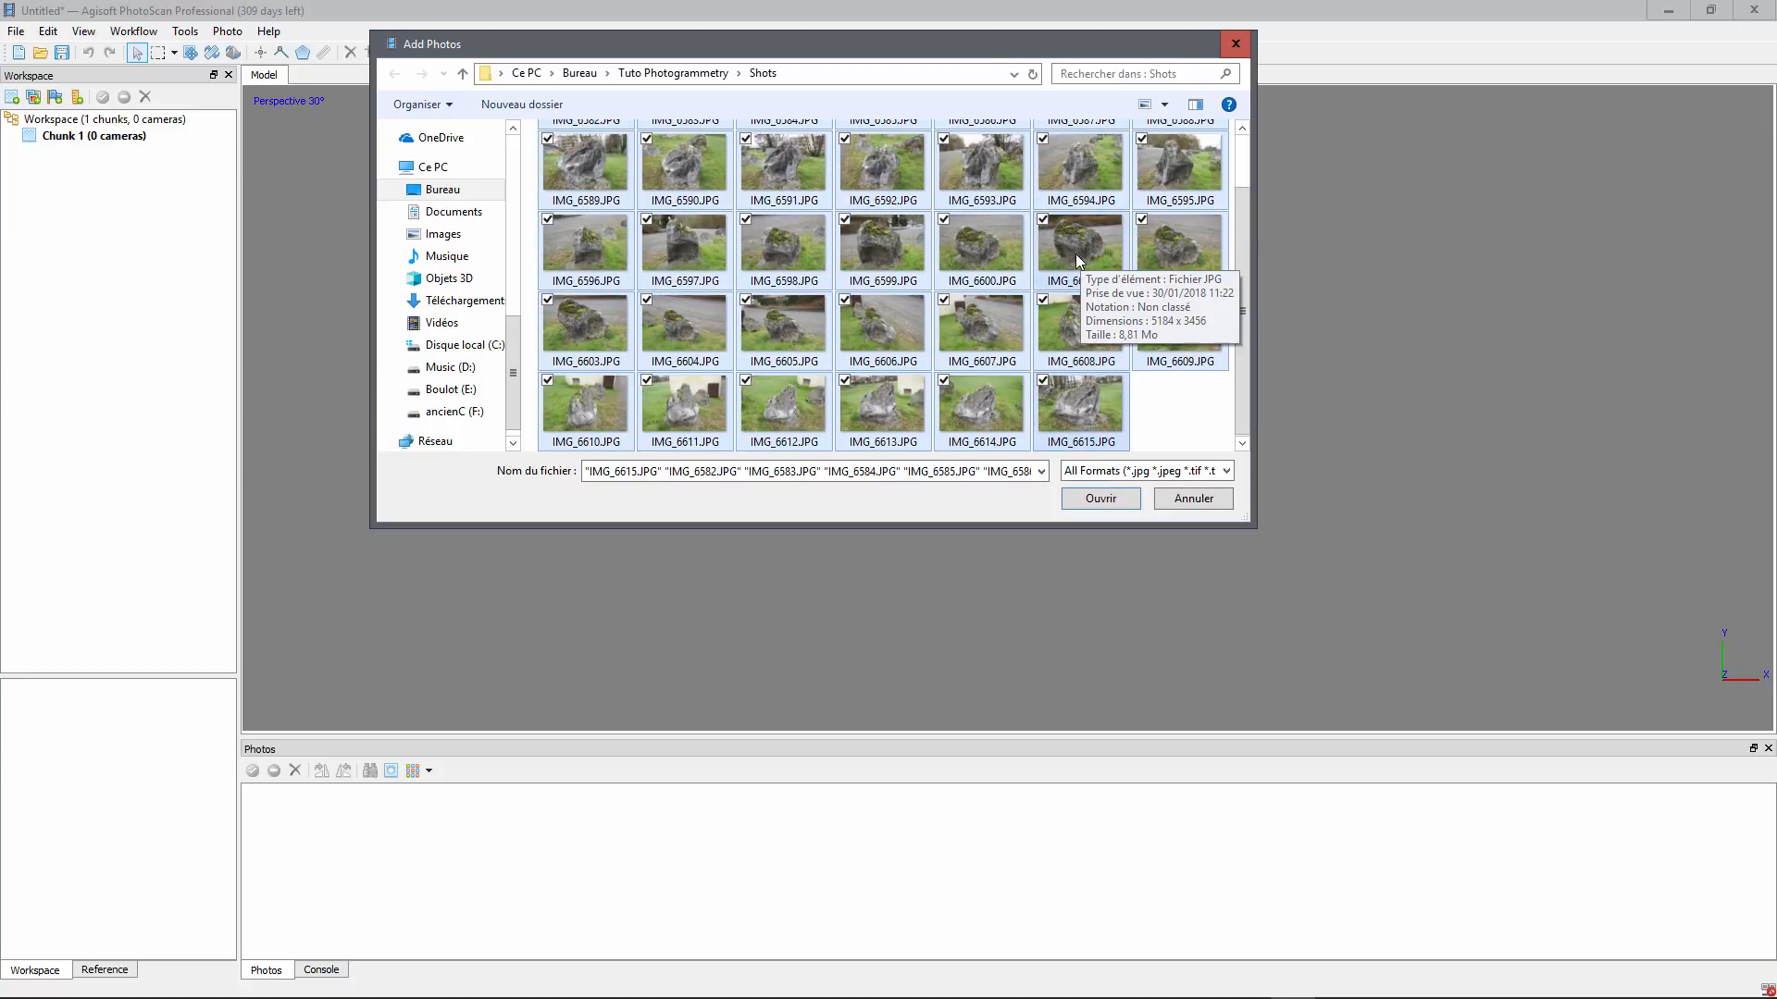
click(1100, 499)
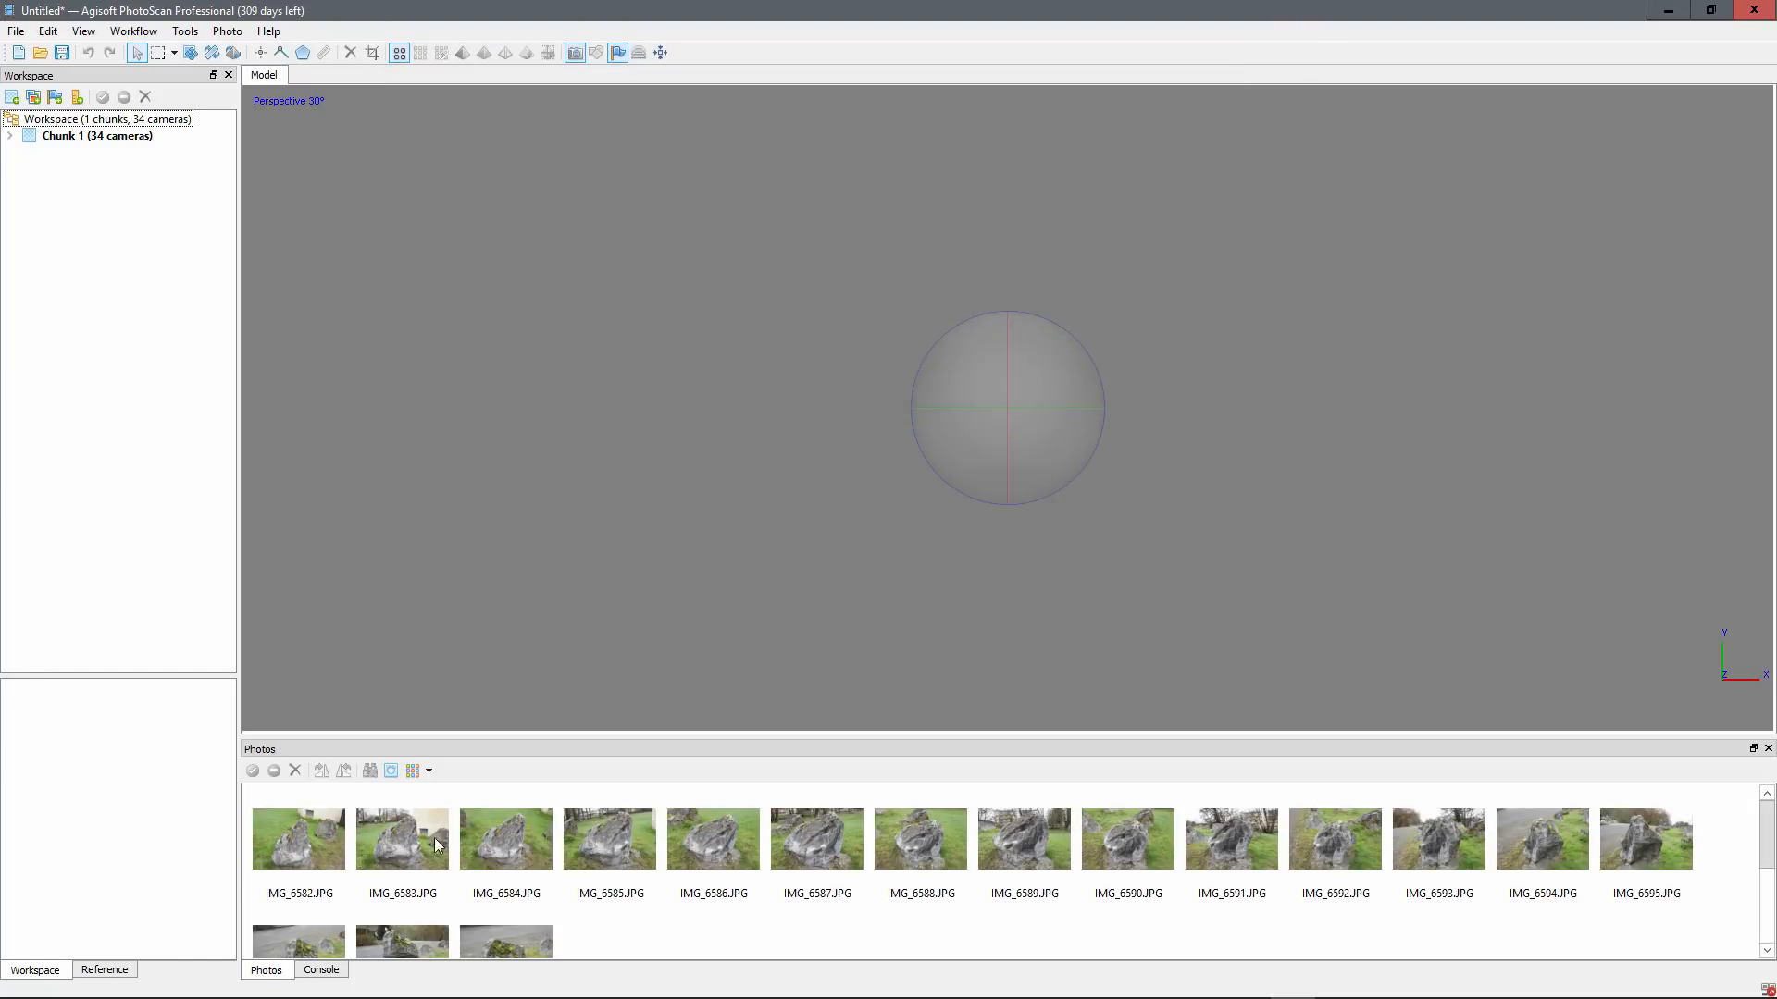
scroll(1527, 855, down, 2)
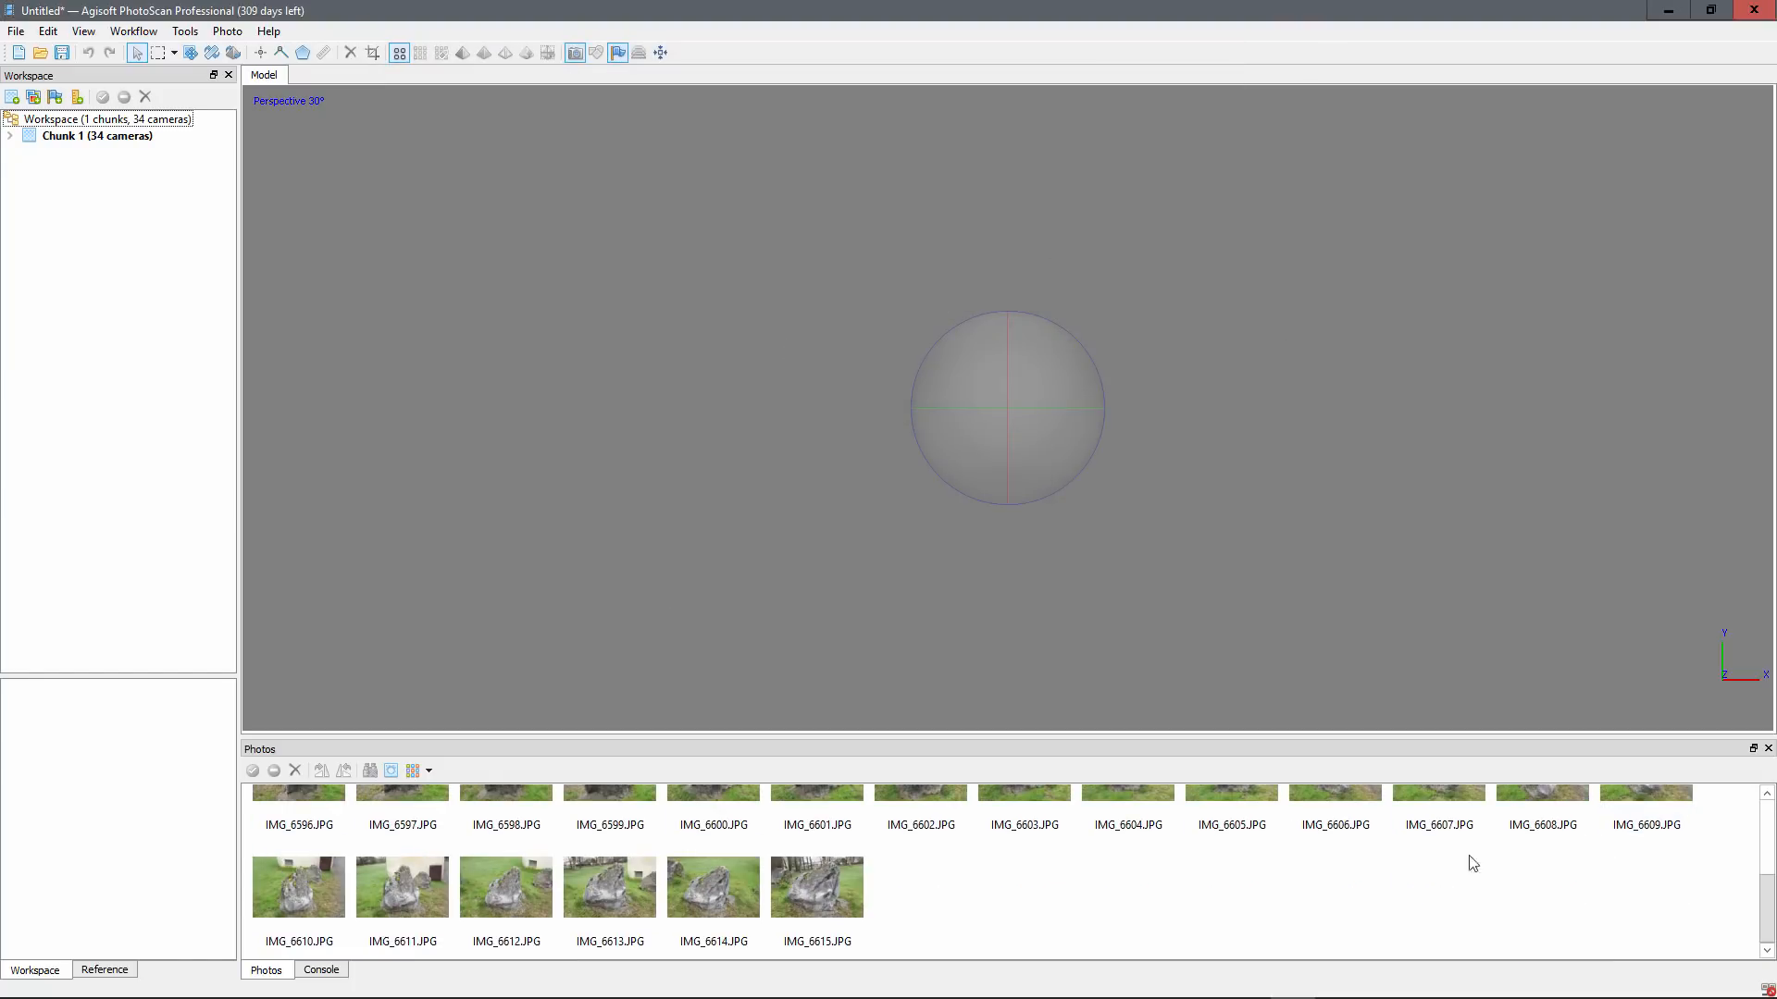
scroll(814, 893, up, 2)
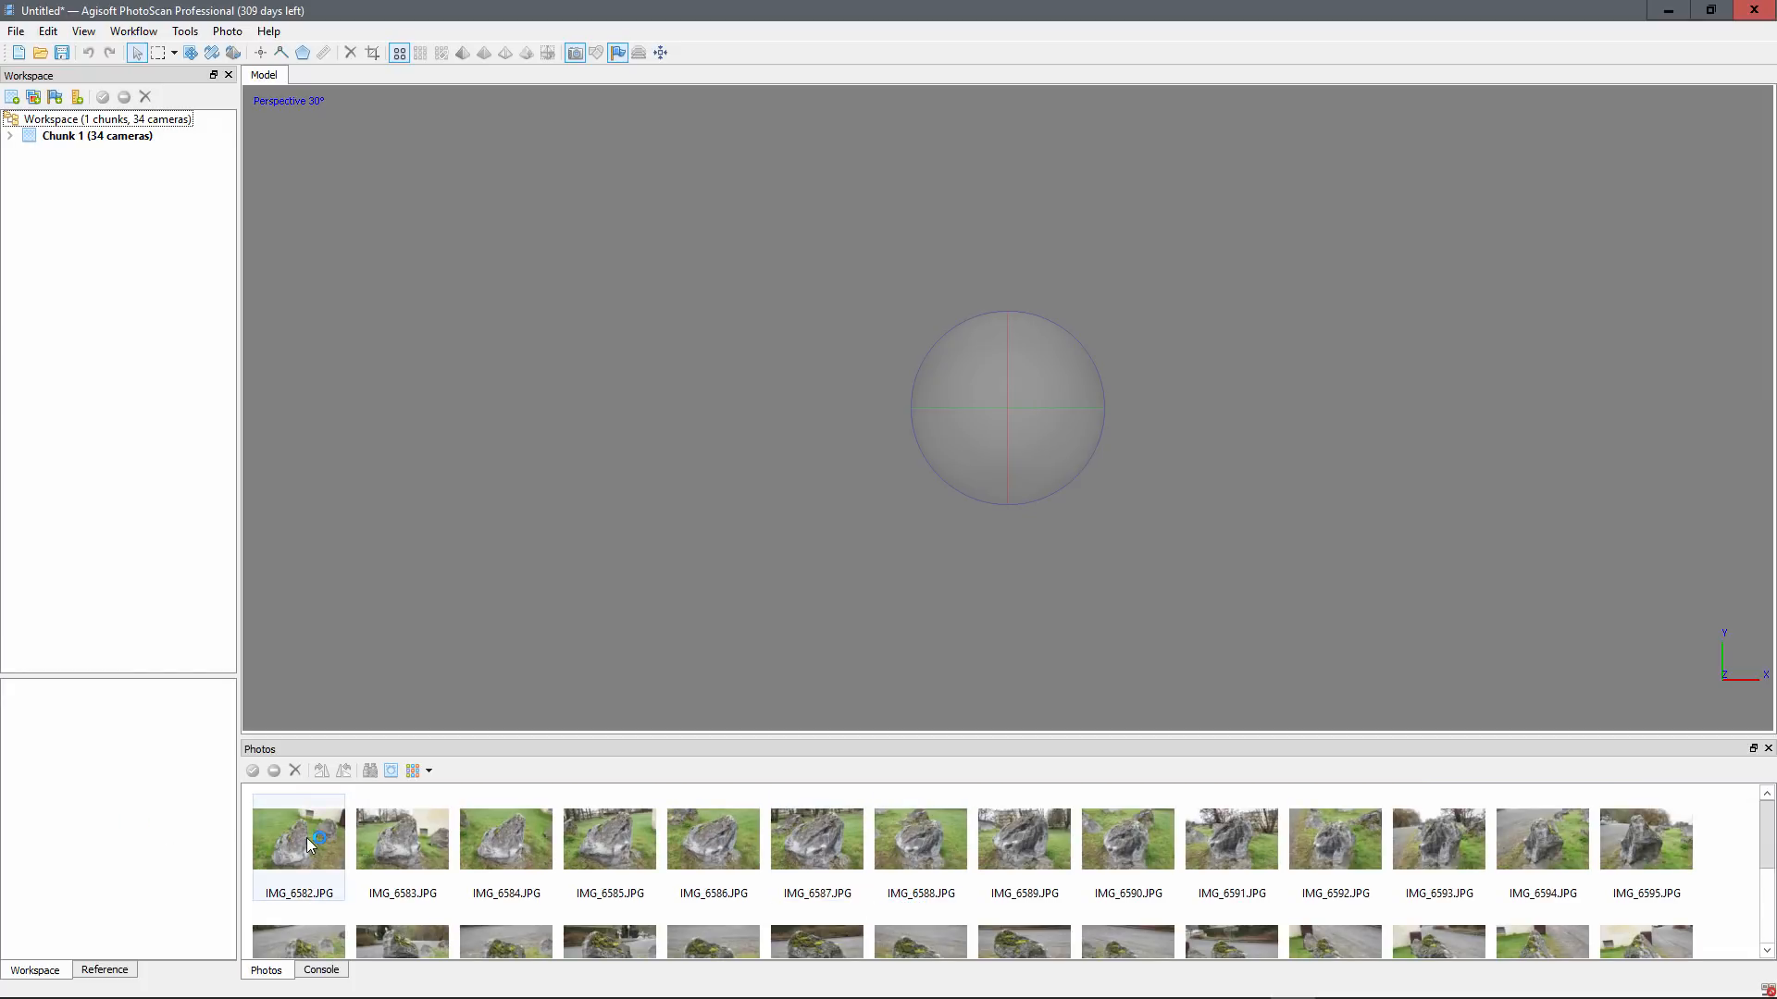
Step: Check in the preferences which GPU devices are used for processing and accept the settings
click(188, 33)
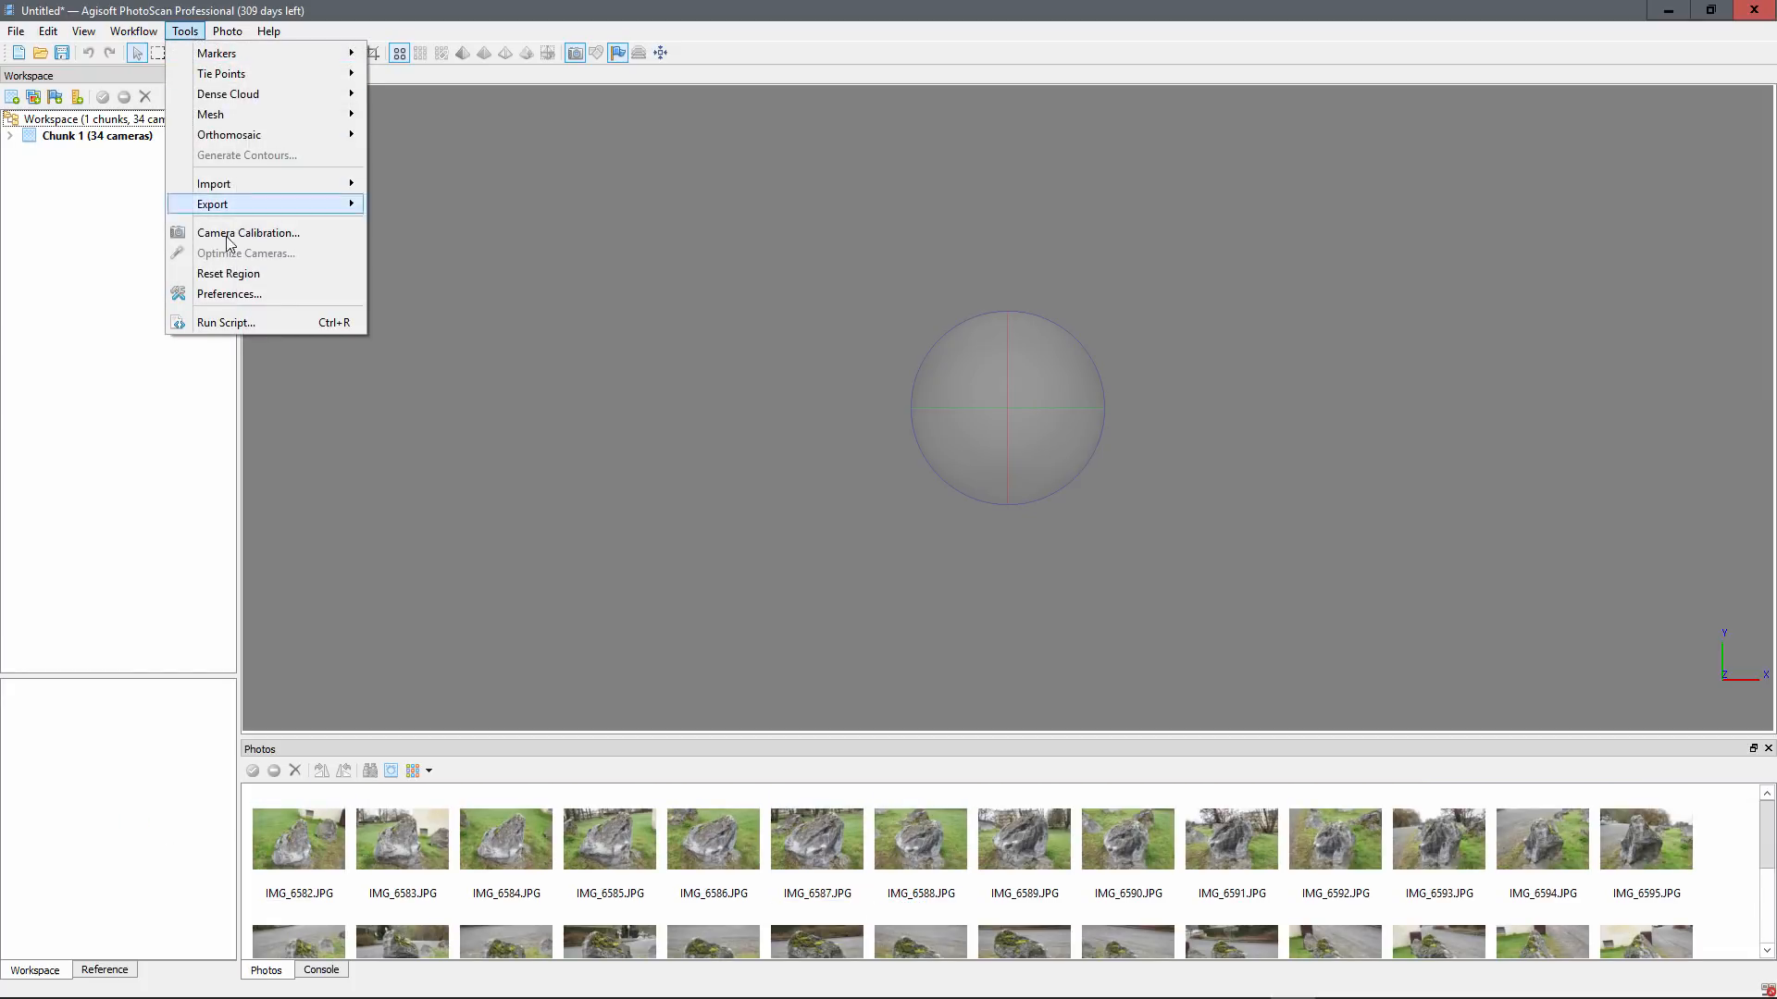
click(229, 293)
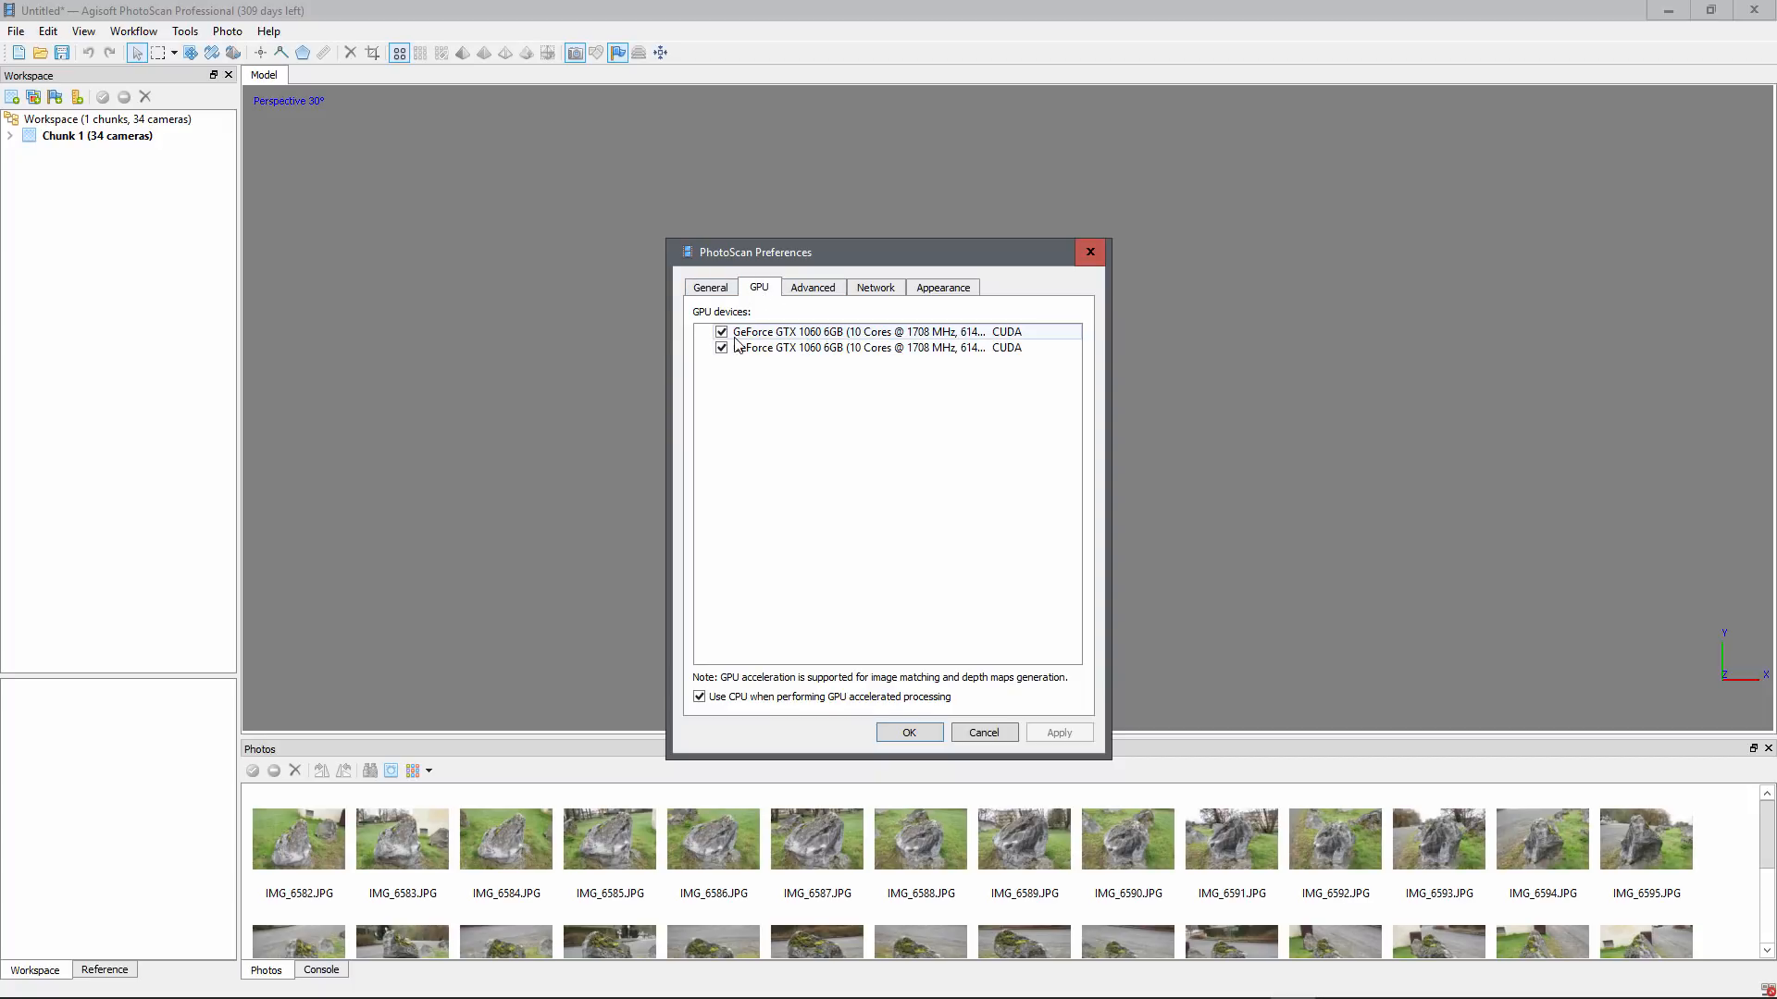
click(909, 732)
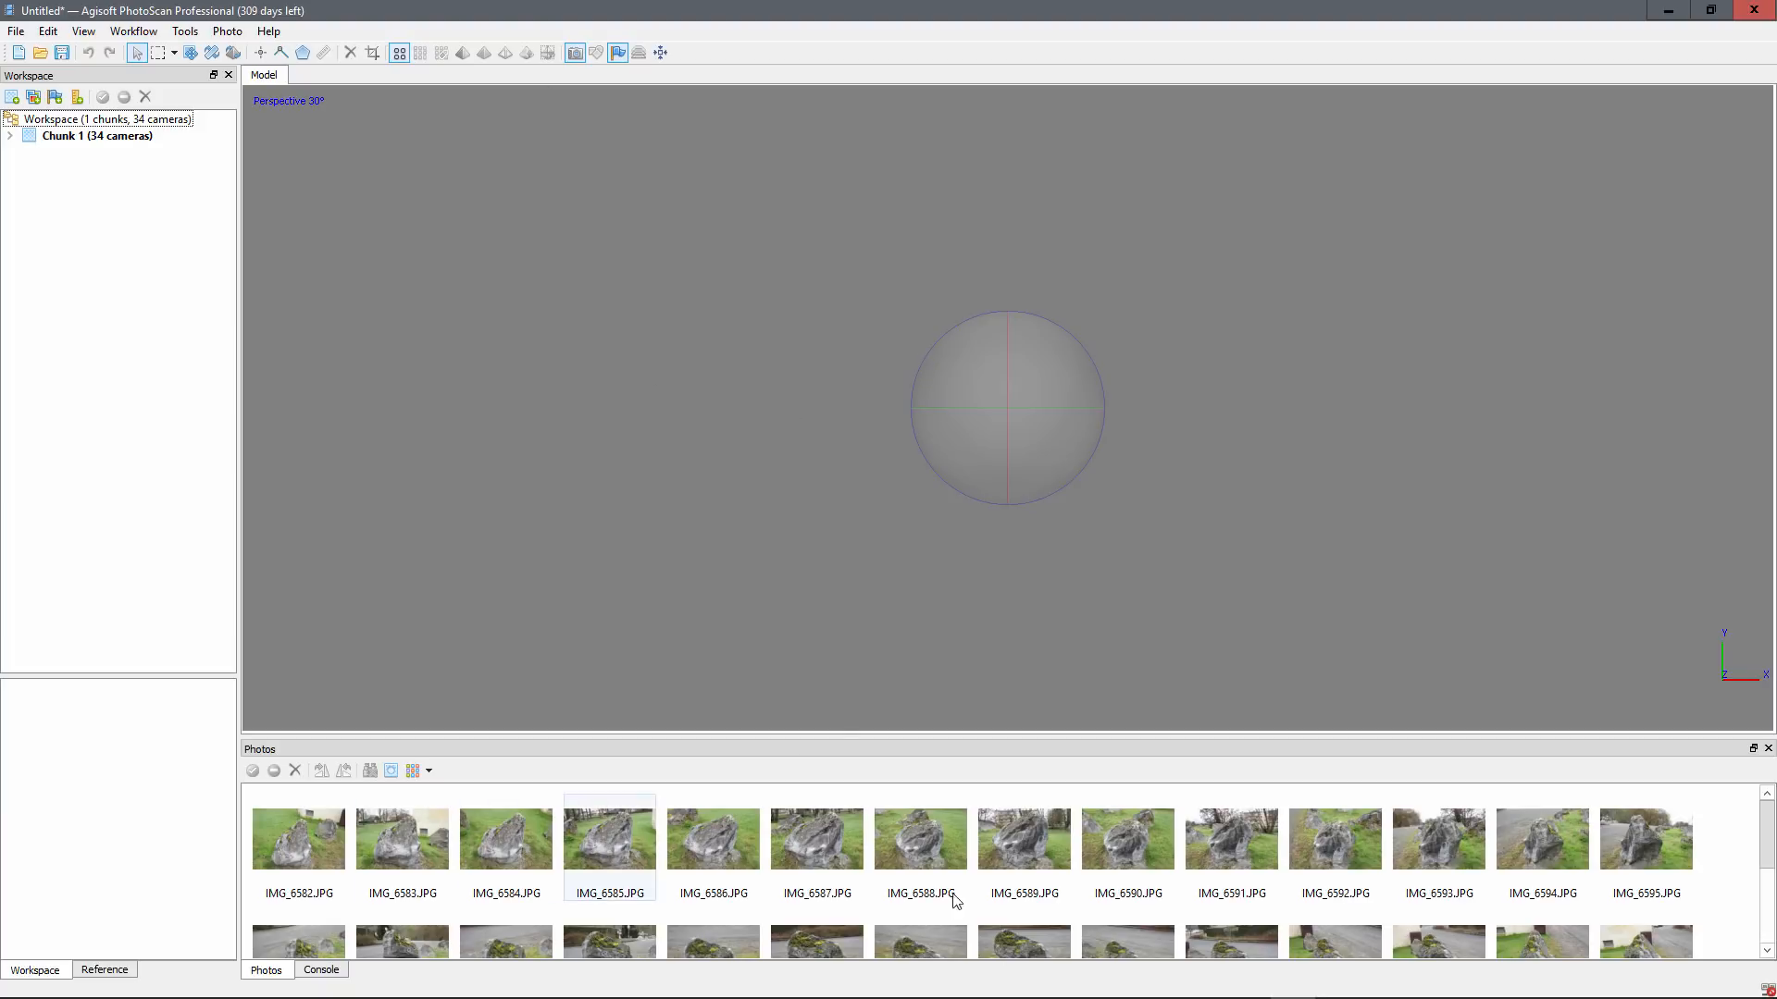
Step: Prepare photo alignment with Medium accuracy and generic preselection, reviewing the available accuracy options
click(139, 32)
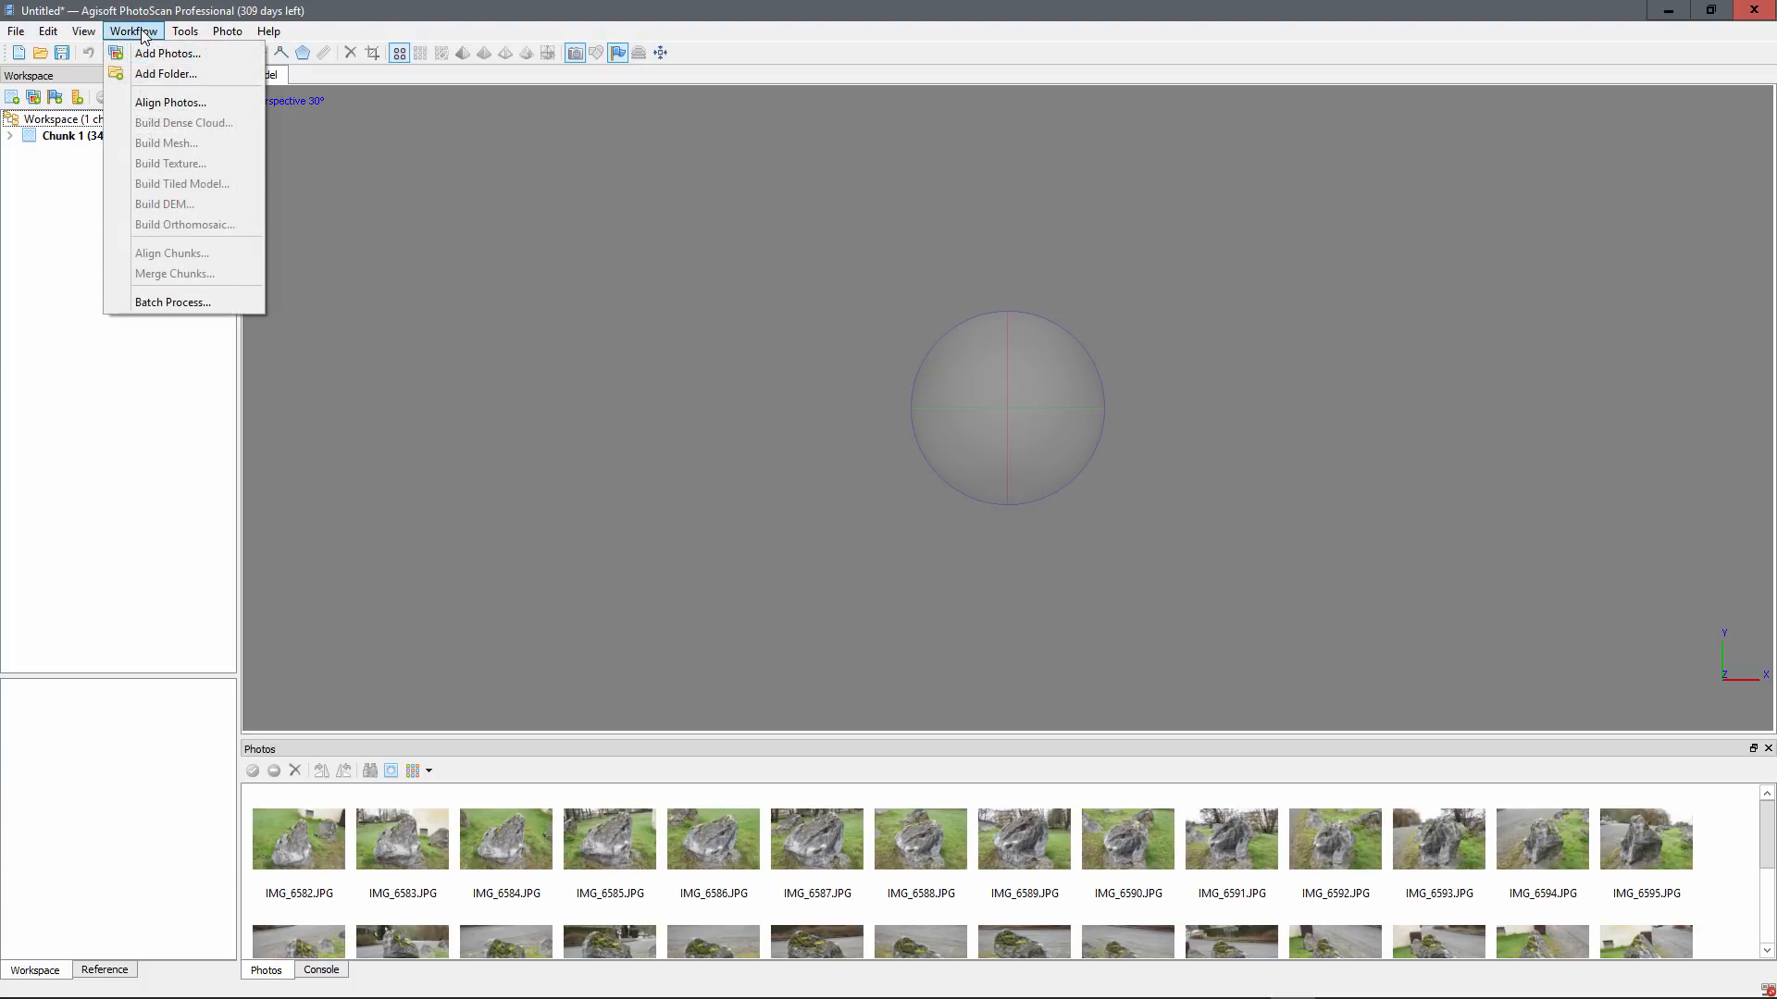
click(157, 102)
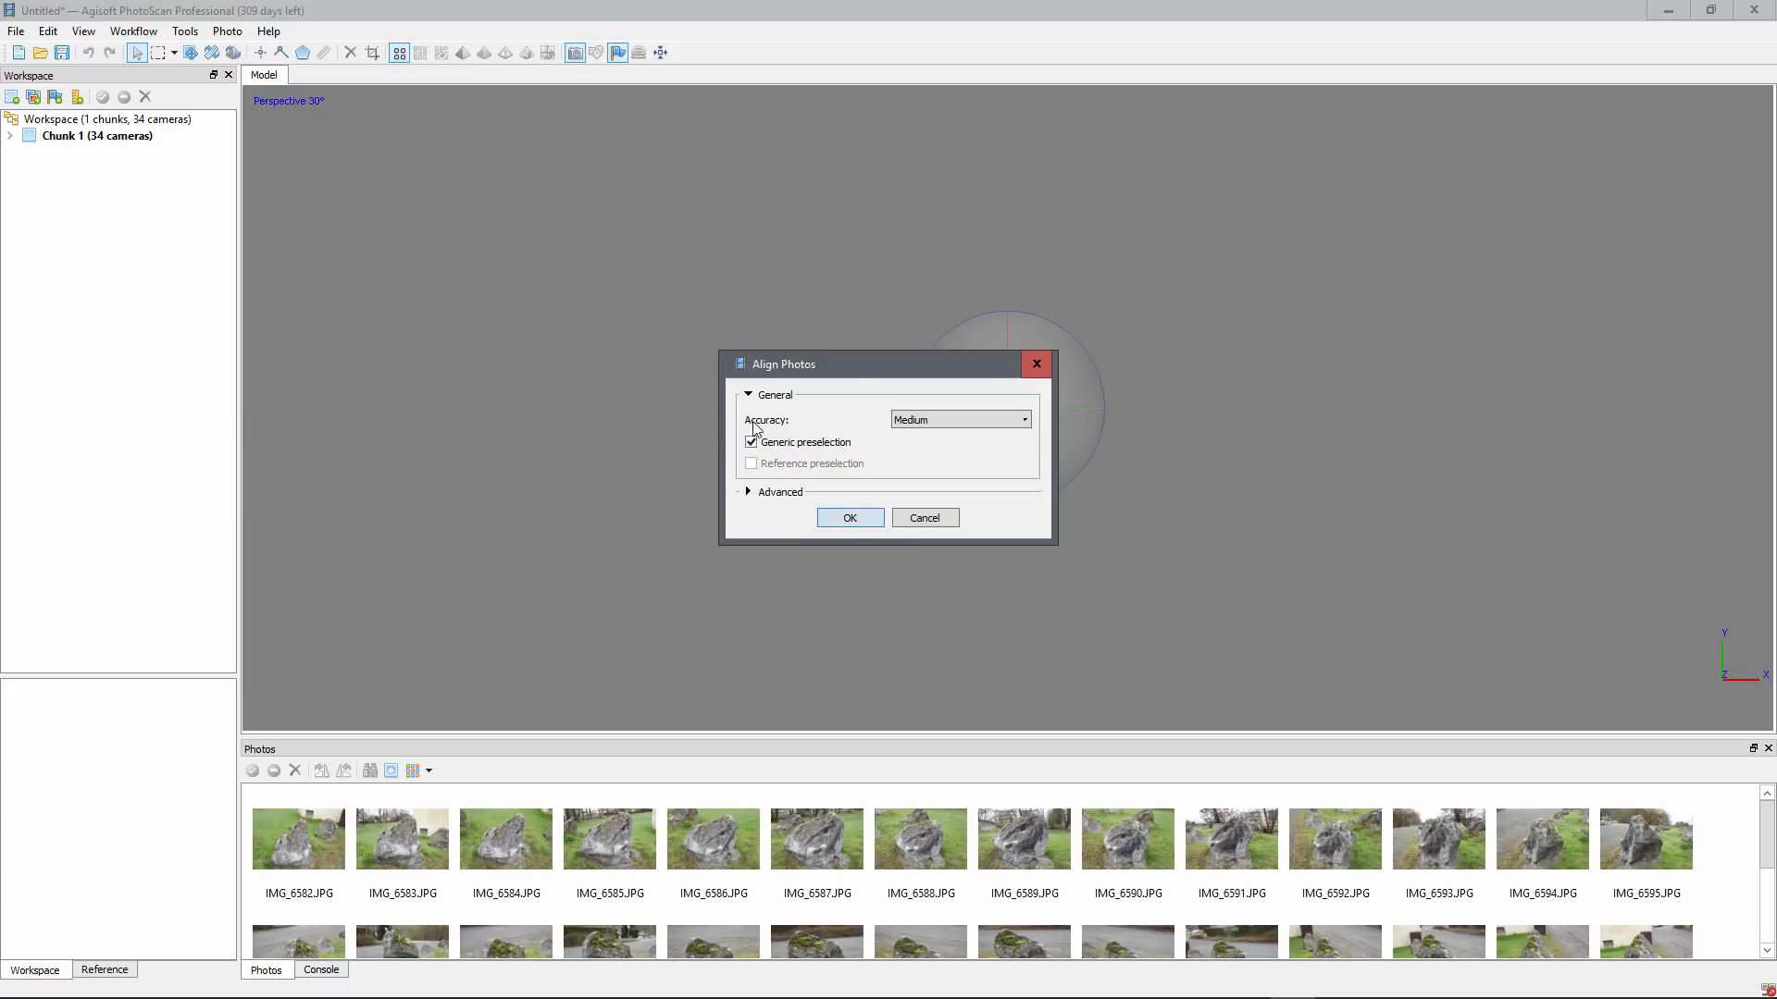
click(946, 425)
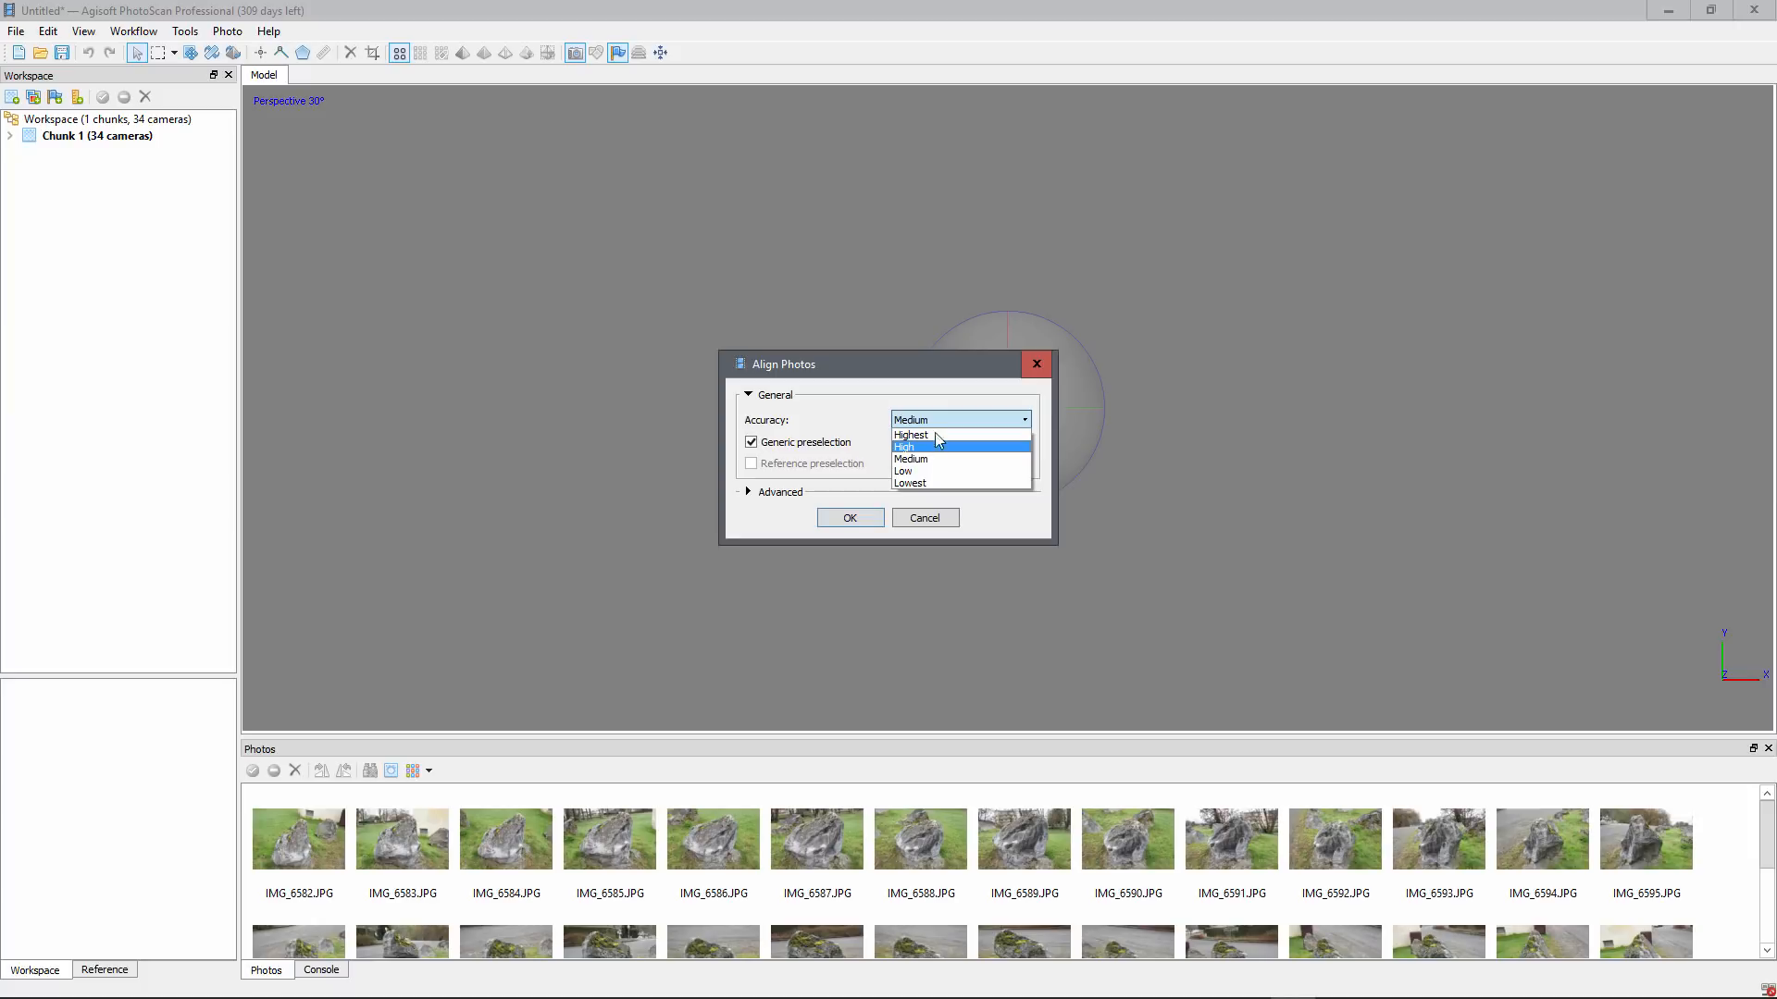
click(852, 412)
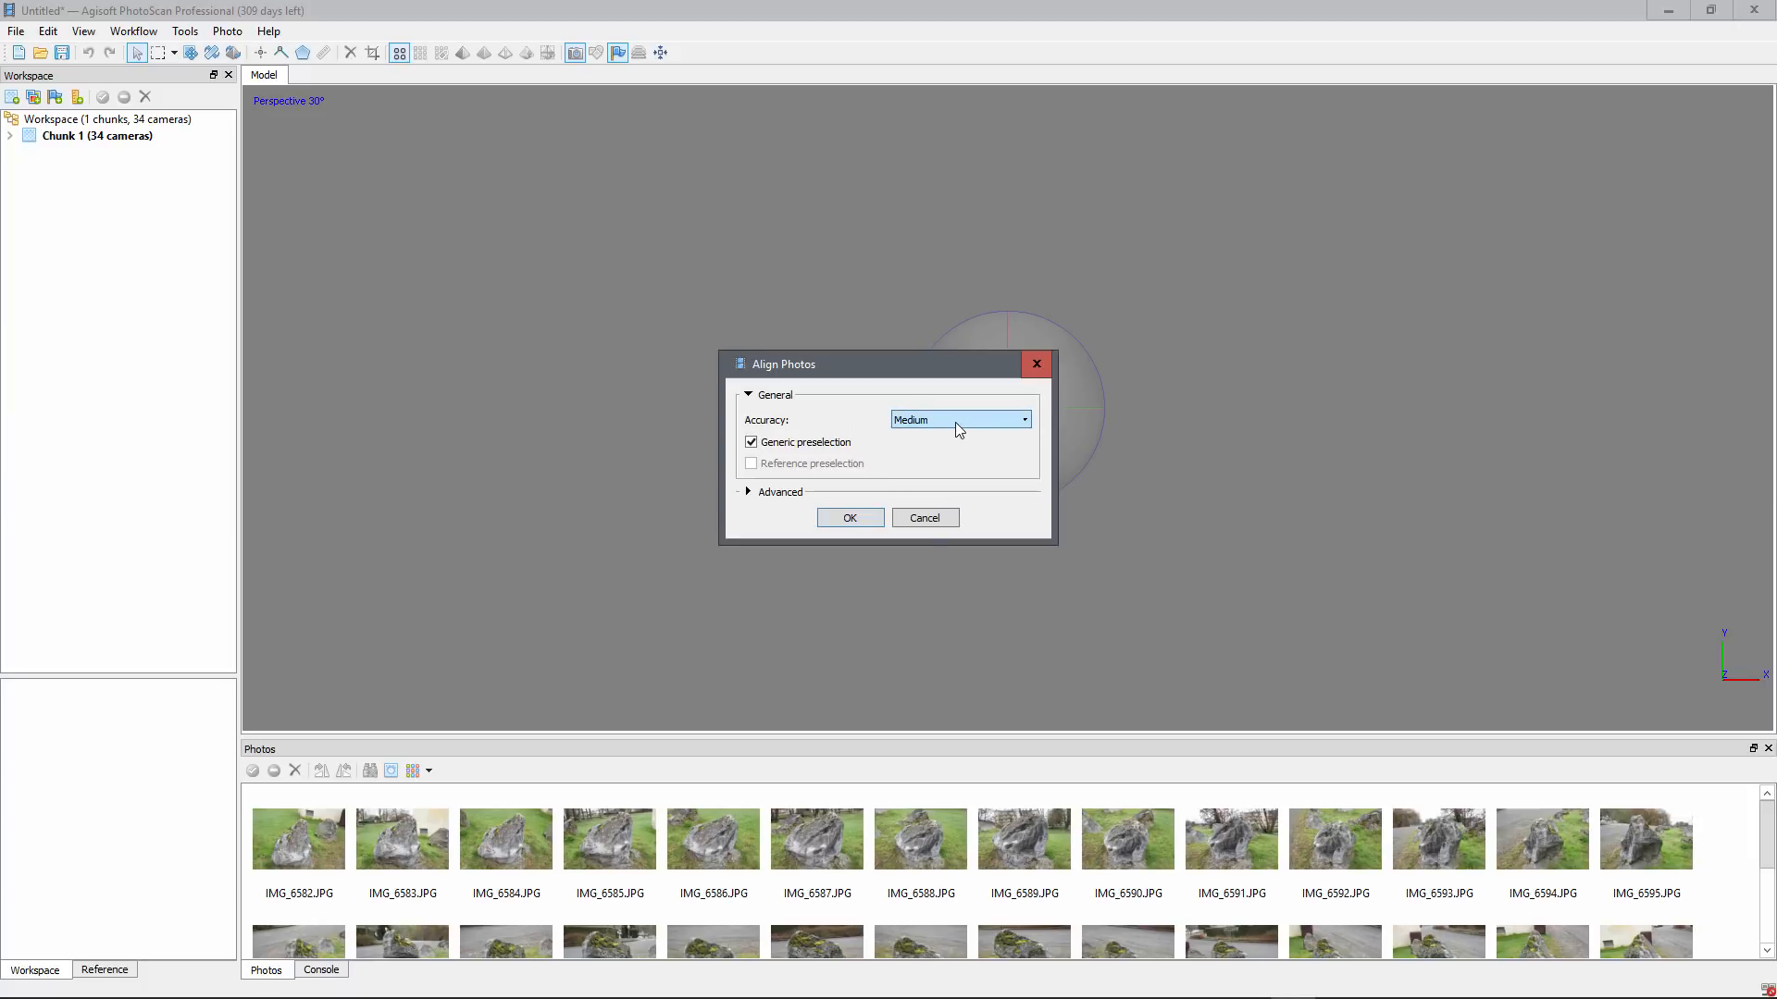
Step: Review the advanced alignment limits and run the photo alignment with 500,000 key points and 20,000 tie points
click(749, 492)
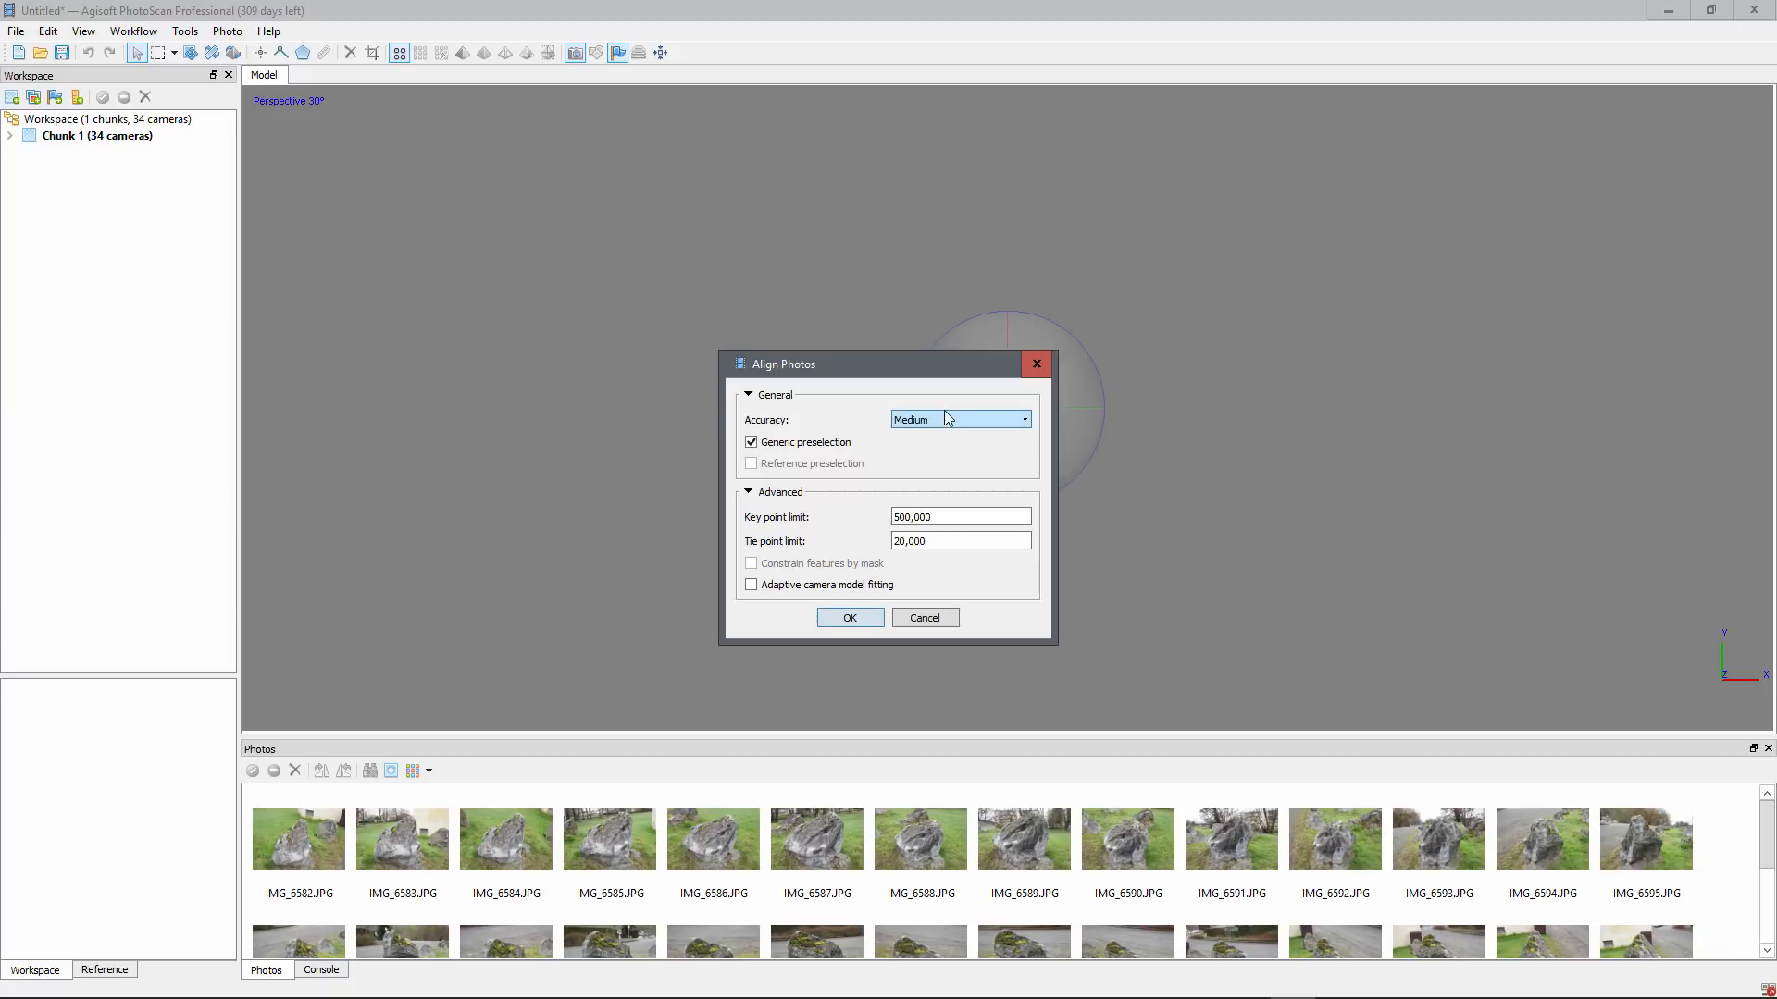
drag(885, 364, 1296, 225)
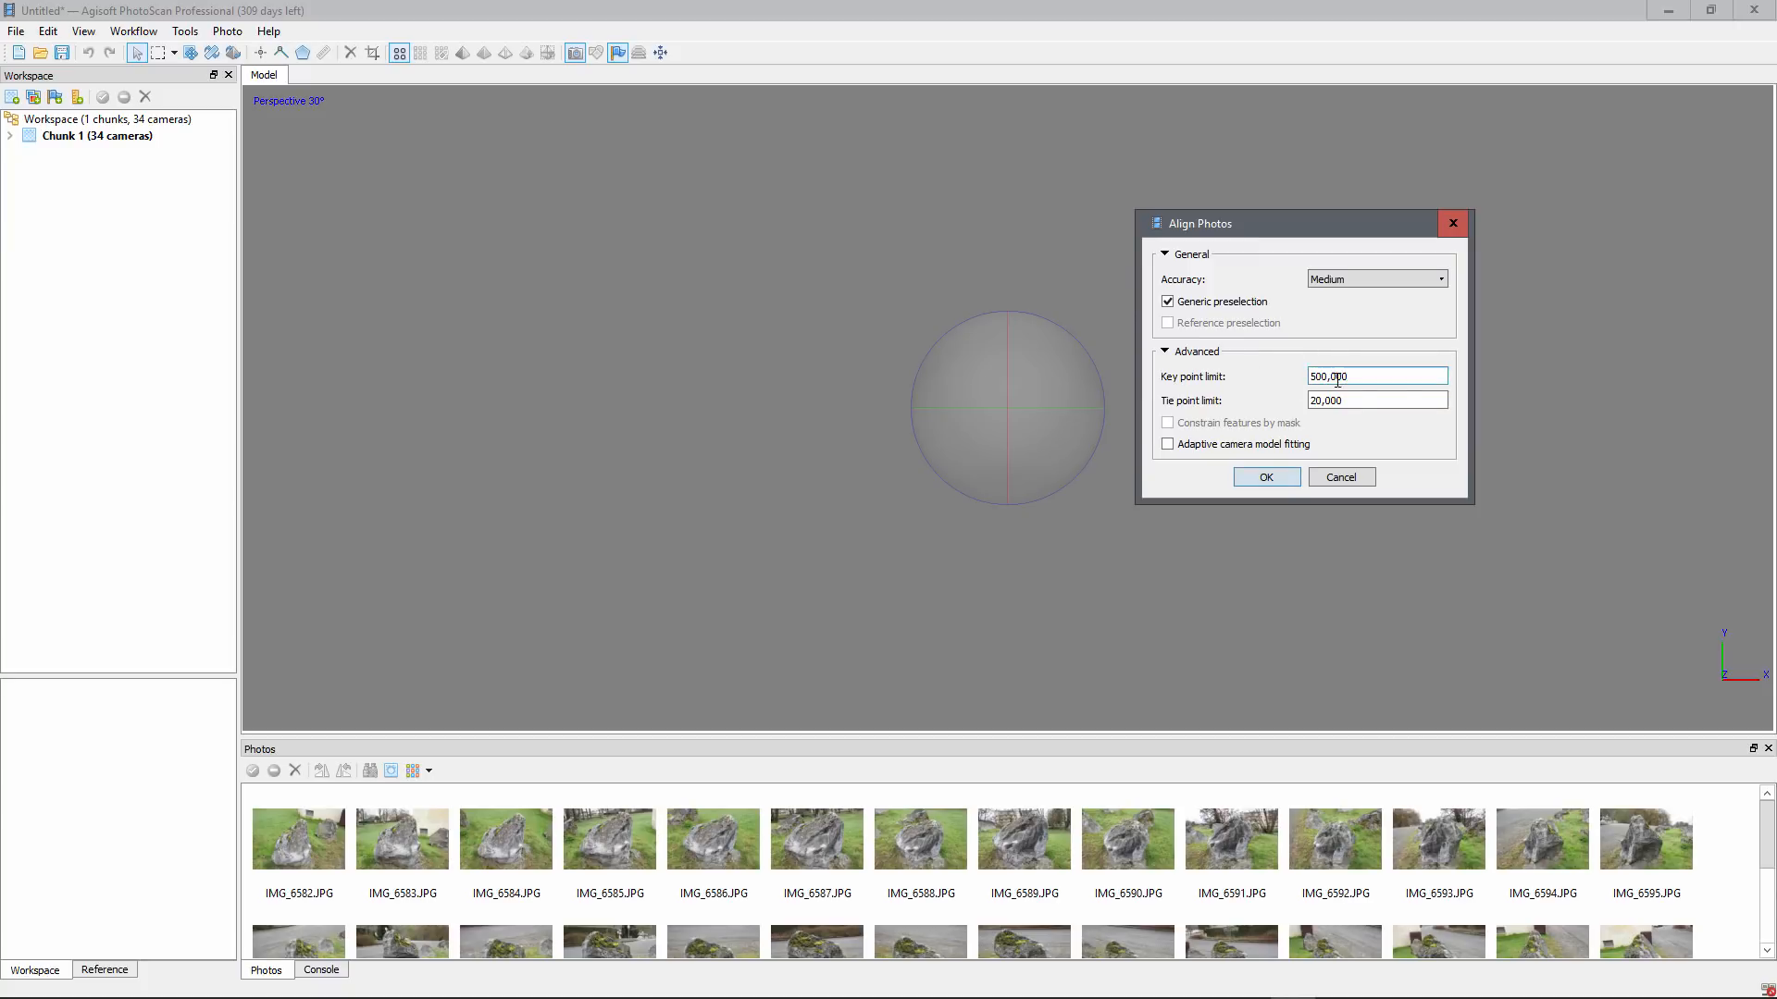
double_click(1368, 372)
key(Tab)
double_click(1370, 377)
key(Tab)
click(1360, 378)
click(1273, 478)
click(1267, 477)
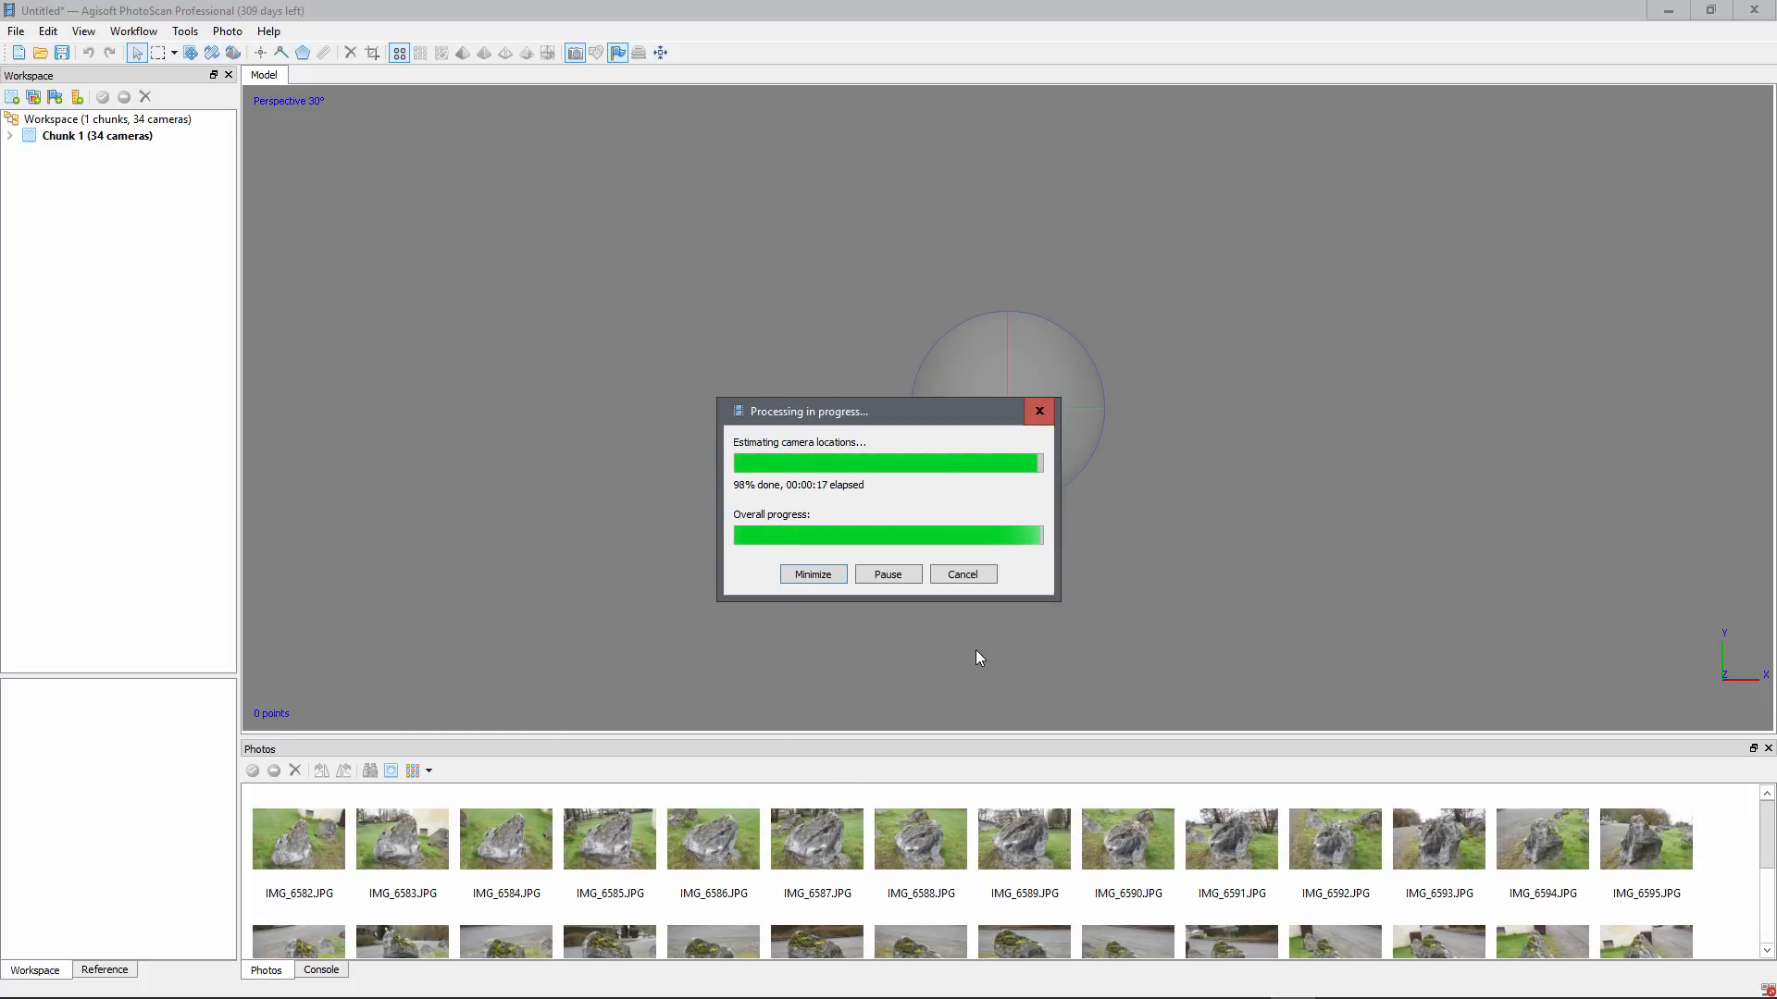
Step: Examine the aligned camera positions and the sparse point cloud around the rock from several angles
drag(847, 428, 875, 502)
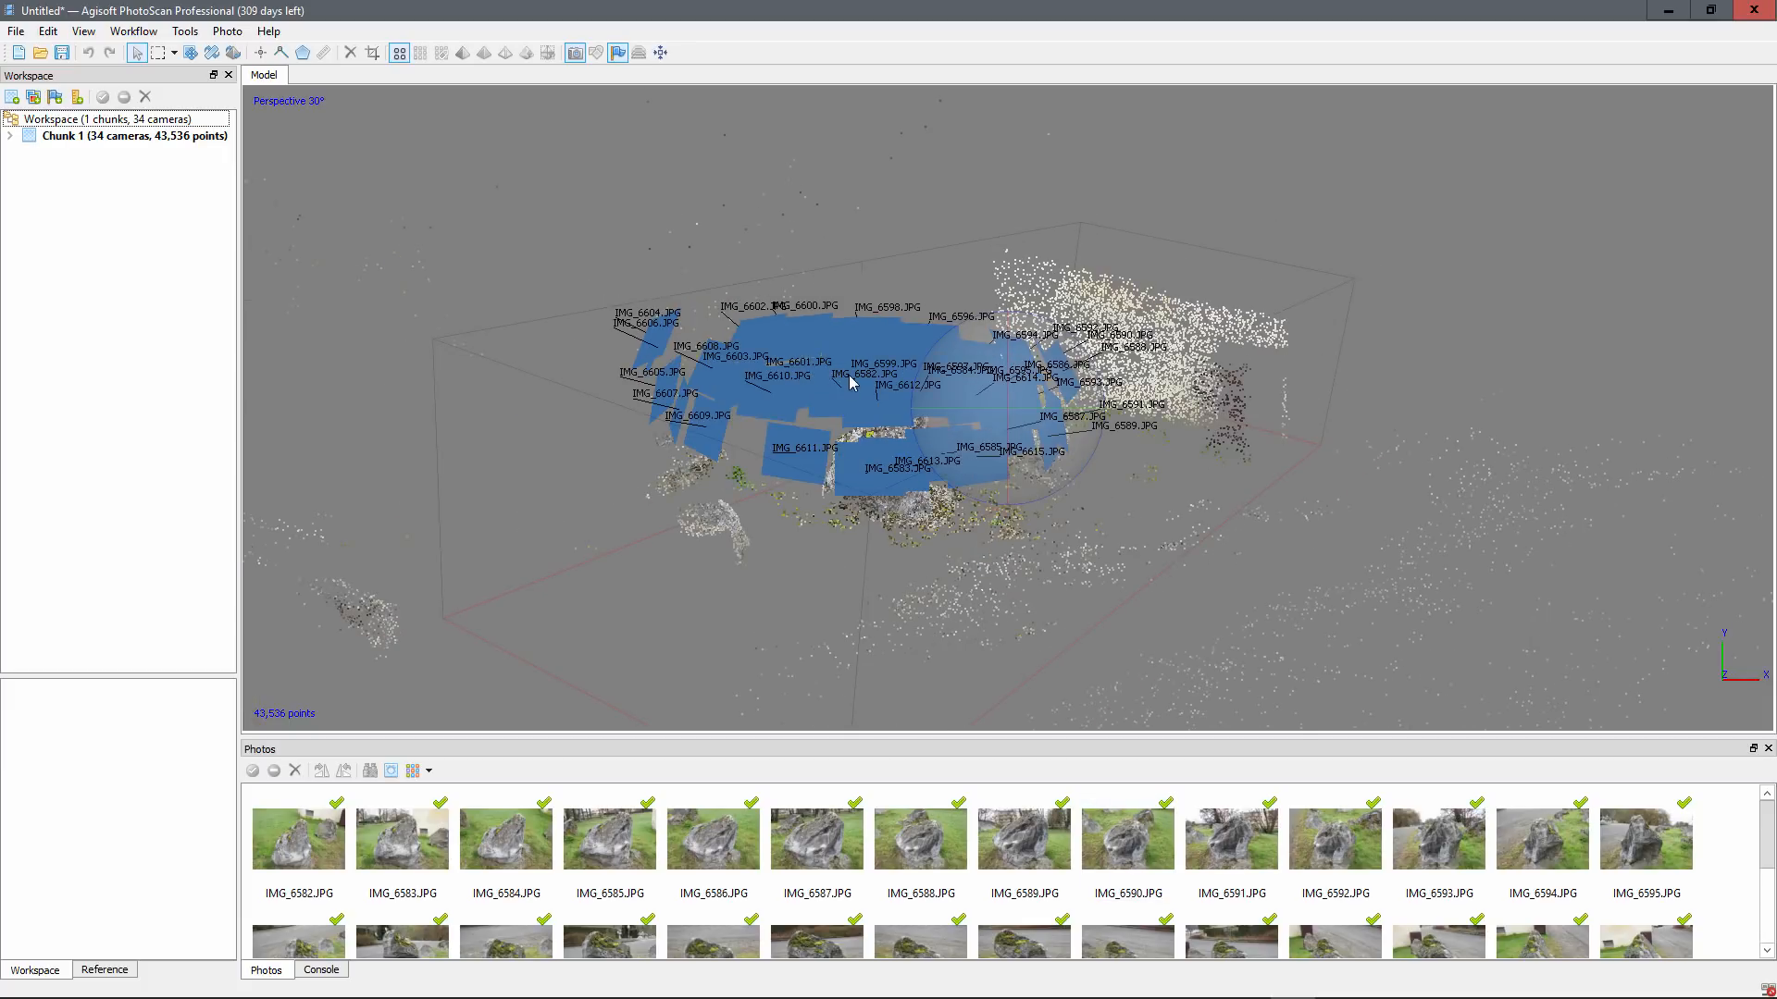
drag(851, 382, 1455, 431)
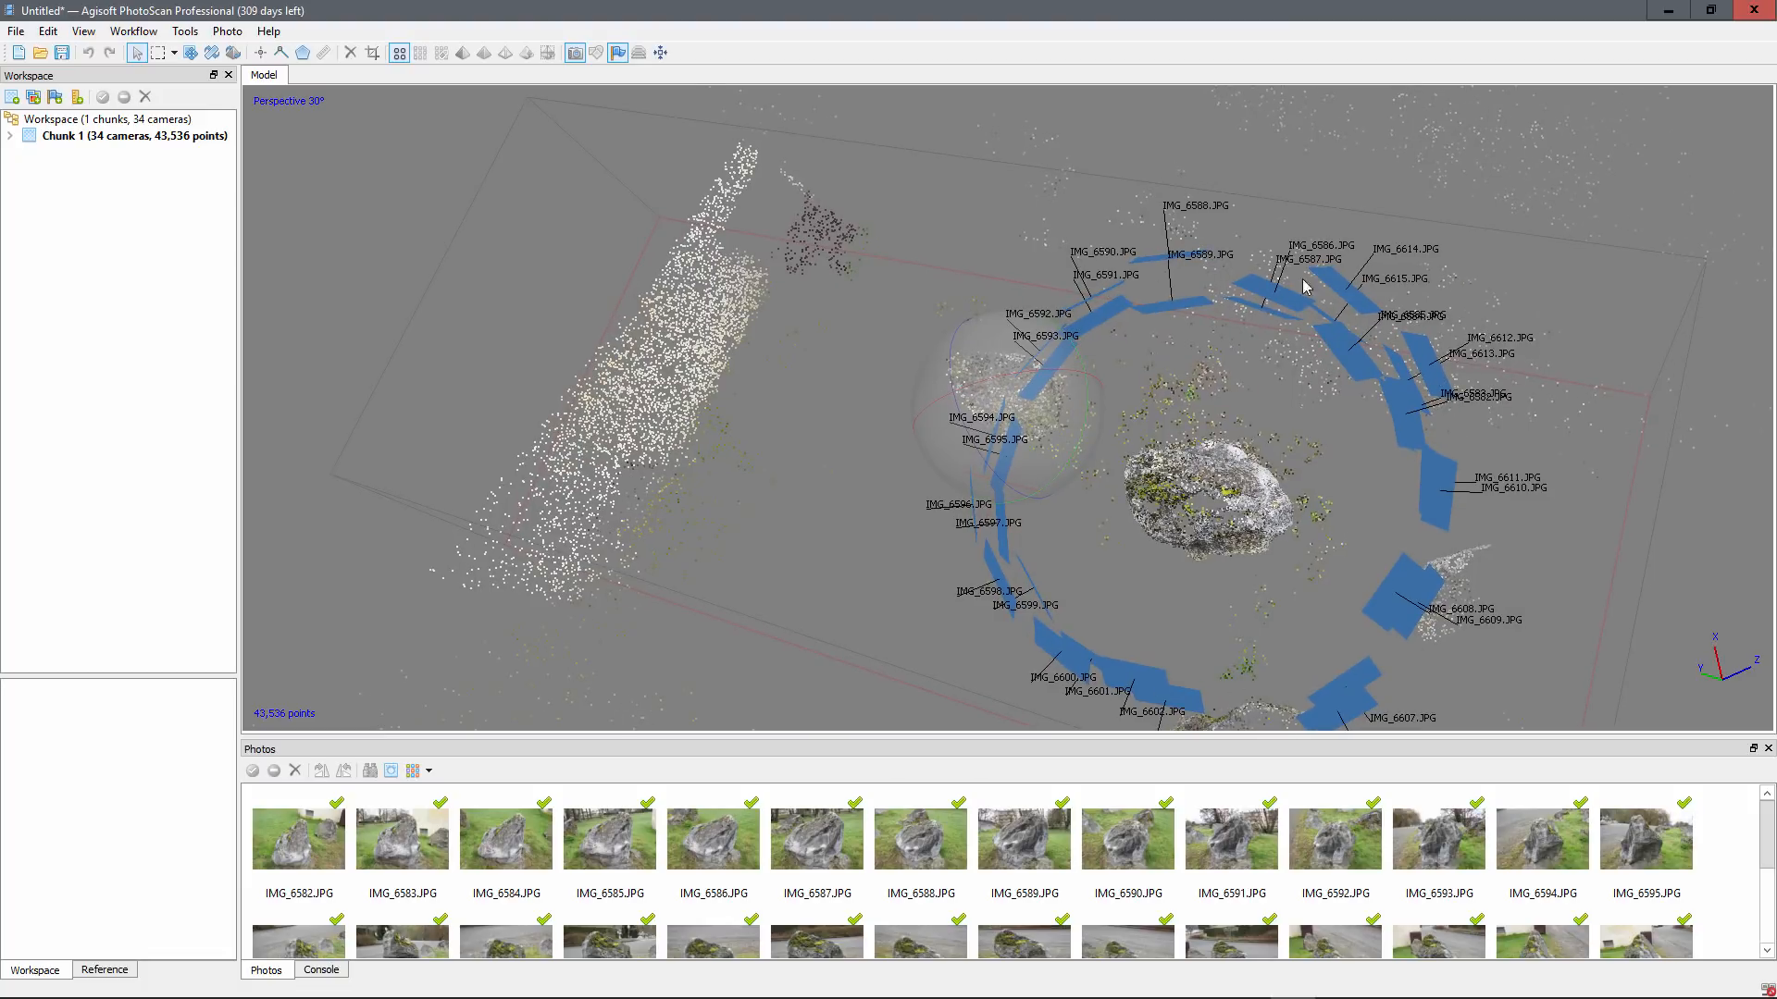
drag(1181, 404, 1294, 455)
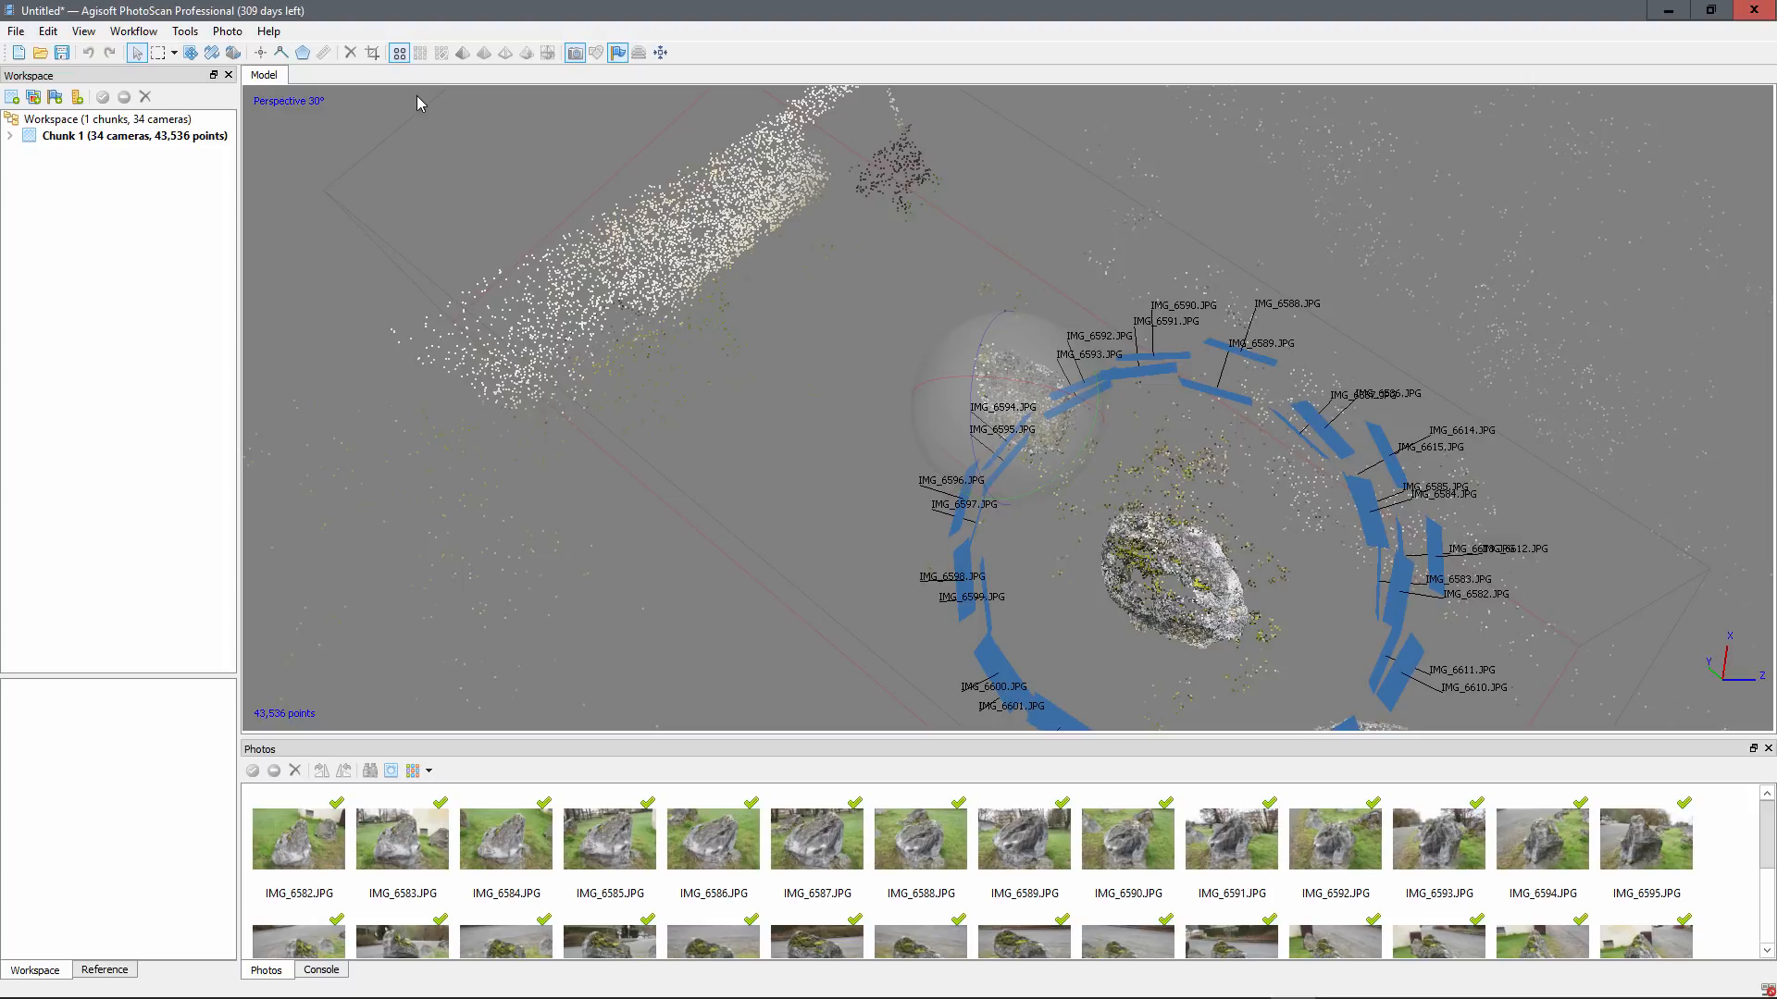
Step: Isolate the rock in the sparse cloud by selecting its points with Free-Form Selection, inverting the selection and deleting the surrounding points
click(188, 35)
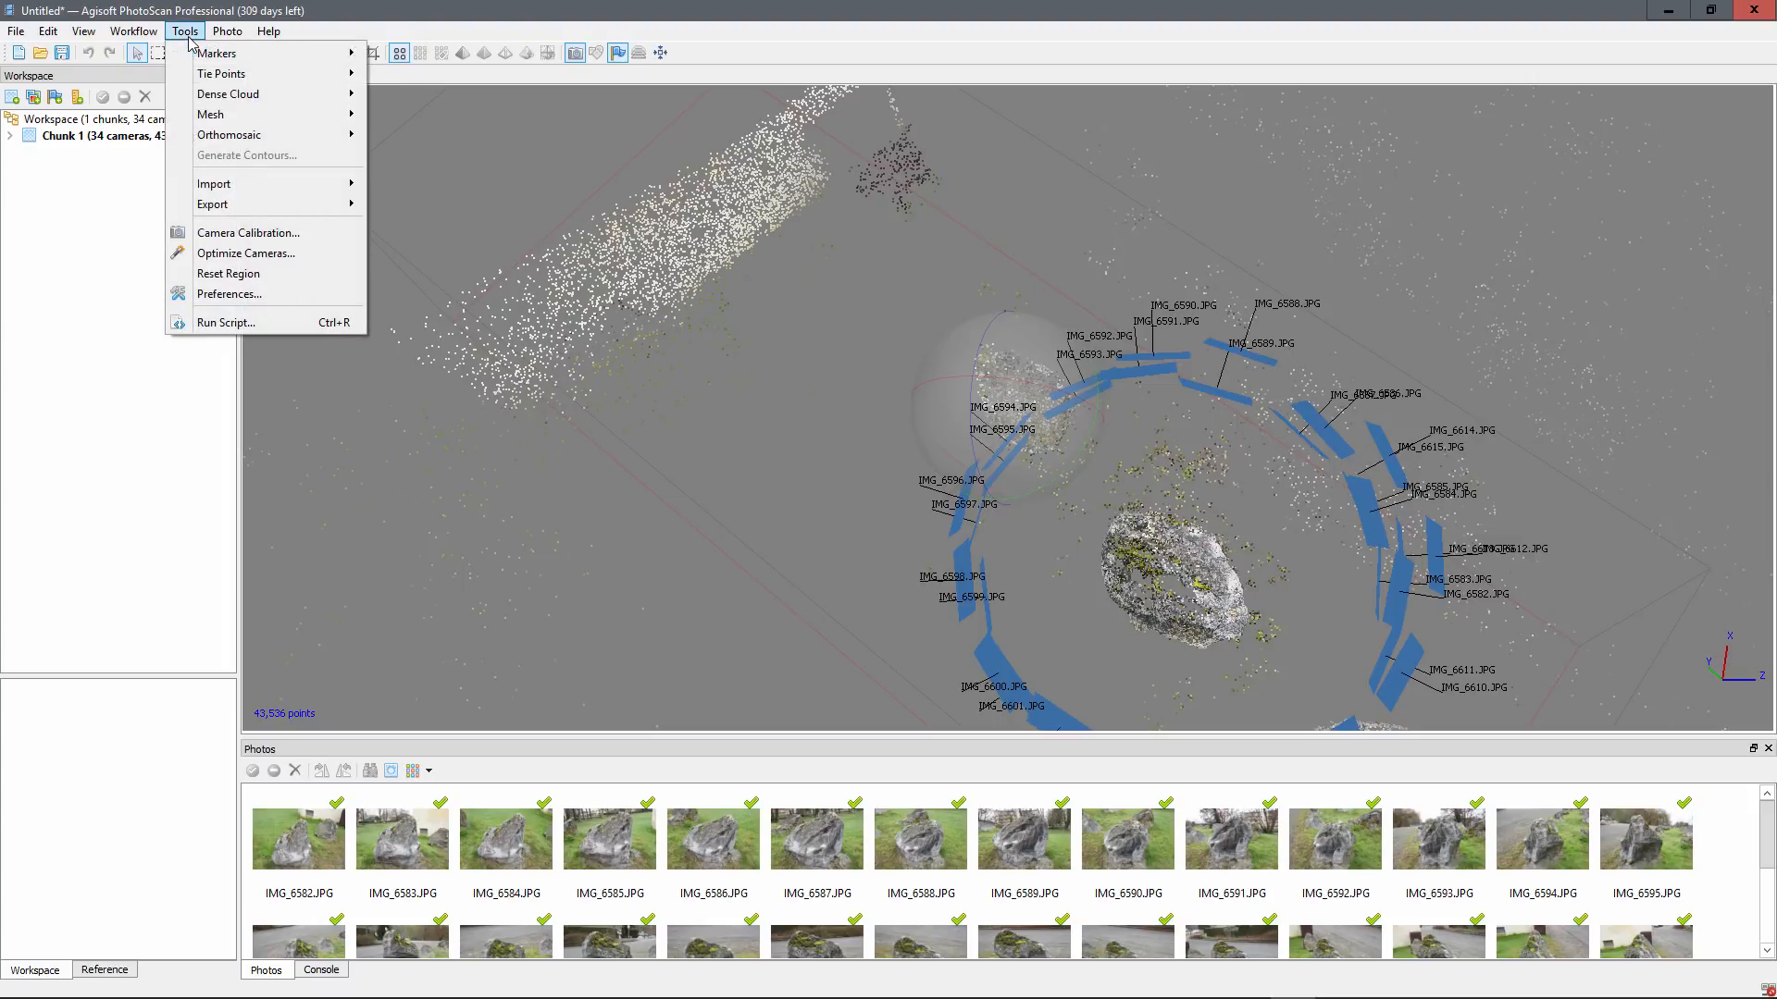
click(189, 38)
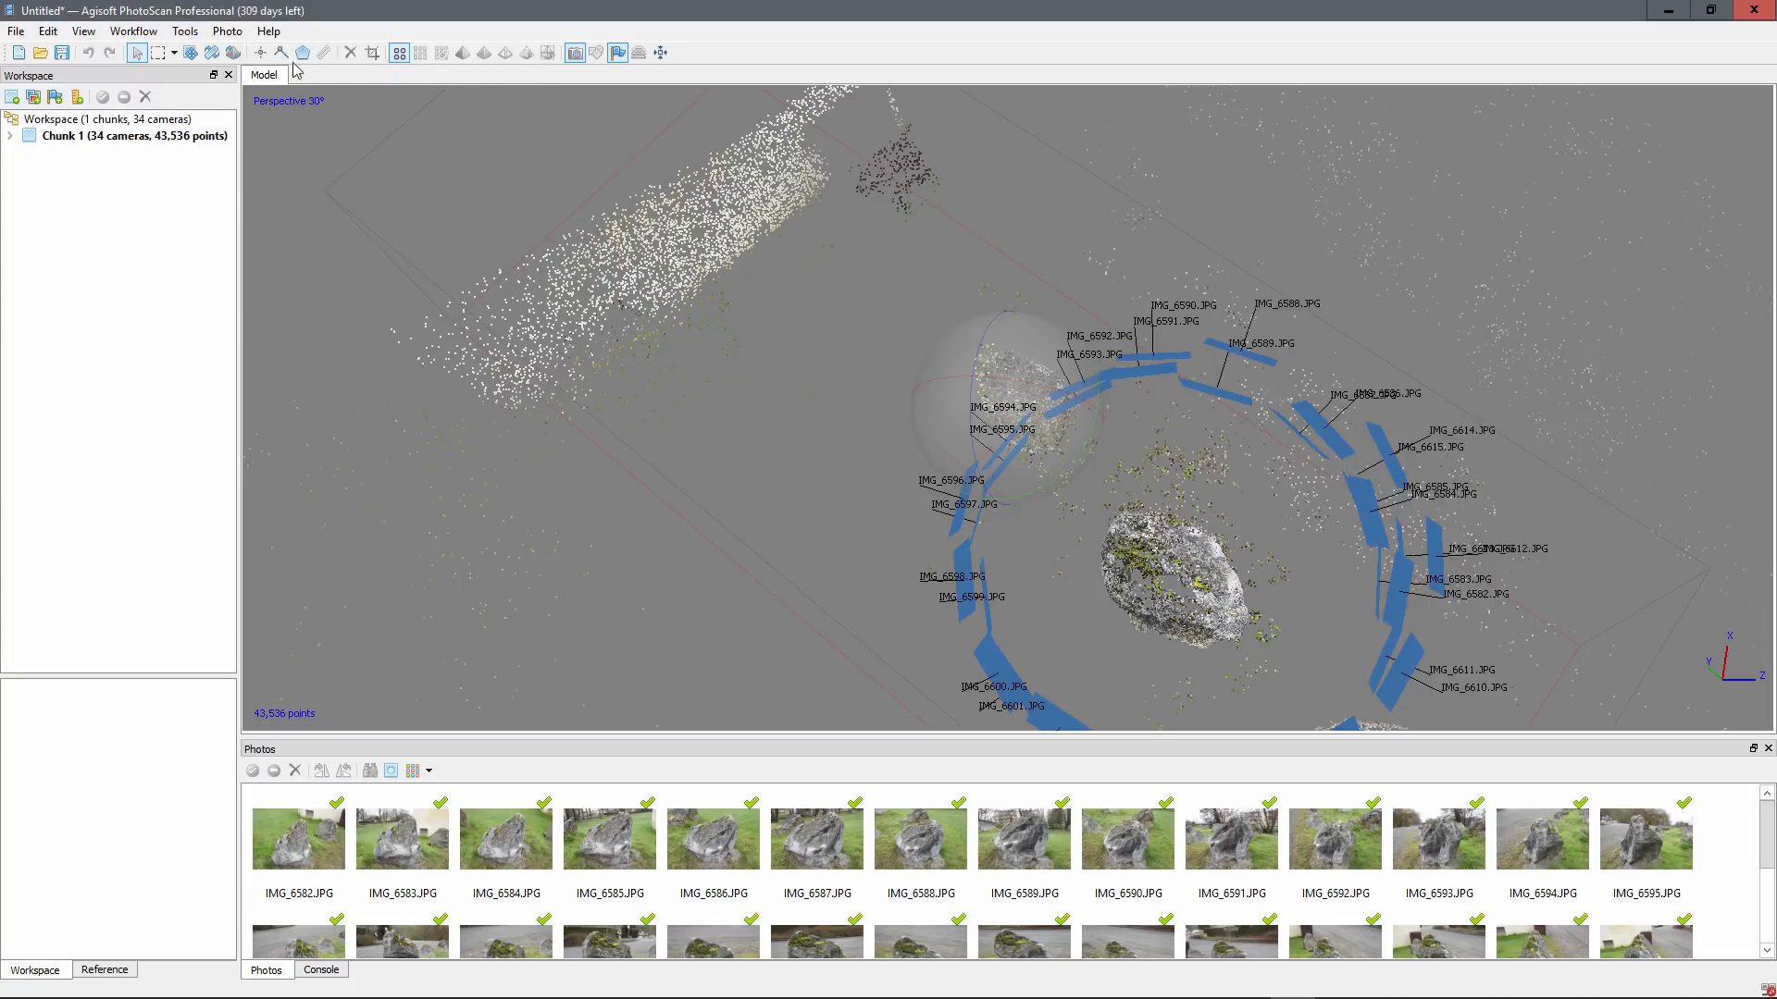
click(174, 53)
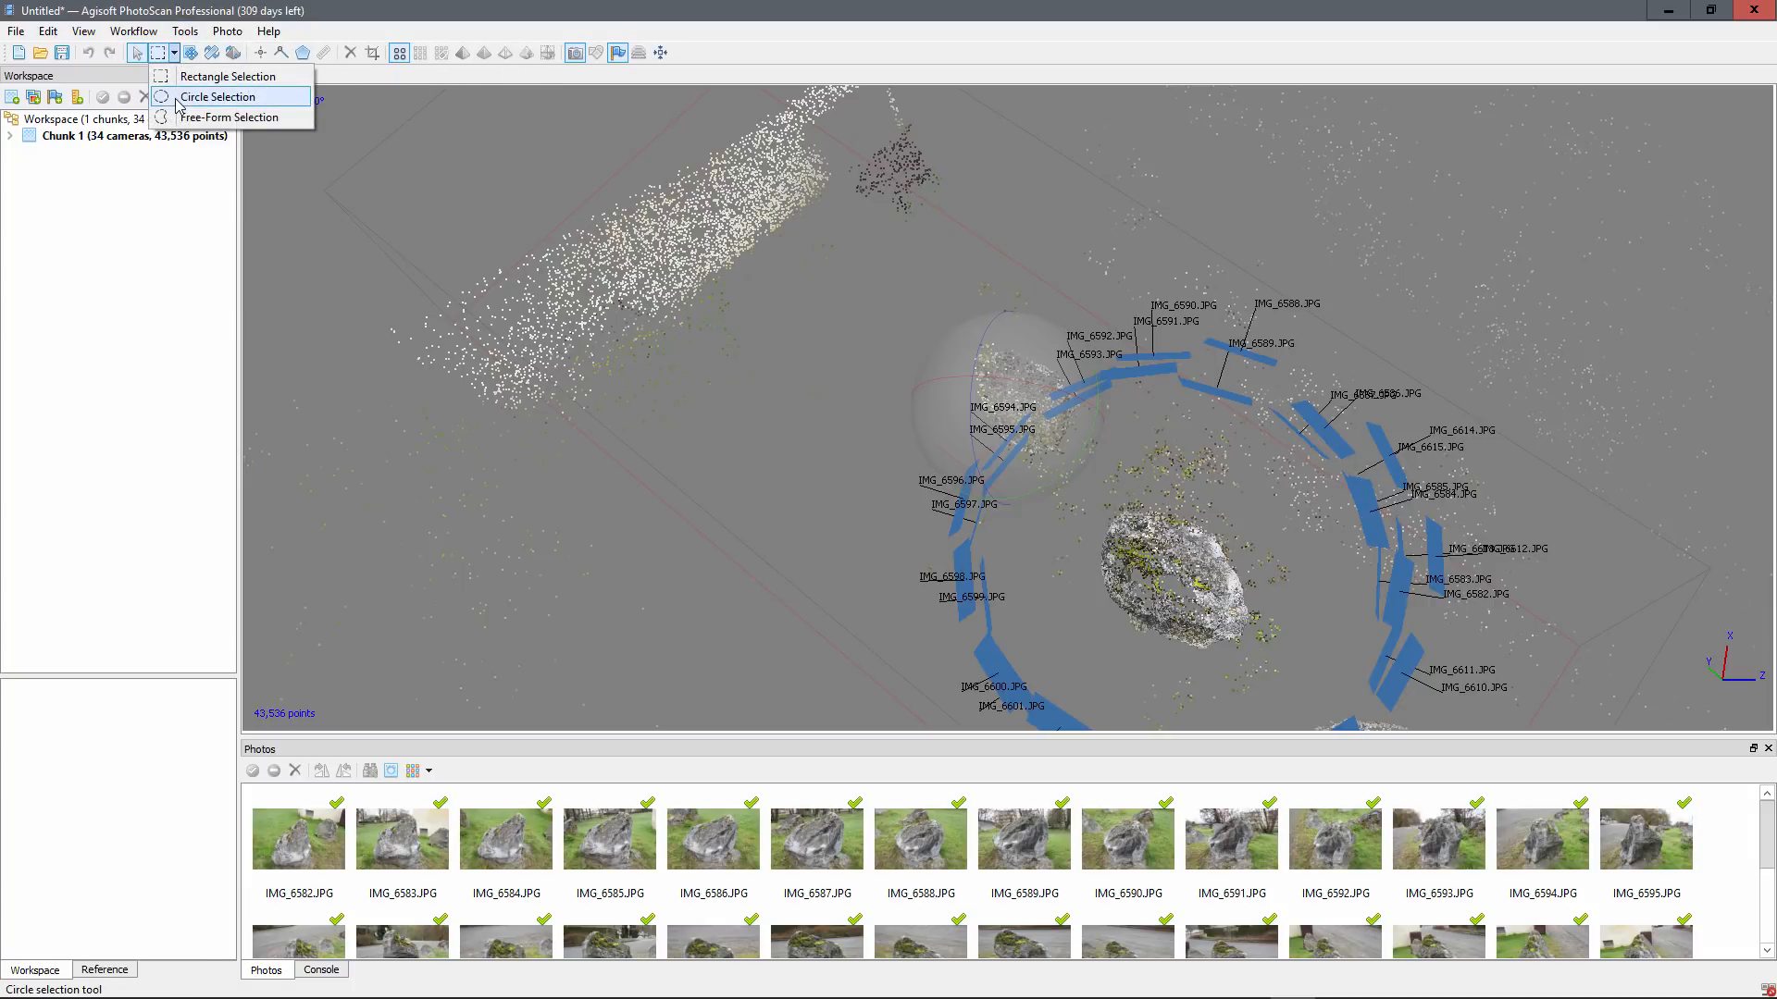
click(222, 117)
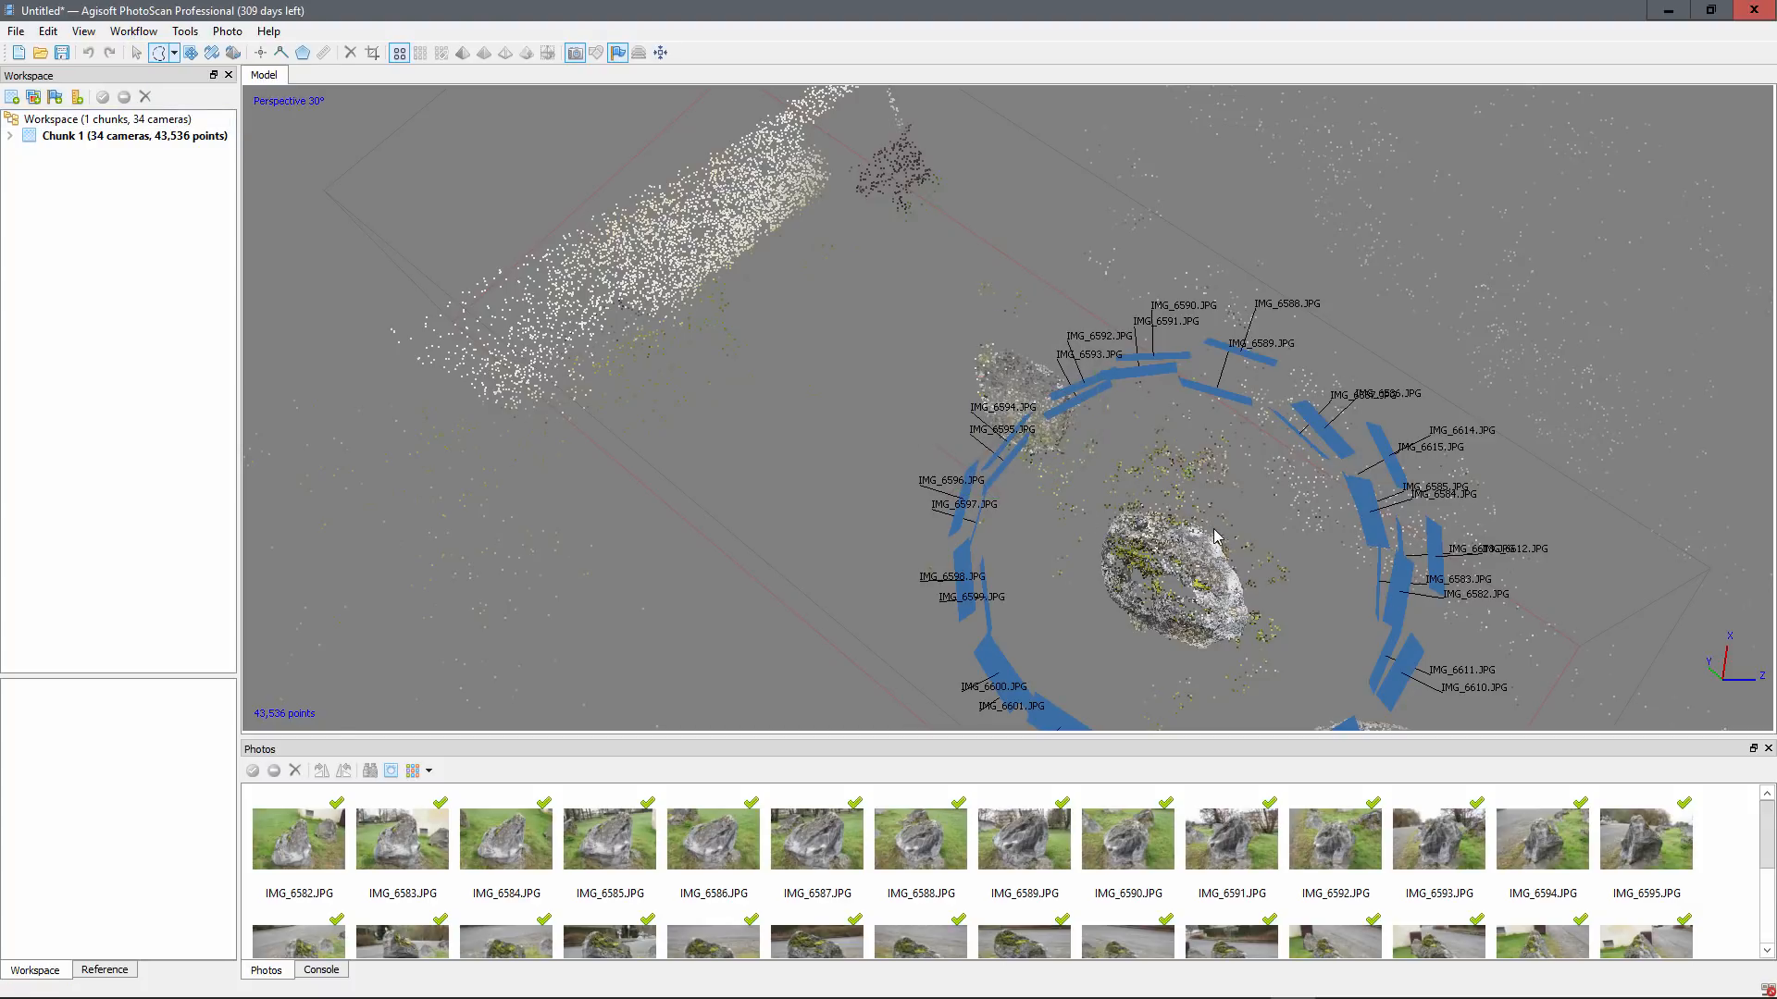
mouse_move(1127, 505)
mouse_down()
mouse_move(1101, 523)
mouse_move(1090, 578)
mouse_move(1115, 625)
mouse_move(1168, 655)
mouse_move(1226, 669)
mouse_move(1266, 648)
mouse_move(1253, 558)
mouse_up()
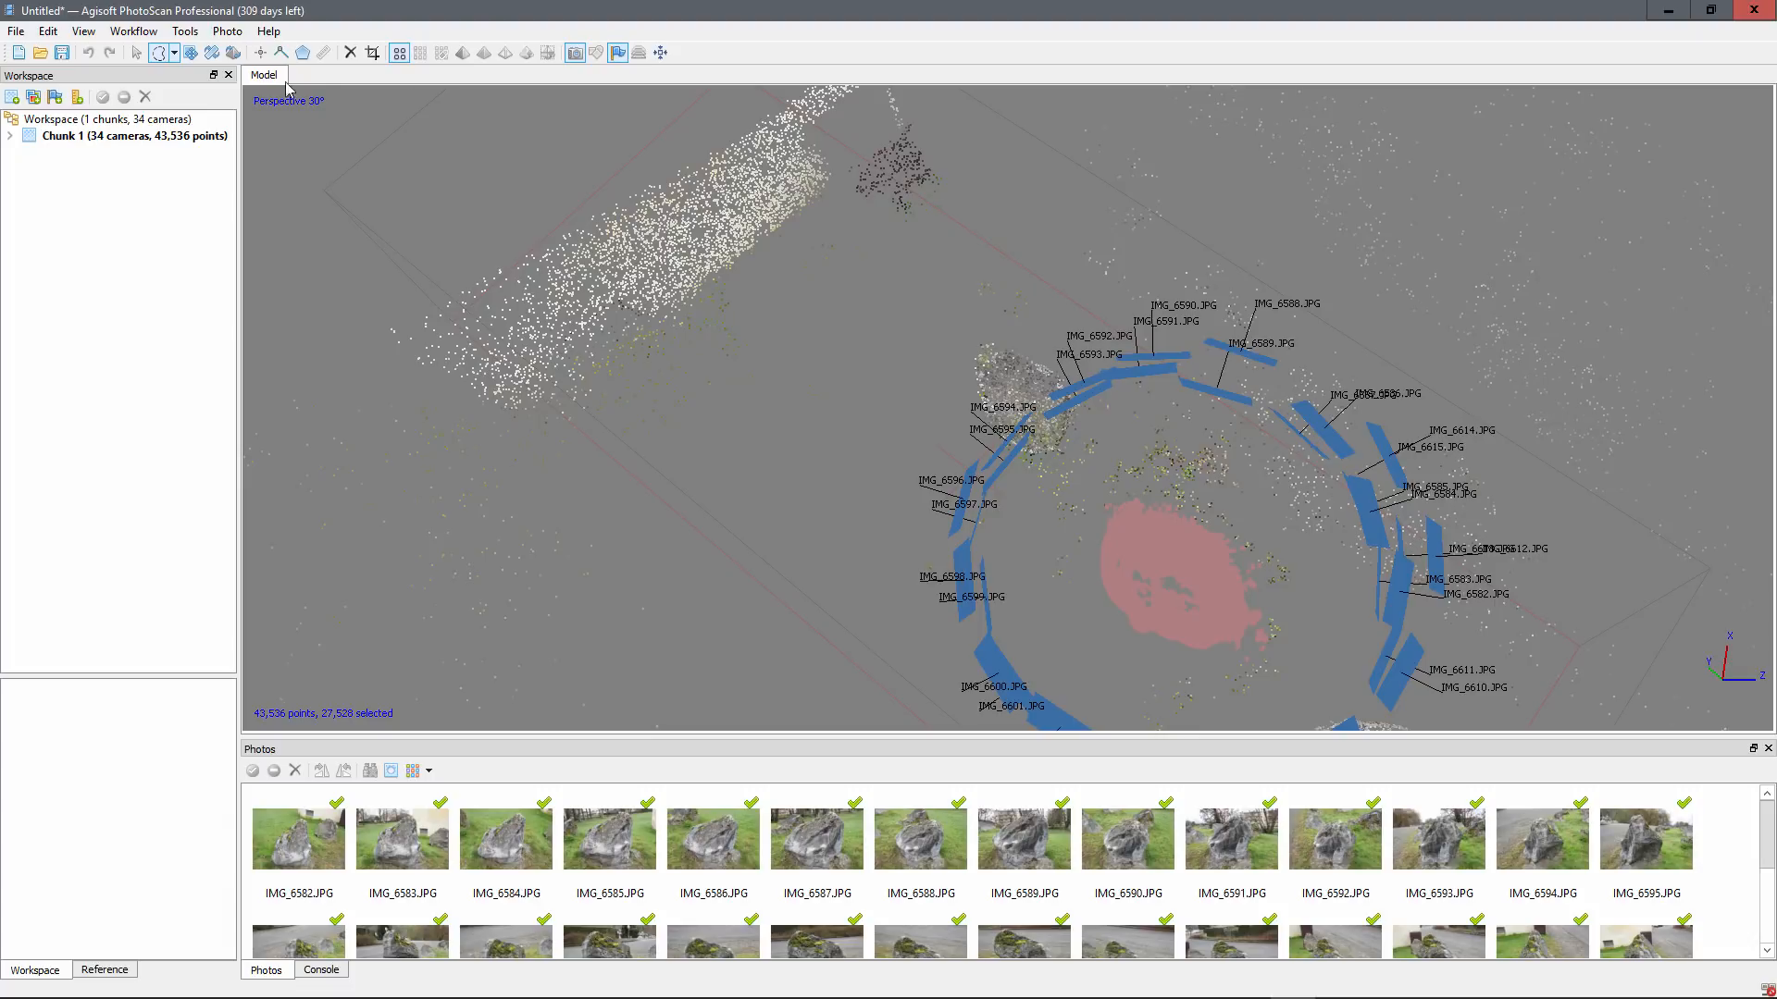
click(57, 34)
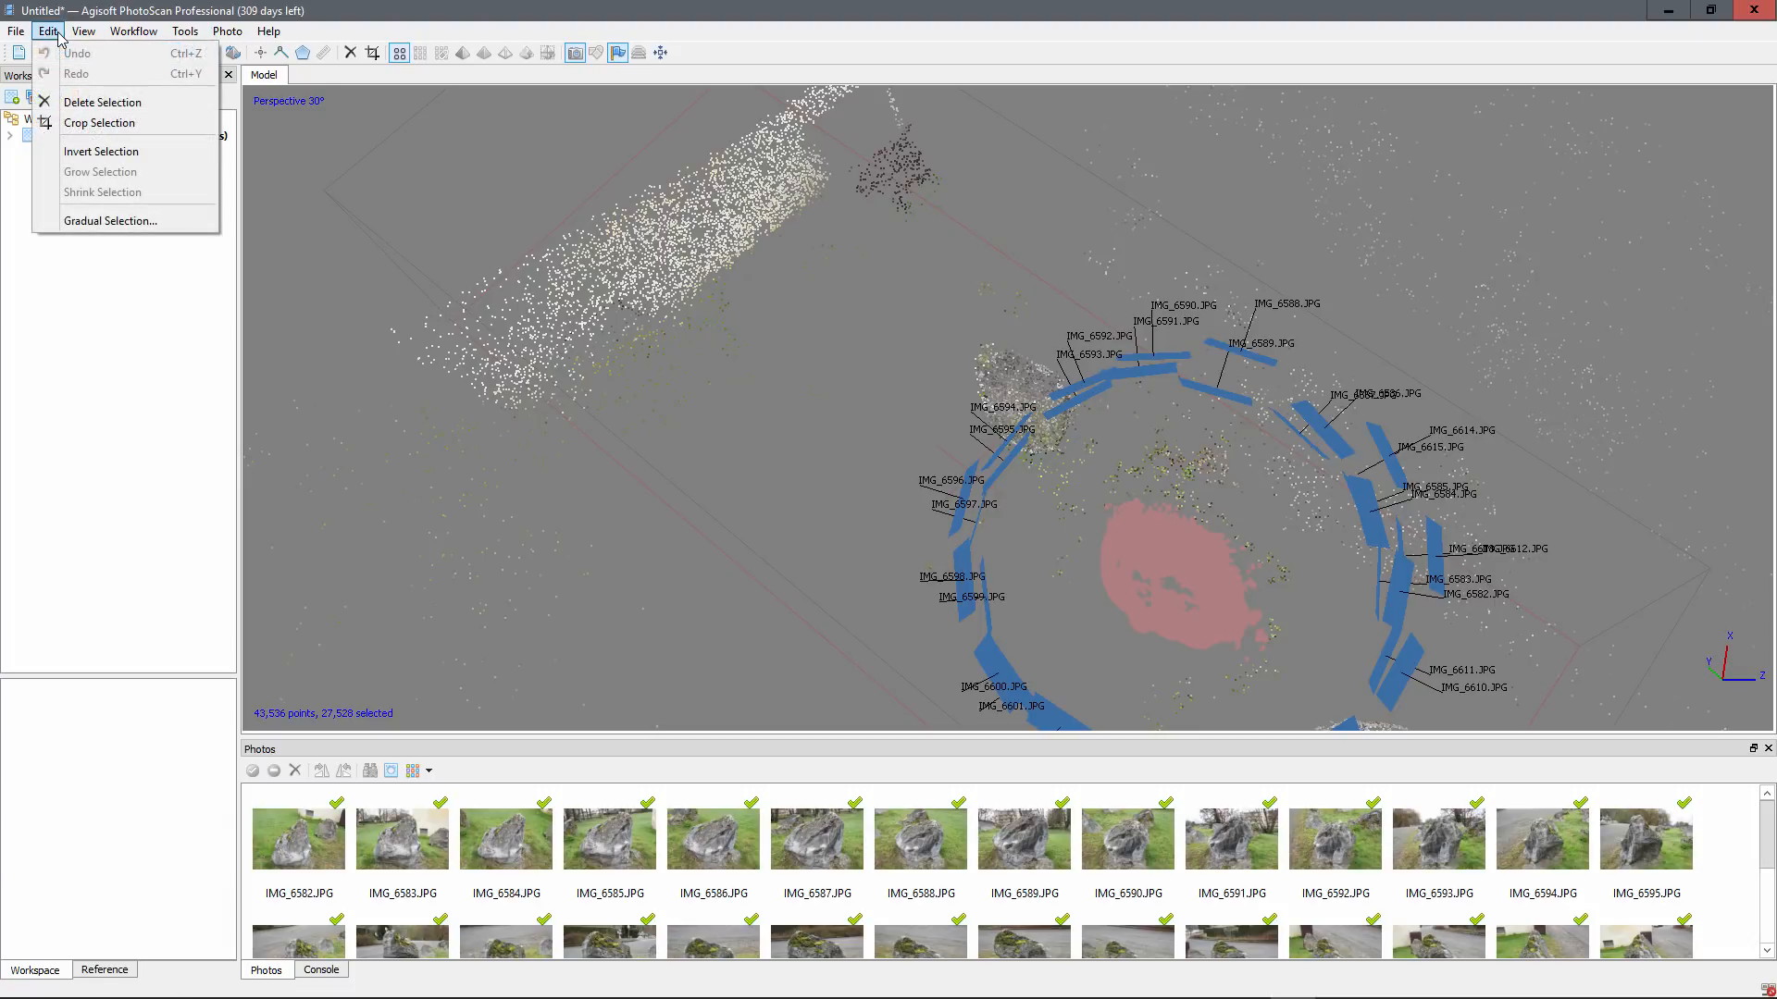
click(90, 153)
scroll(1064, 592, down, 5)
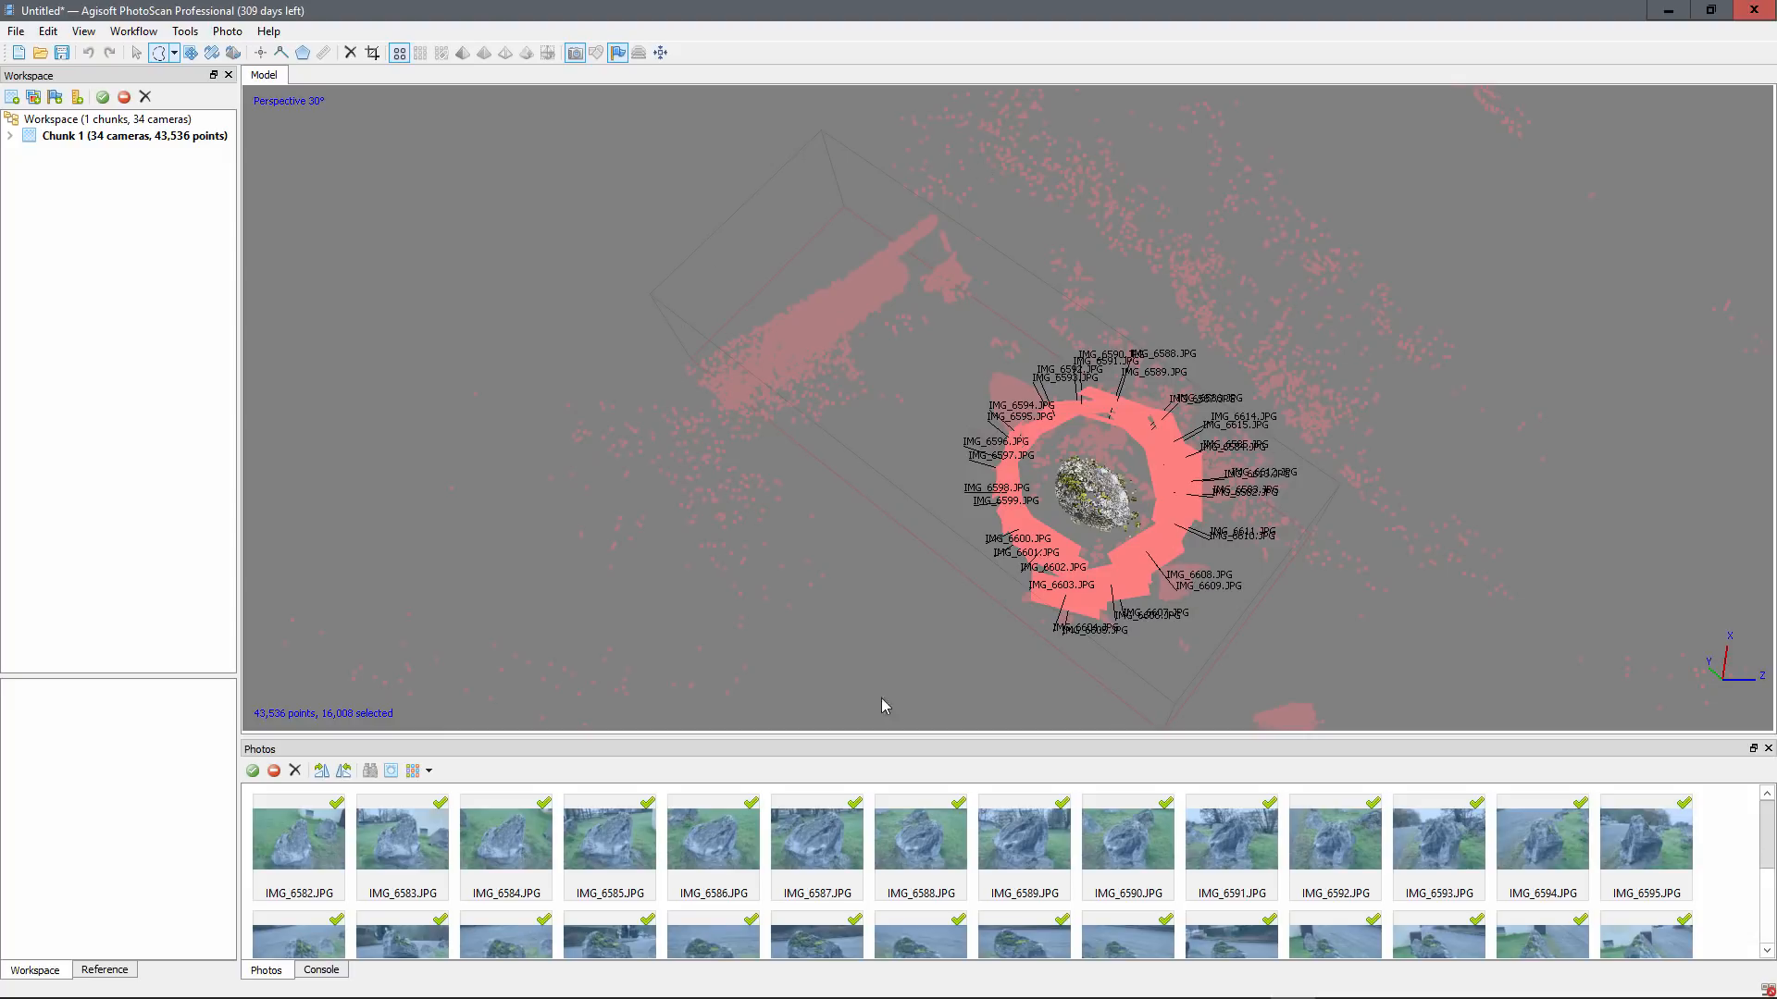
scroll(1212, 539, up, 3)
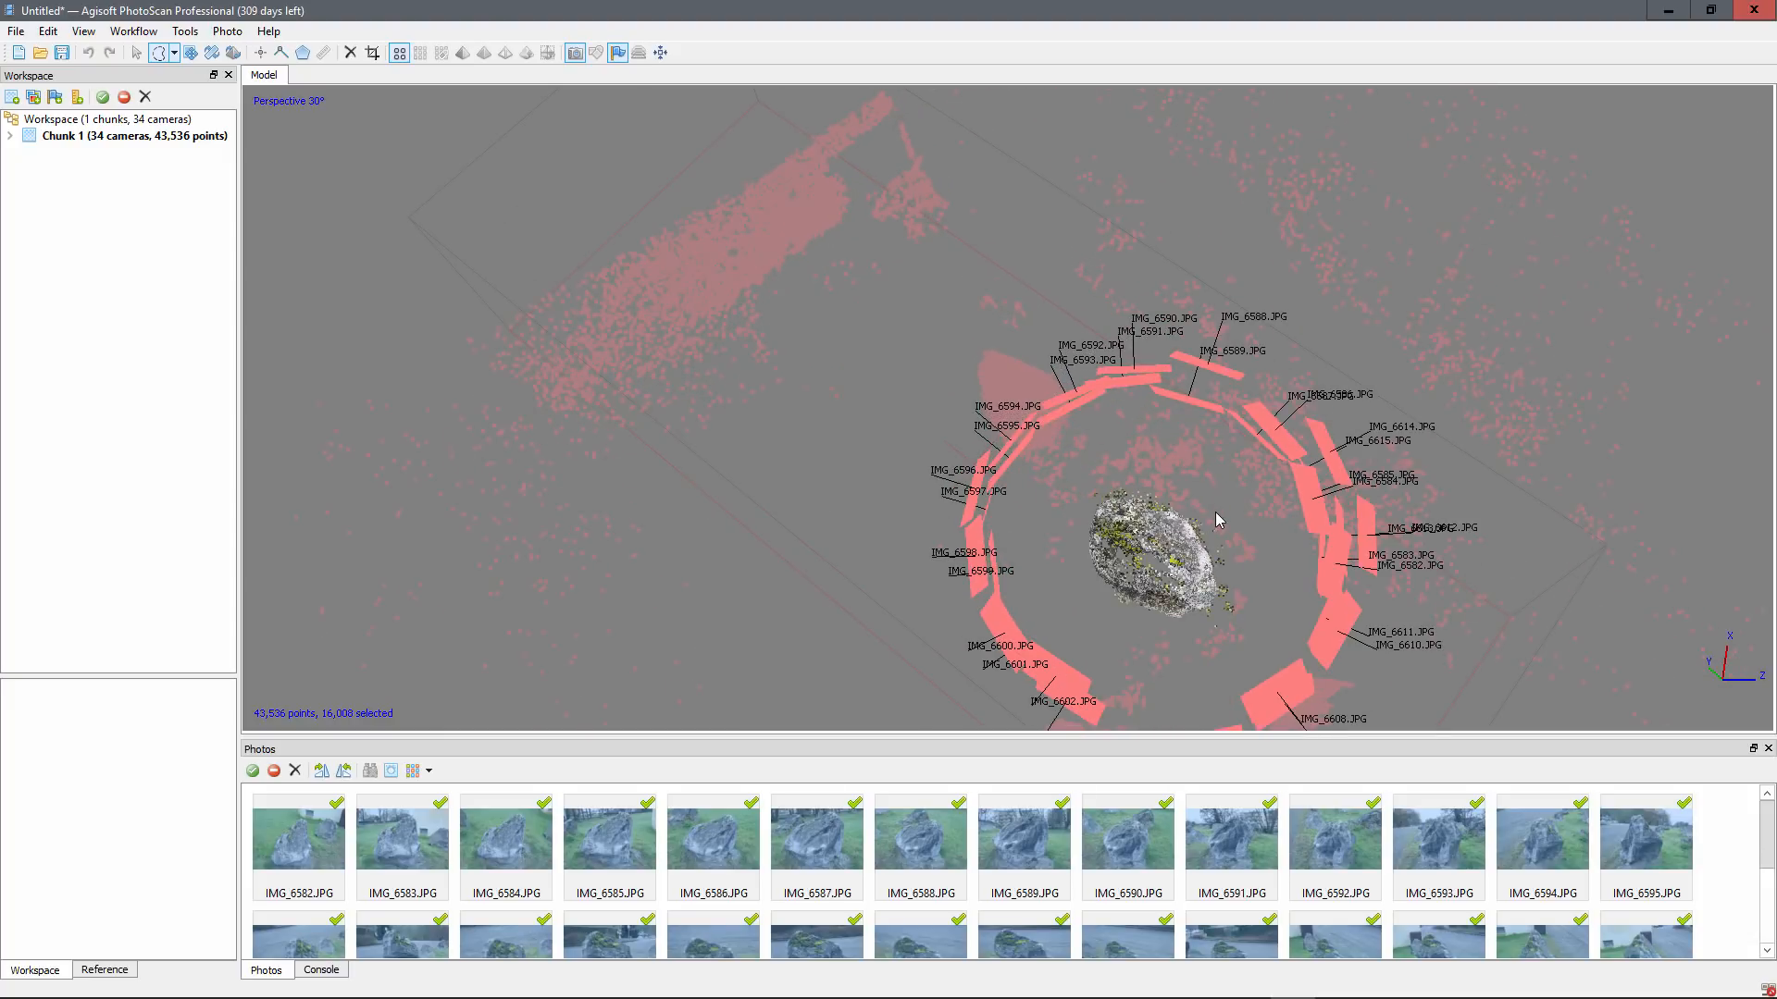
key(Delete)
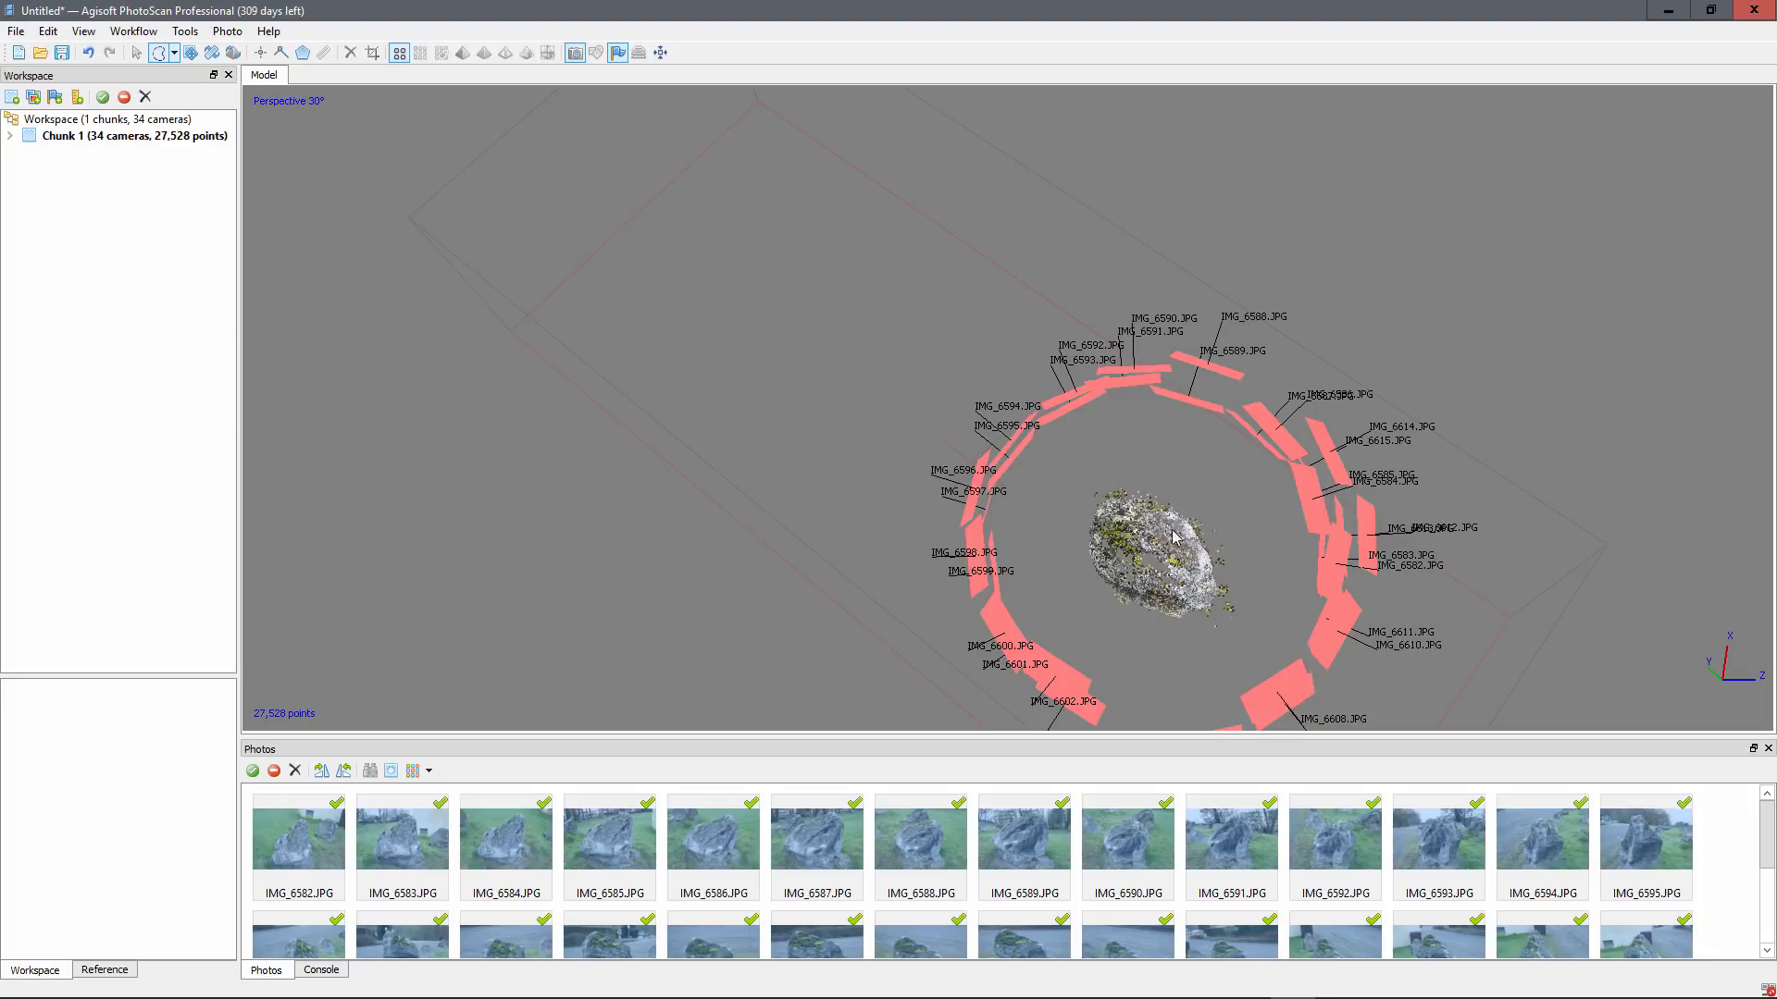
click(1008, 423)
Step: Select the stray ground points around the rock's base with Free-Form Selection and delete them from the sparse cloud
middle_drag(1036, 481, 940, 339)
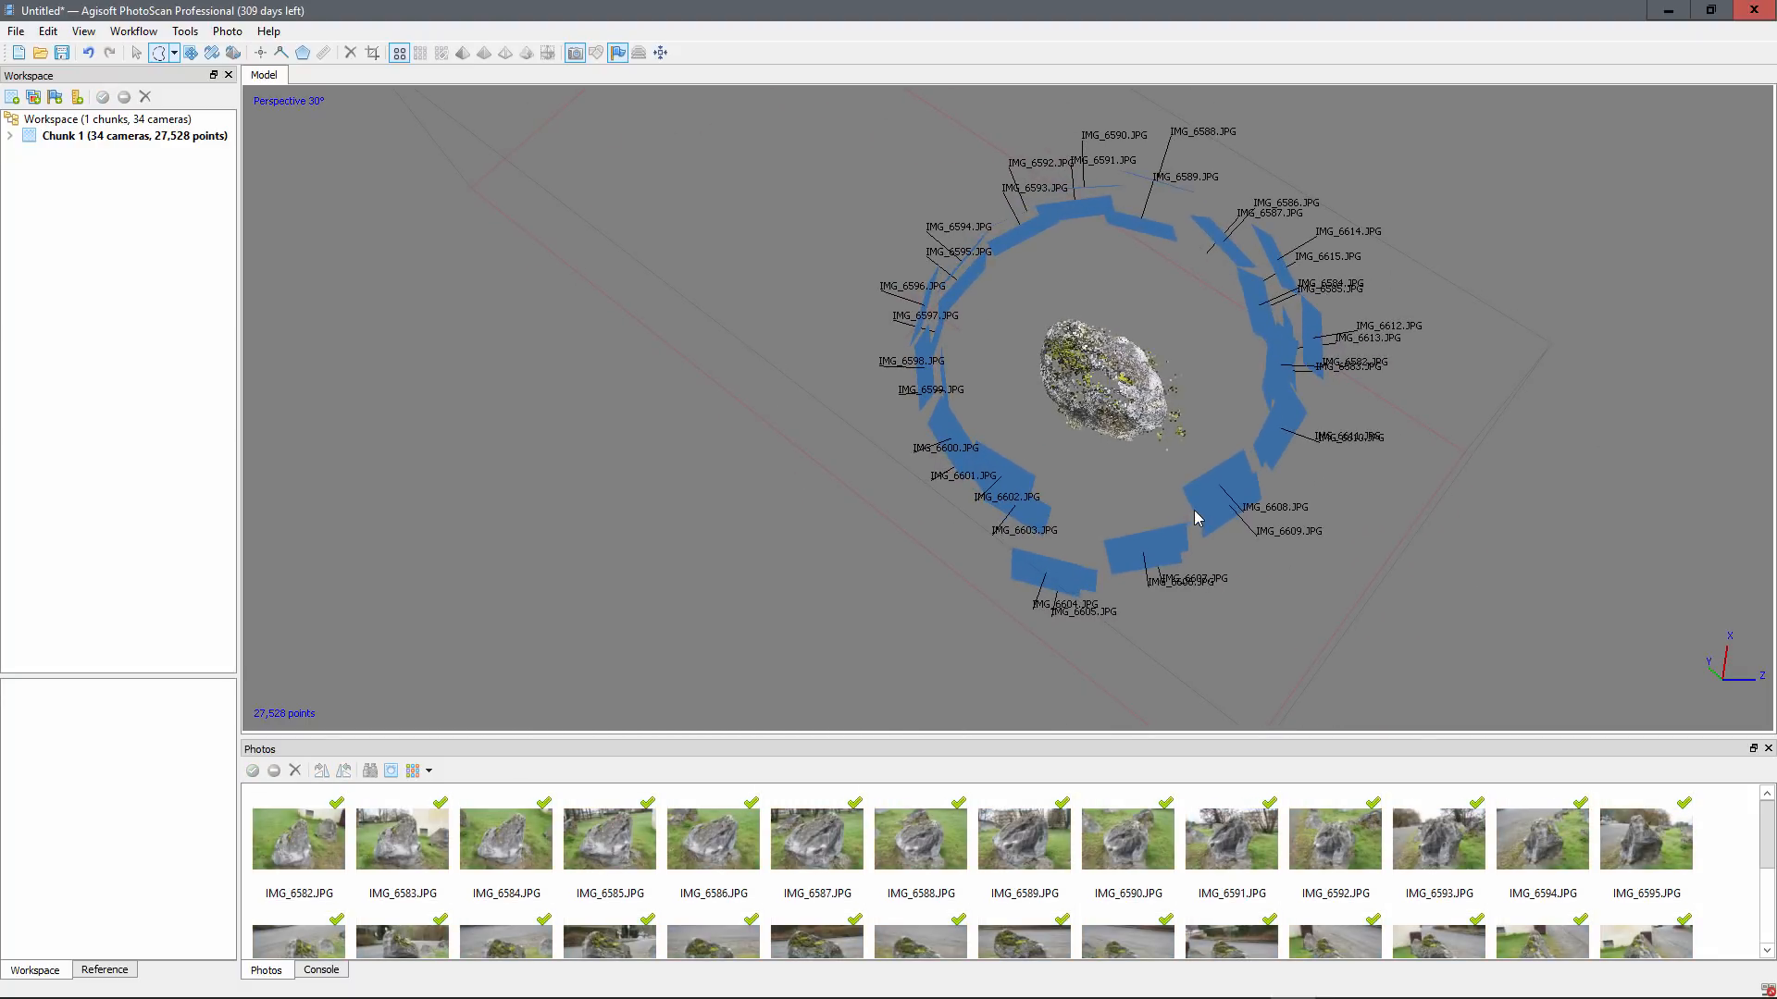
middle_drag(1195, 518, 971, 548)
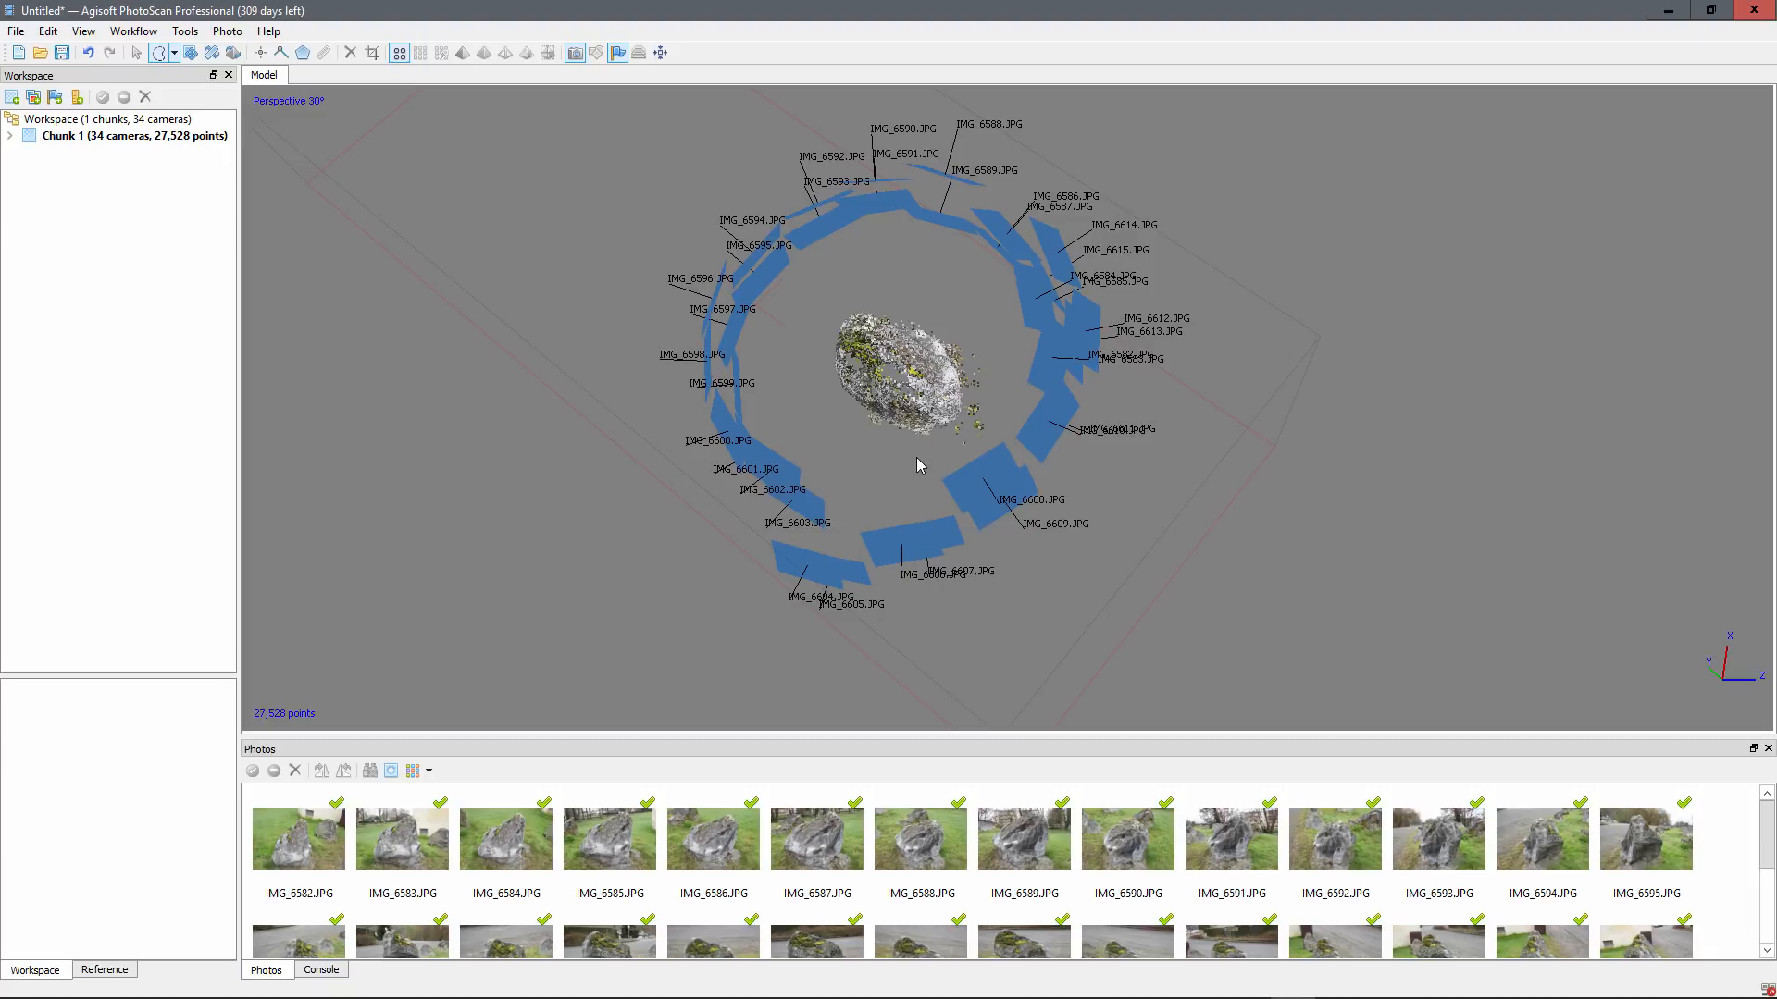
scroll(916, 463, up, 5)
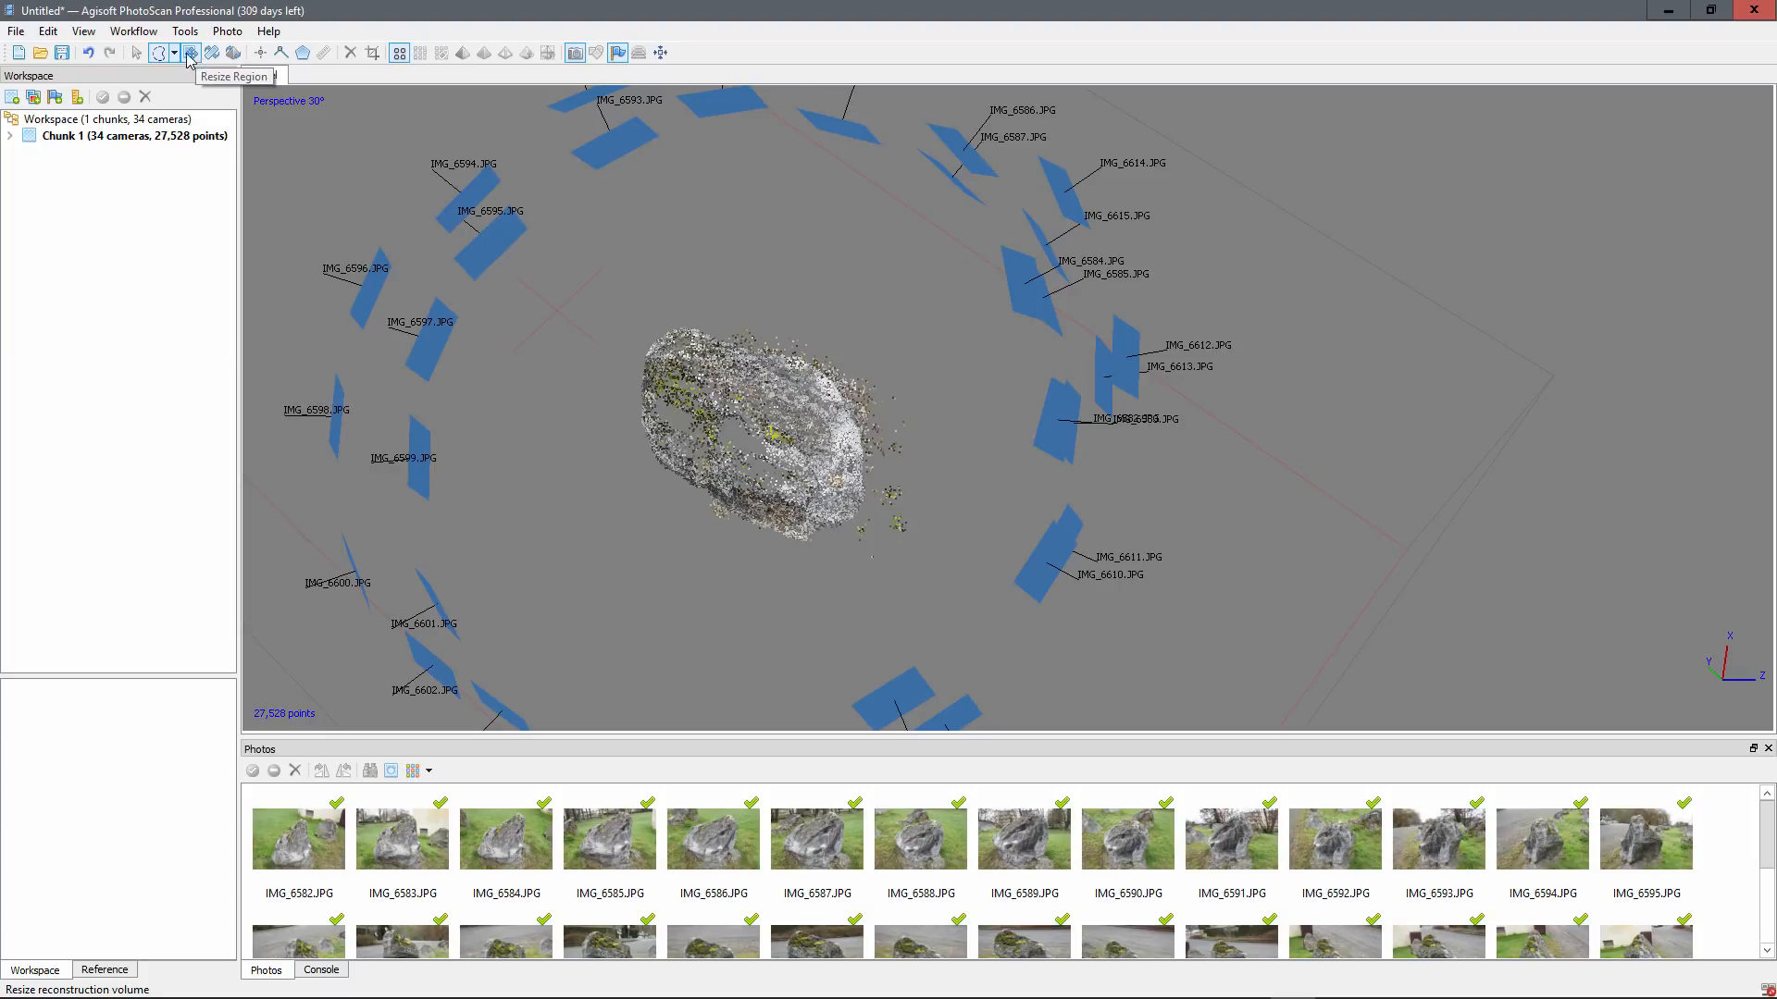
click(136, 53)
drag(472, 215, 802, 311)
scroll(922, 512, up, 3)
drag(797, 548, 944, 611)
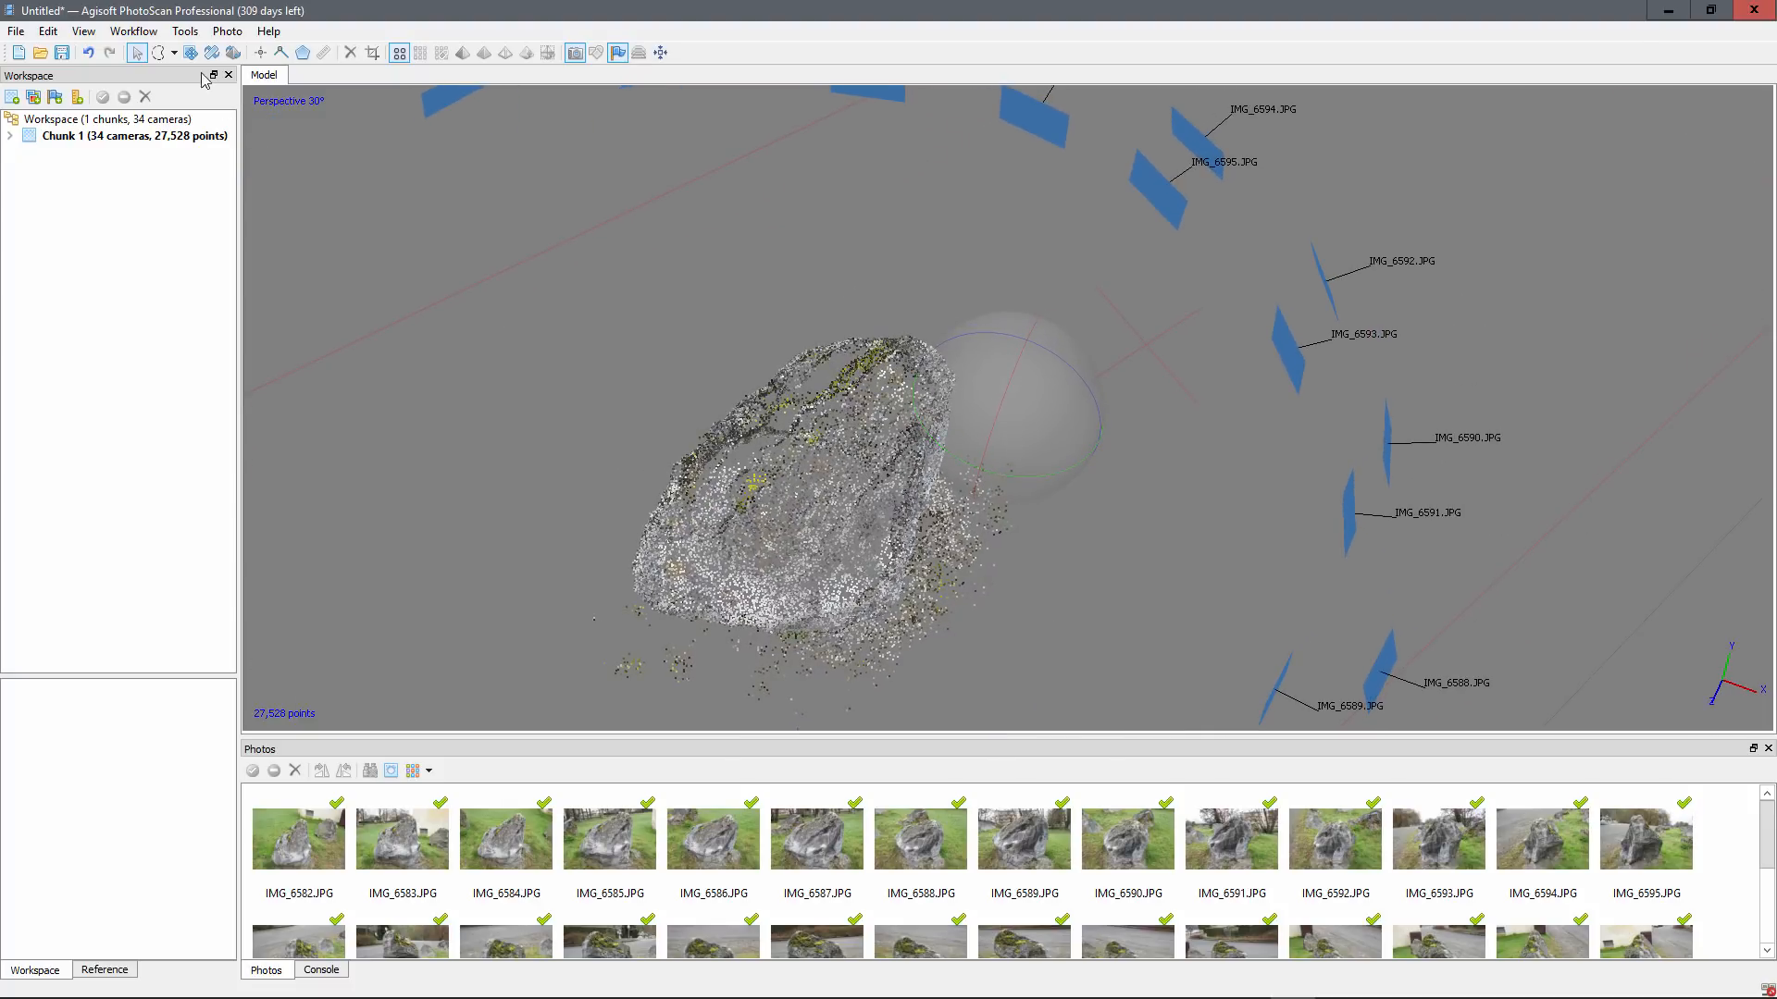
click(158, 53)
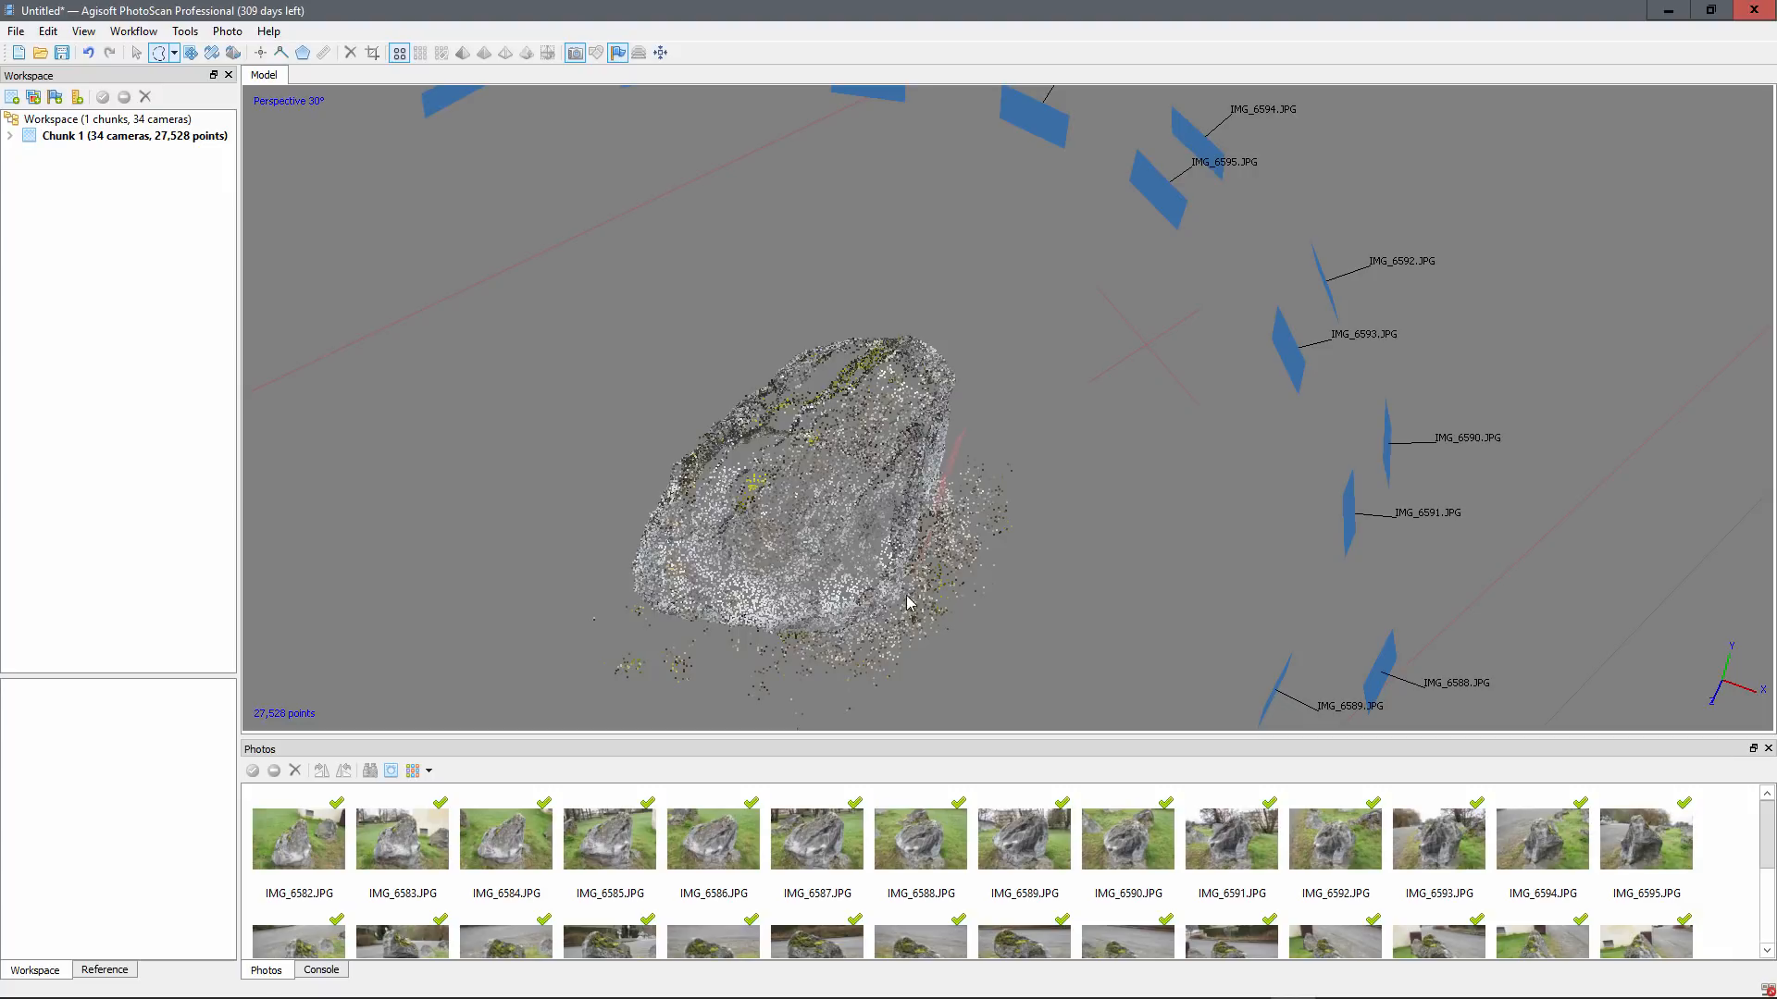
mouse_move(881, 635)
mouse_down()
mouse_move(622, 618)
mouse_move(541, 675)
mouse_move(926, 722)
mouse_move(1225, 536)
mouse_move(1101, 510)
mouse_up()
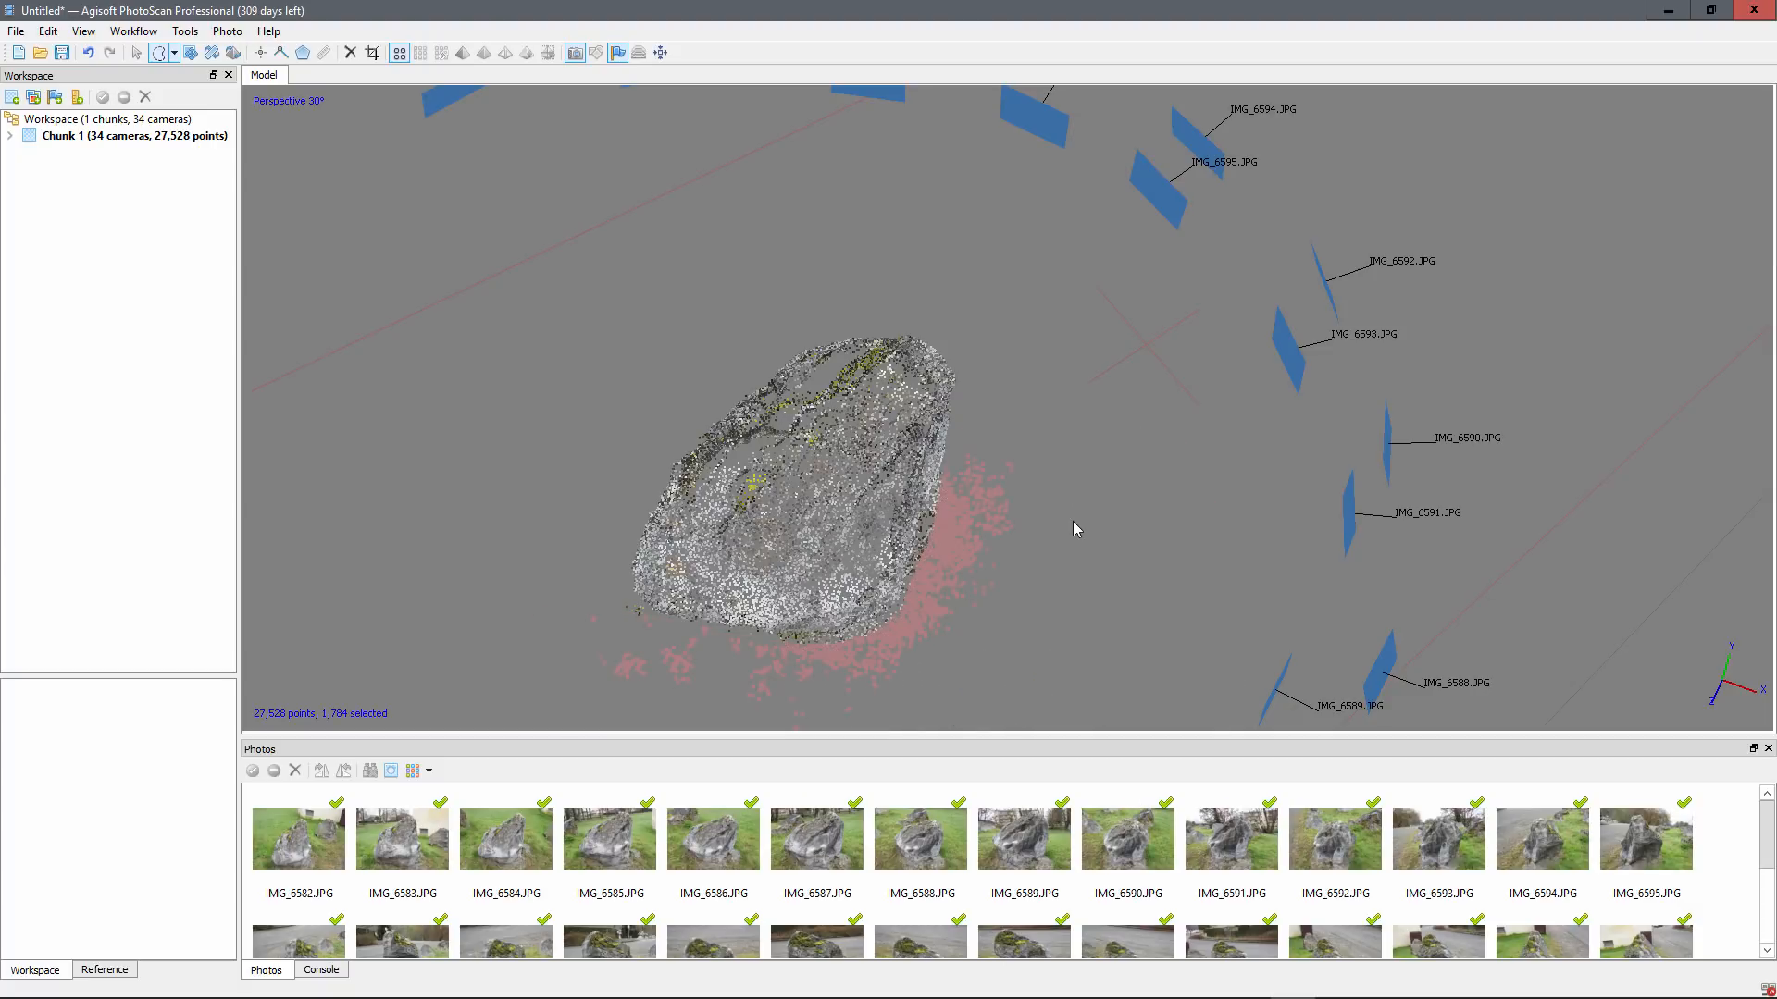
key(Delete)
Step: Build the dense cloud with High quality and Aggressive depth filtering
key(0)
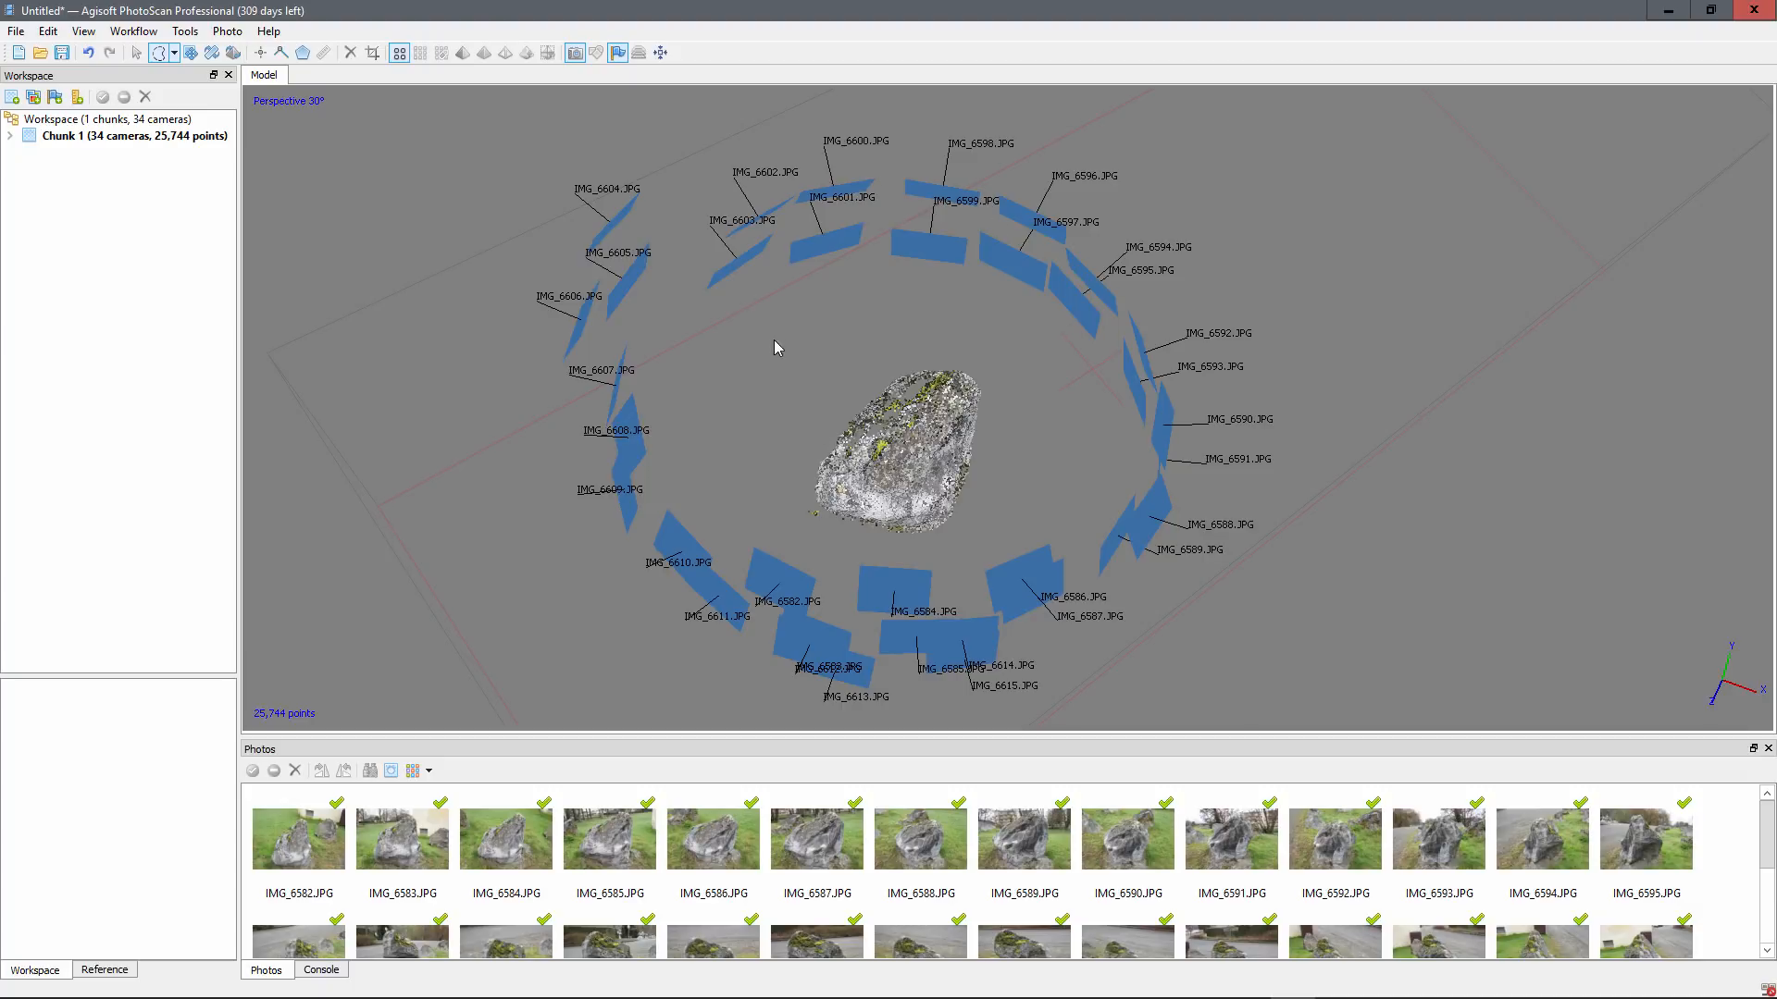
scroll(775, 347, down, 3)
scroll(963, 439, up, 4)
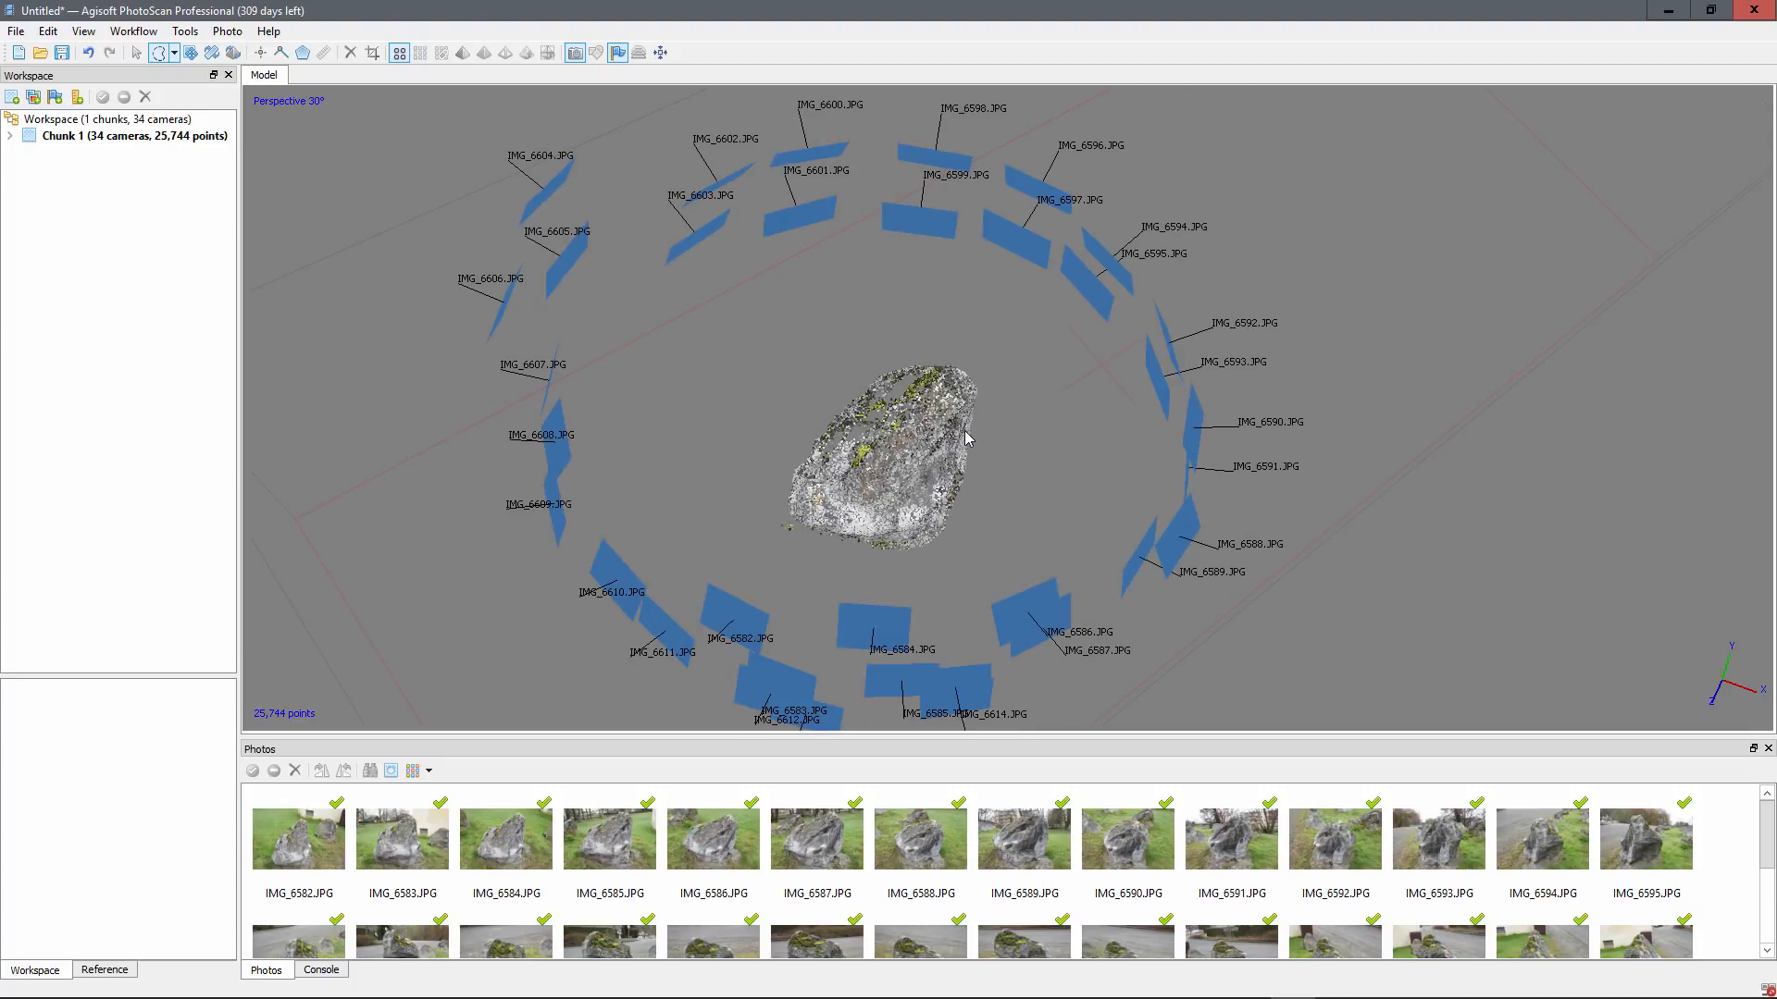
click(134, 30)
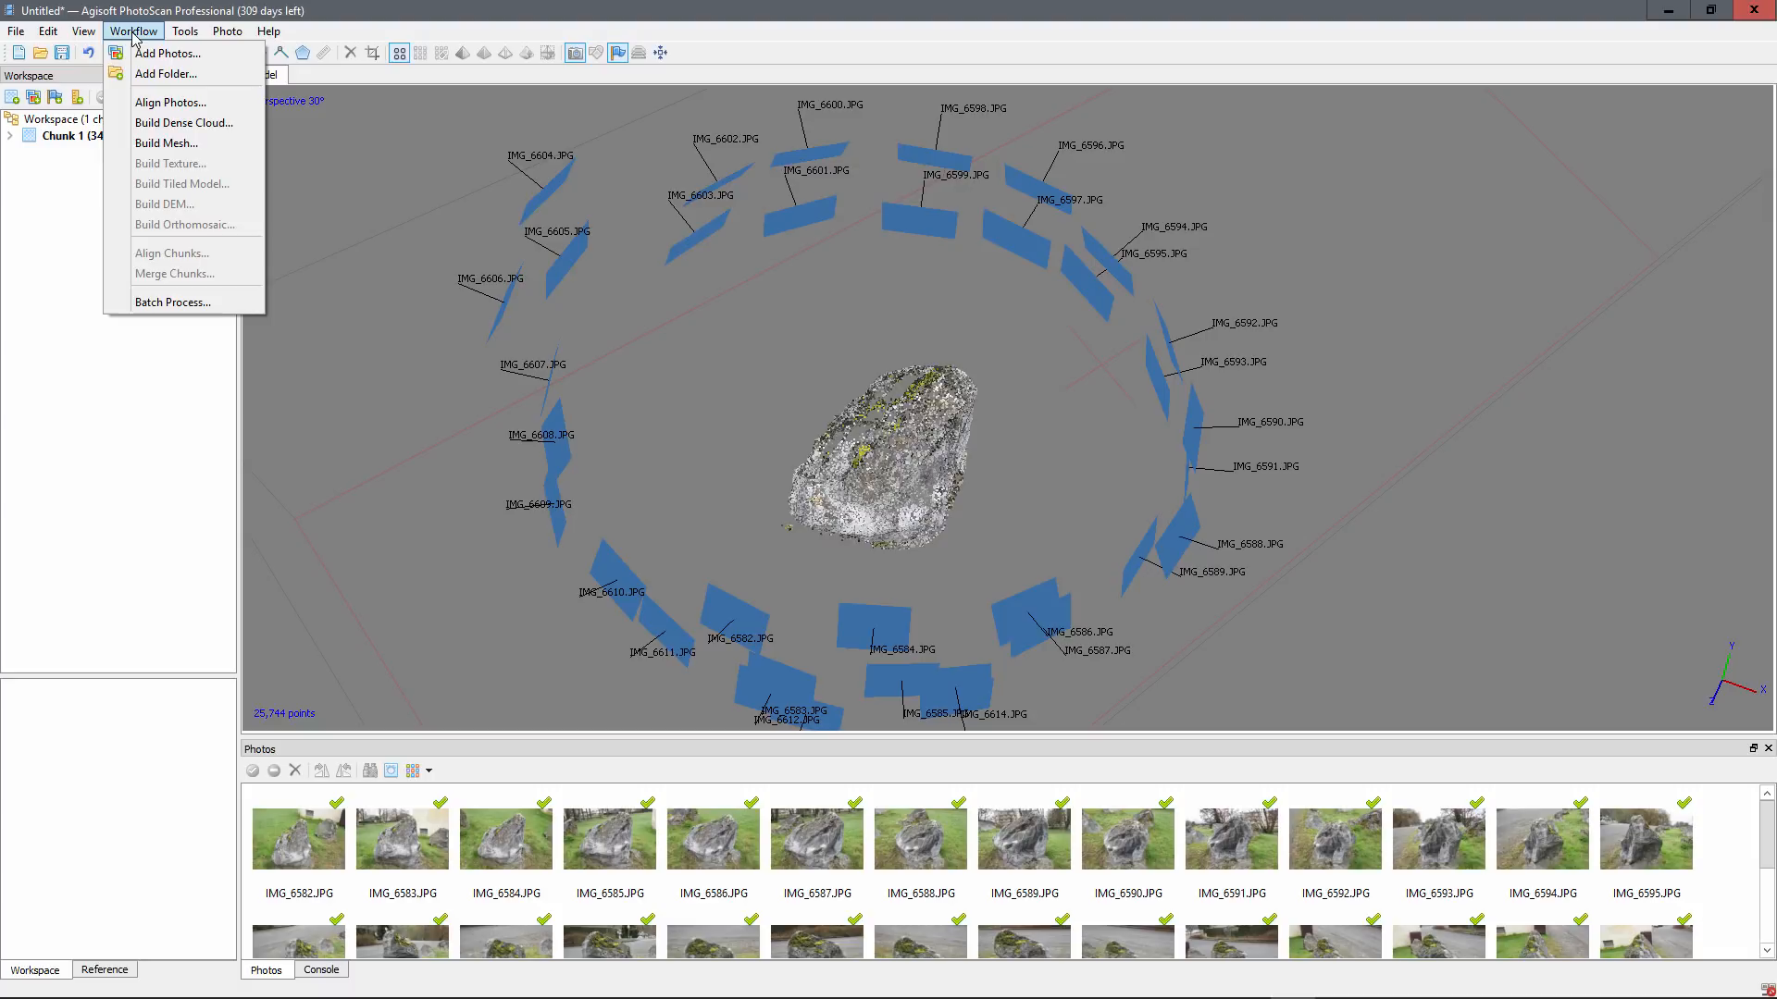
click(175, 122)
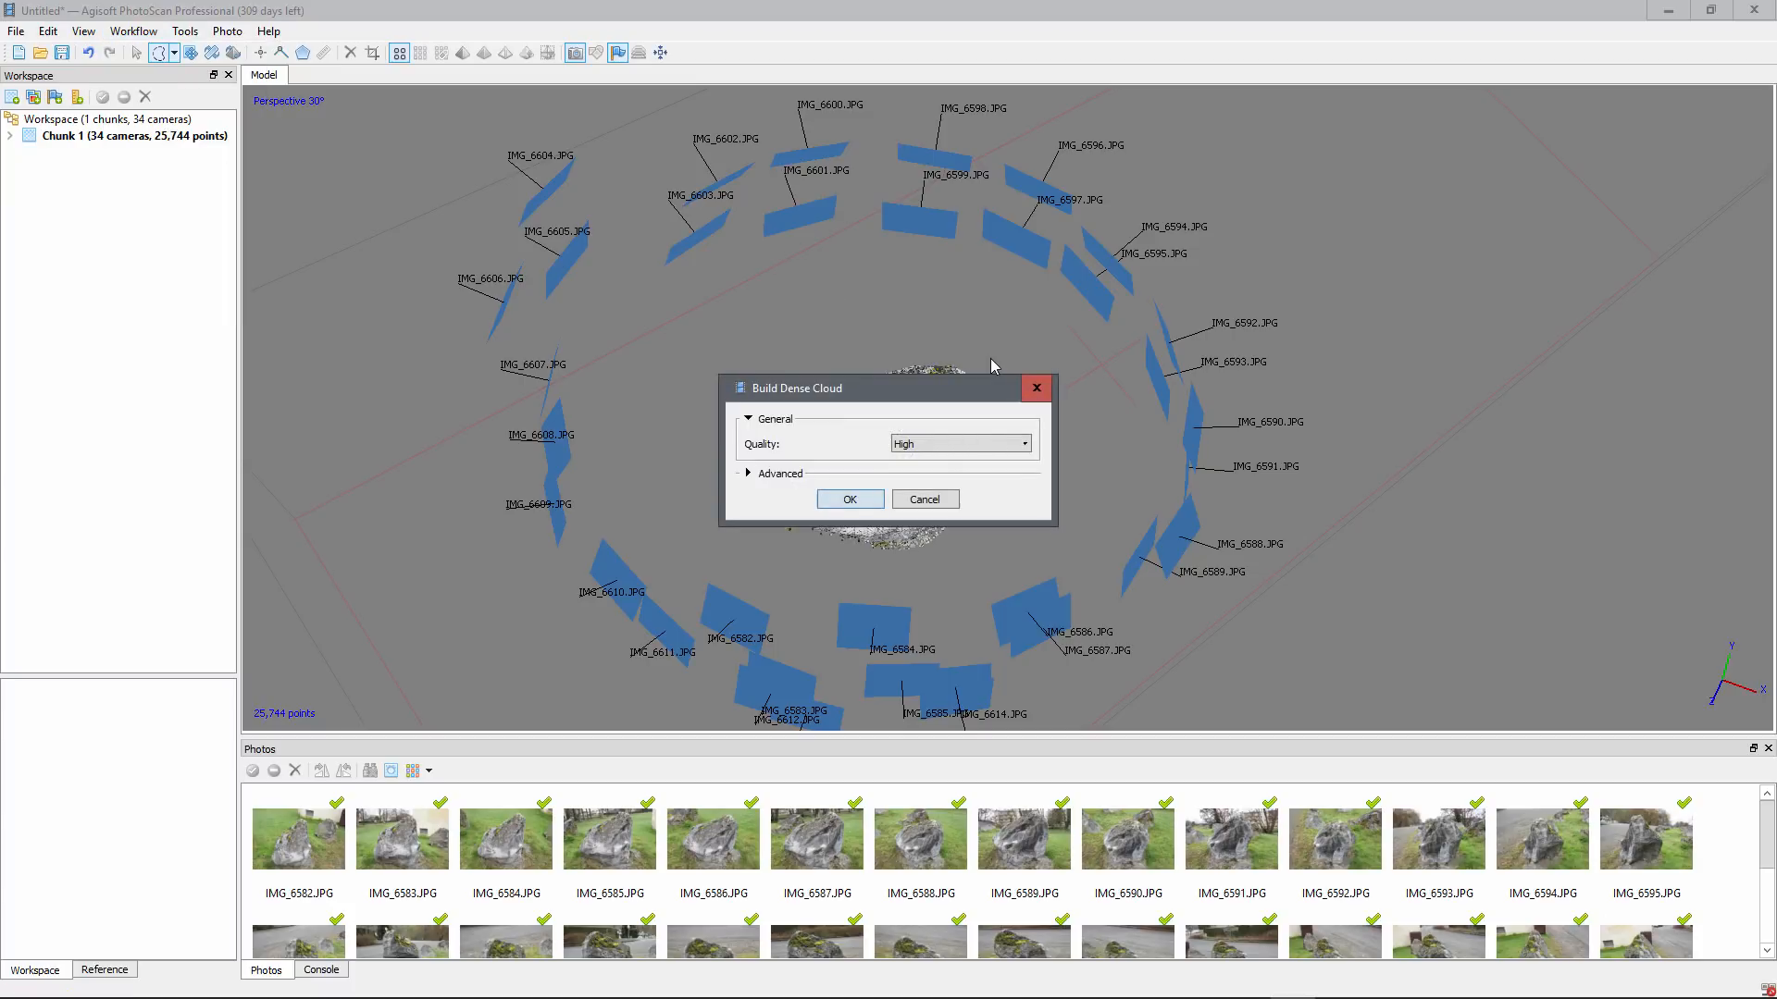
click(955, 446)
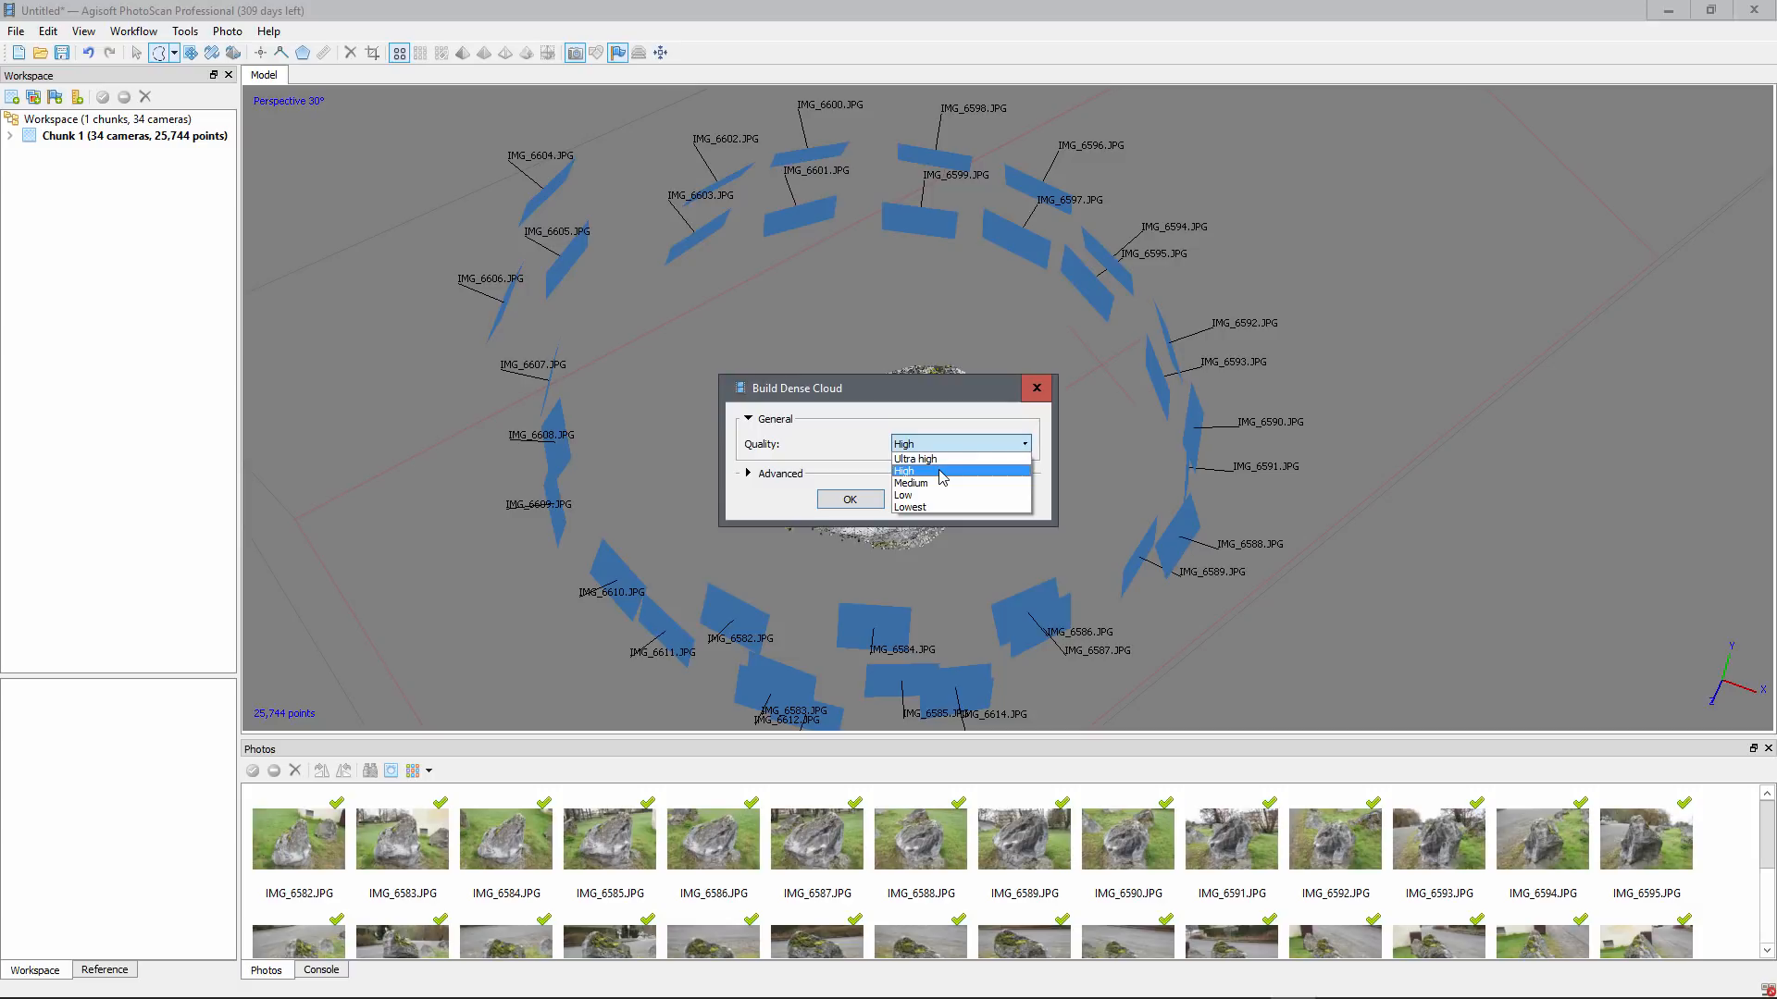
click(942, 471)
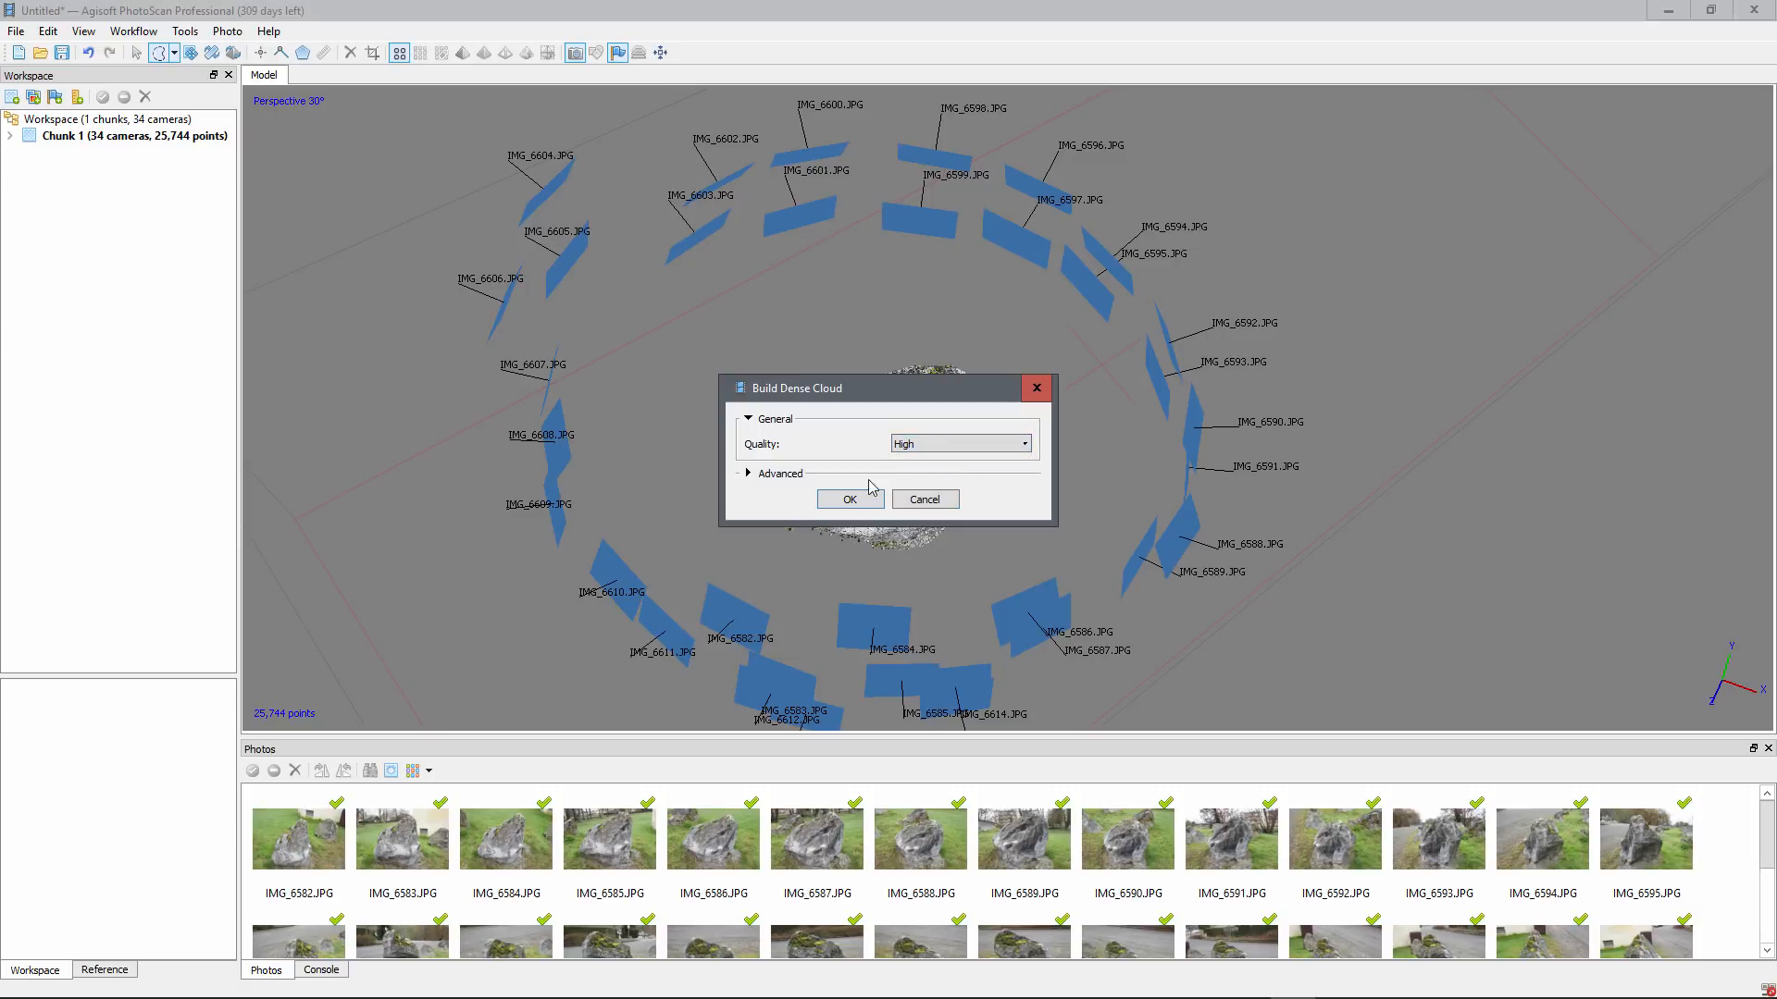
click(751, 474)
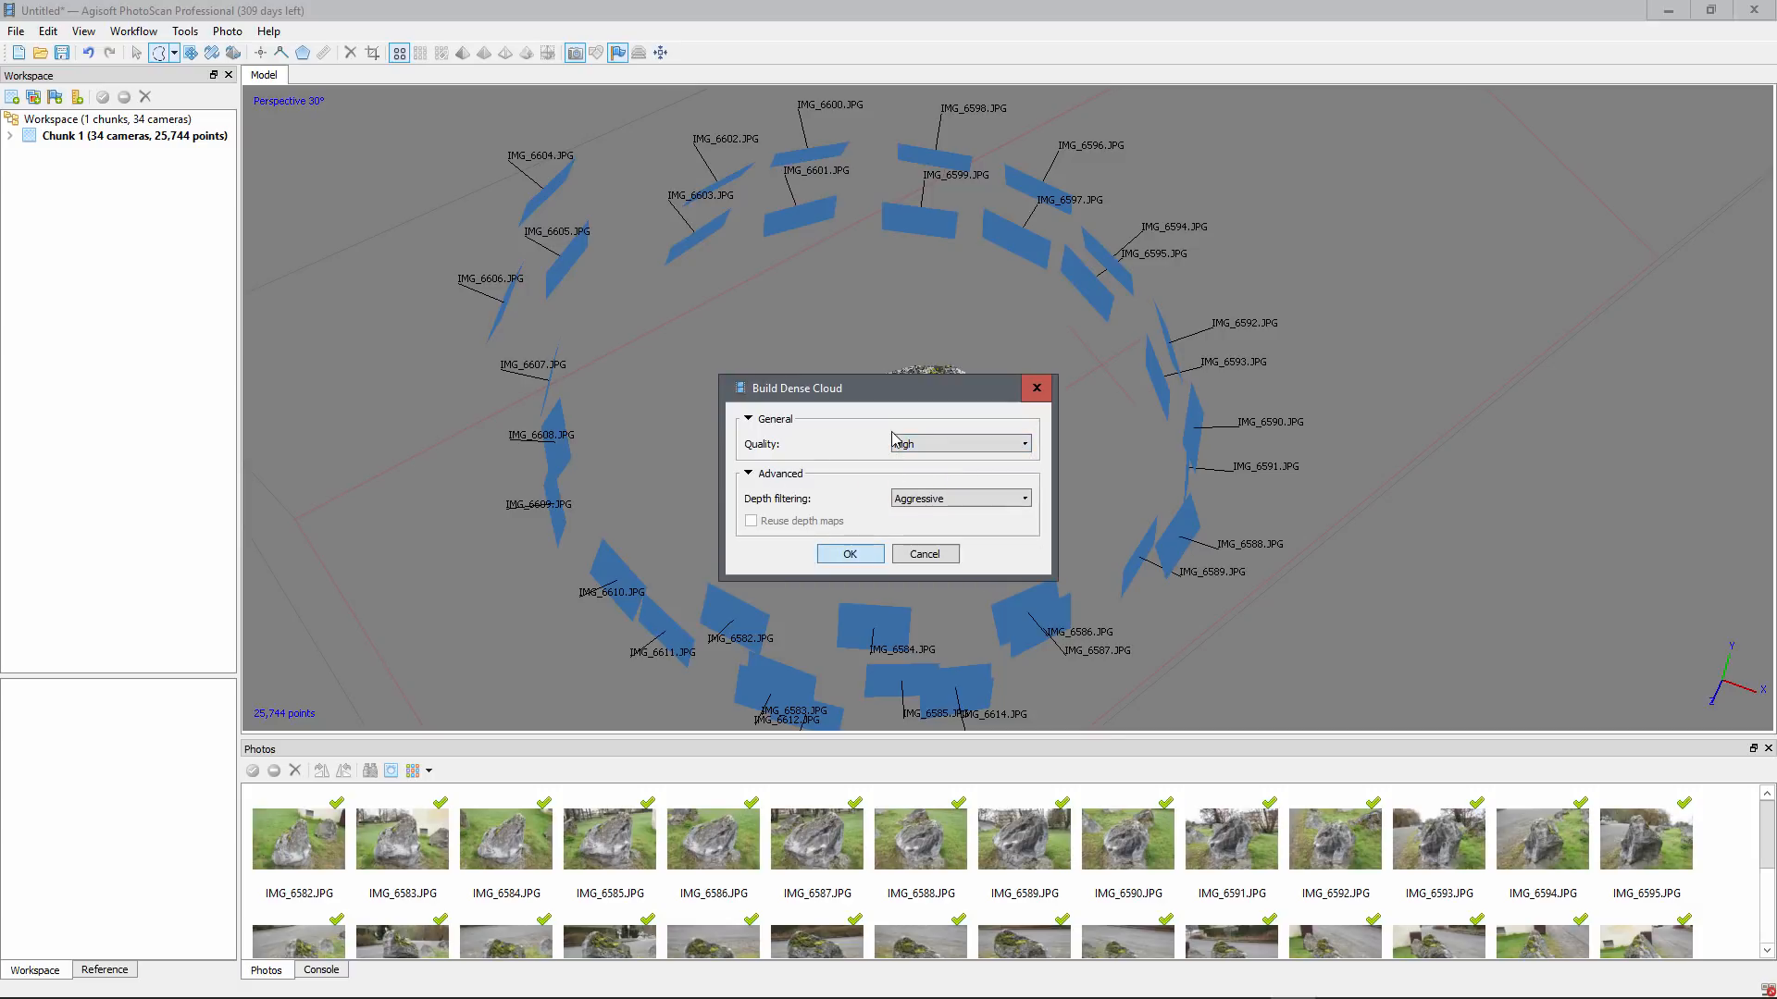
click(865, 555)
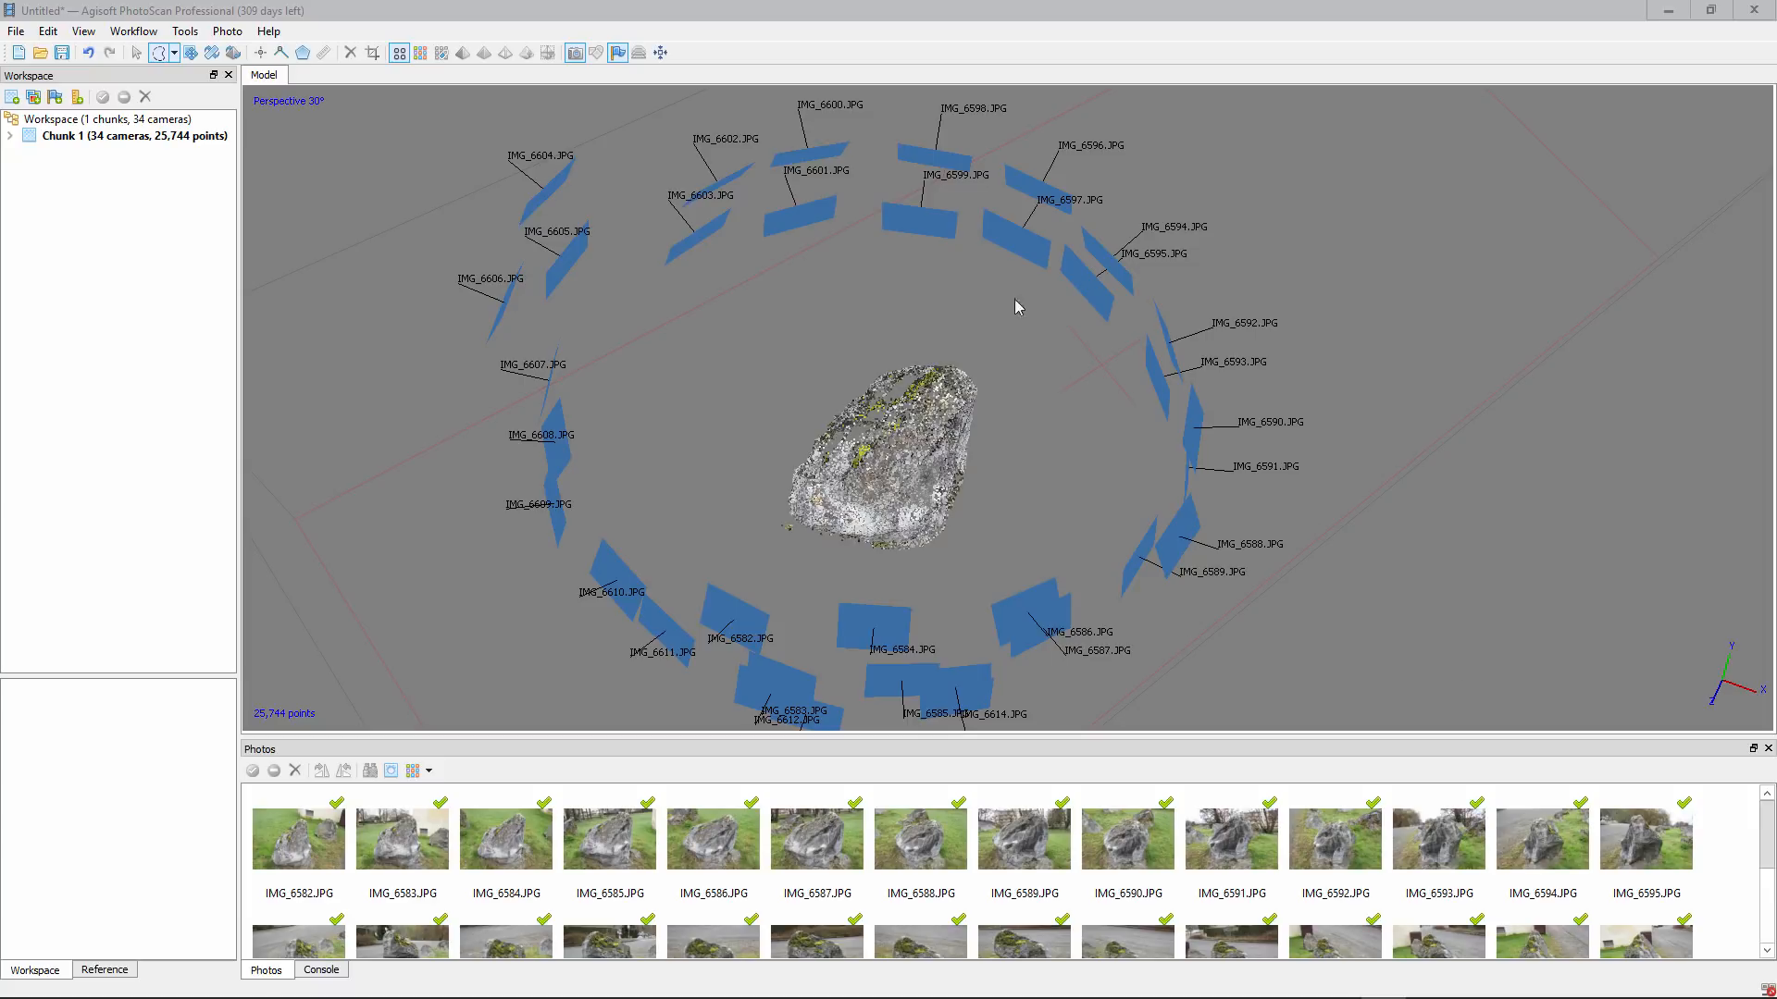
Step: Display the dense point cloud and inspect the reconstructed rock and its surrounding ground
scroll(931, 460, up, 3)
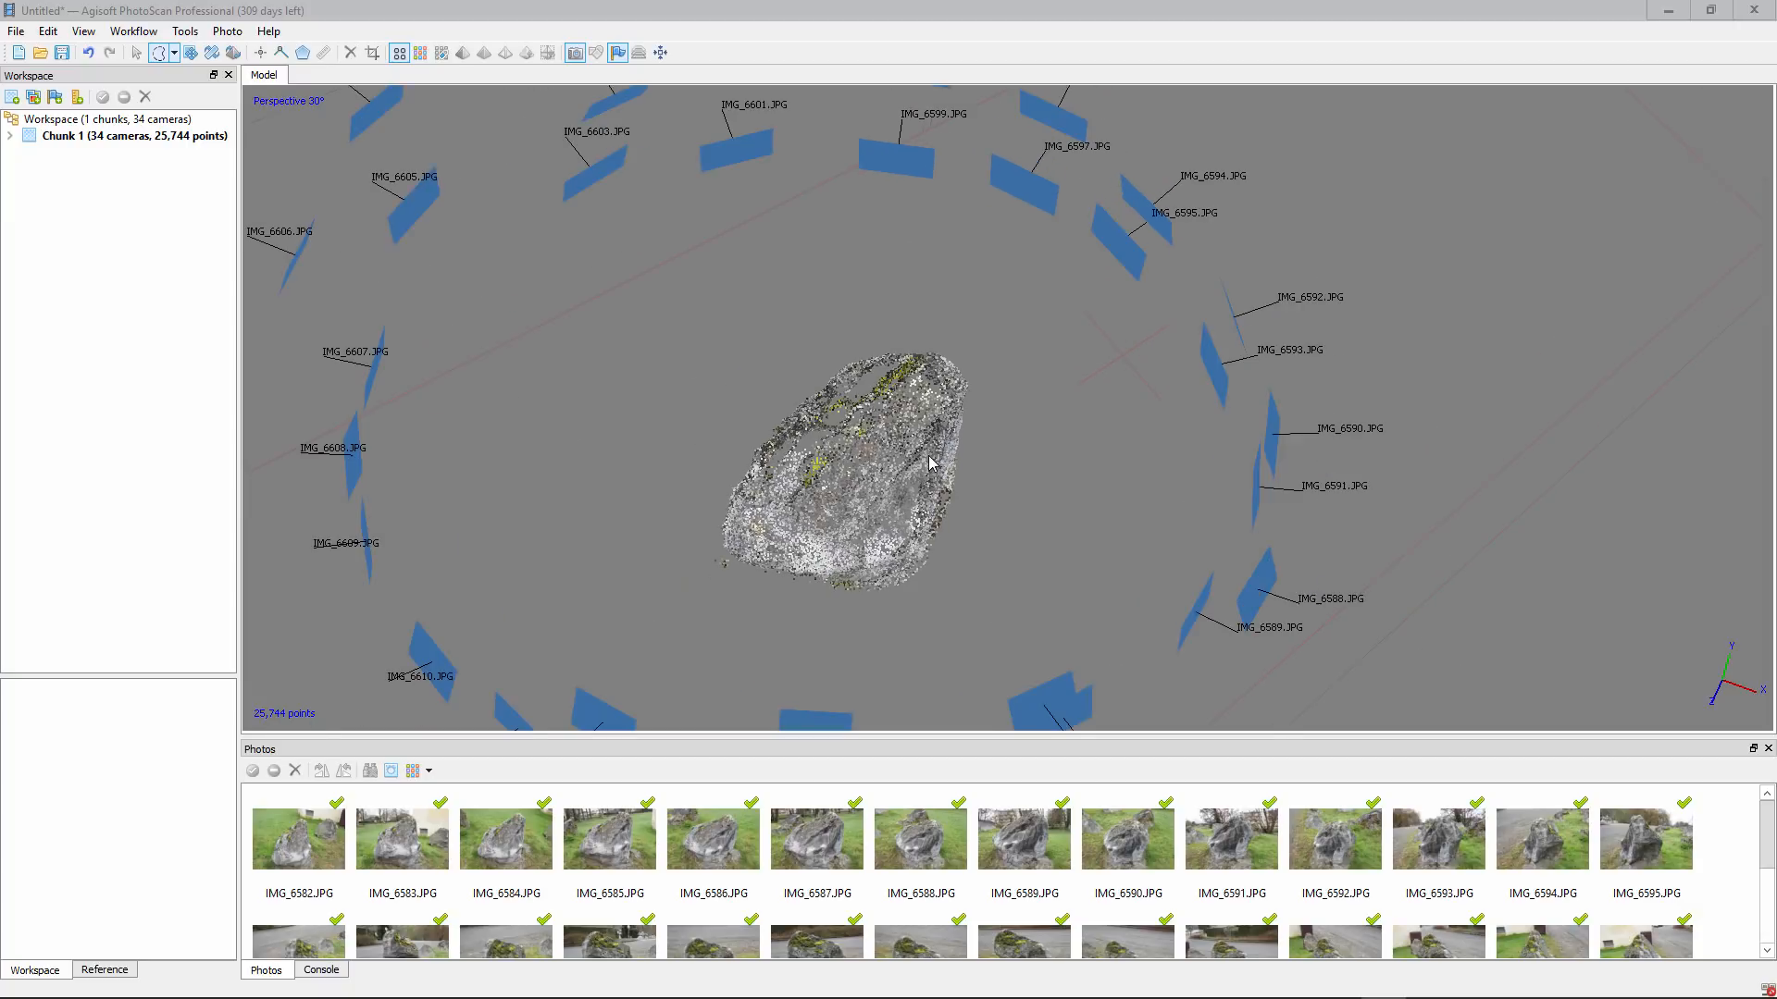
click(426, 57)
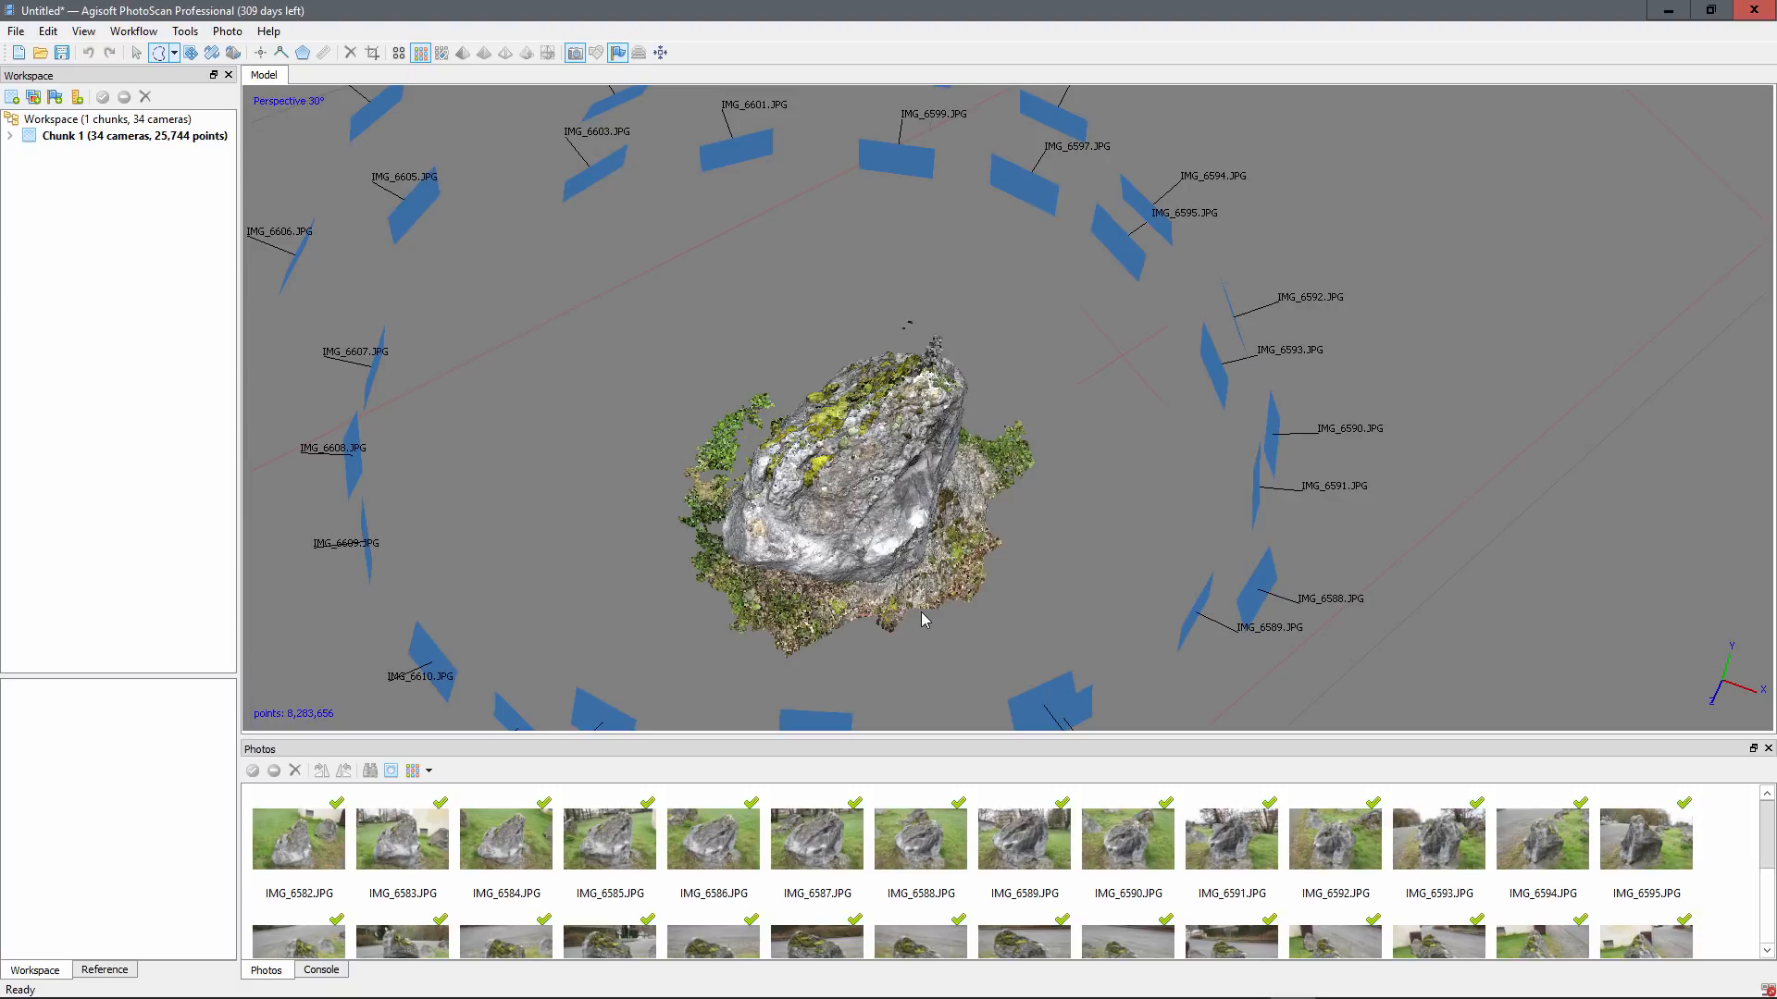
drag(927, 588, 930, 516)
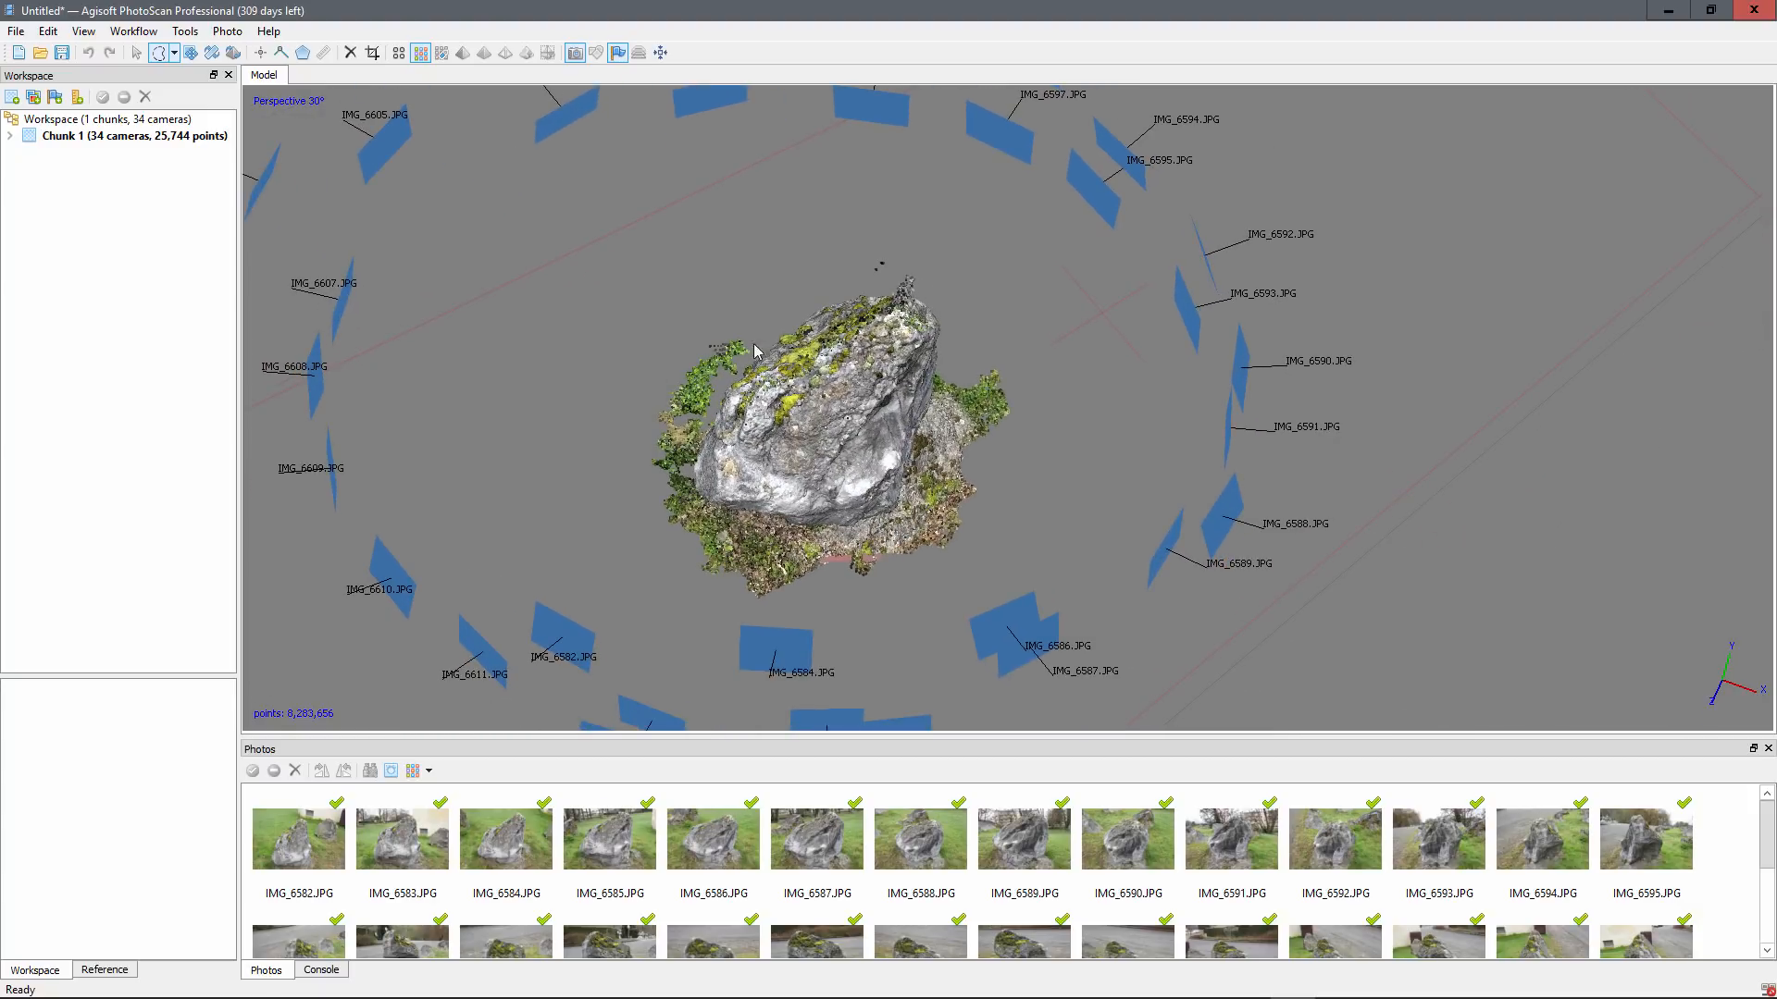
drag(663, 379, 663, 375)
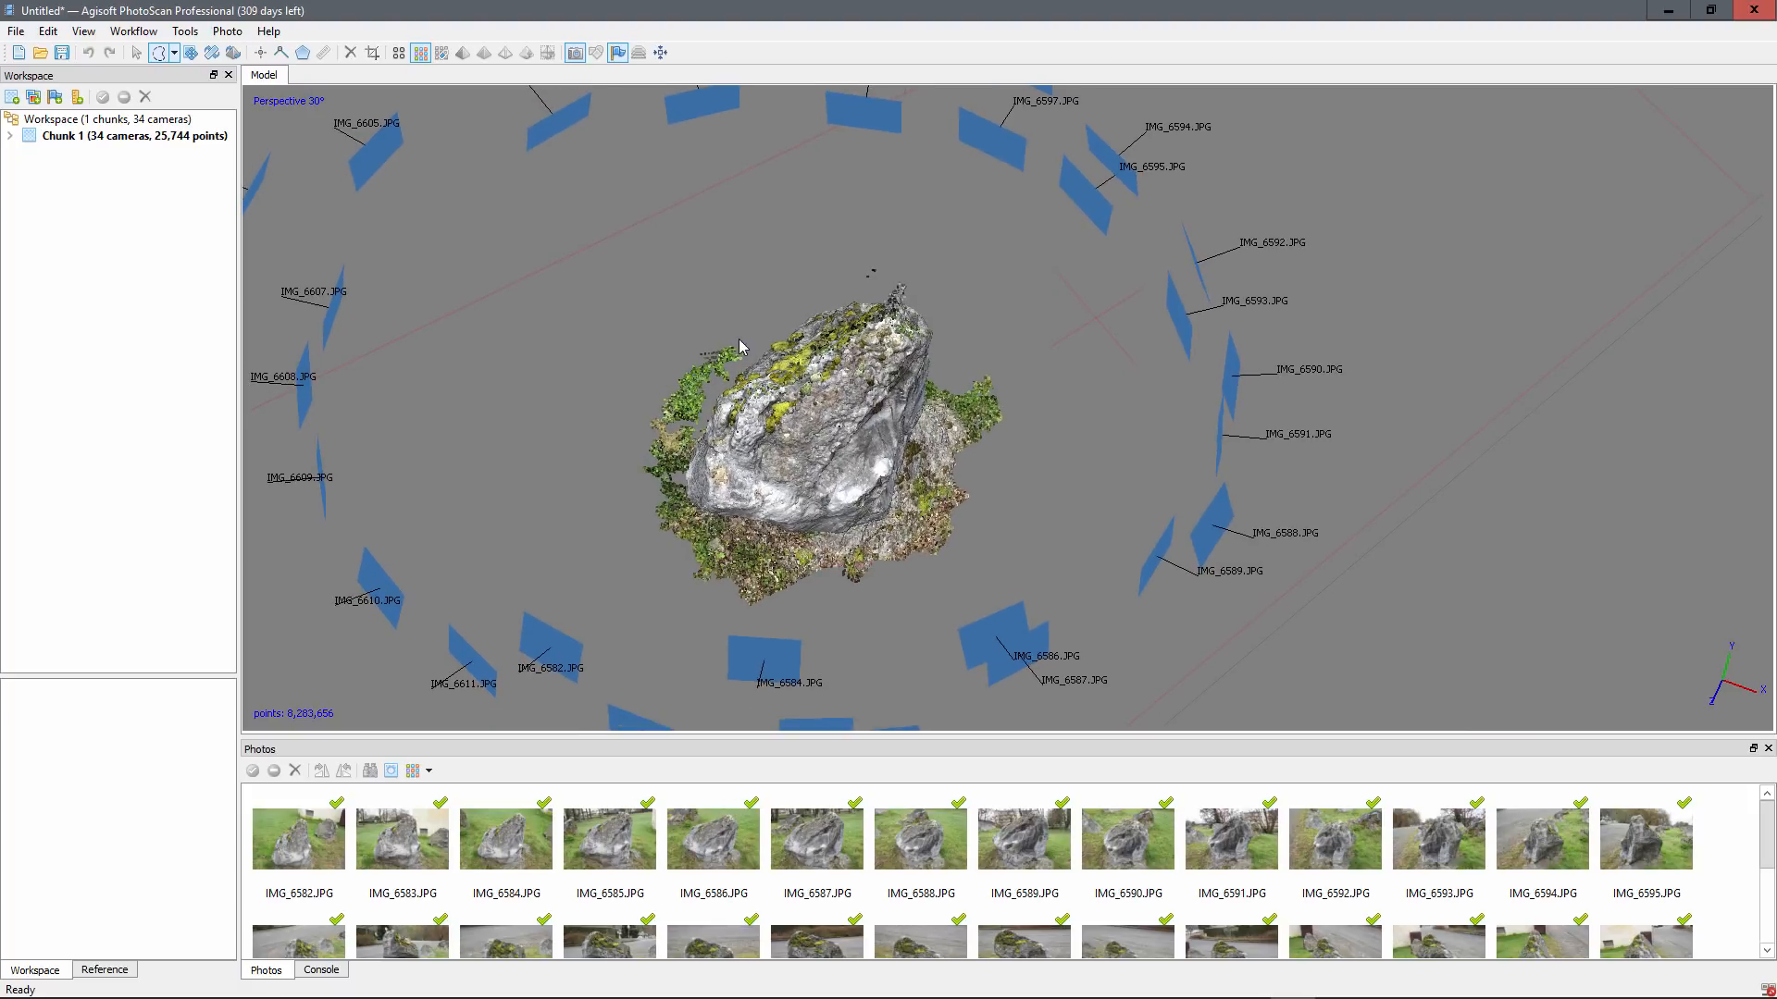
middle_drag(746, 338, 696, 337)
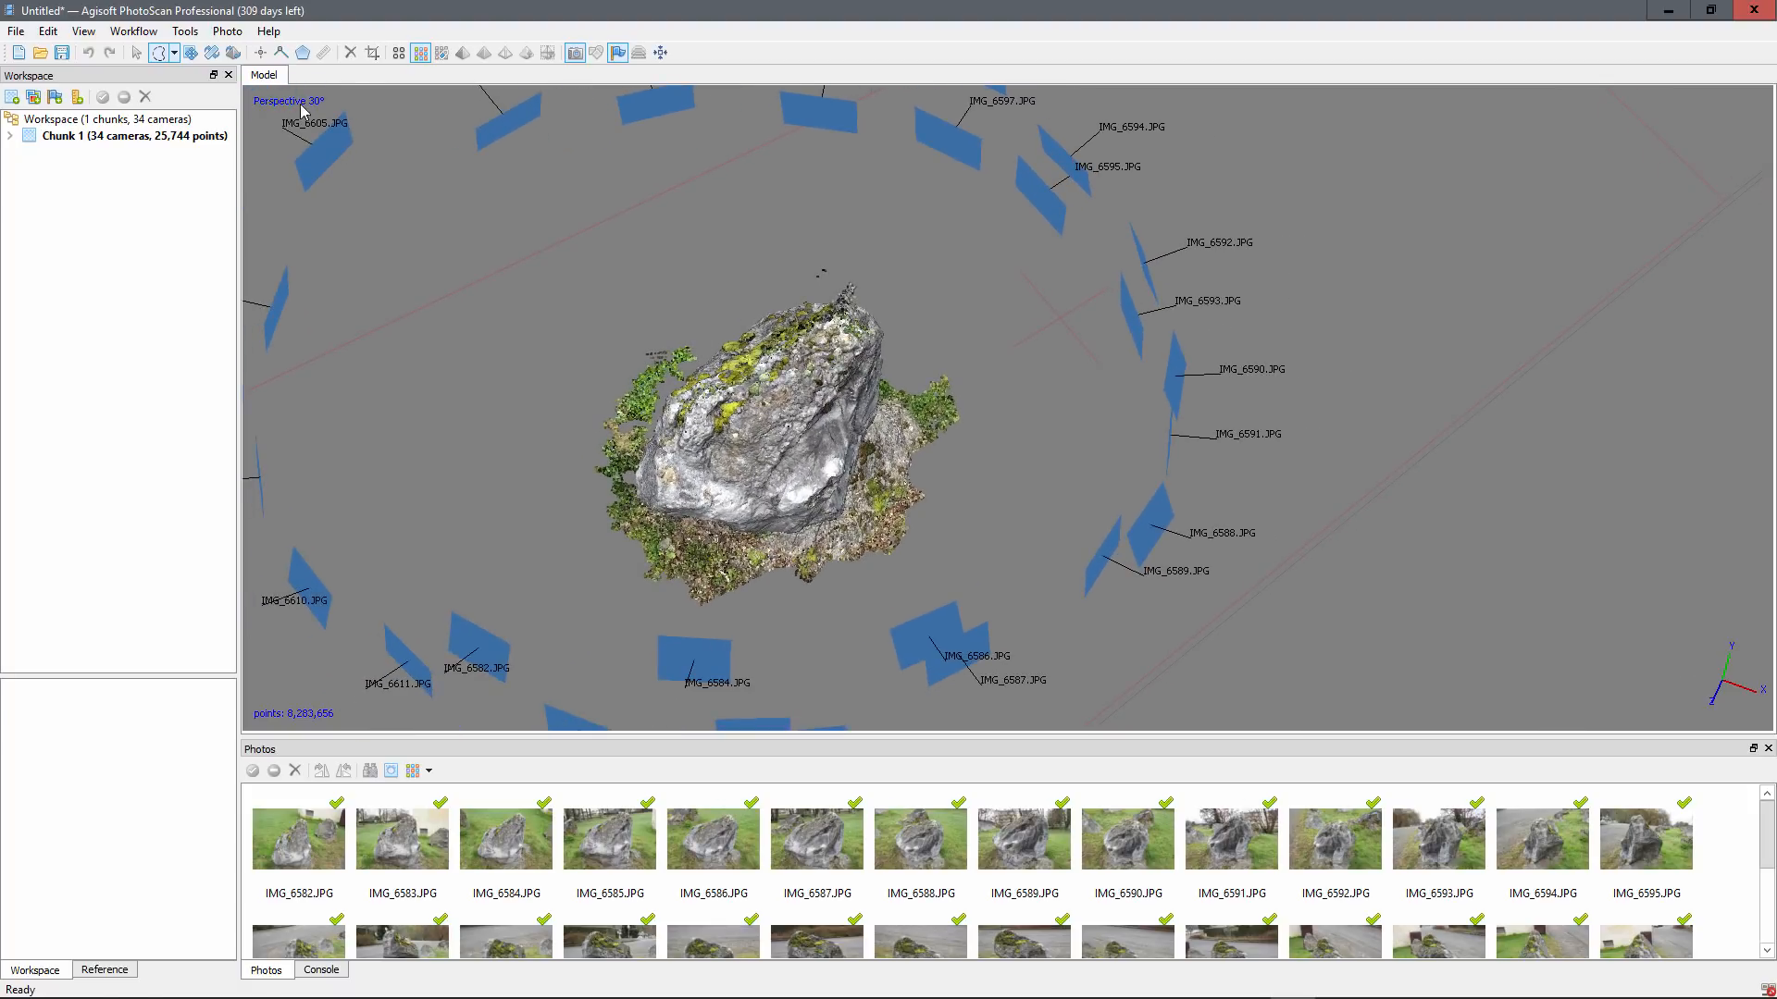
click(137, 54)
drag(759, 394, 639, 337)
scroll(778, 481, up, 4)
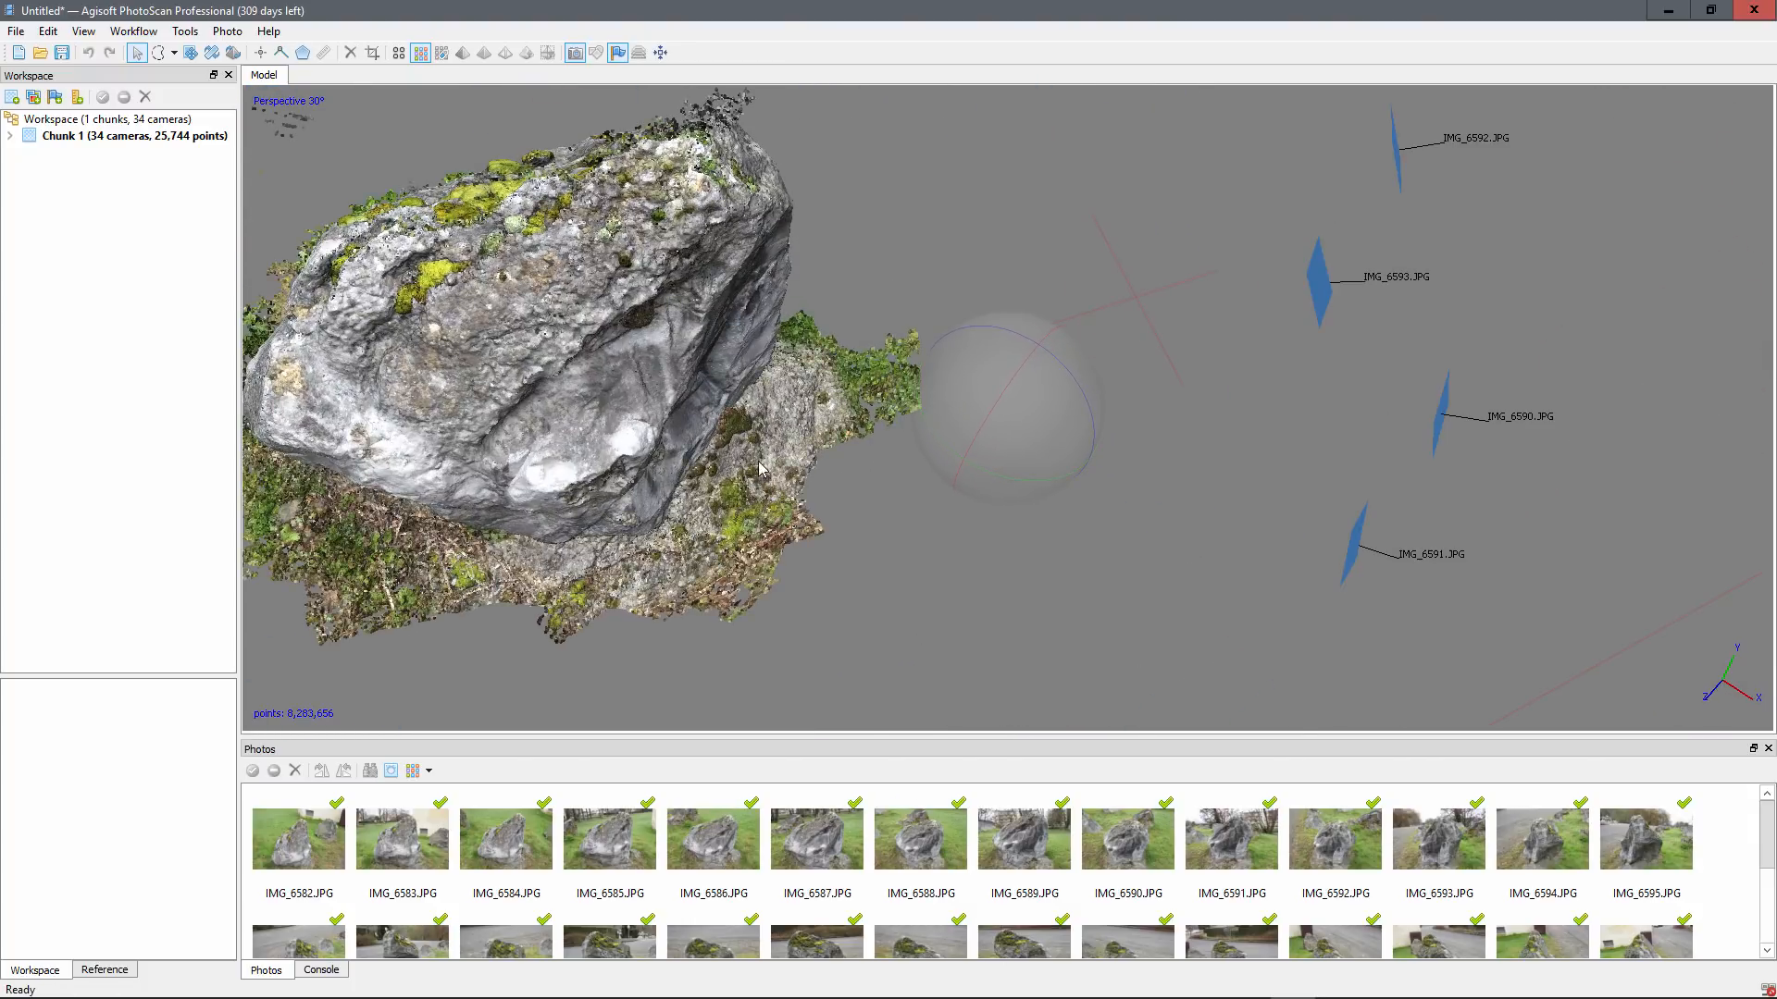
scroll(759, 469, down, 2)
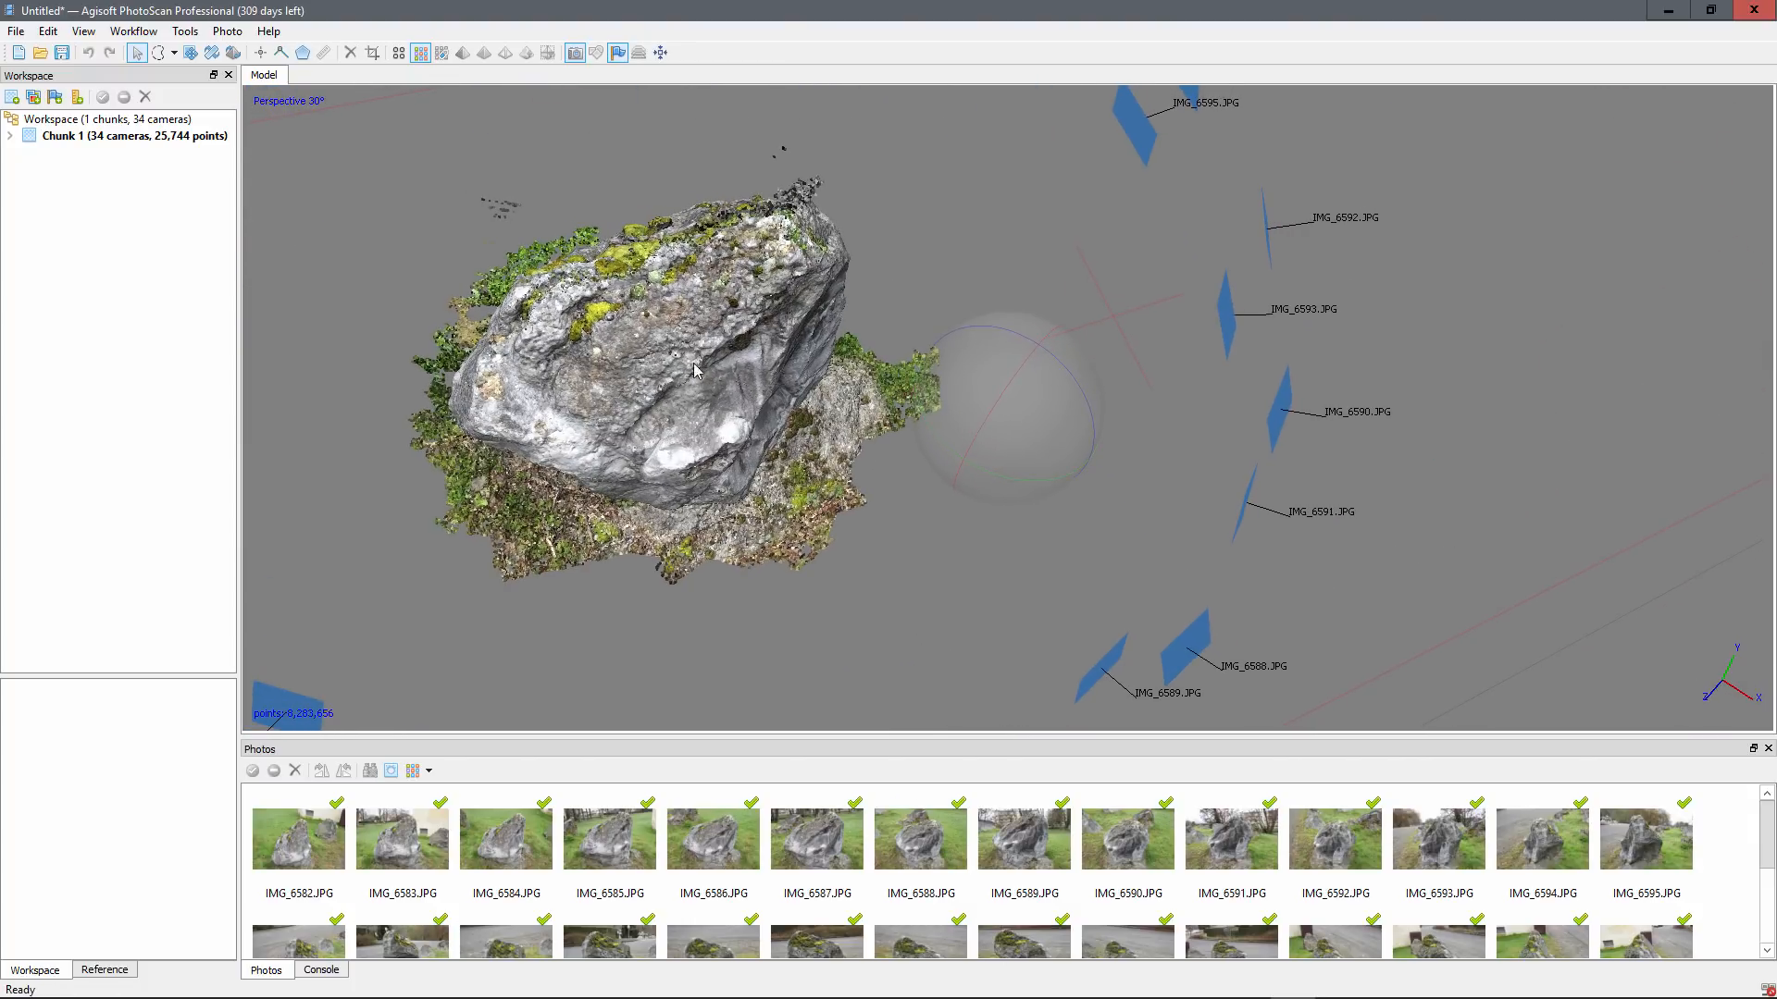
Step: Select the ground points along the front of the rock's base with Free-Form Selection and delete them from the dense cloud
right_drag(673, 364, 847, 391)
scroll(833, 384, up, 3)
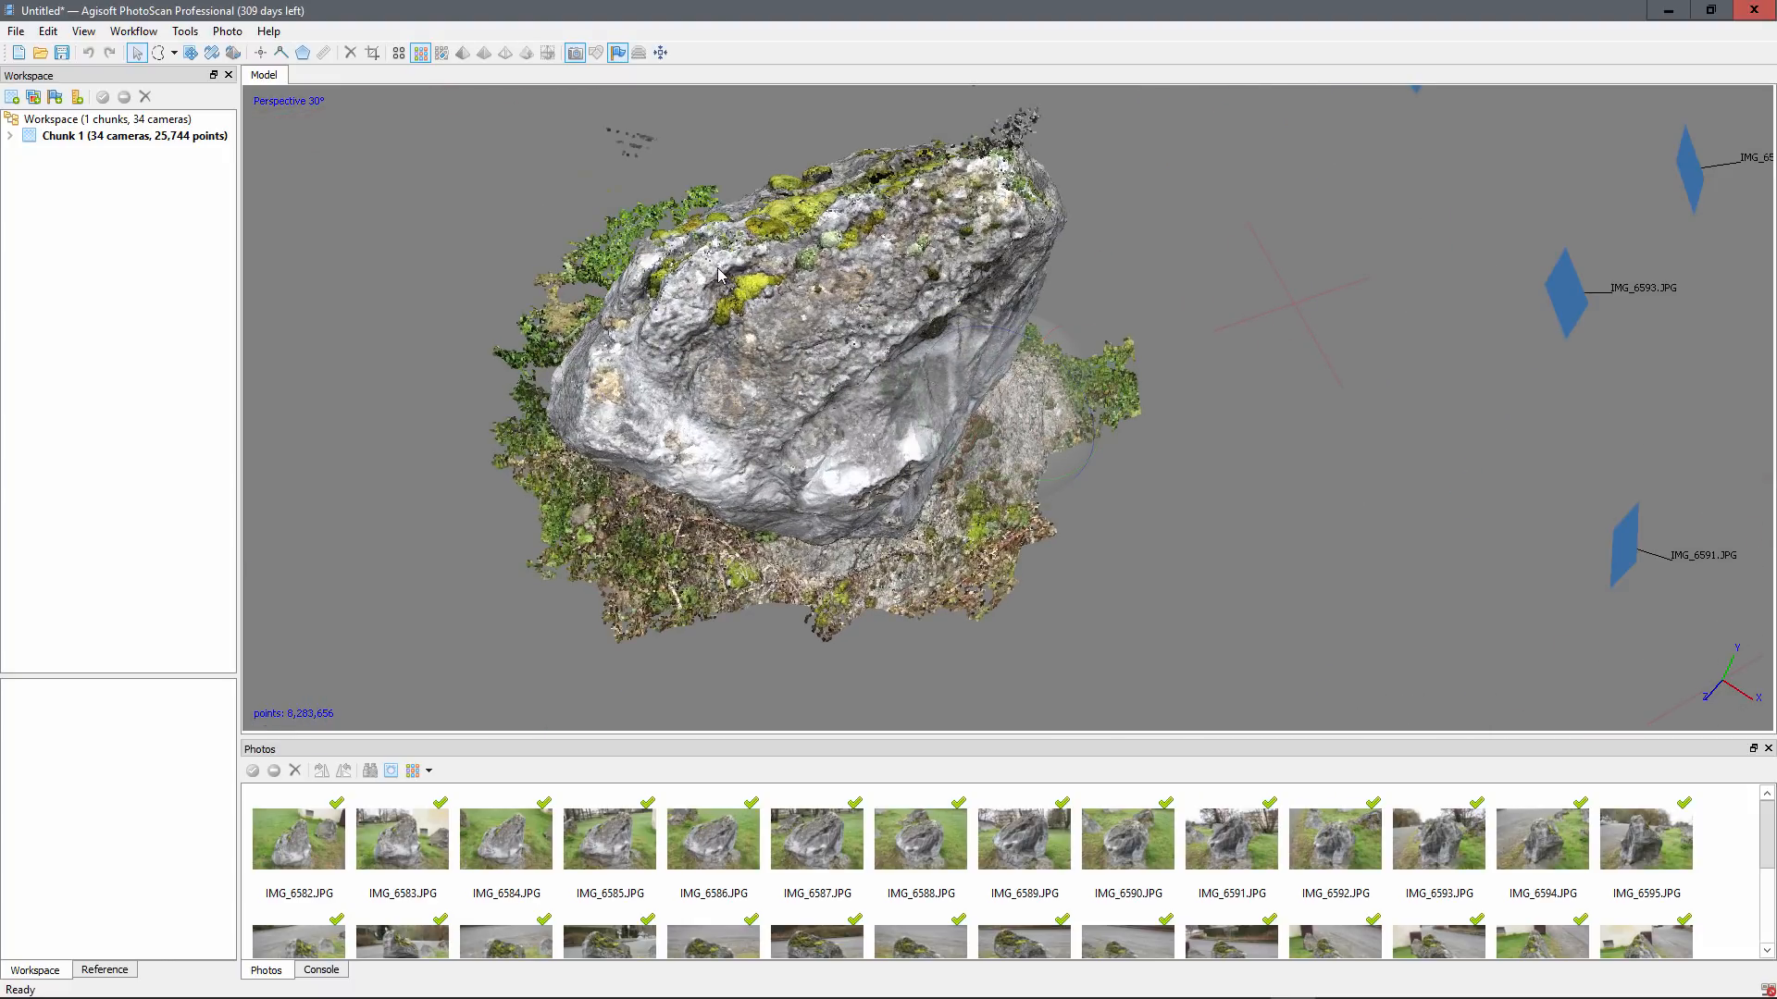
drag(719, 275, 566, 260)
click(158, 53)
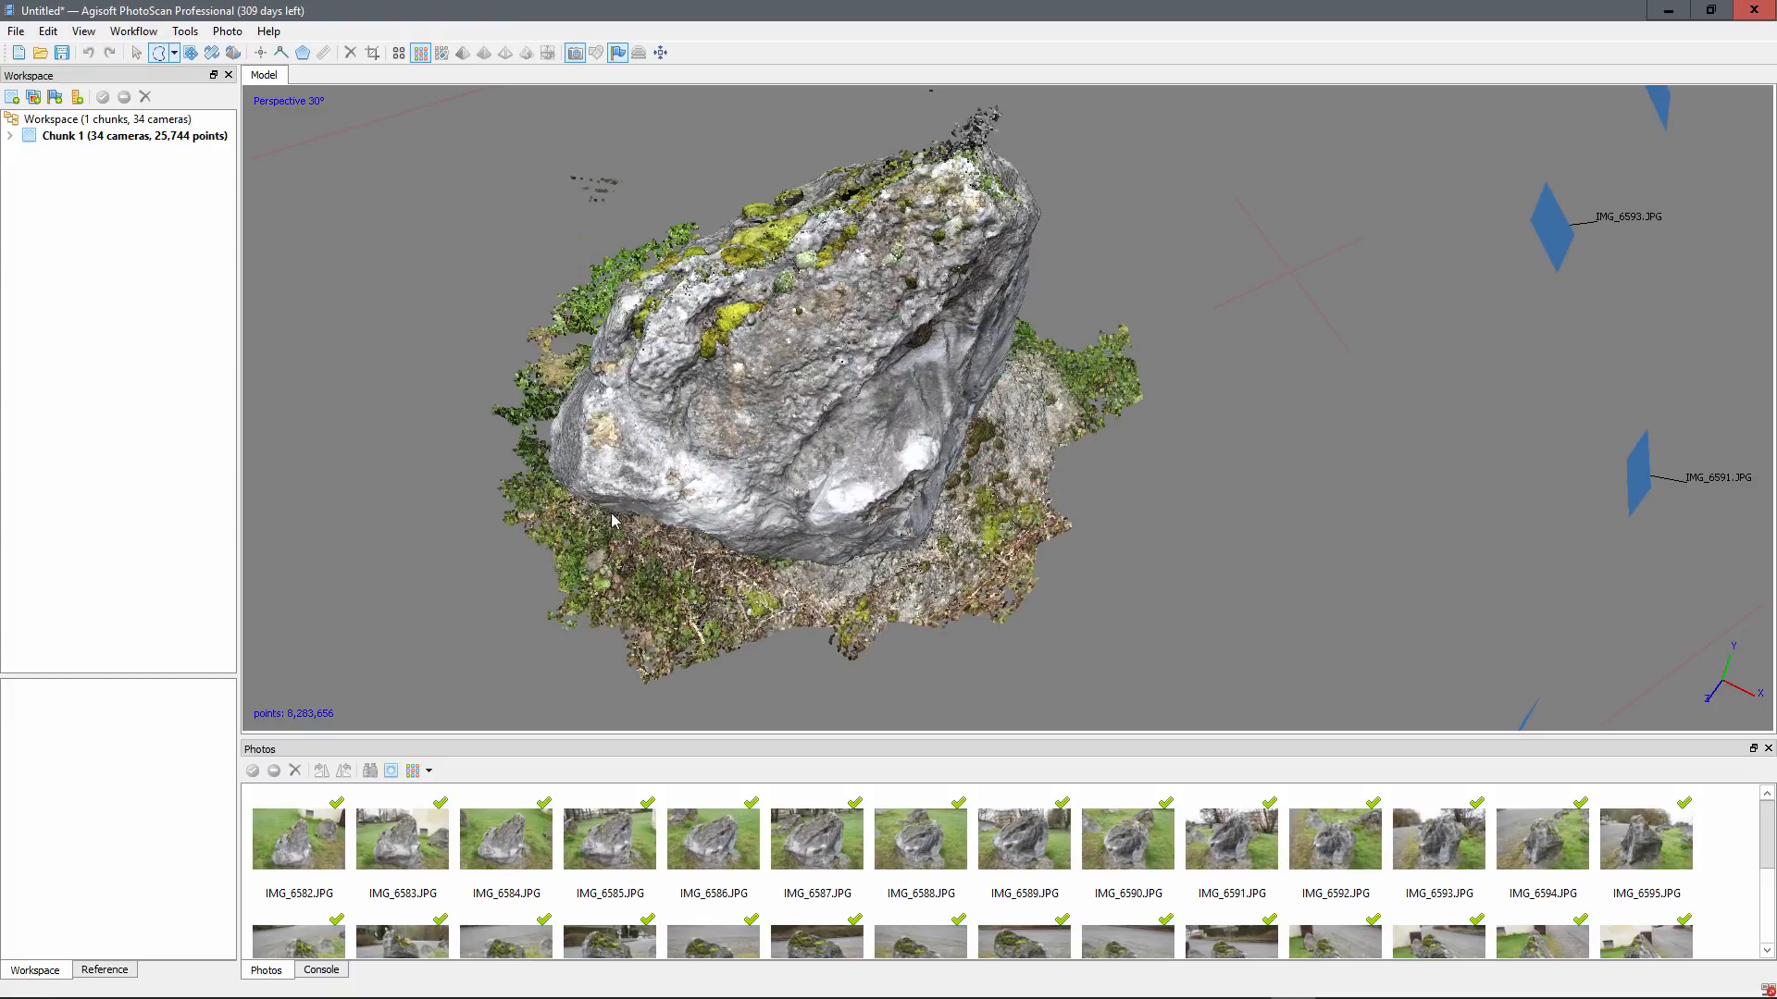
mouse_move(612, 520)
mouse_down()
mouse_move(814, 566)
mouse_move(968, 558)
mouse_move(1023, 674)
mouse_move(650, 729)
mouse_move(376, 620)
mouse_move(331, 493)
mouse_up()
key(Delete)
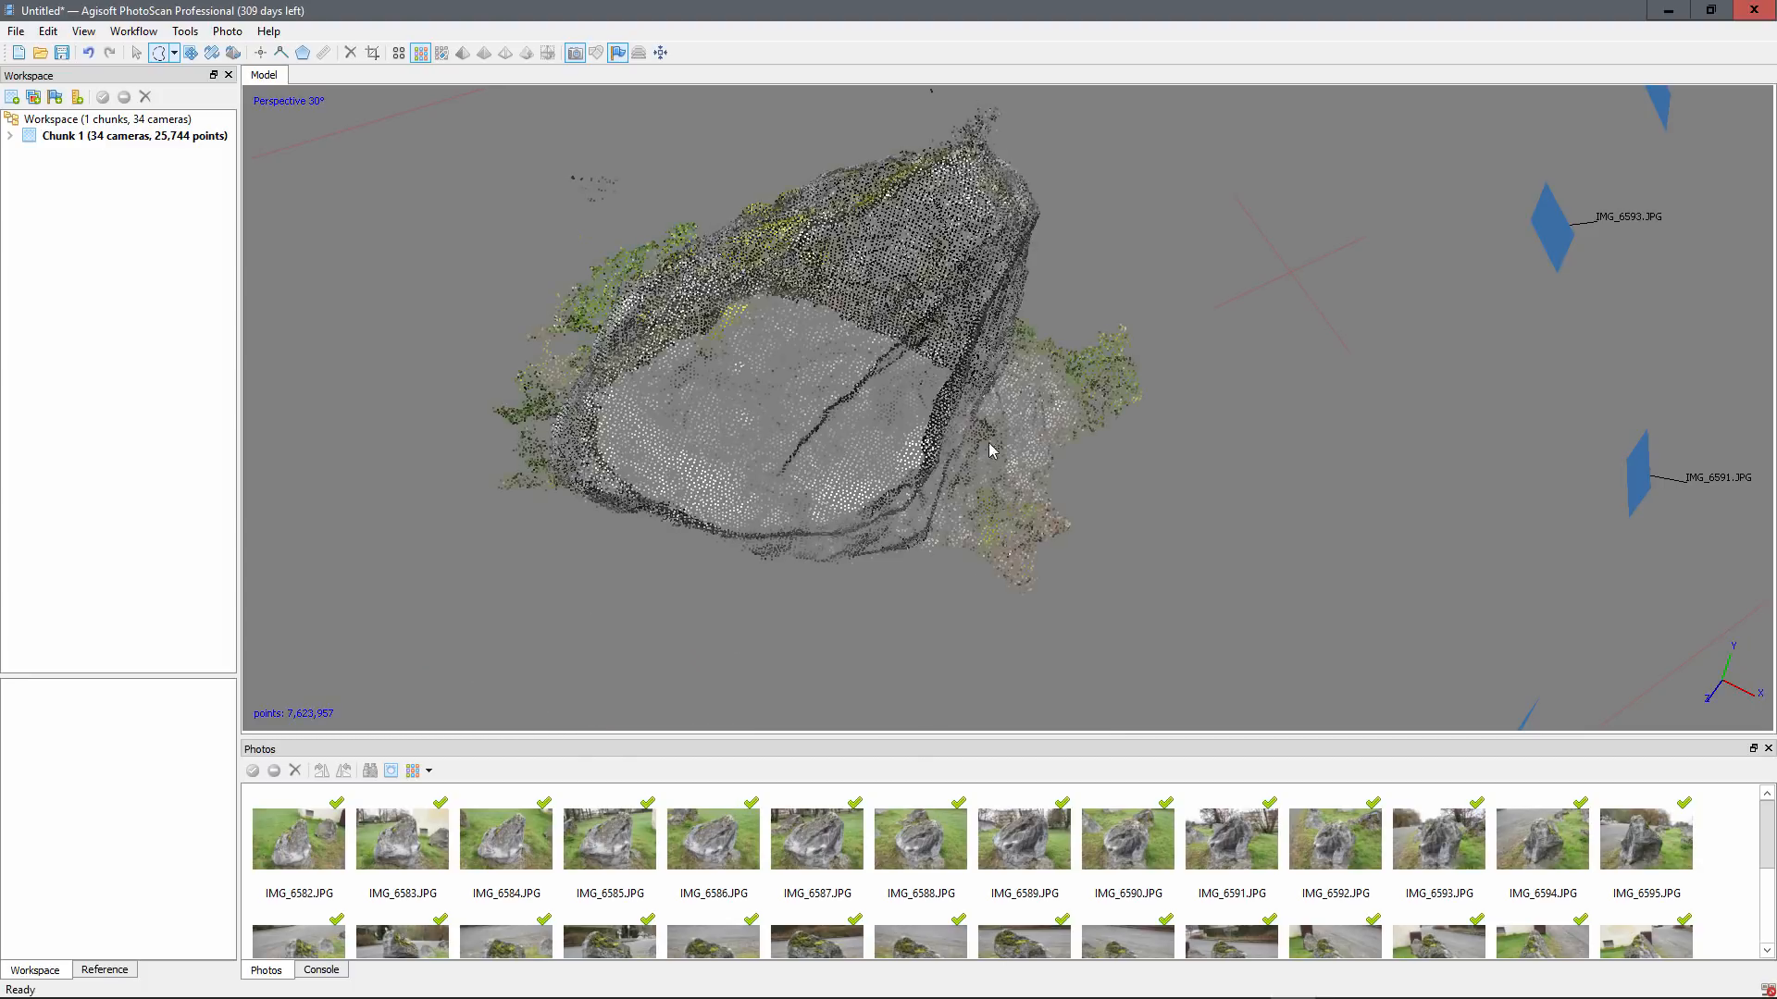
Step: Outline the remaining stony ground and green plants beside the rock's smooth concave face with Free-Form Selection and delete those points
click(136, 57)
drag(997, 548, 1064, 424)
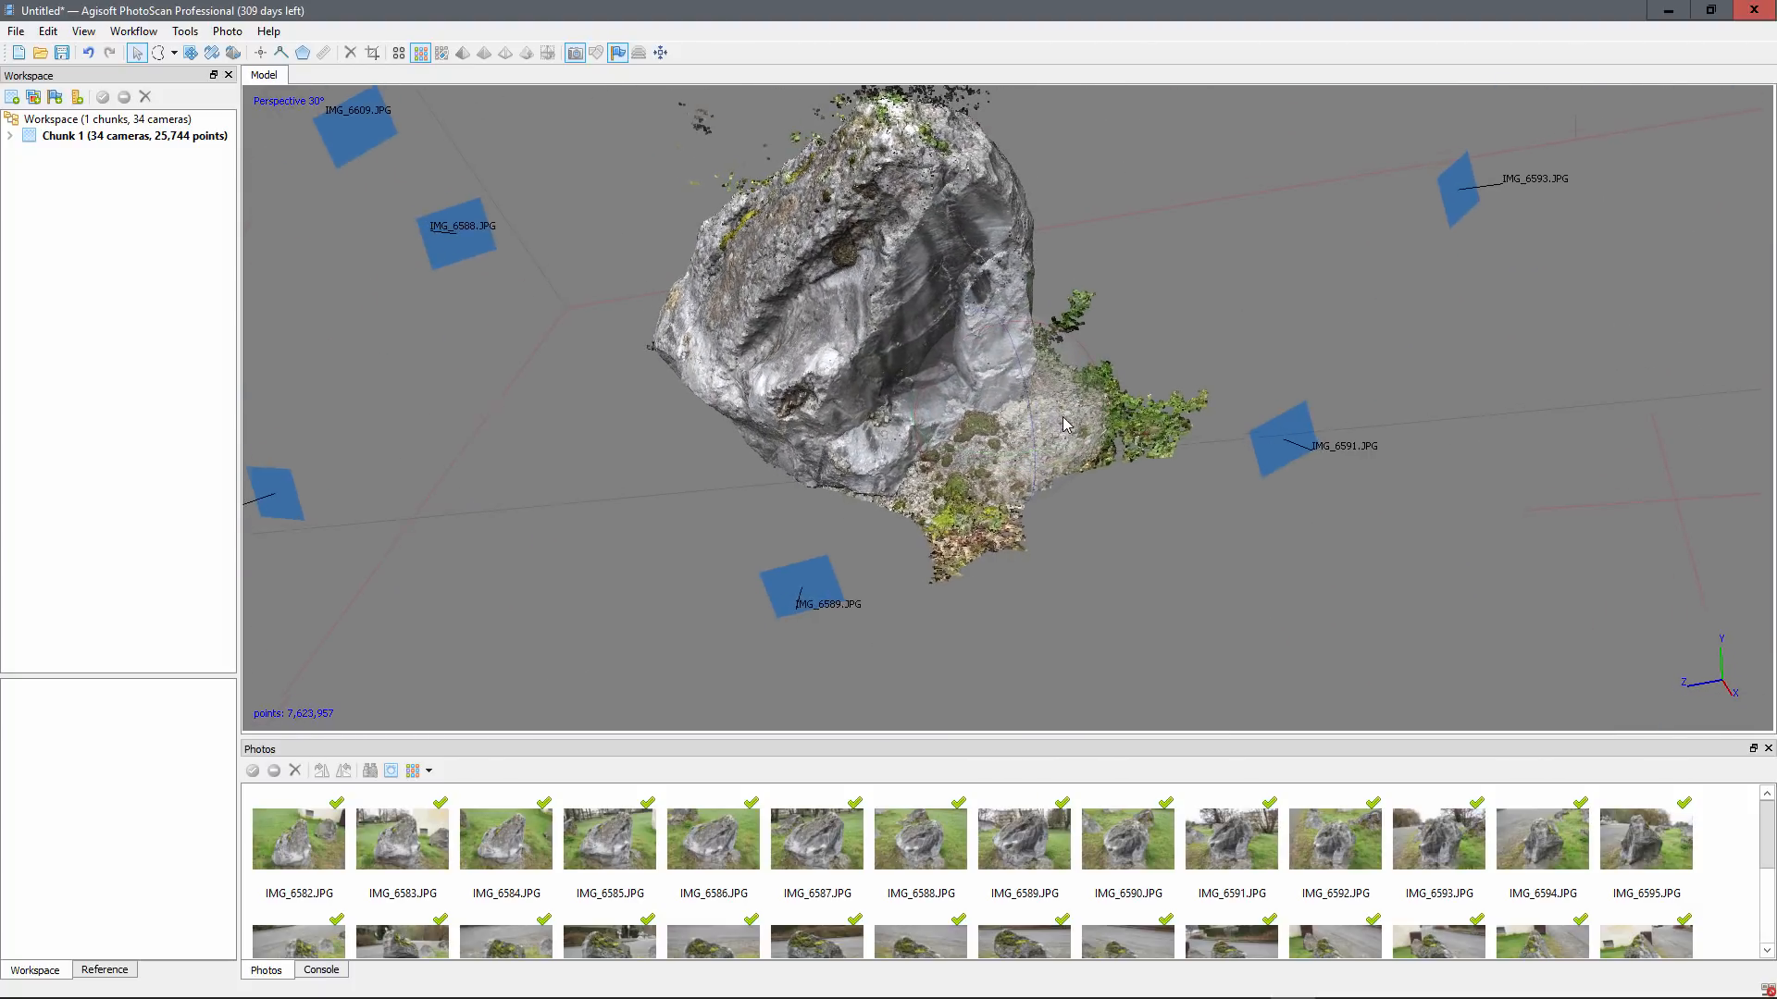
click(159, 52)
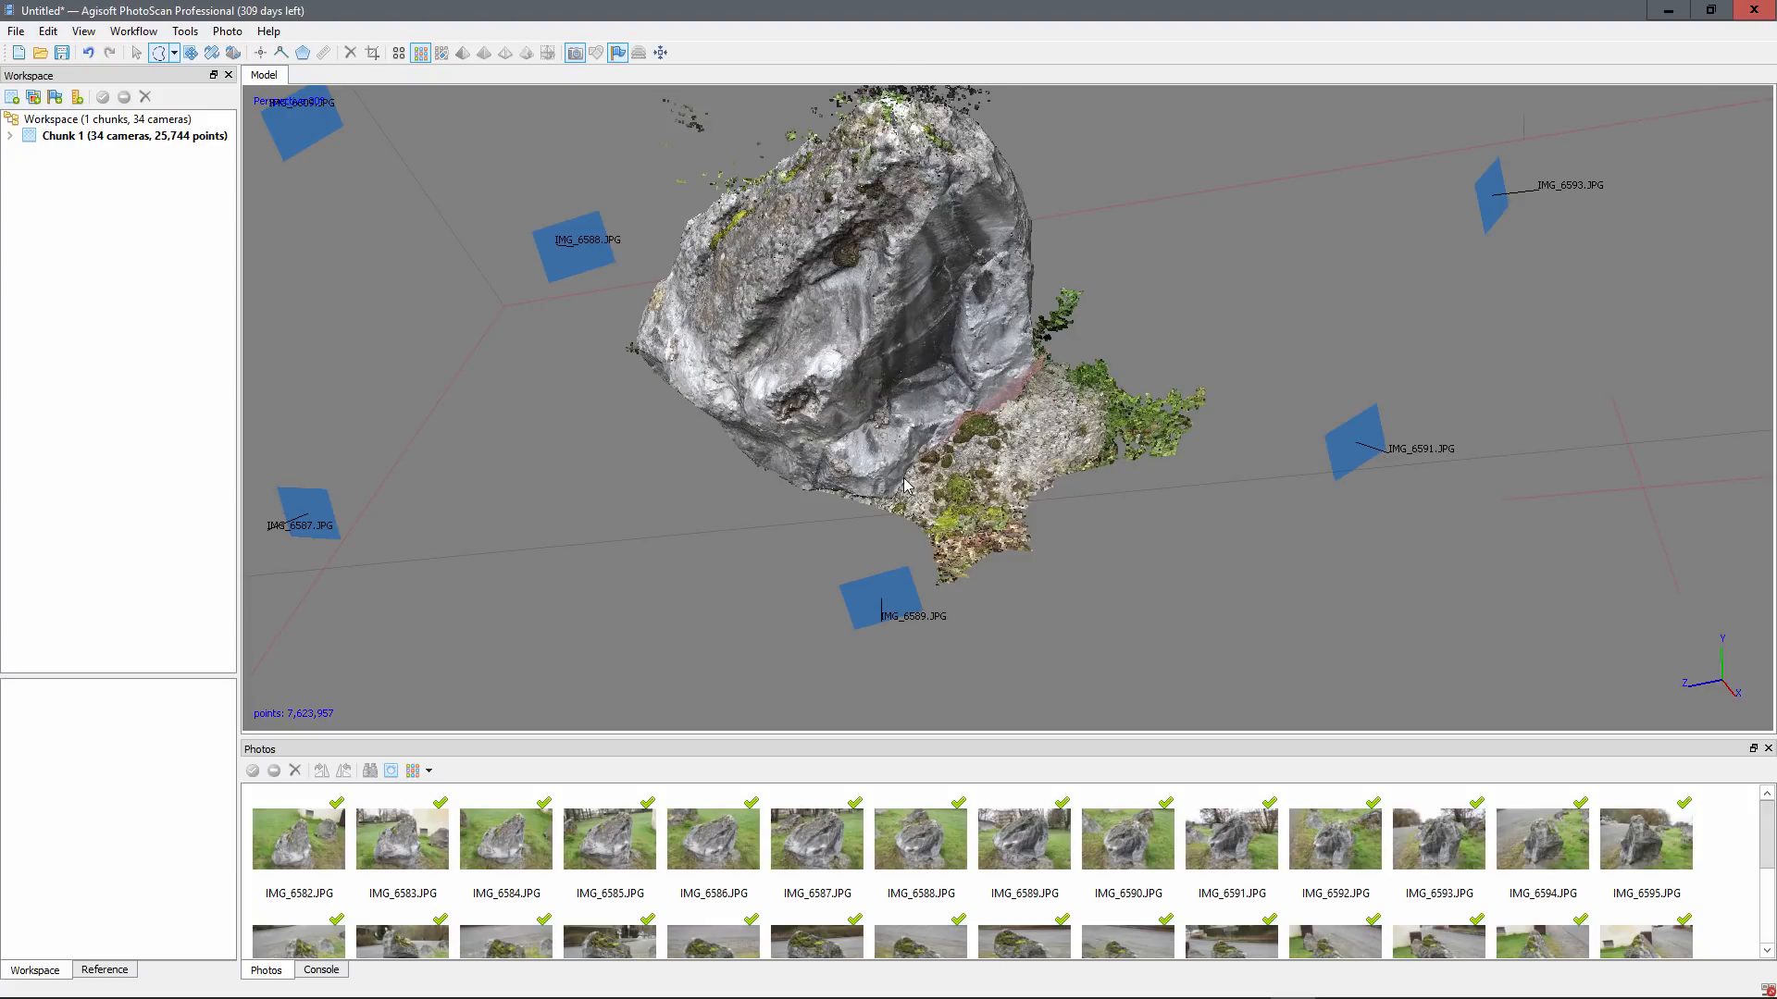
mouse_move(891, 505)
mouse_down()
mouse_move(823, 499)
mouse_move(818, 535)
mouse_move(953, 569)
mouse_move(1342, 522)
mouse_move(1284, 324)
mouse_move(1242, 353)
mouse_up()
key(Delete)
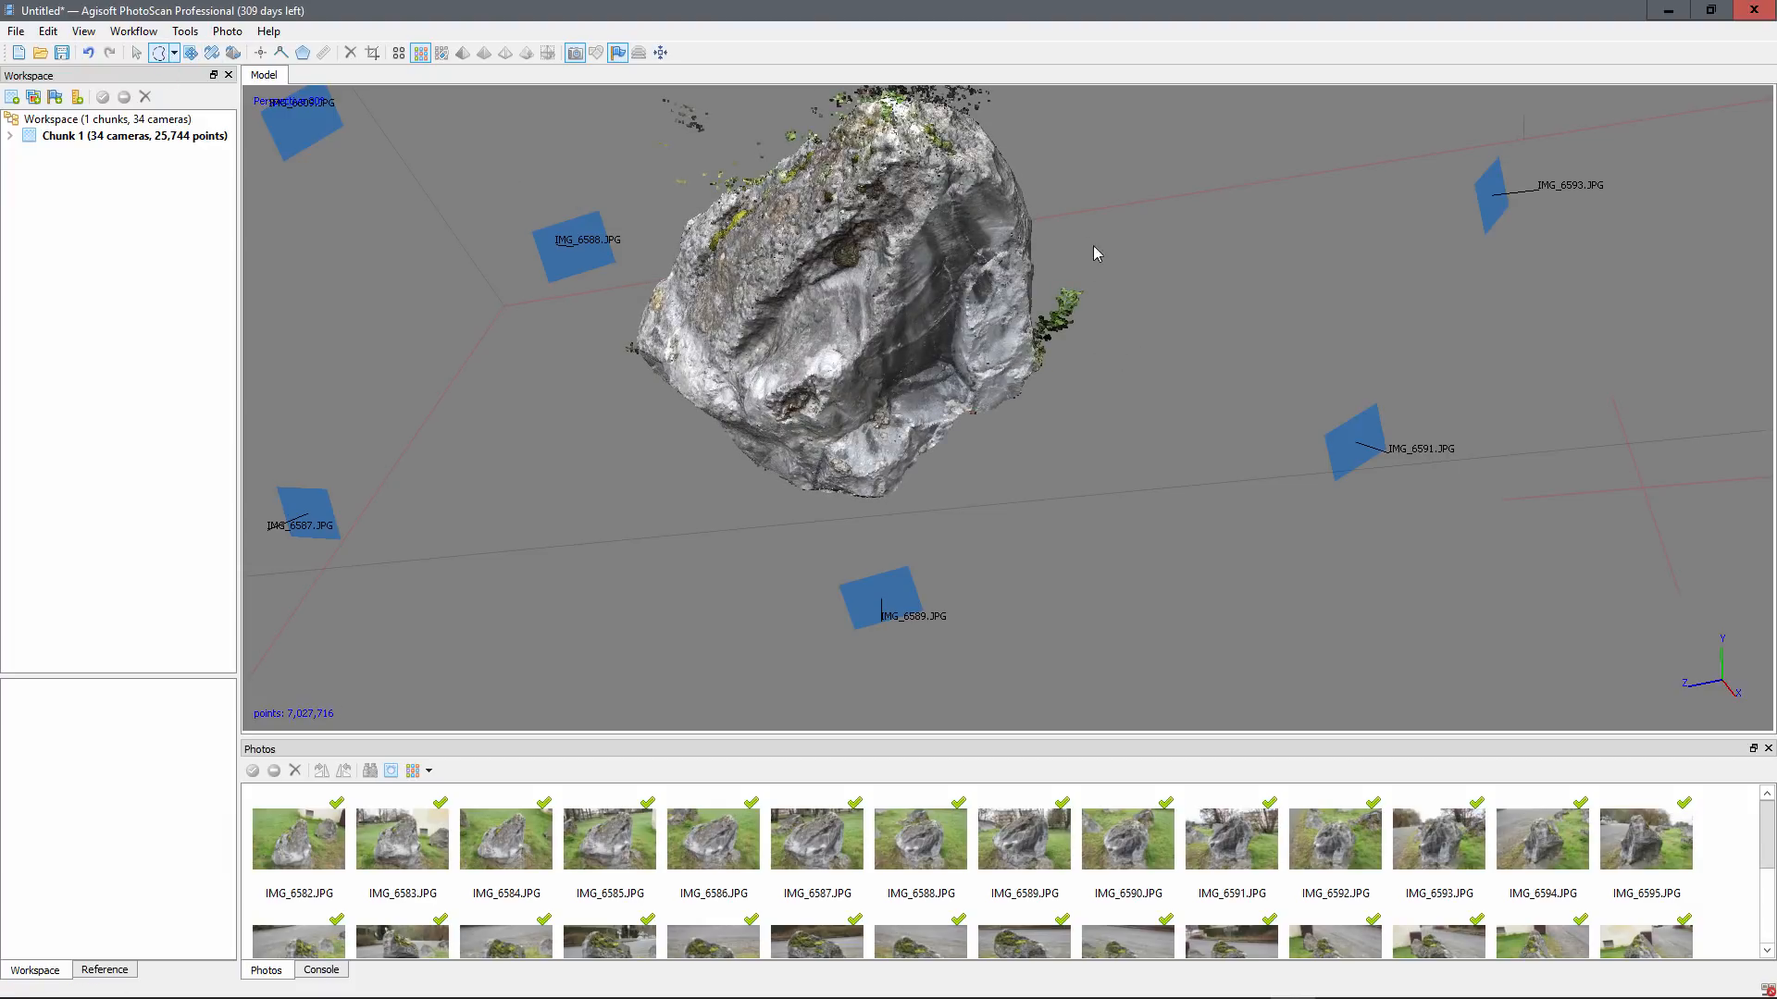
Step: Select the strip of ground beneath the rock's dark overhanging end with Free-Form Selection and delete it from the dense cloud
click(136, 53)
drag(1224, 507, 1218, 623)
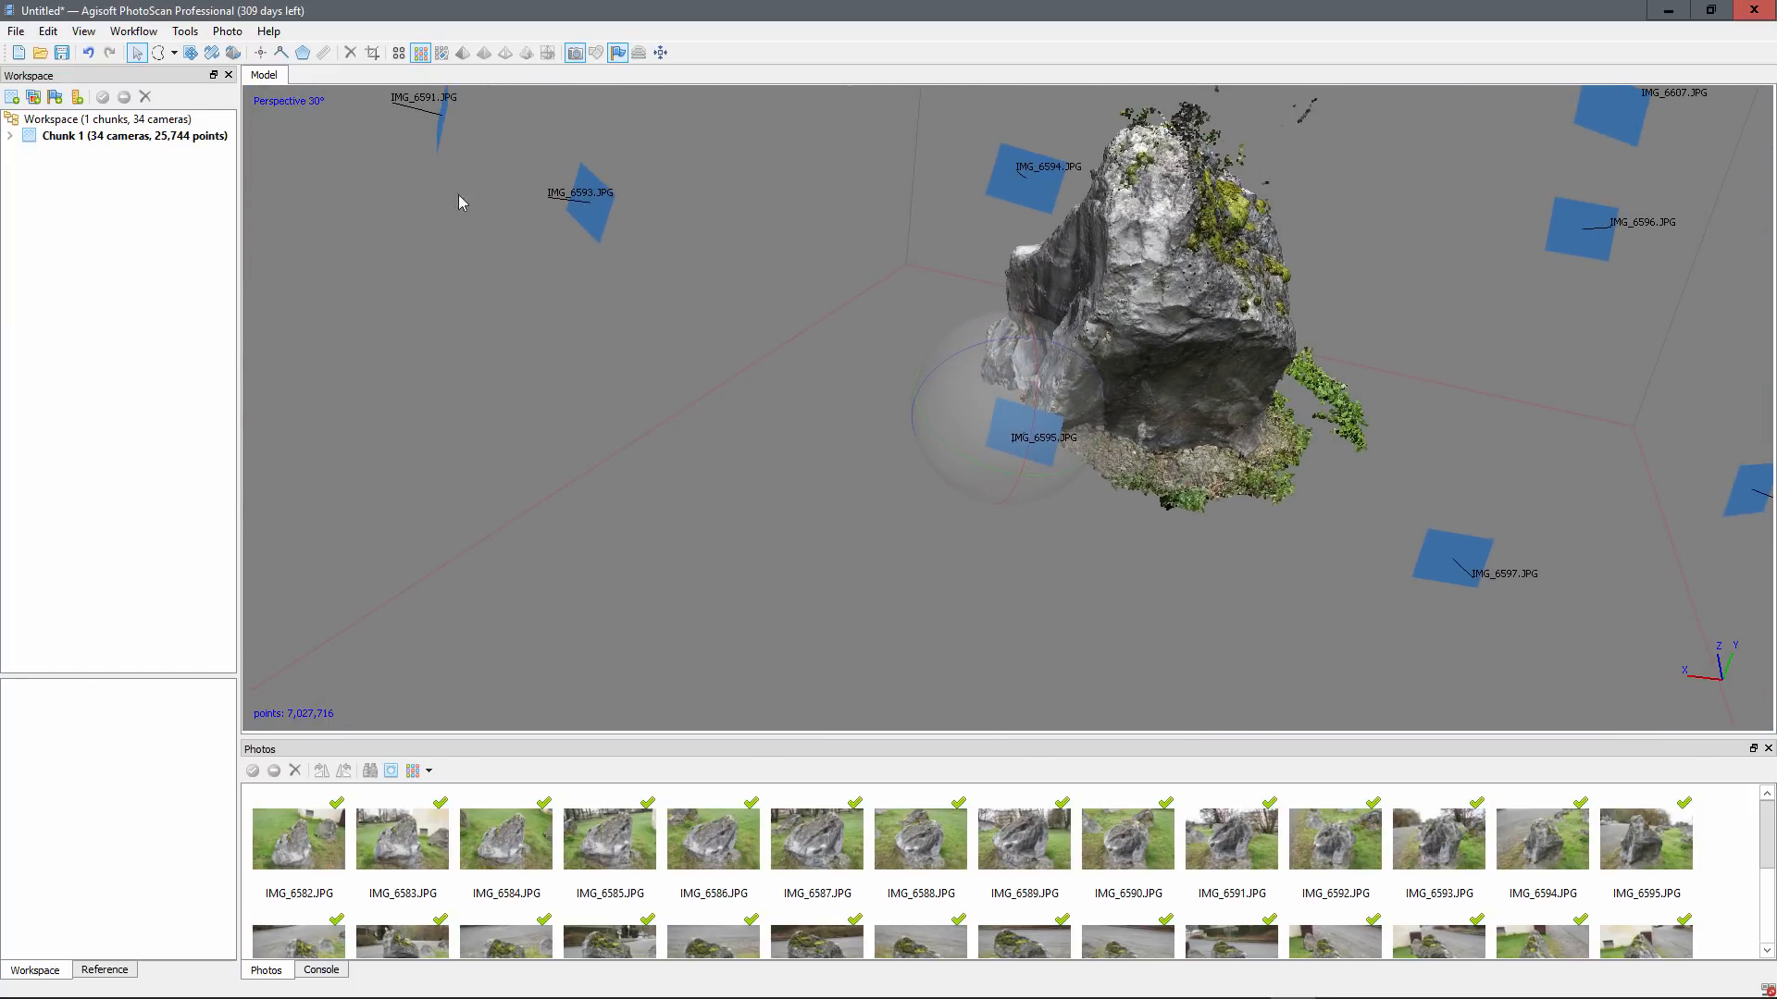
click(158, 52)
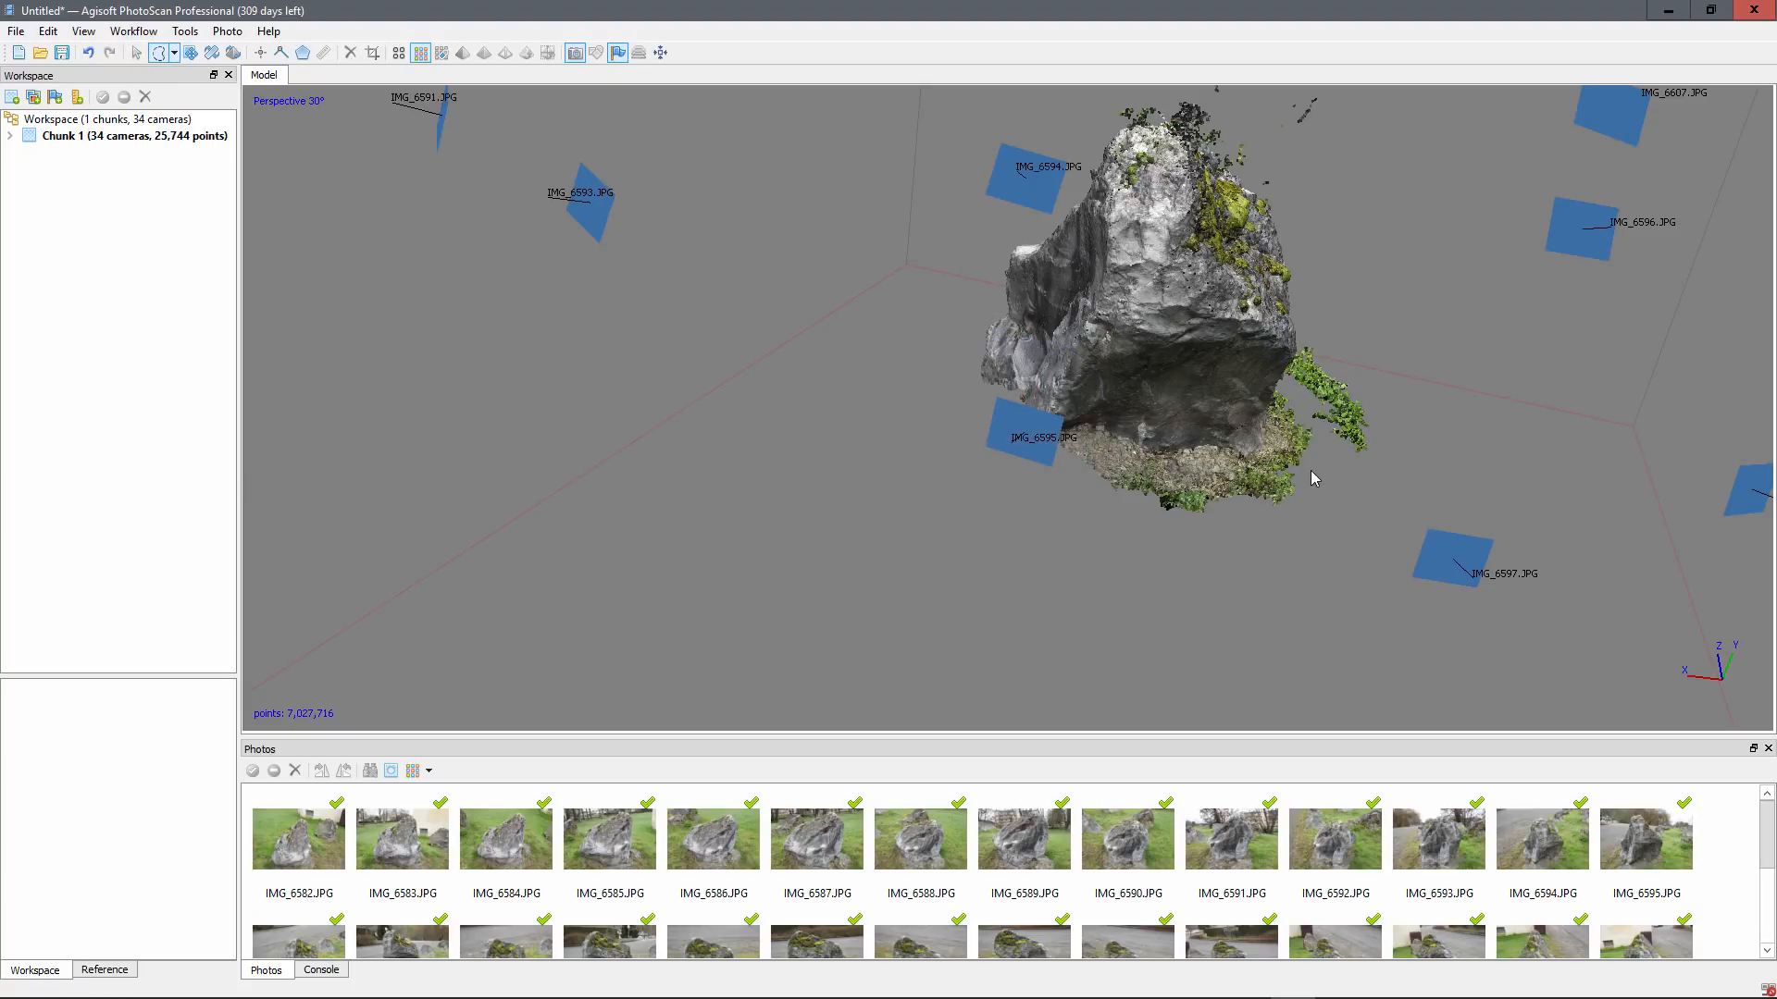
mouse_move(1257, 469)
mouse_down()
mouse_move(1025, 429)
mouse_move(1008, 476)
mouse_move(1340, 637)
mouse_move(1484, 512)
mouse_move(1401, 457)
mouse_up()
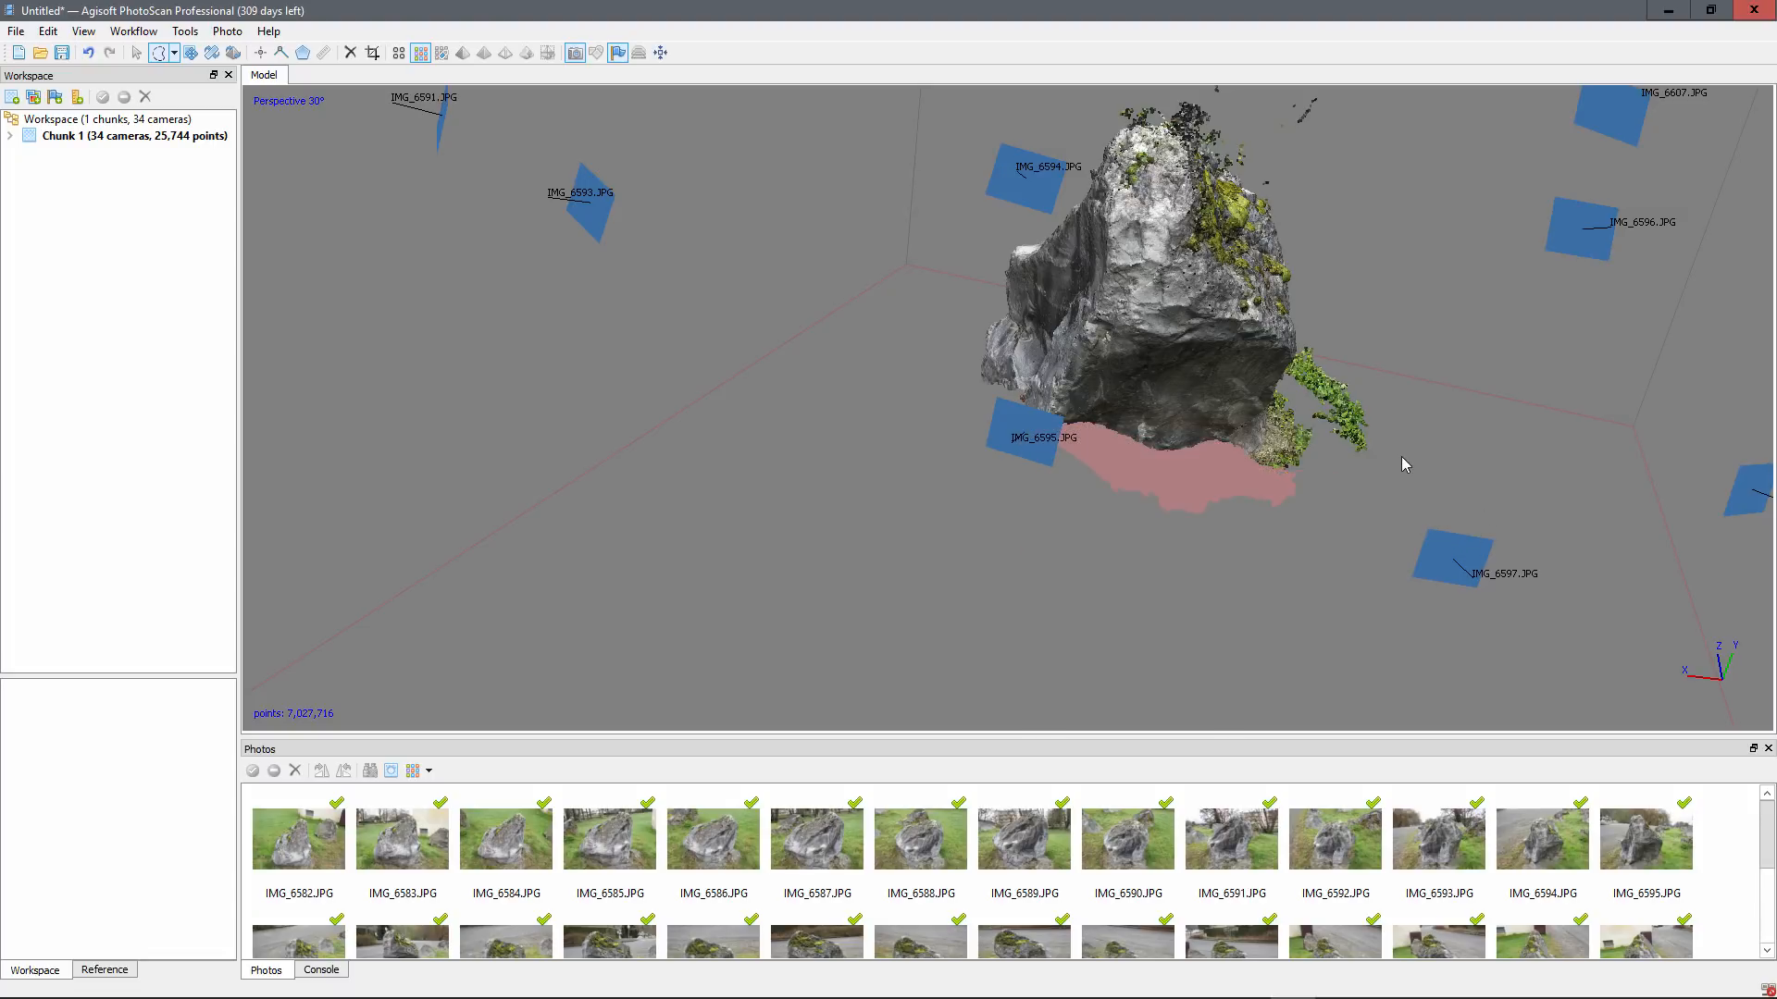
key(Delete)
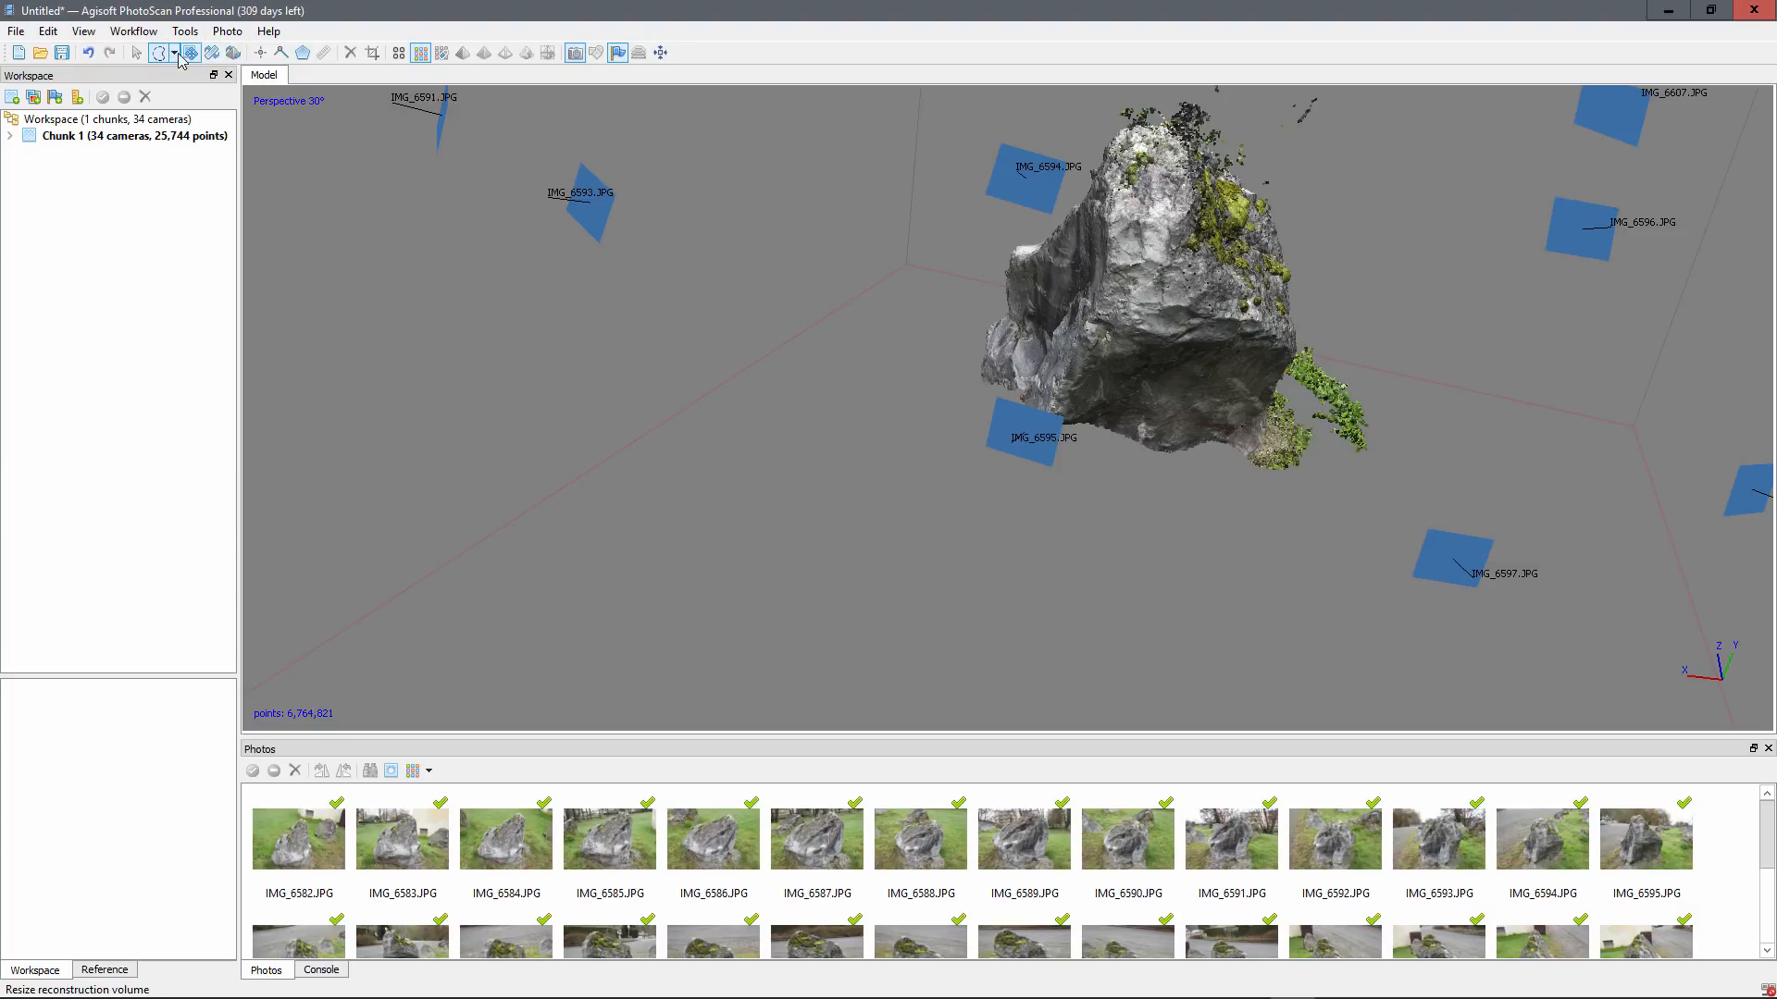
Step: Select the leftover grass and ground points around the base of the rock's mossy back side and delete them from the dense cloud
click(136, 53)
drag(1097, 495, 1039, 476)
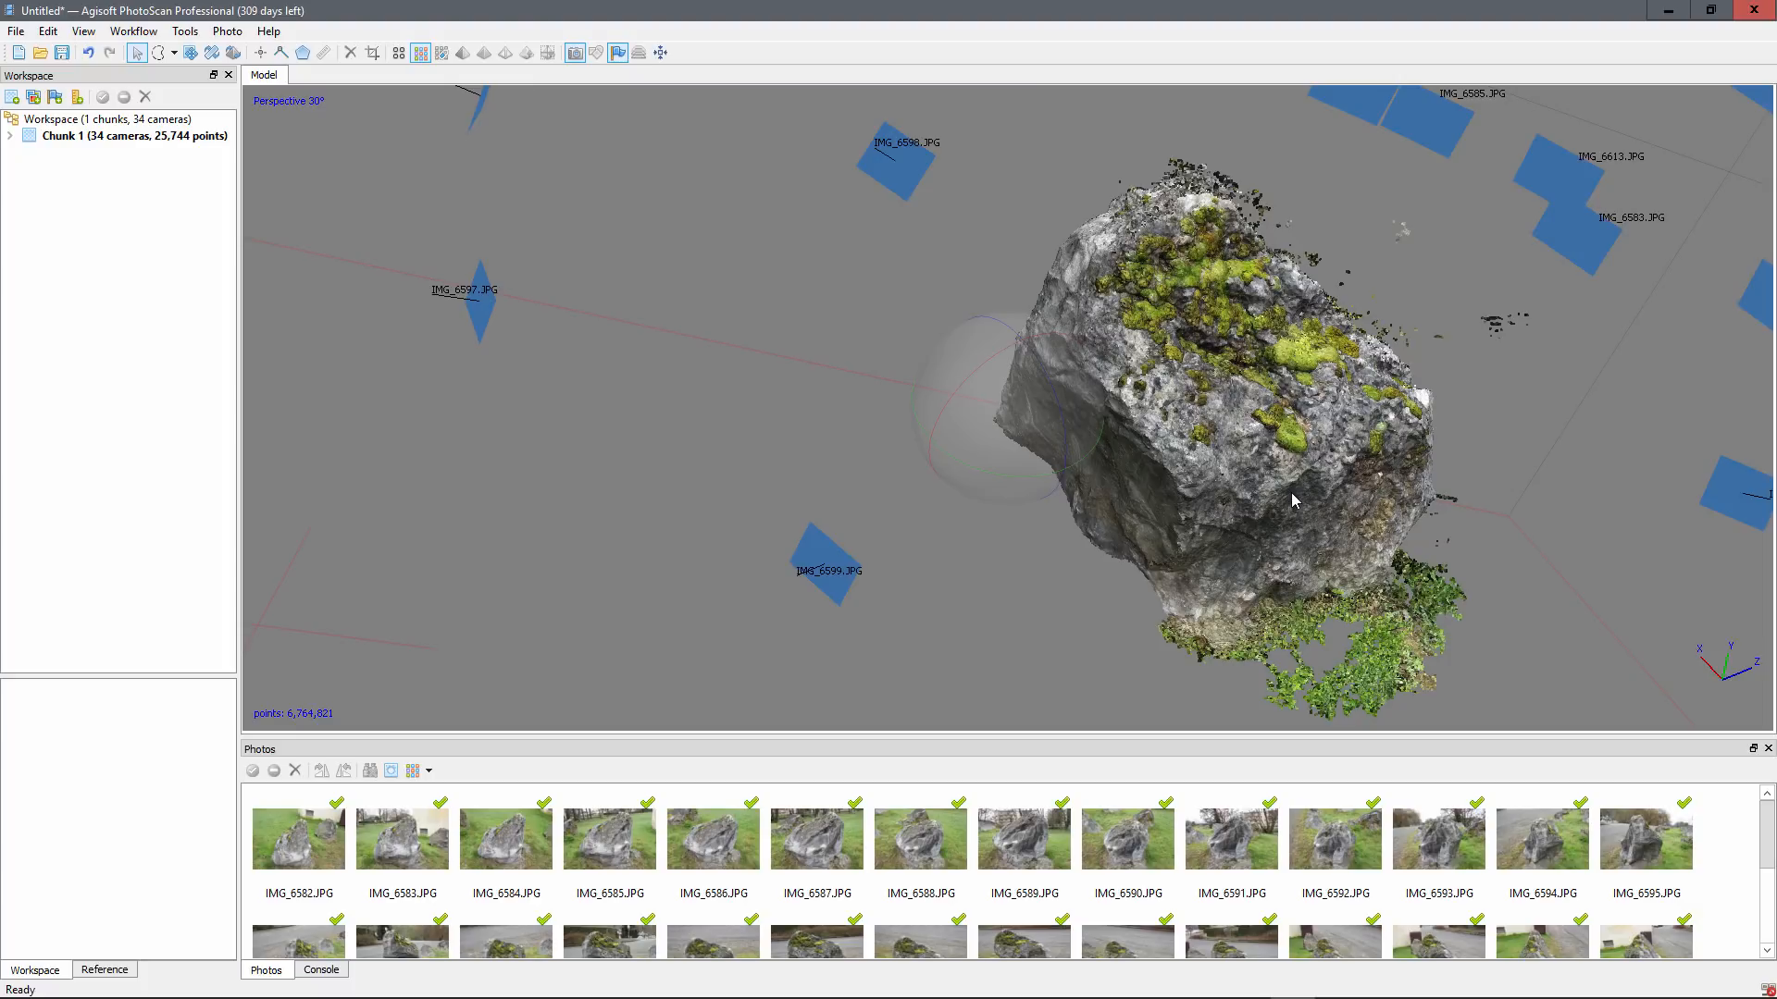
drag(1248, 488, 755, 454)
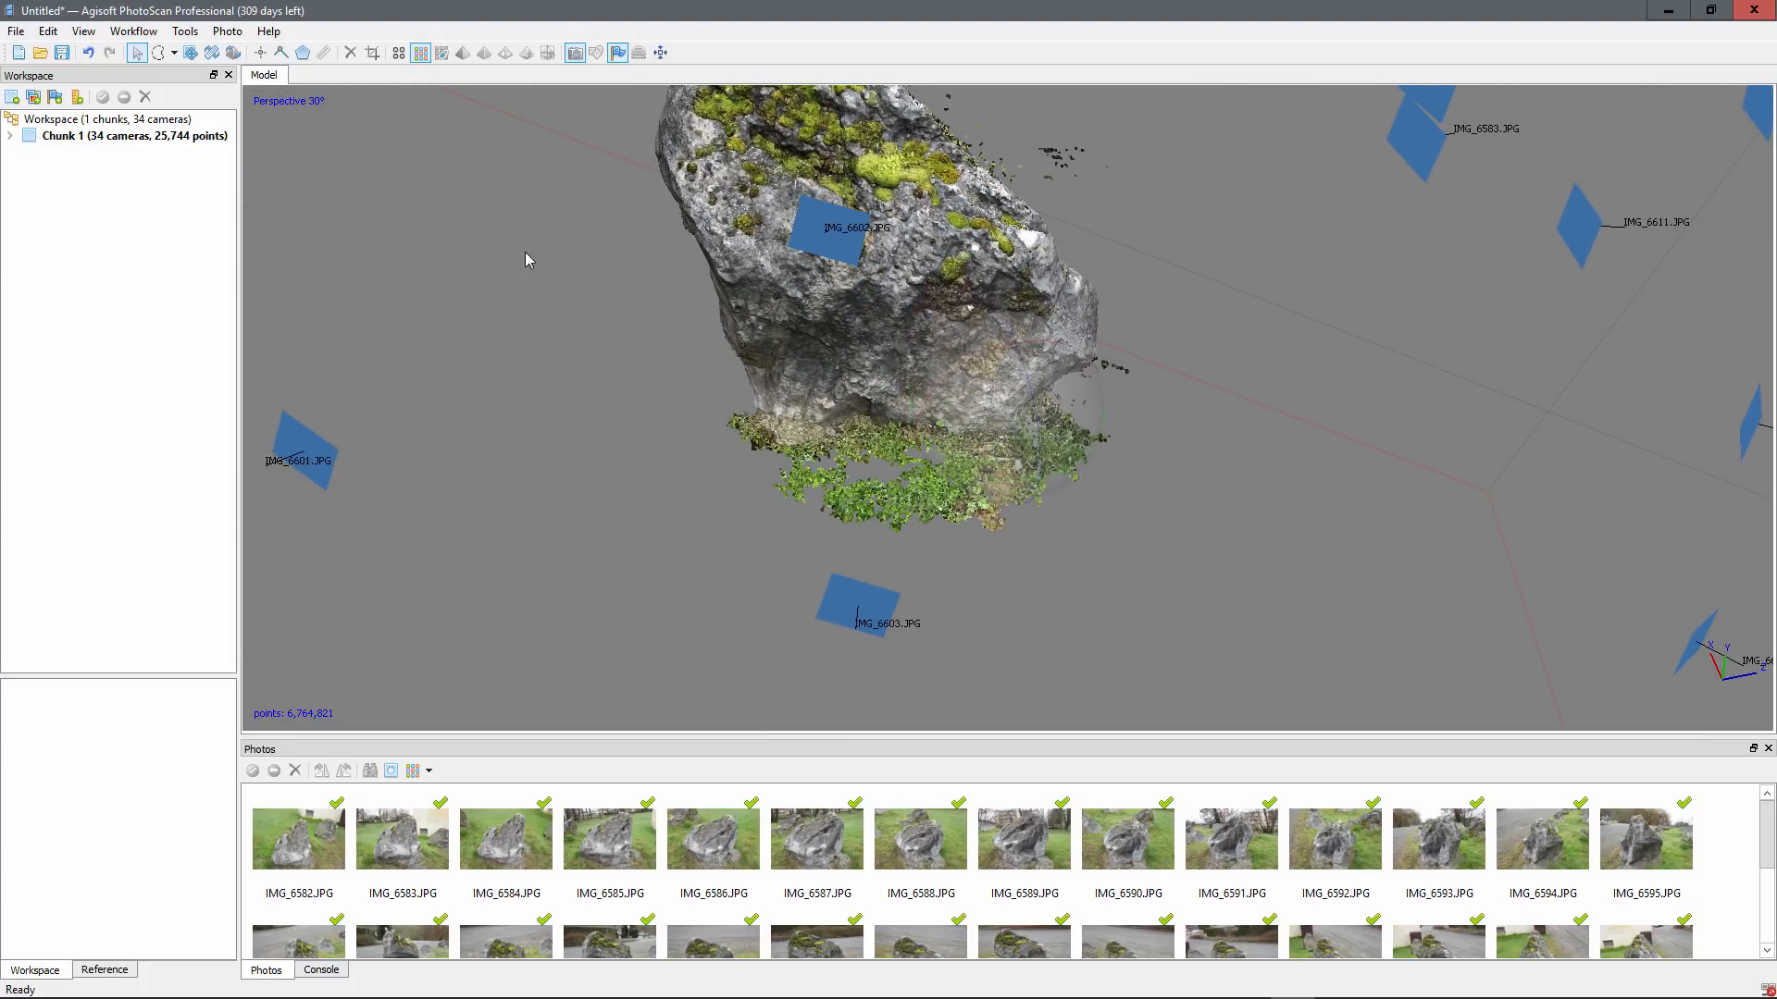
click(170, 55)
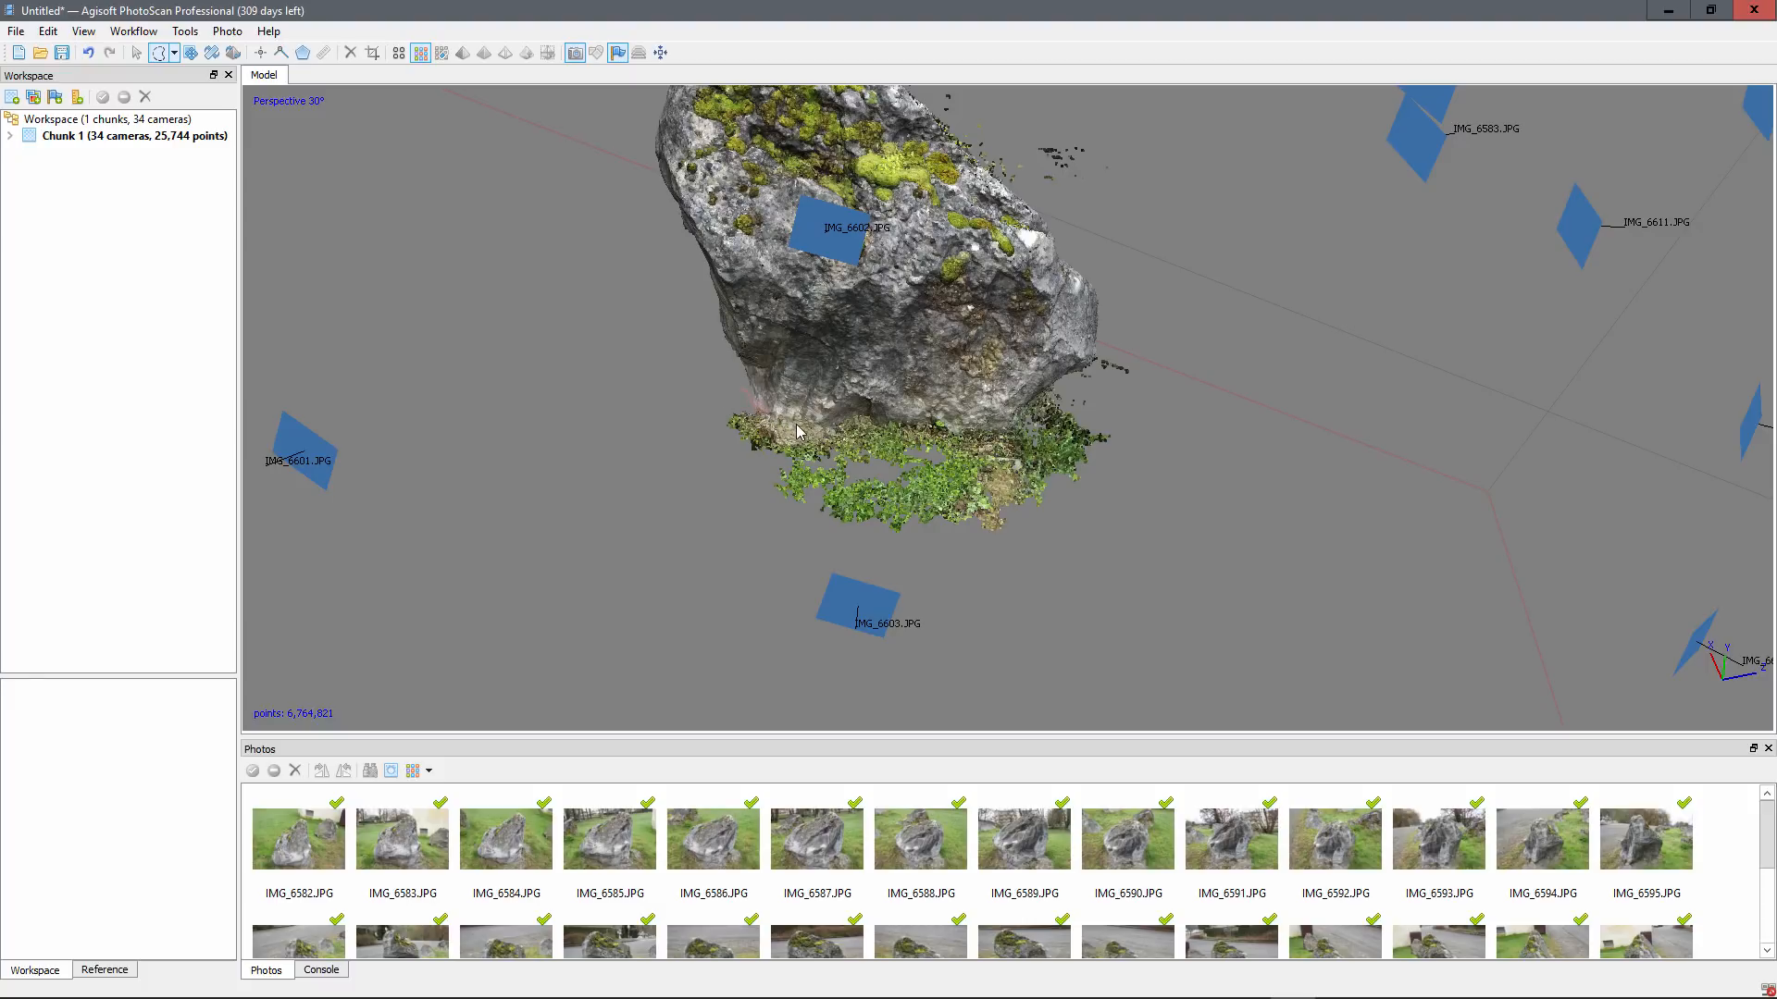
mouse_move(798, 431)
mouse_down()
mouse_move(1015, 434)
mouse_move(1100, 372)
mouse_move(1152, 366)
mouse_move(1197, 508)
mouse_move(824, 658)
mouse_move(546, 539)
mouse_move(562, 526)
mouse_up()
key(Delete)
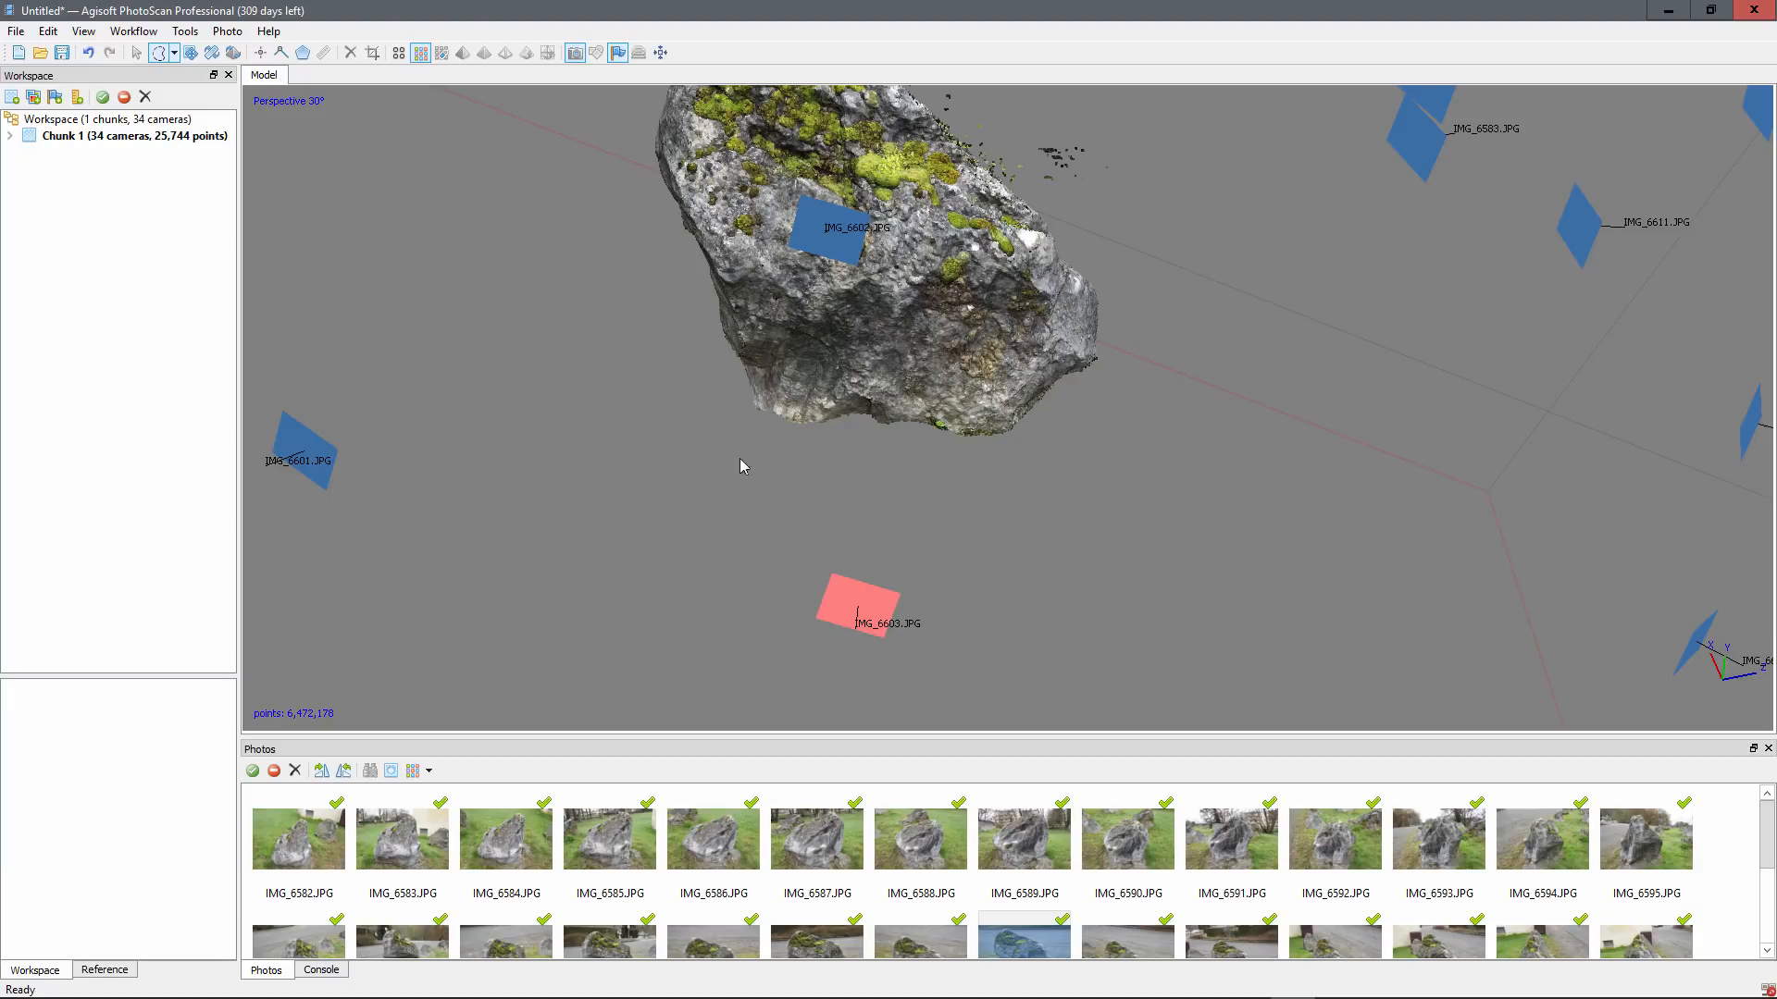
Step: Select the stray points floating above the rock's mossy top edge with Free-Form Selection and delete them
scroll(863, 516, down, 3)
scroll(1013, 120, up, 2)
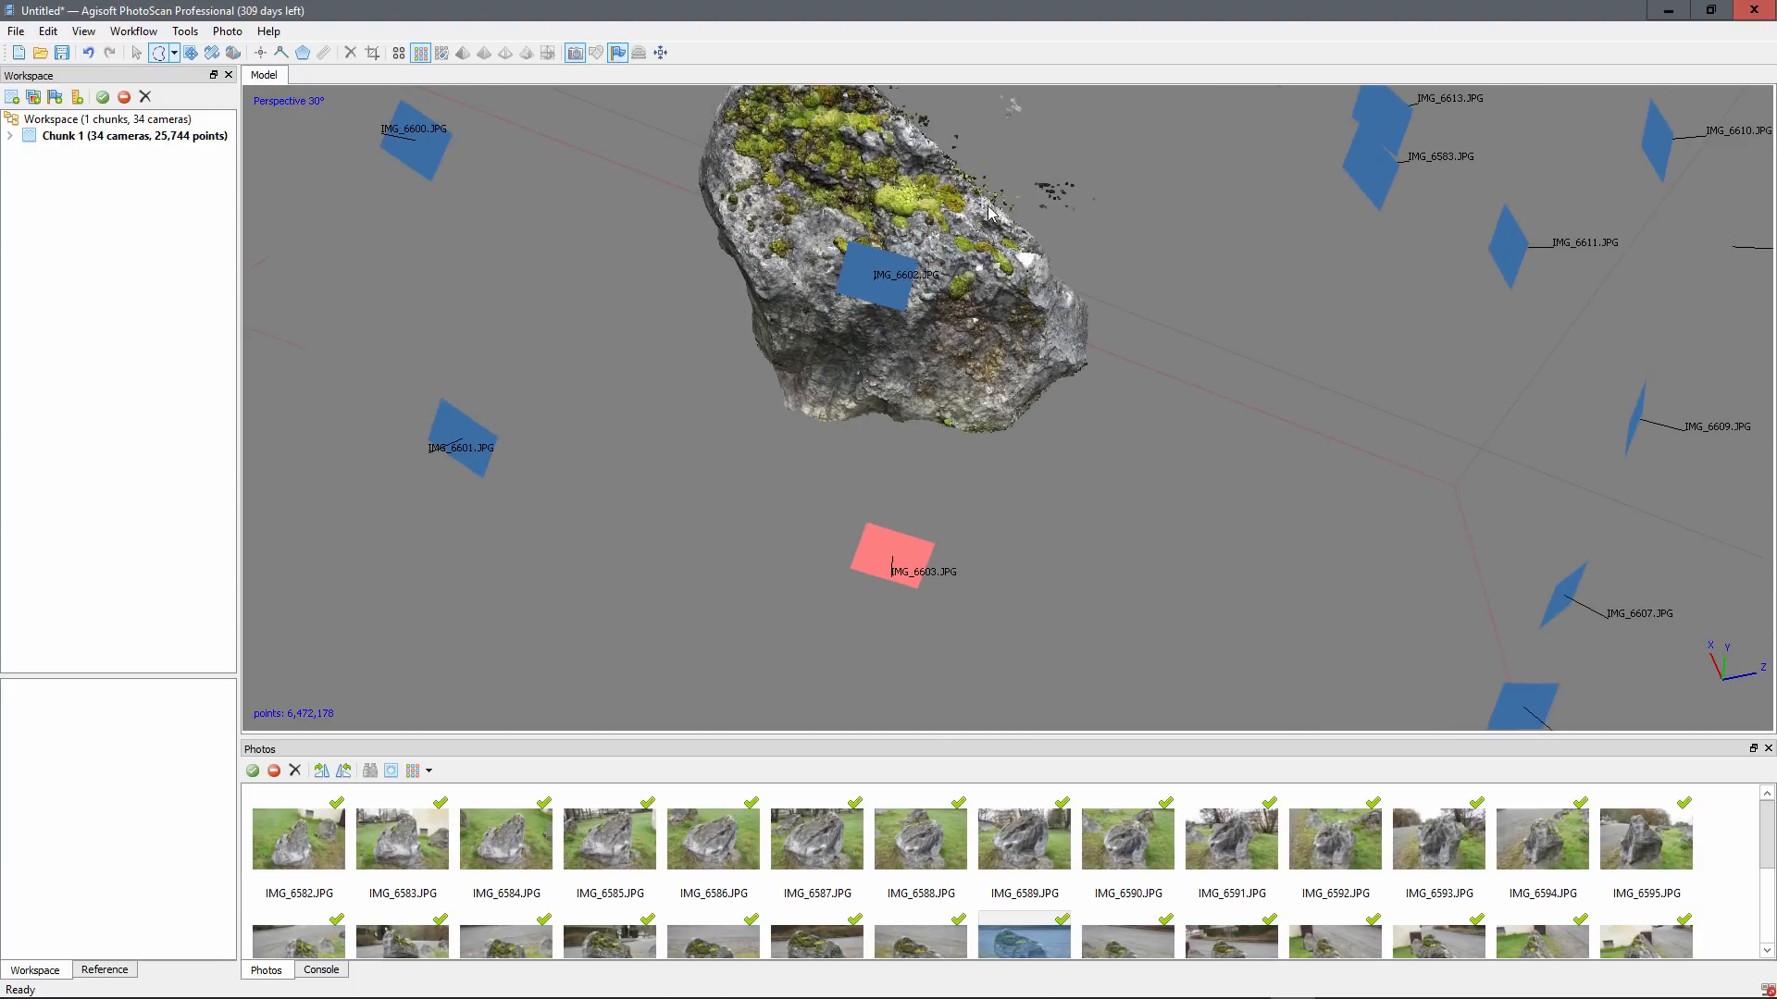
scroll(981, 226, down, 1)
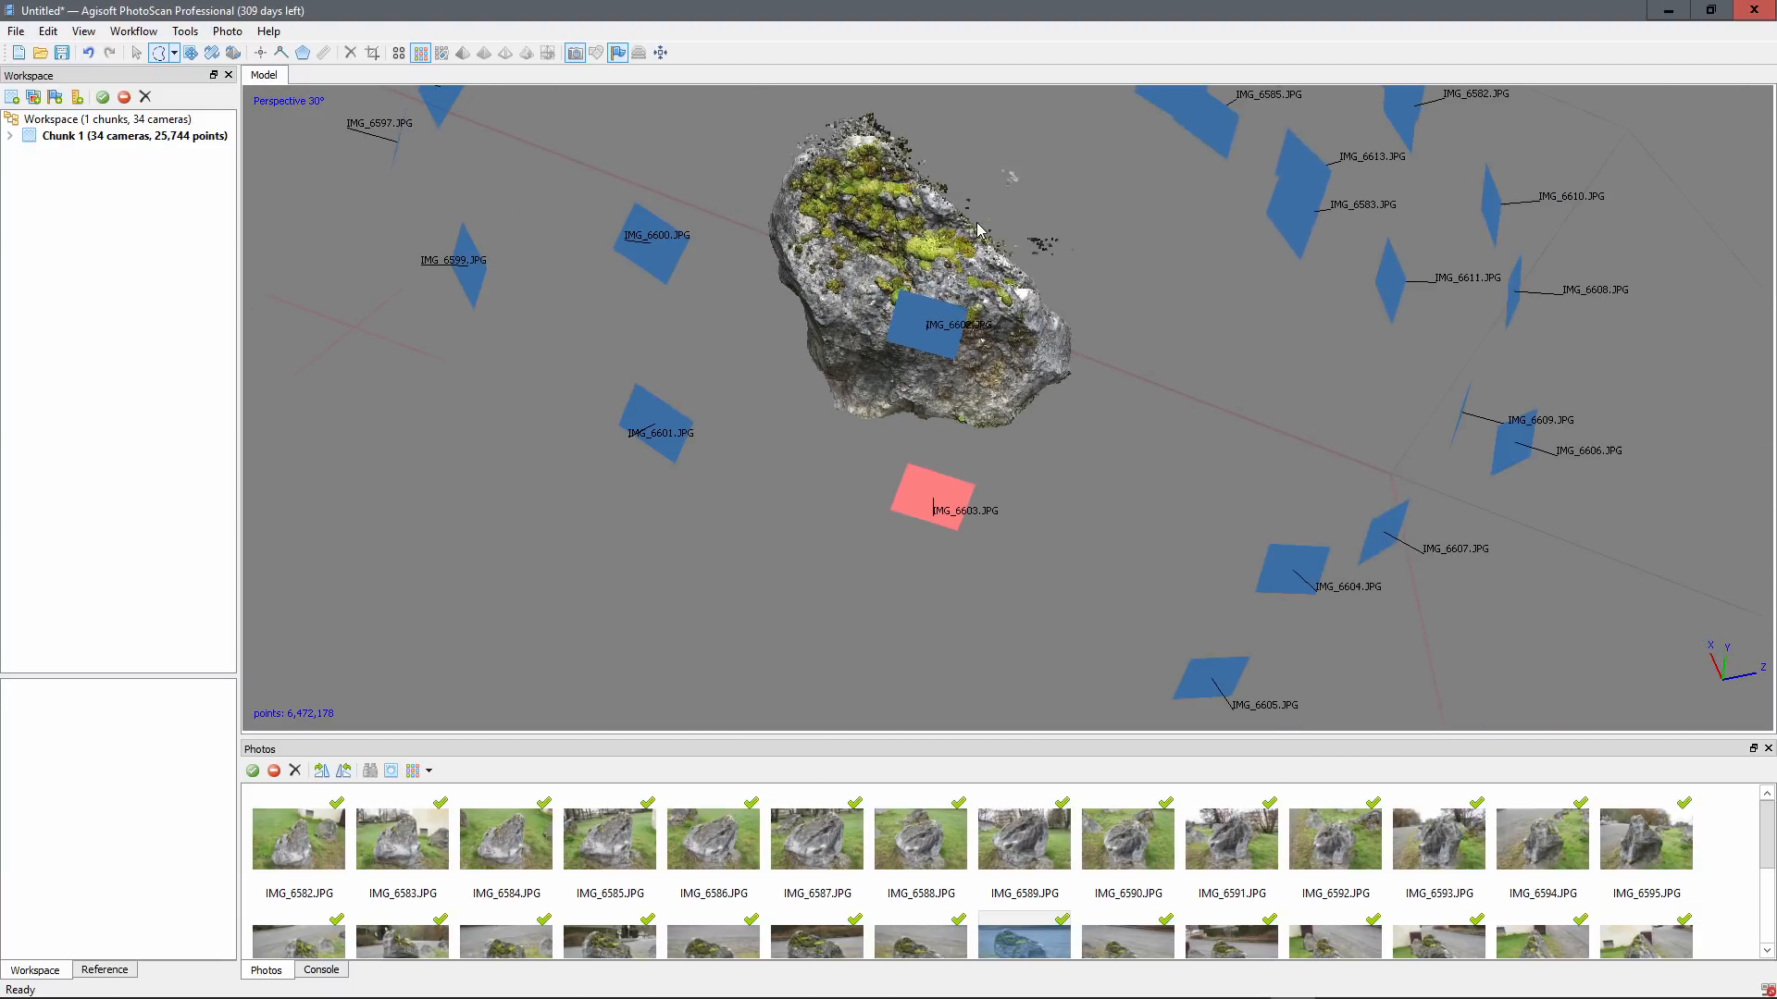
click(136, 53)
drag(992, 230, 1004, 170)
scroll(1003, 170, up, 2)
scroll(1003, 170, down, 2)
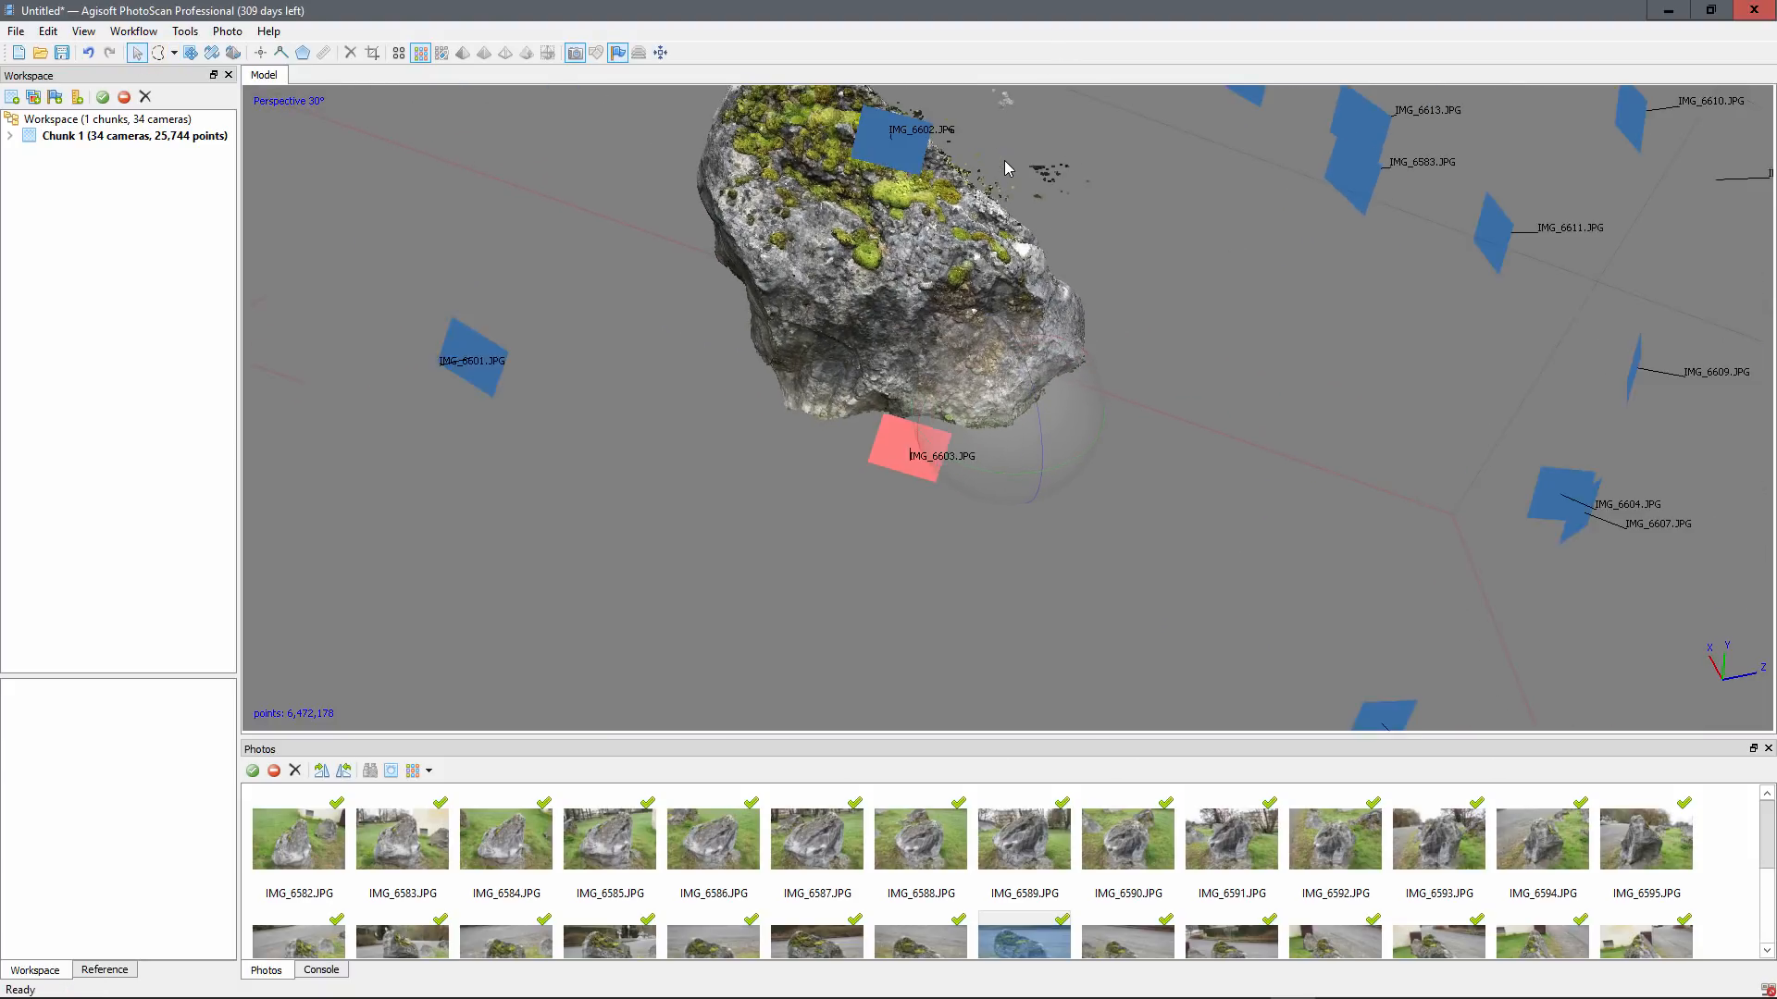
scroll(1005, 169, up, 3)
drag(1000, 155, 1084, 422)
drag(1061, 311, 1061, 231)
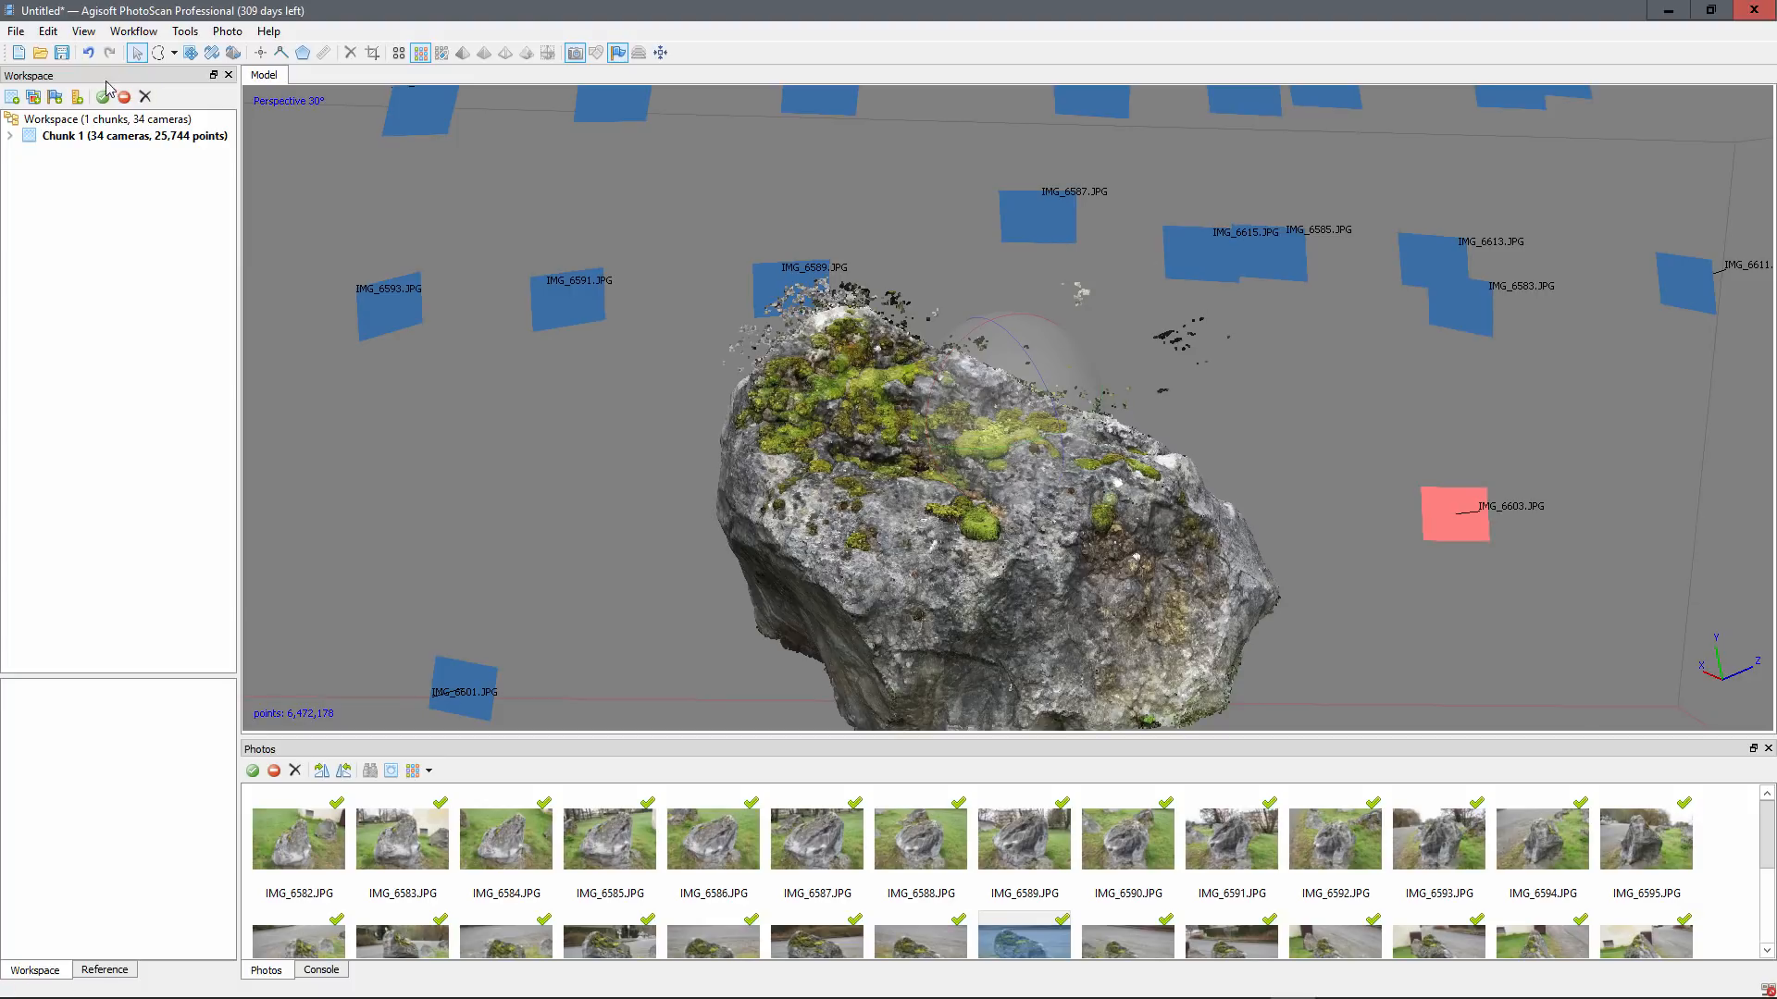
click(158, 52)
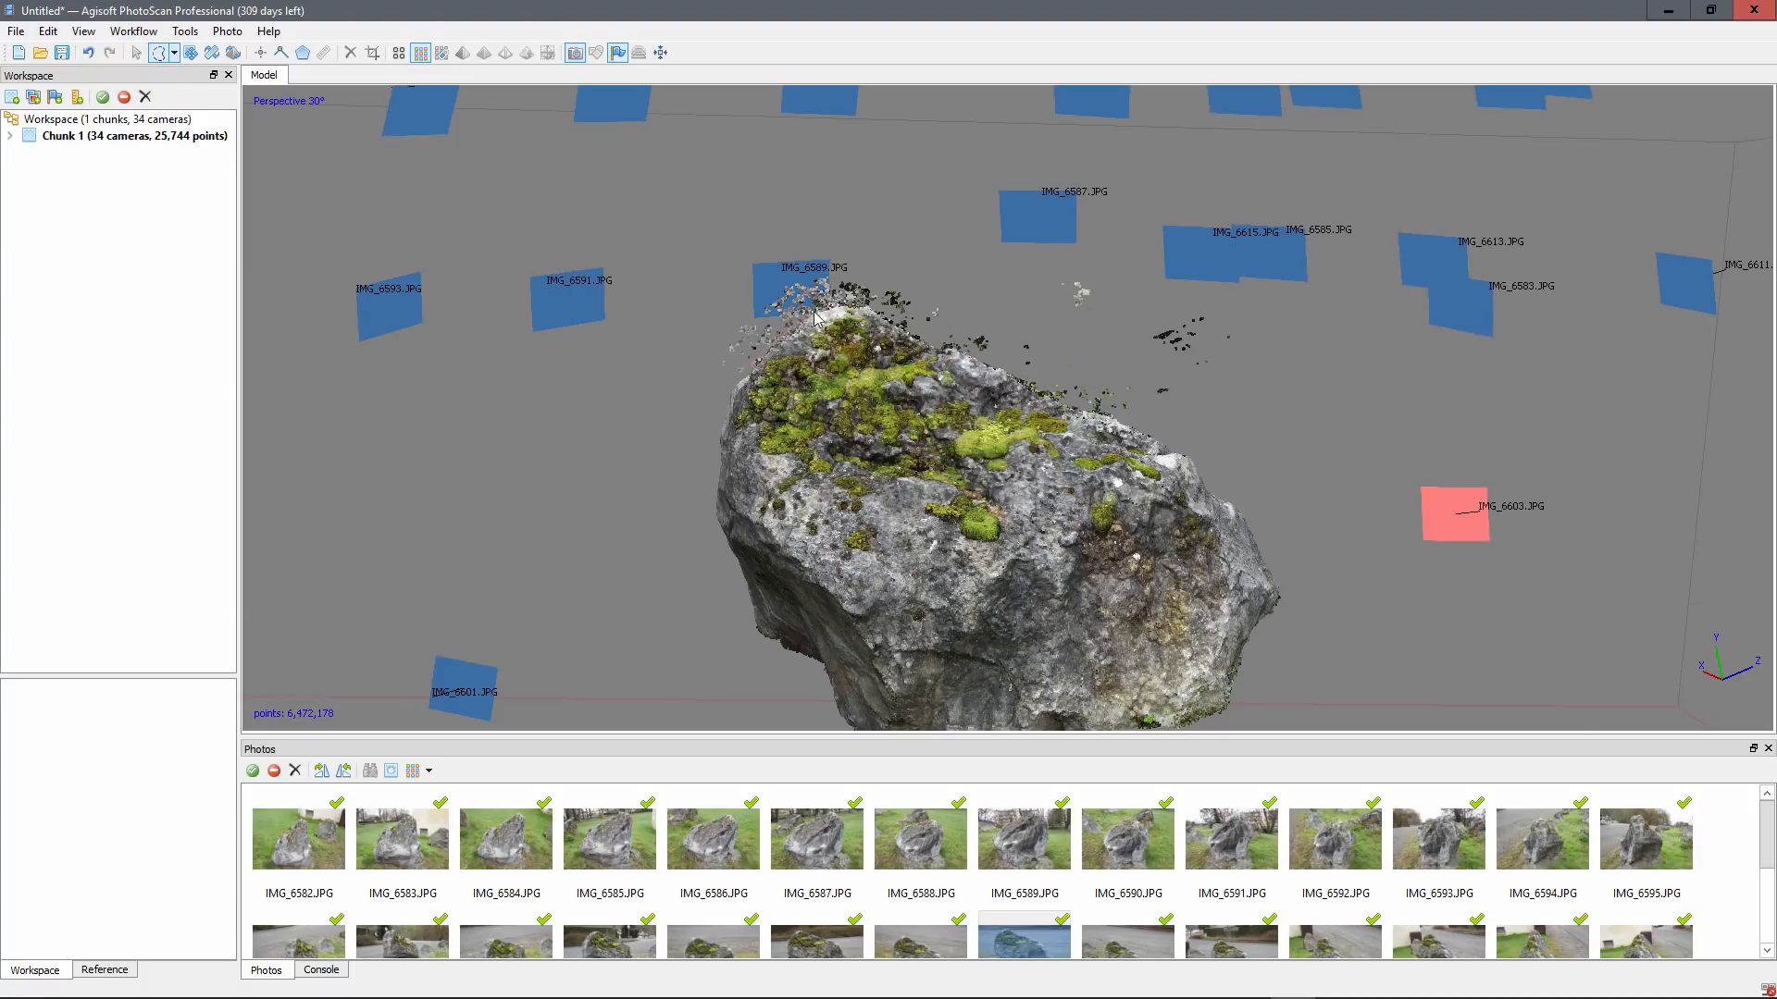
mouse_move(815, 315)
mouse_down()
mouse_move(868, 309)
mouse_move(1093, 415)
mouse_move(1175, 418)
mouse_move(1305, 374)
mouse_move(1203, 222)
mouse_move(683, 126)
mouse_move(539, 361)
mouse_move(546, 392)
mouse_move(798, 301)
mouse_up()
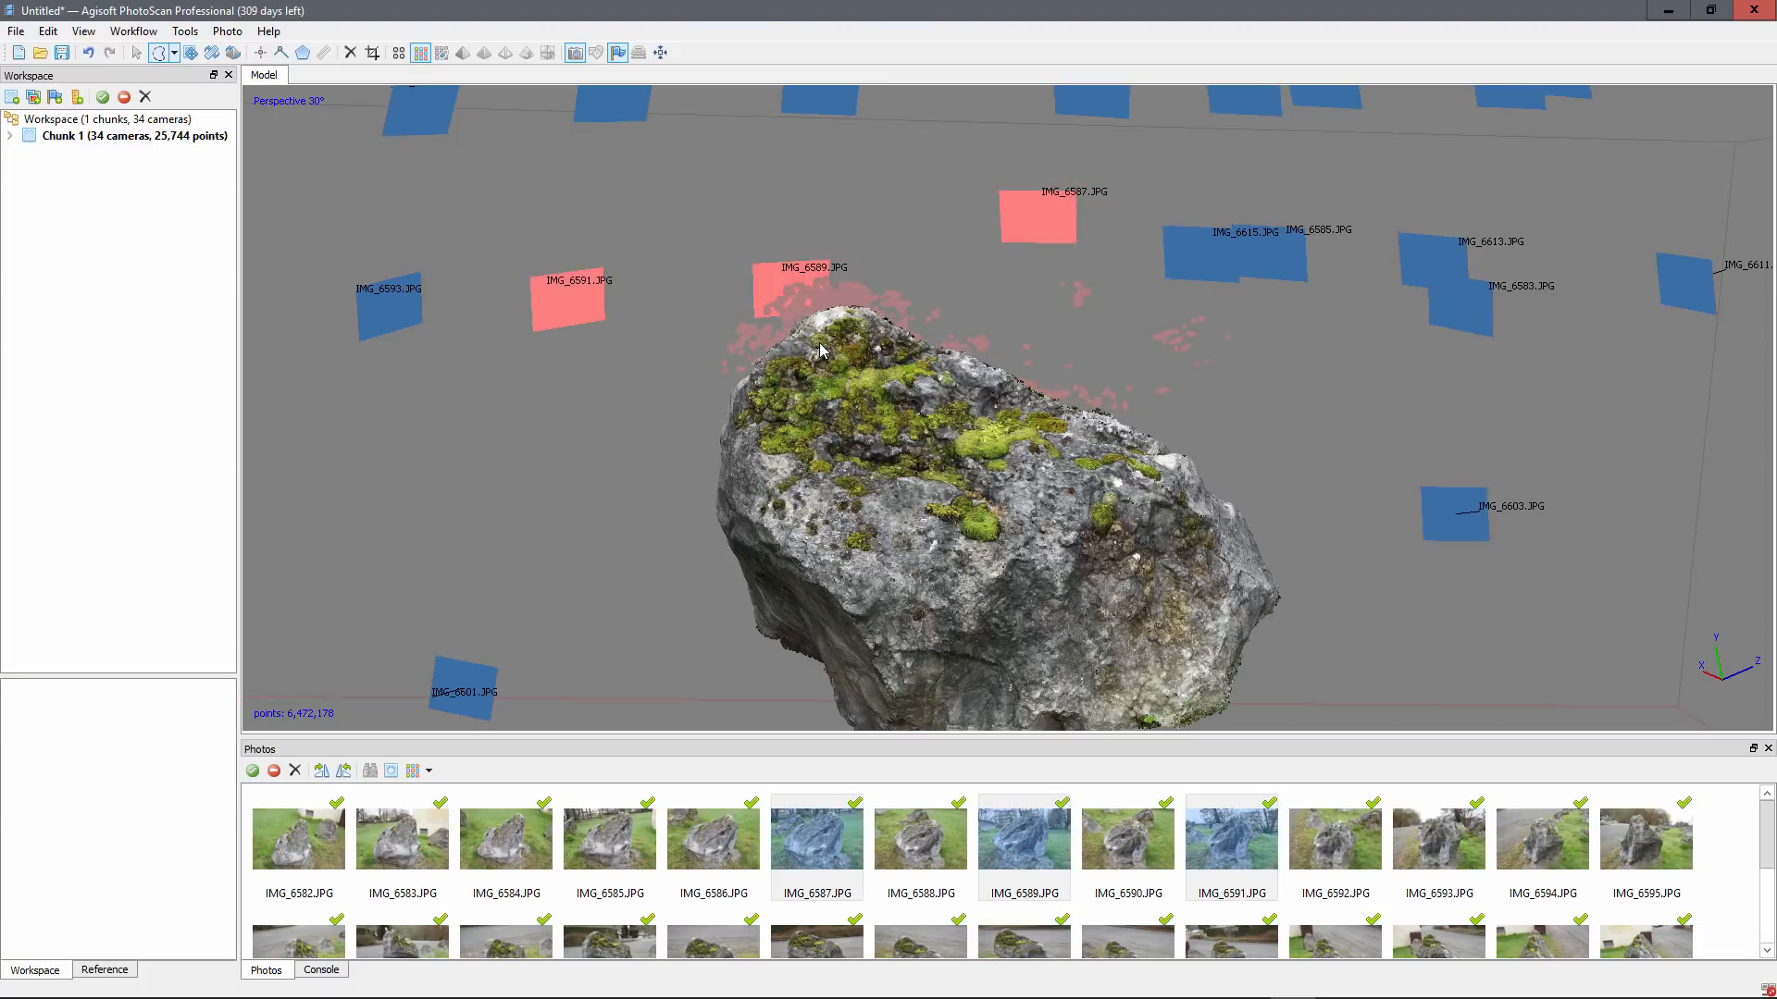
key(Delete)
Step: Build a mesh from the dense cloud with Arbitrary surface type and Medium face count, and display it as a solid model
scroll(959, 432, down, 3)
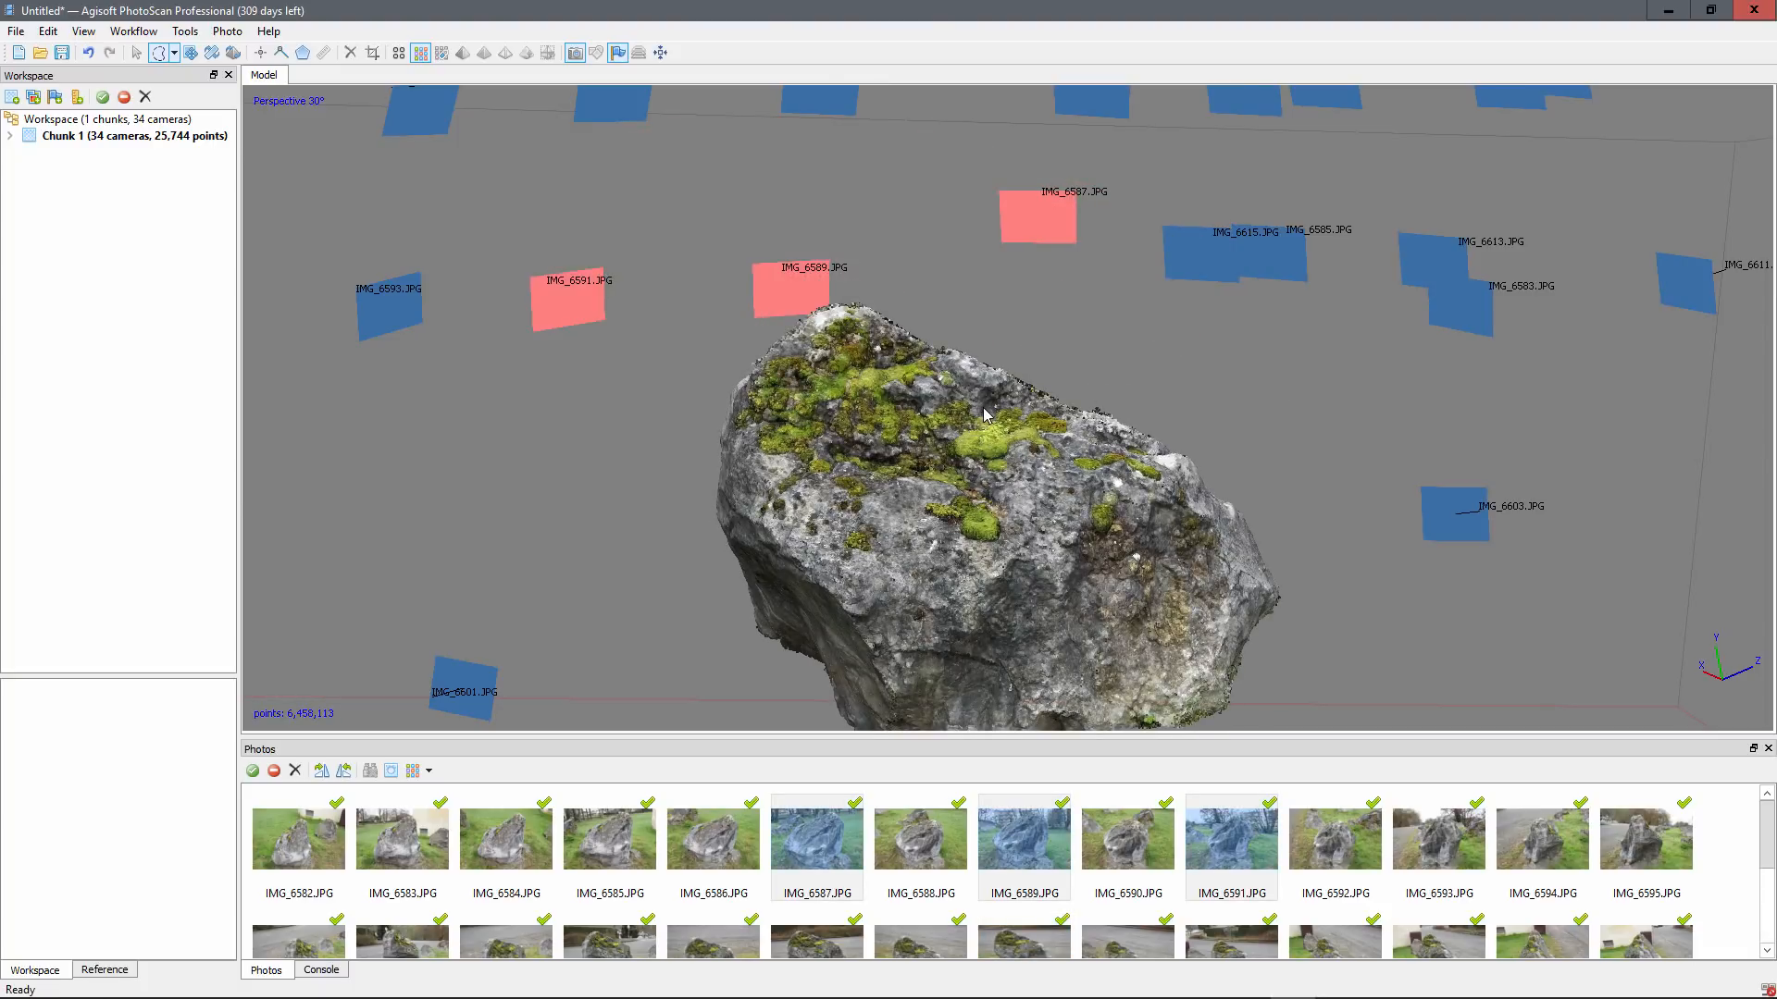
scroll(993, 411, down, 2)
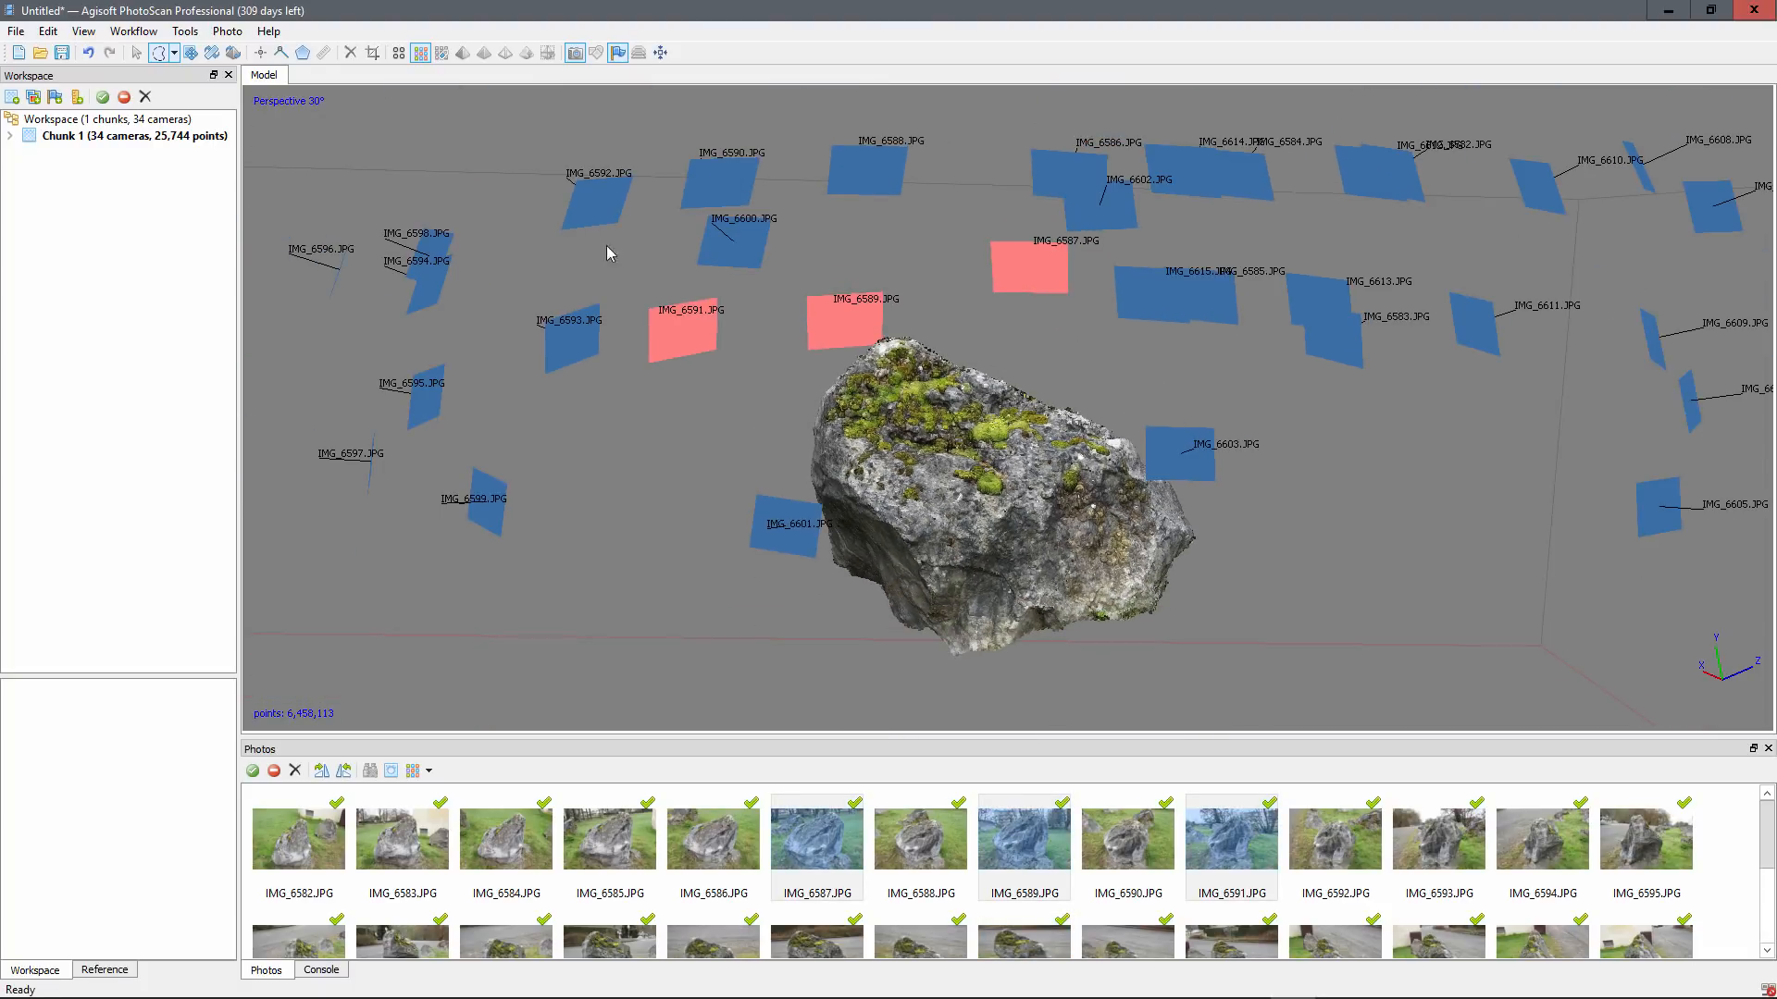
click(136, 53)
drag(1018, 444, 960, 456)
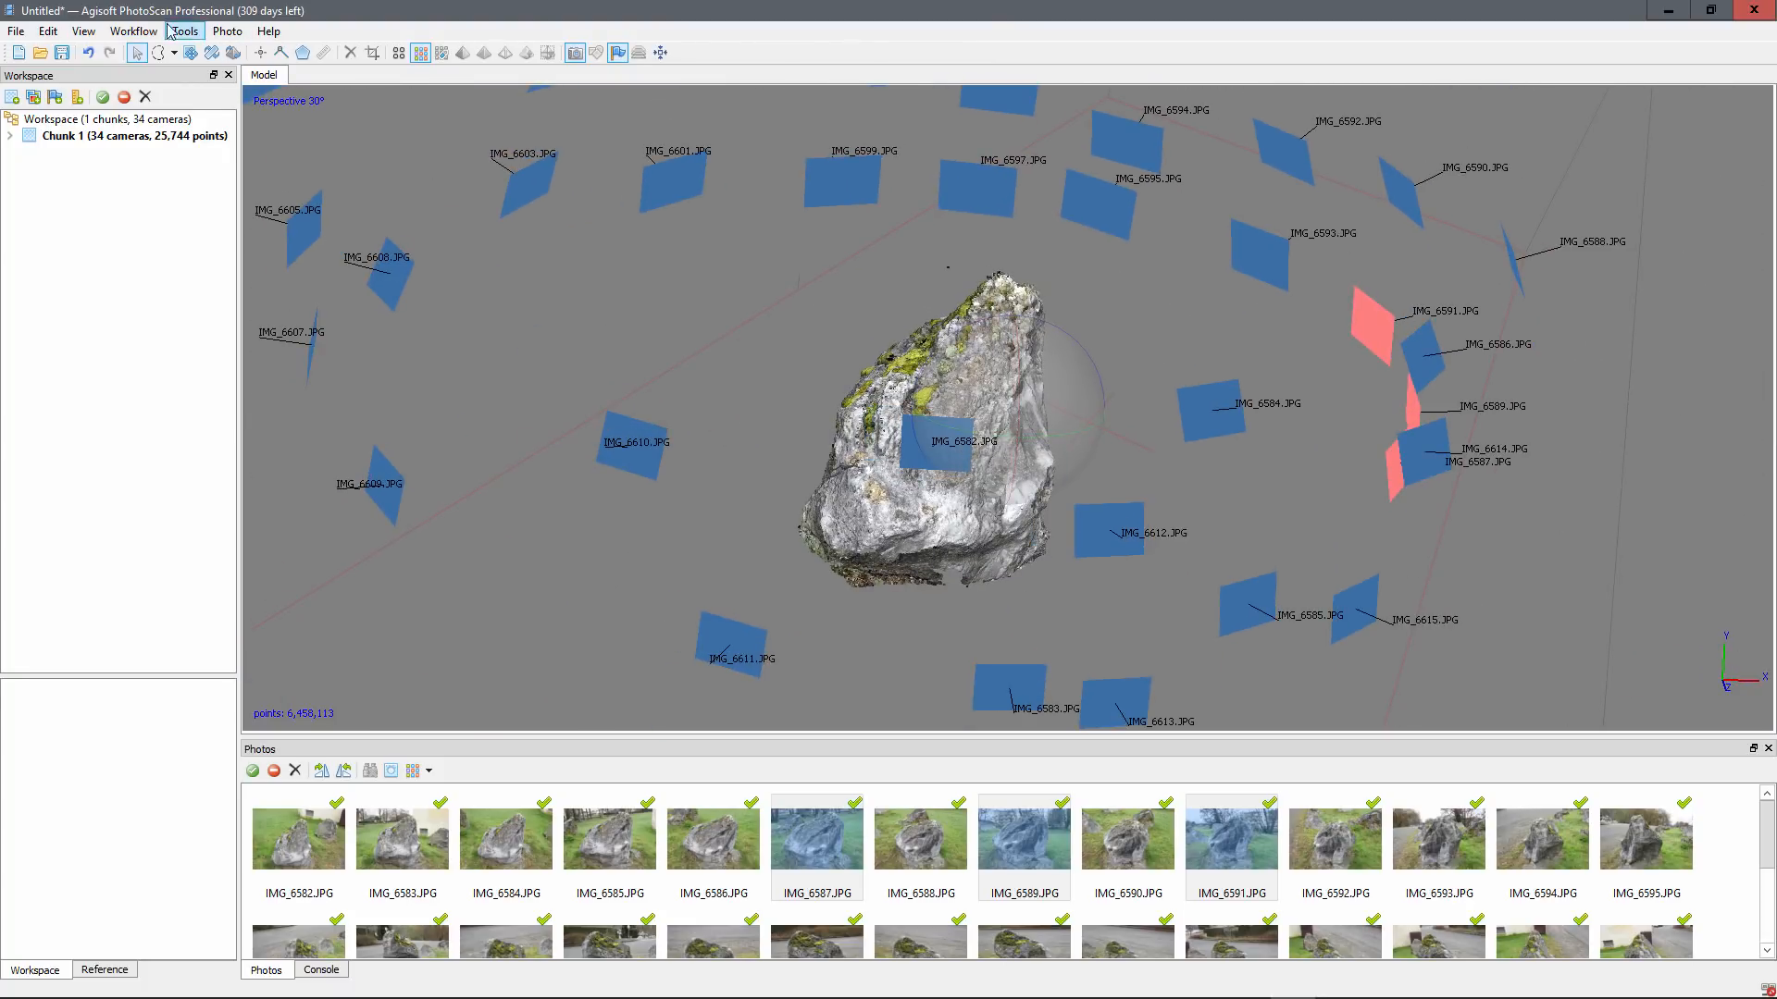
click(135, 33)
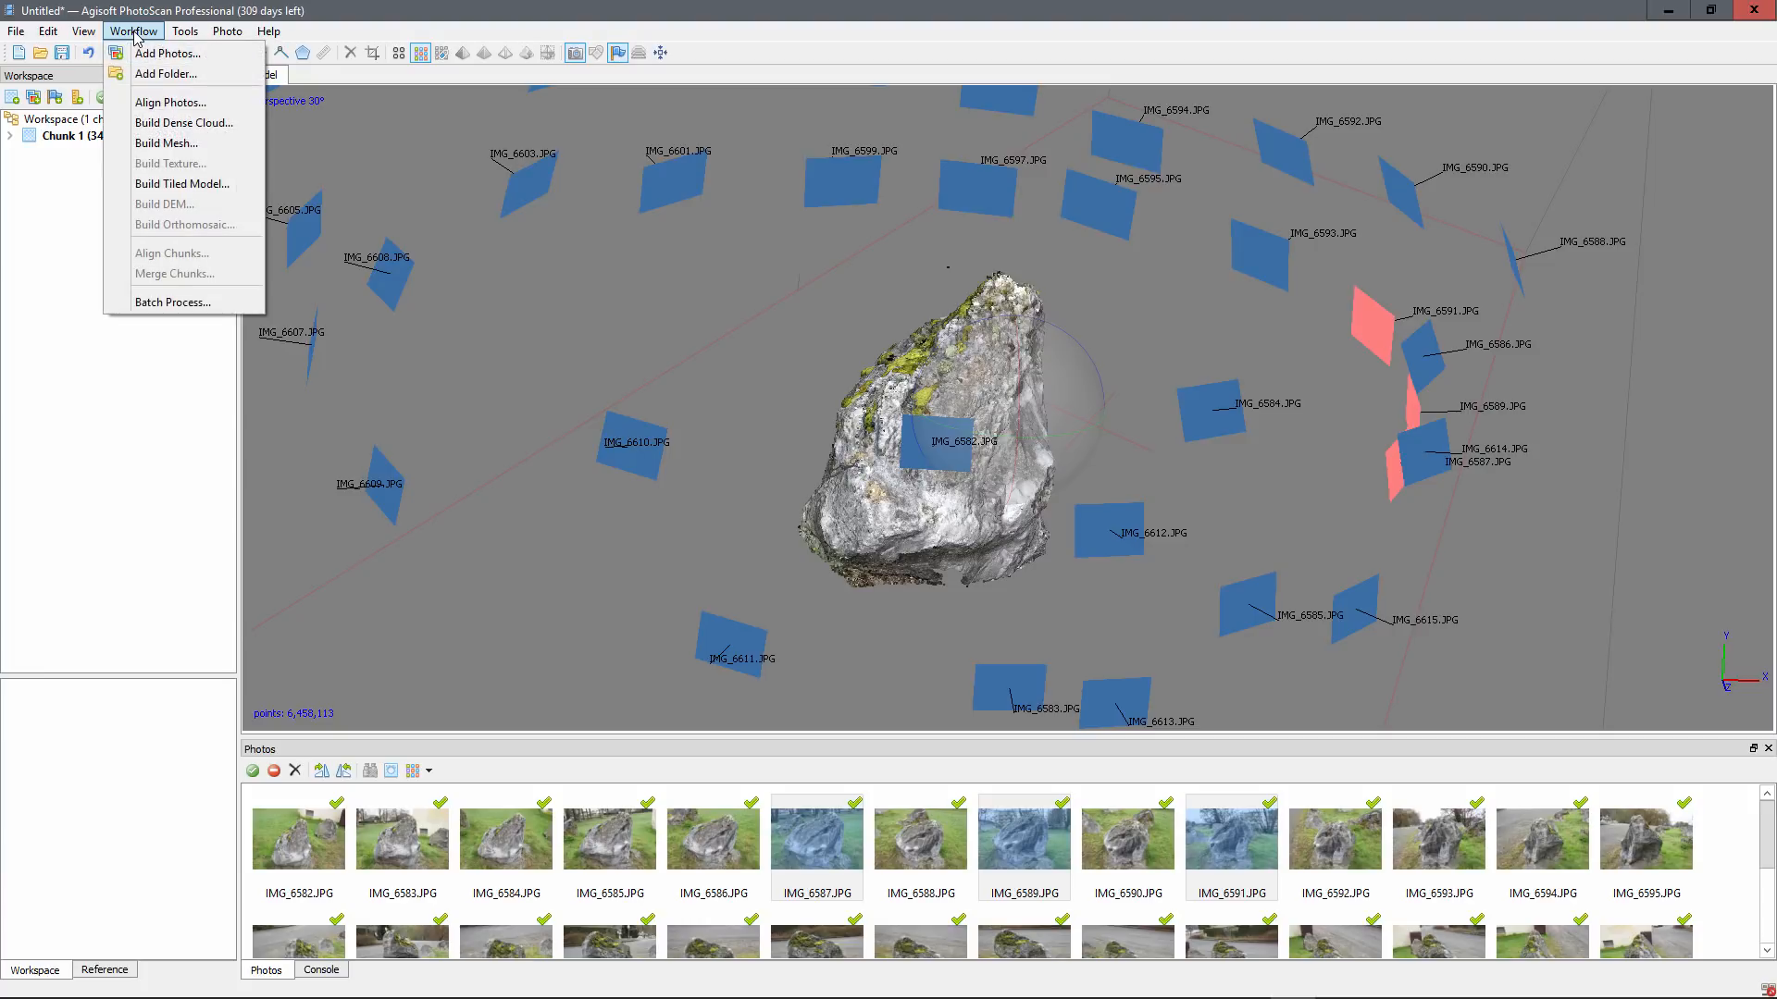
click(176, 143)
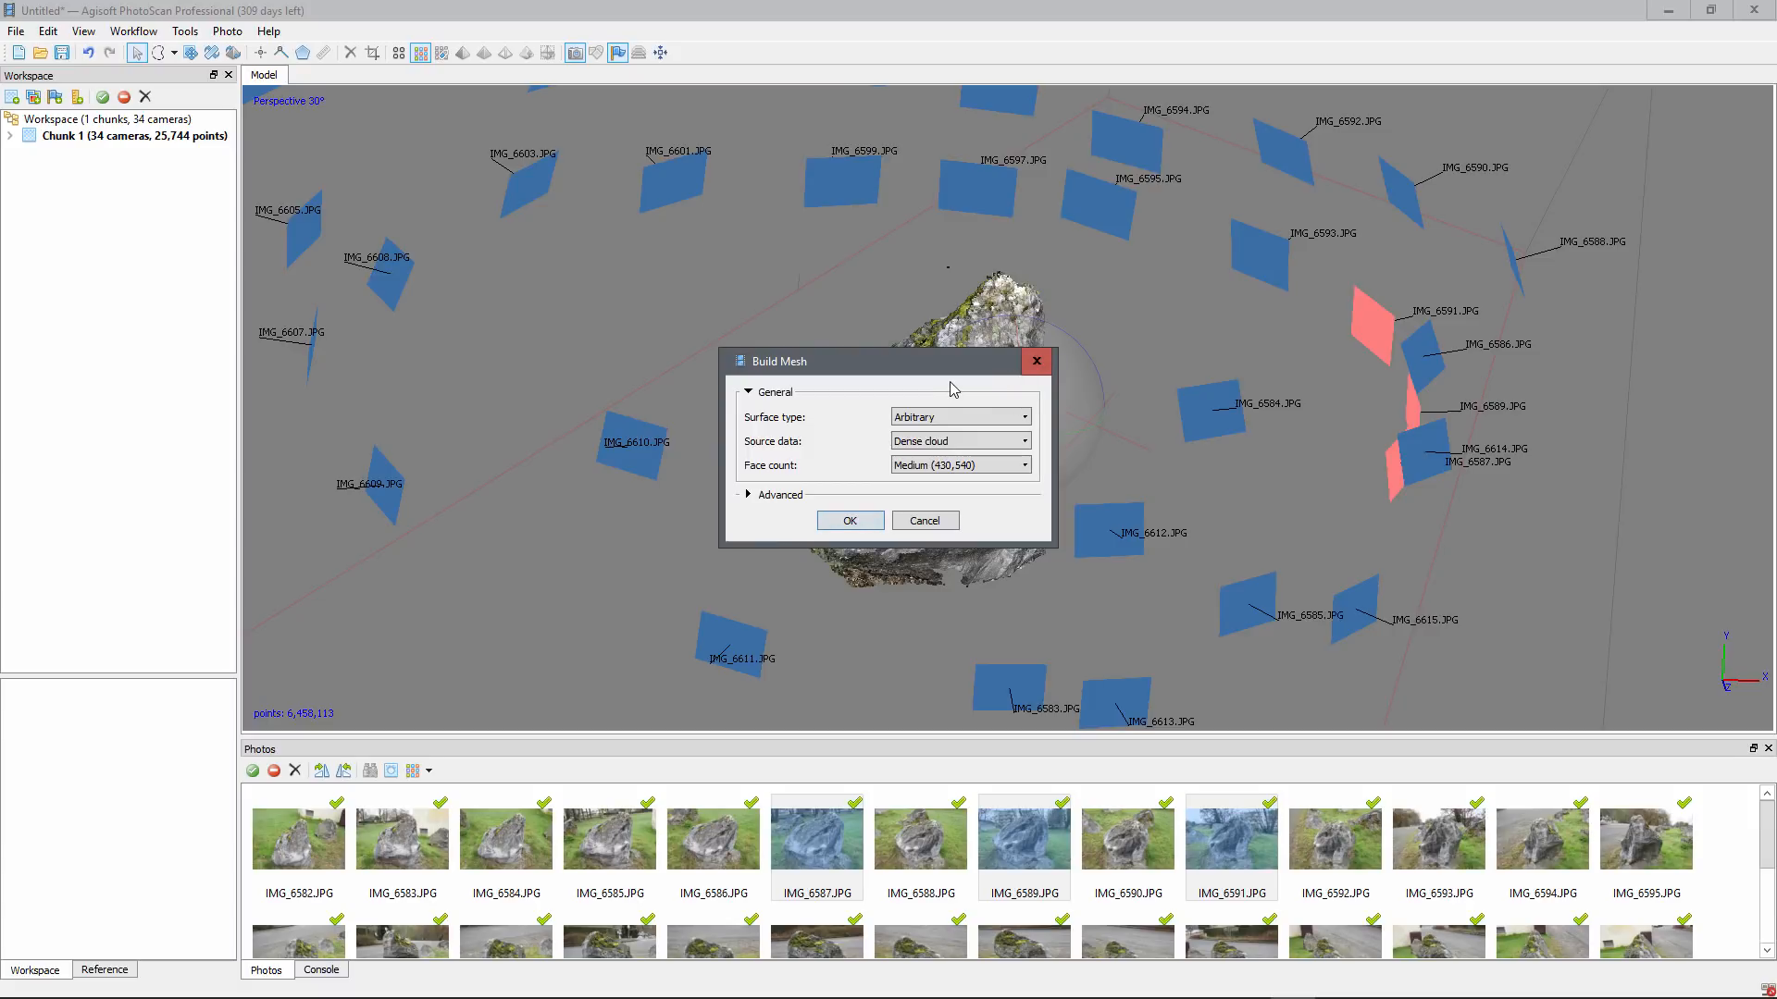
click(984, 469)
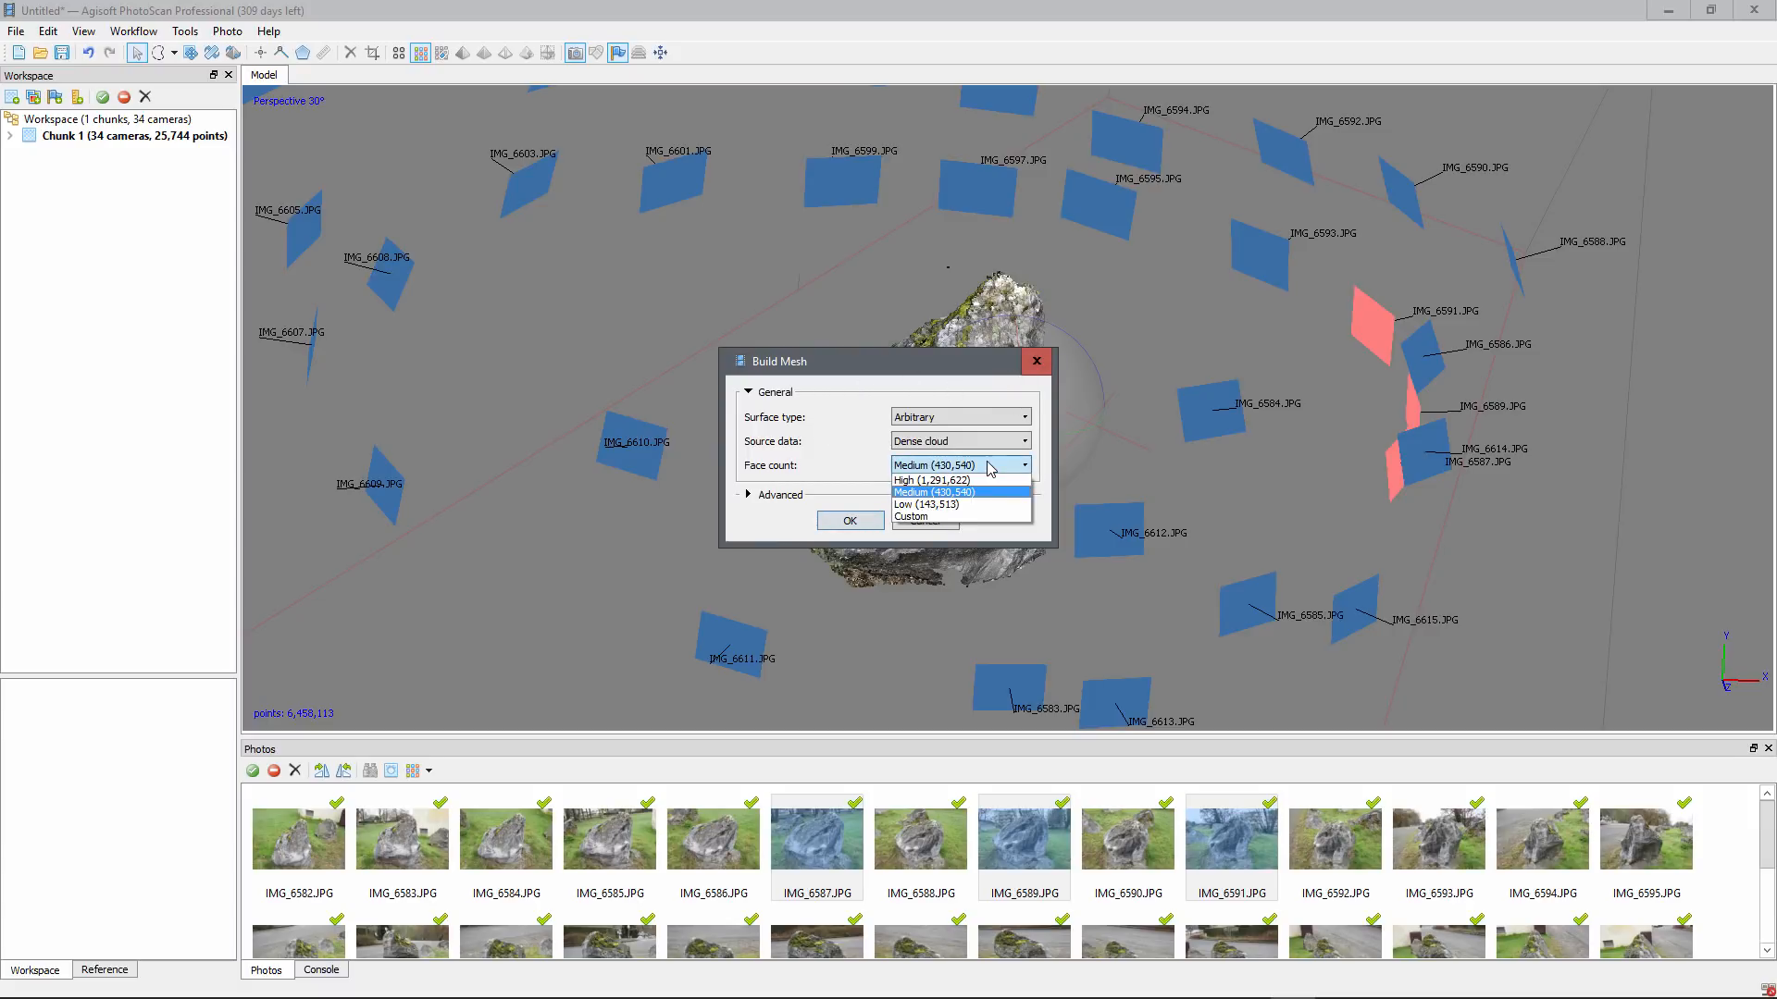
click(939, 480)
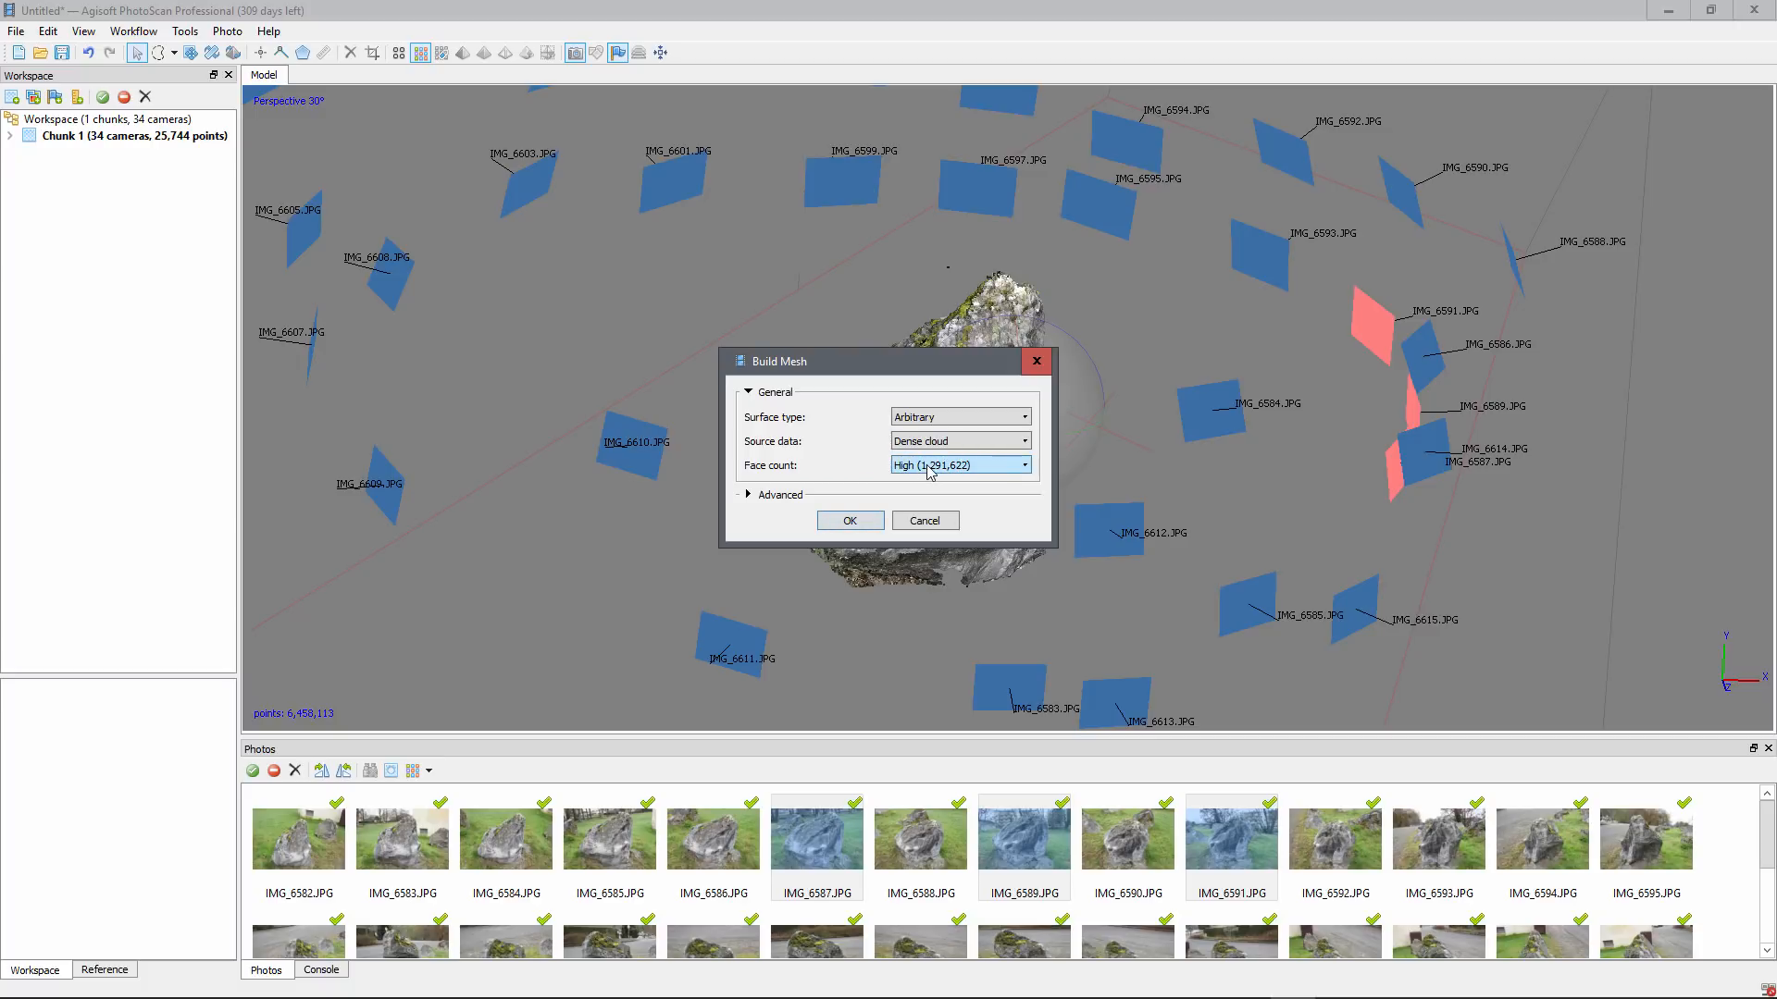
click(990, 467)
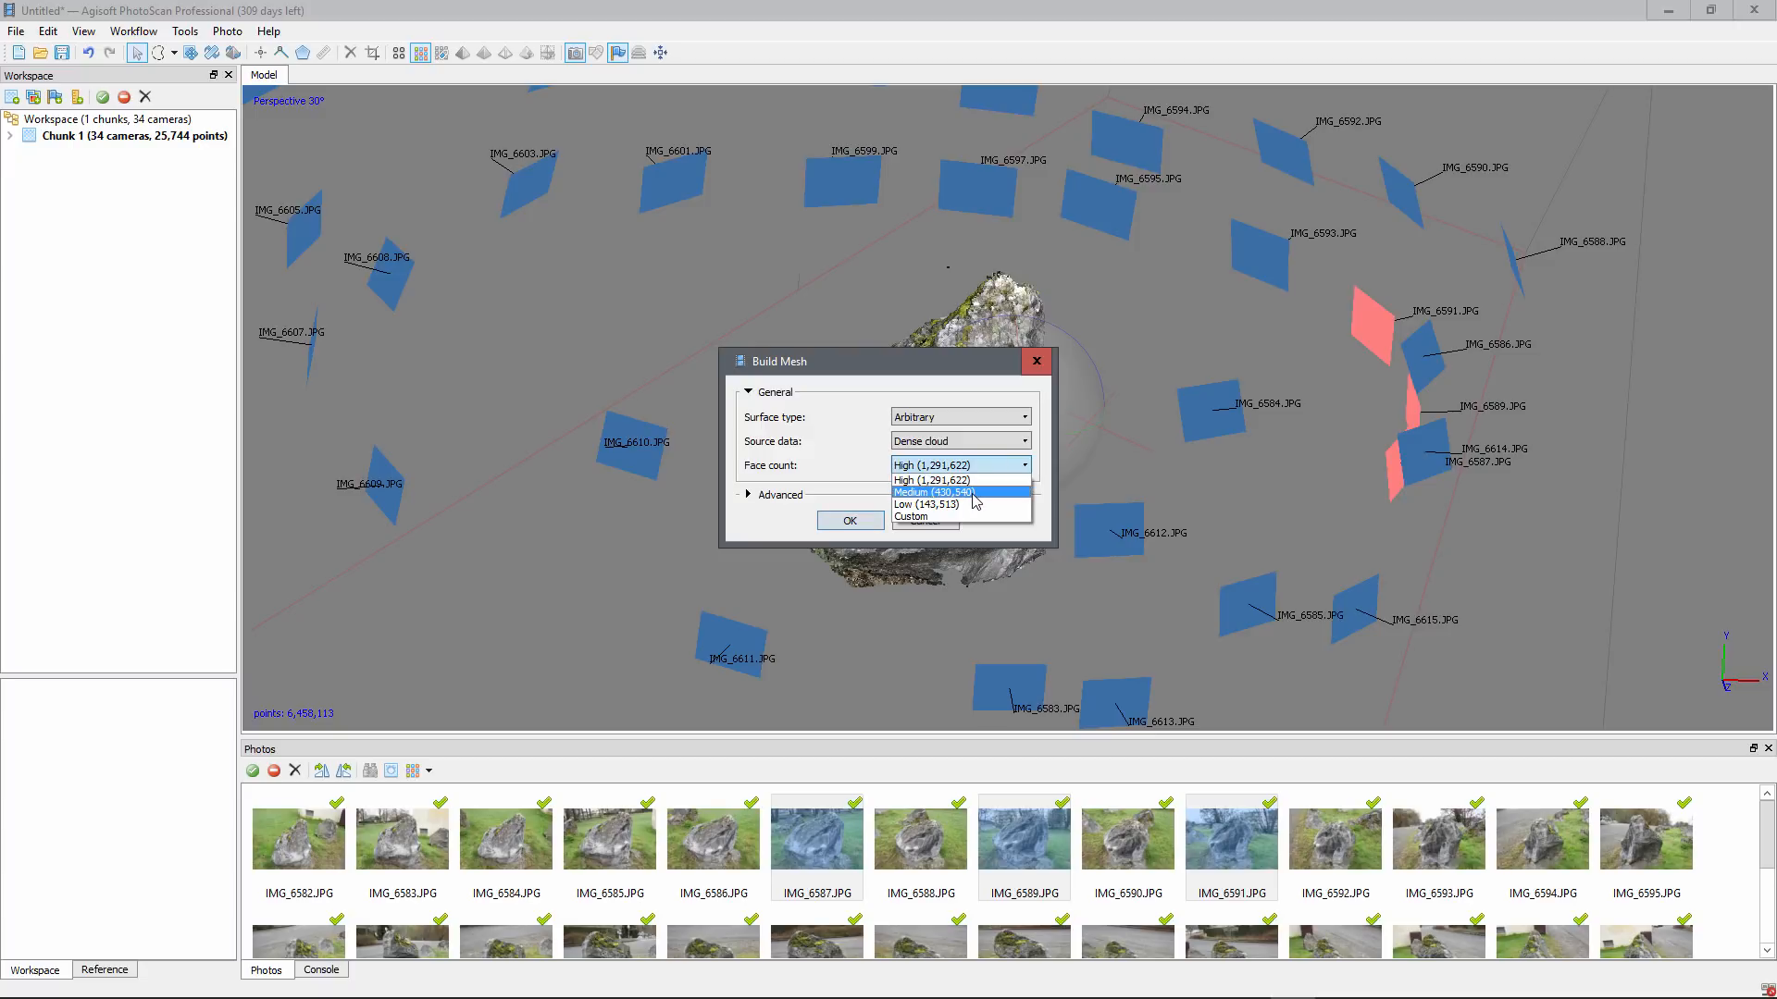
click(975, 498)
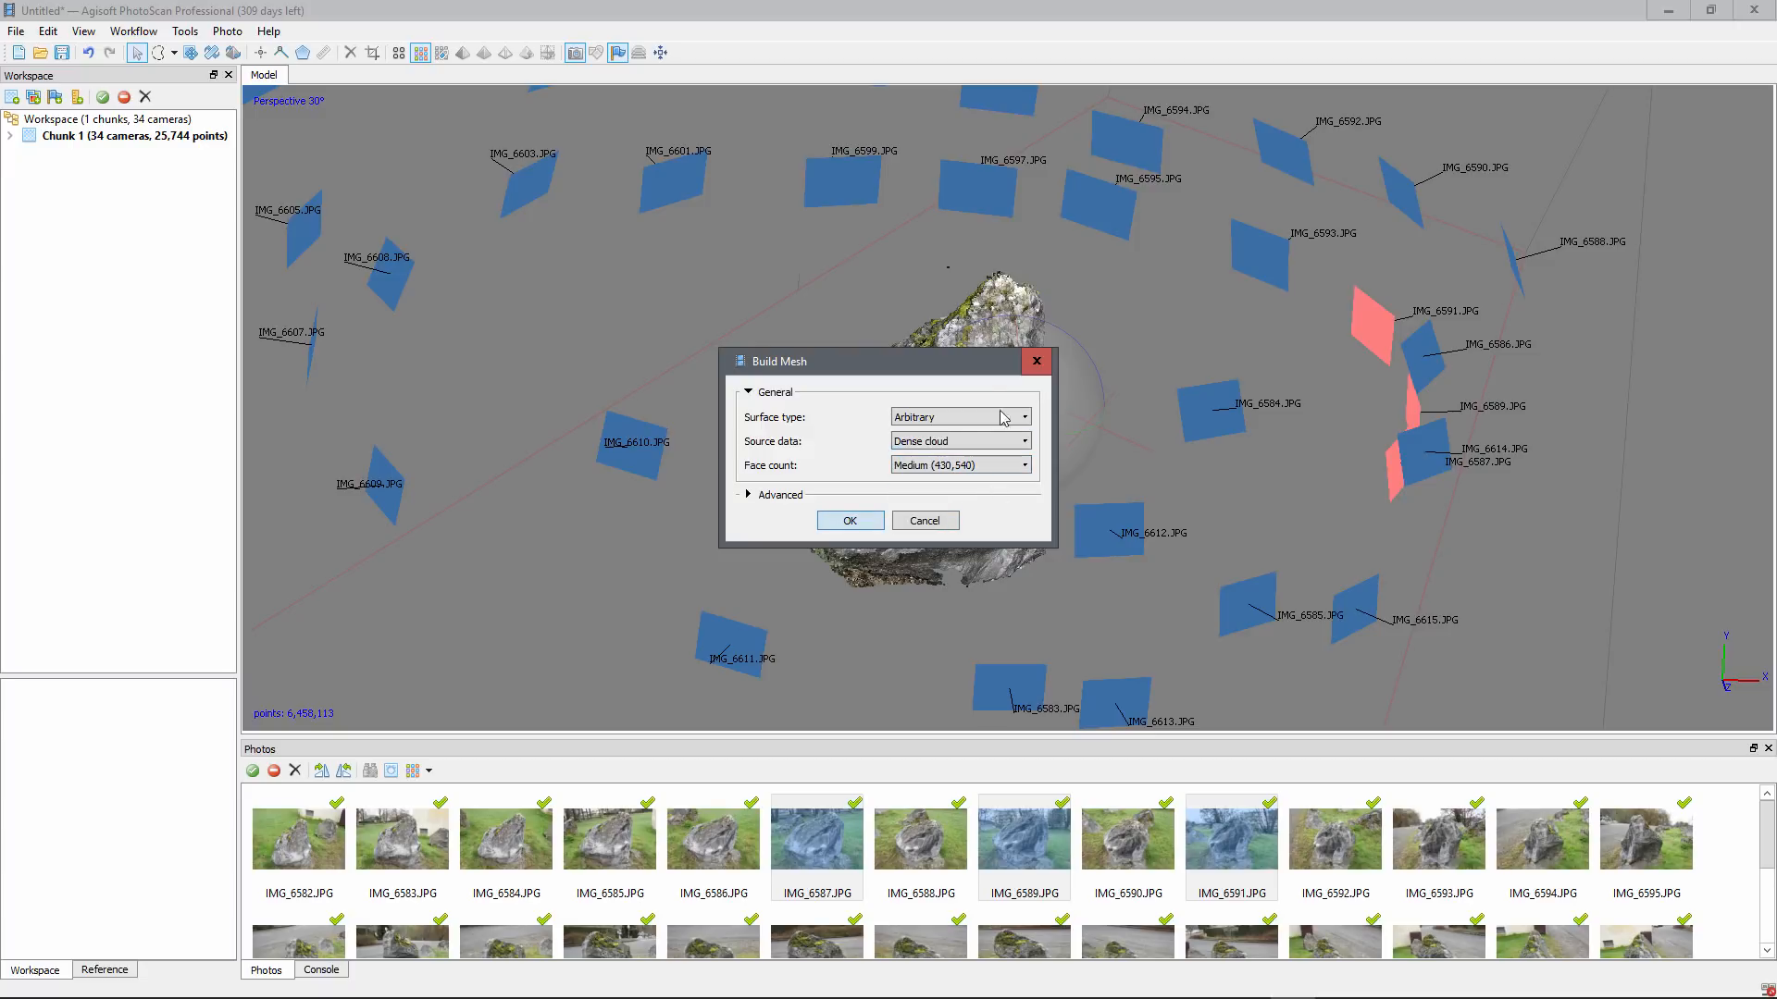
click(850, 521)
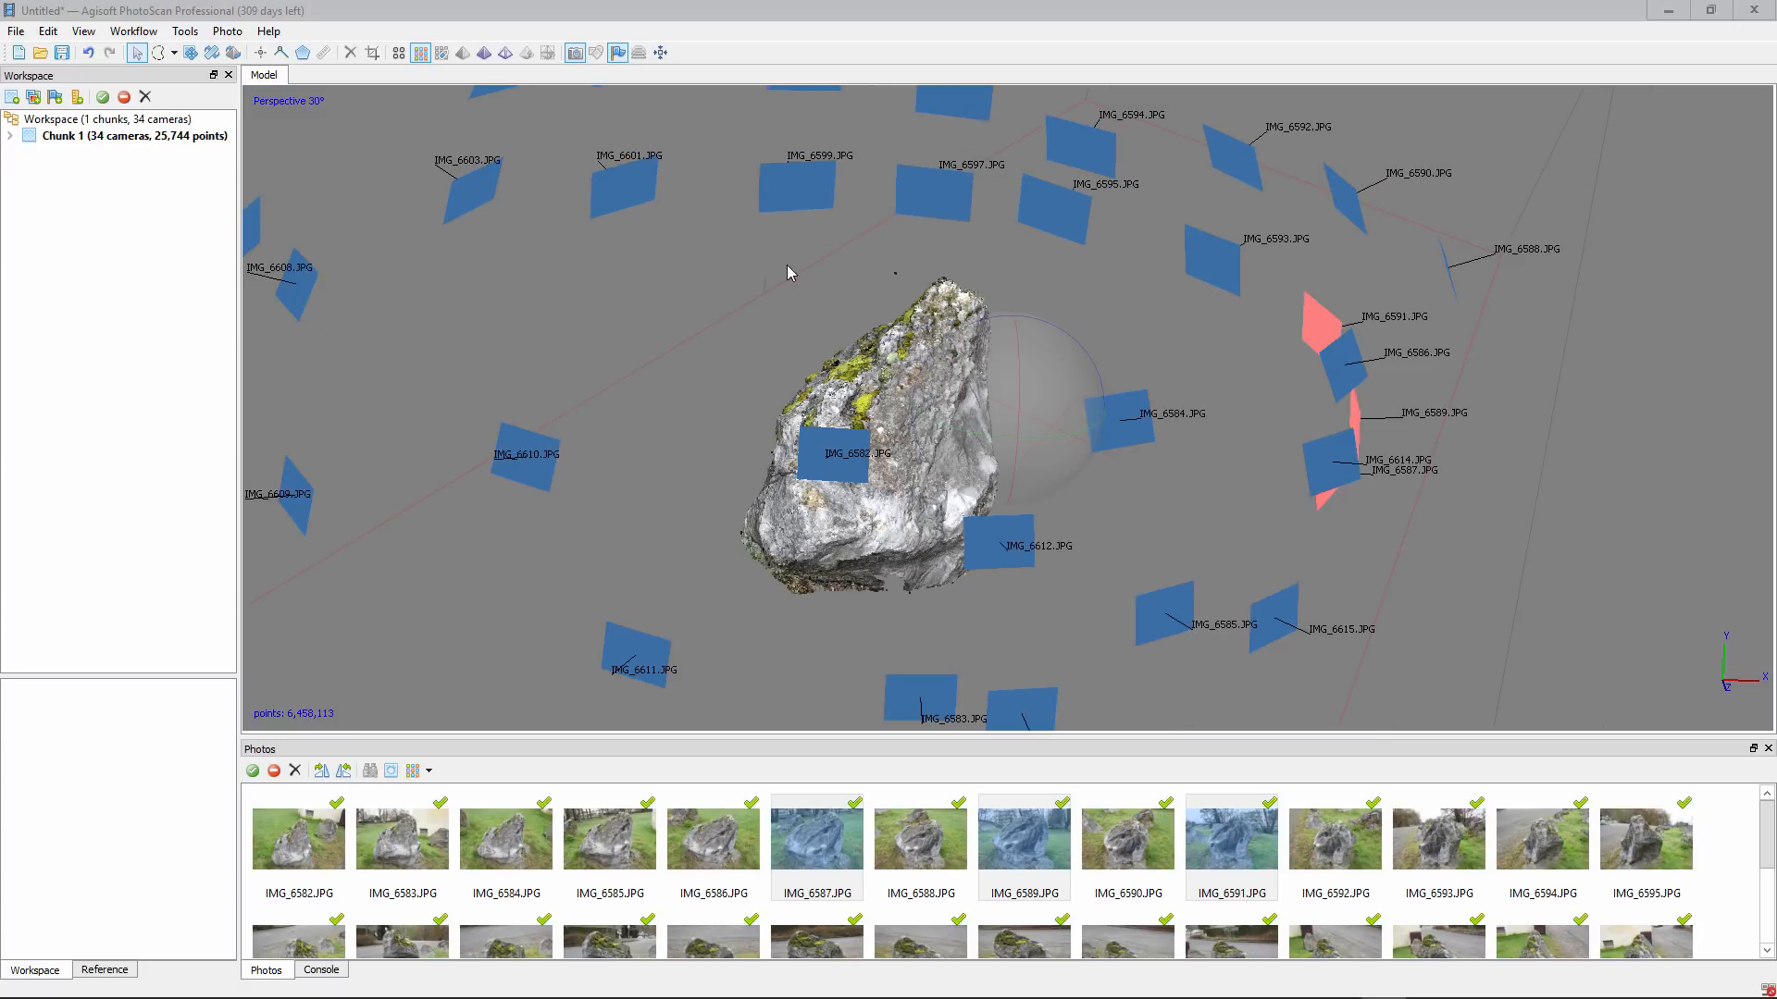
click(484, 53)
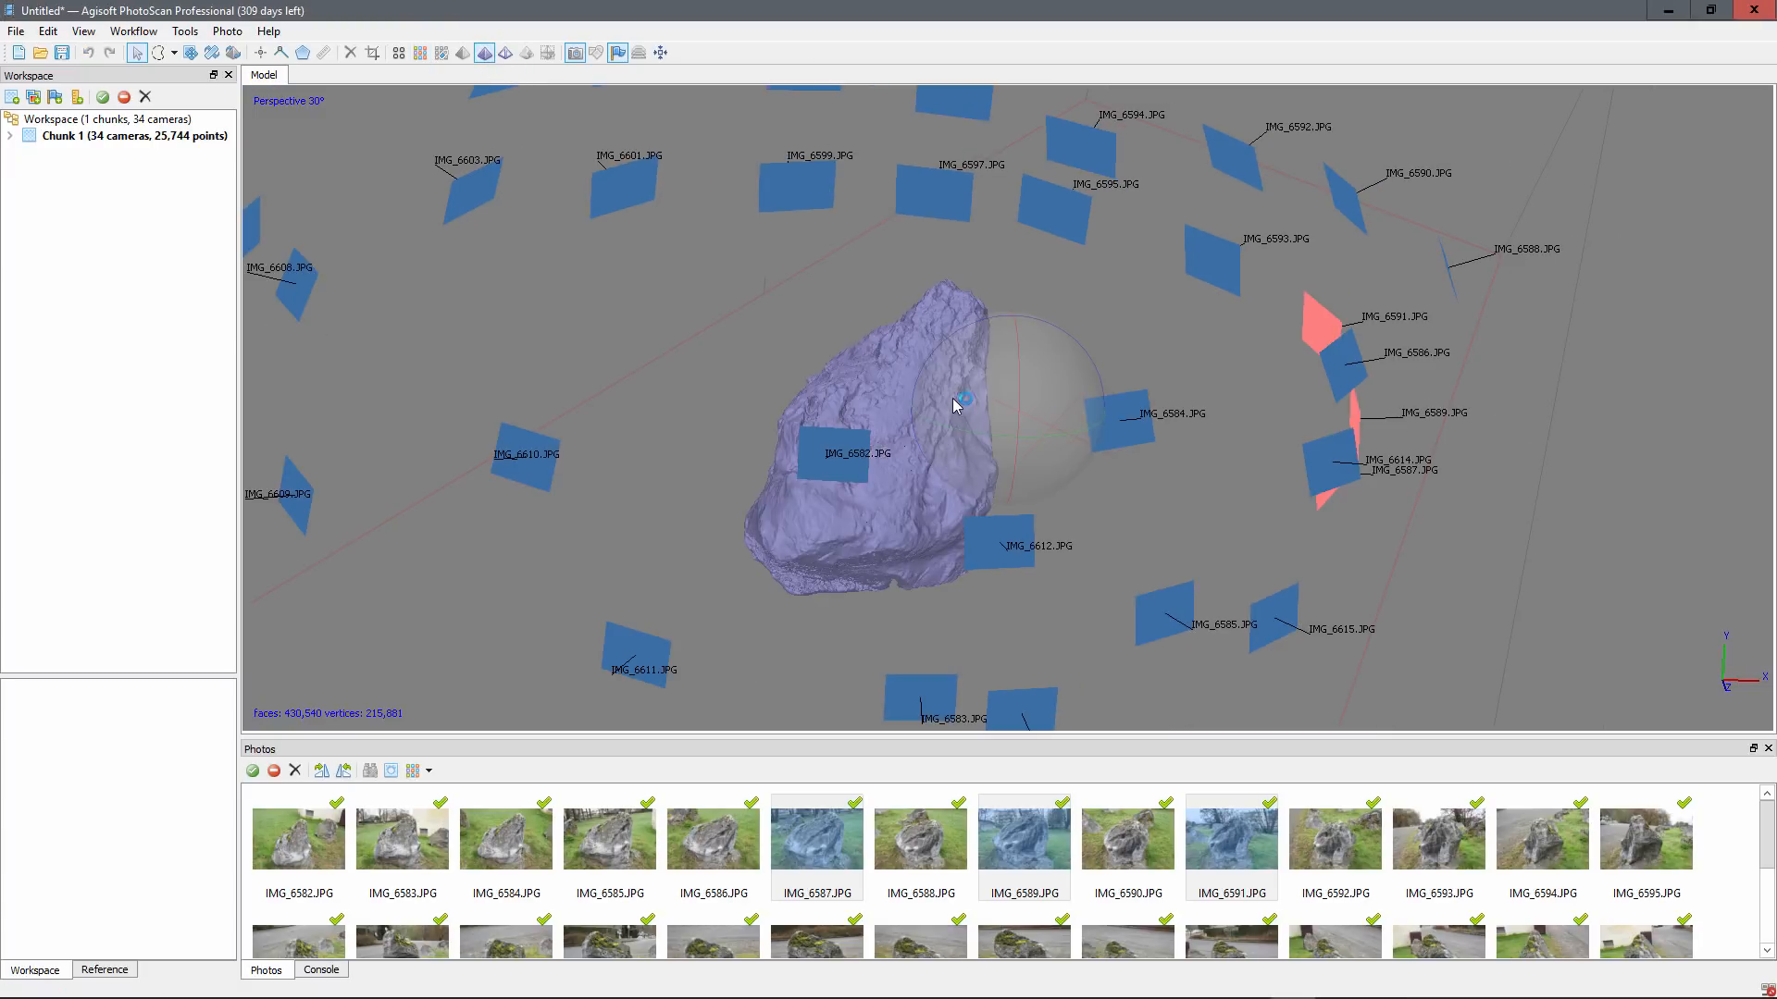
mouse_move(825, 324)
mouse_down()
mouse_move(777, 327)
mouse_move(718, 432)
mouse_move(1063, 441)
mouse_move(1064, 476)
mouse_move(1212, 533)
mouse_move(1177, 561)
mouse_move(1101, 486)
mouse_move(1162, 586)
mouse_move(934, 462)
mouse_move(880, 397)
mouse_move(984, 204)
mouse_move(952, 305)
mouse_move(897, 286)
mouse_move(930, 371)
mouse_move(916, 266)
mouse_move(941, 361)
mouse_move(814, 433)
mouse_move(972, 524)
mouse_move(1074, 496)
mouse_move(1055, 473)
mouse_up()
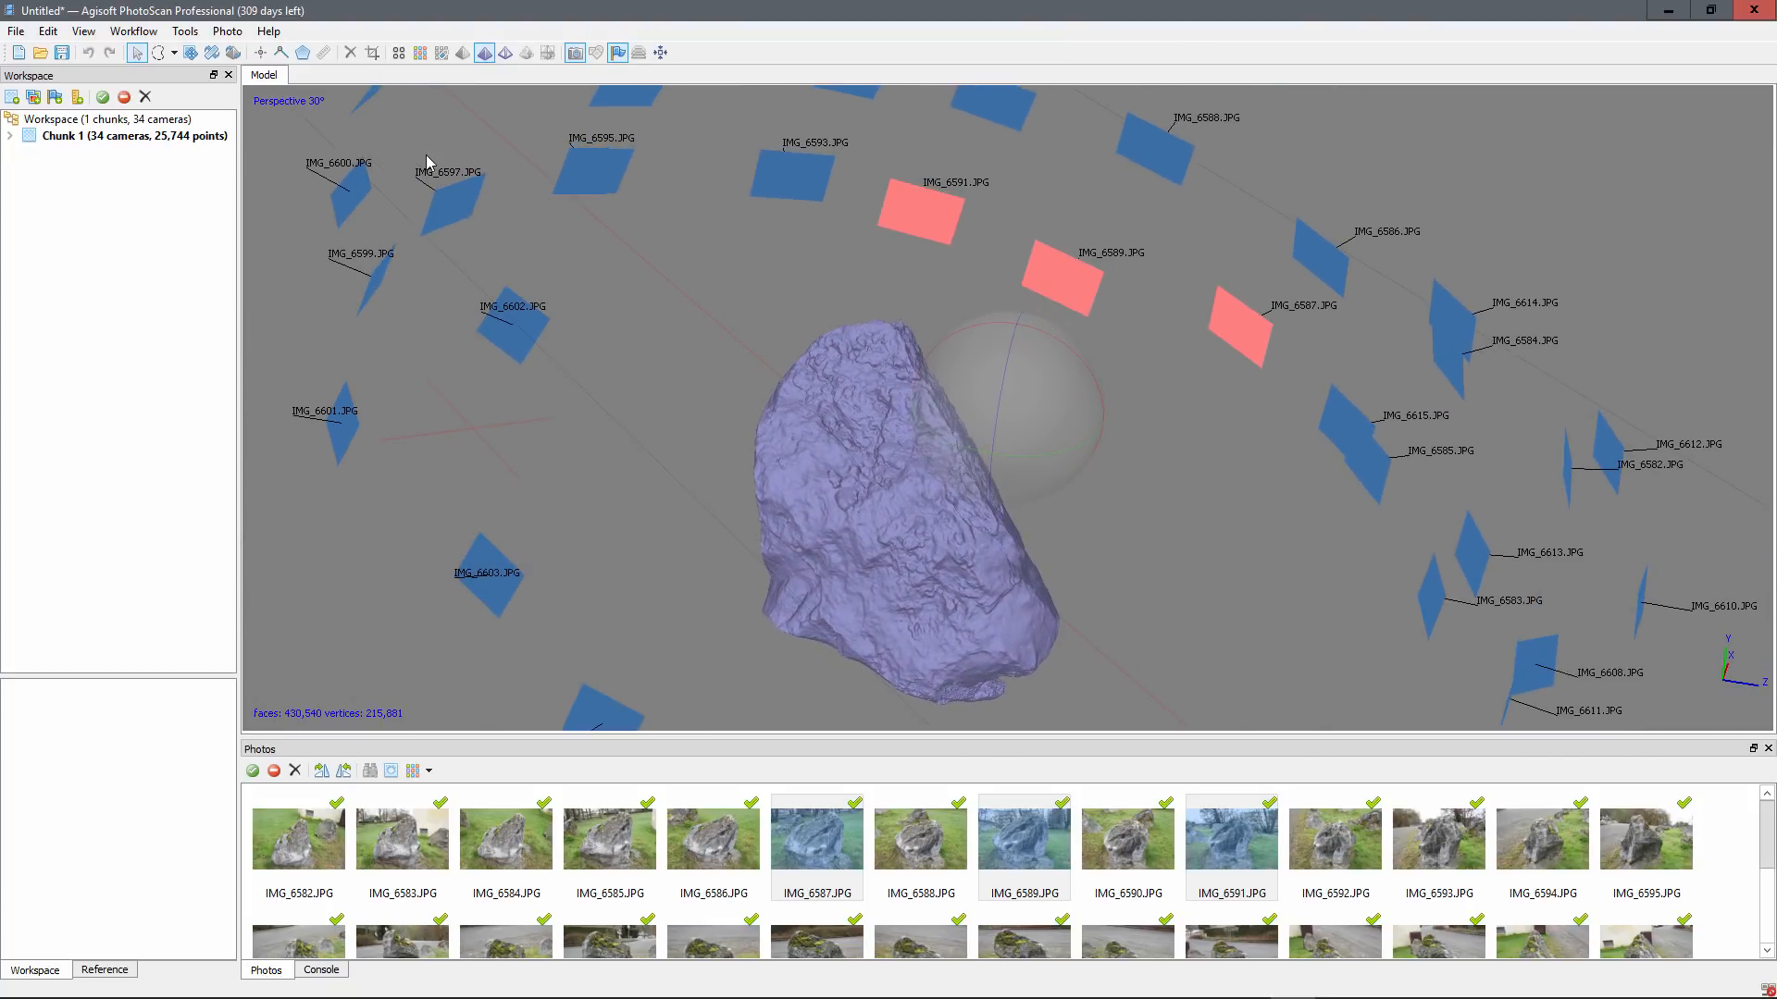
Step: Build the mesh's texture with Generic mapping mode, Mosaic blending mode, texture size 4096 and count 1
click(136, 32)
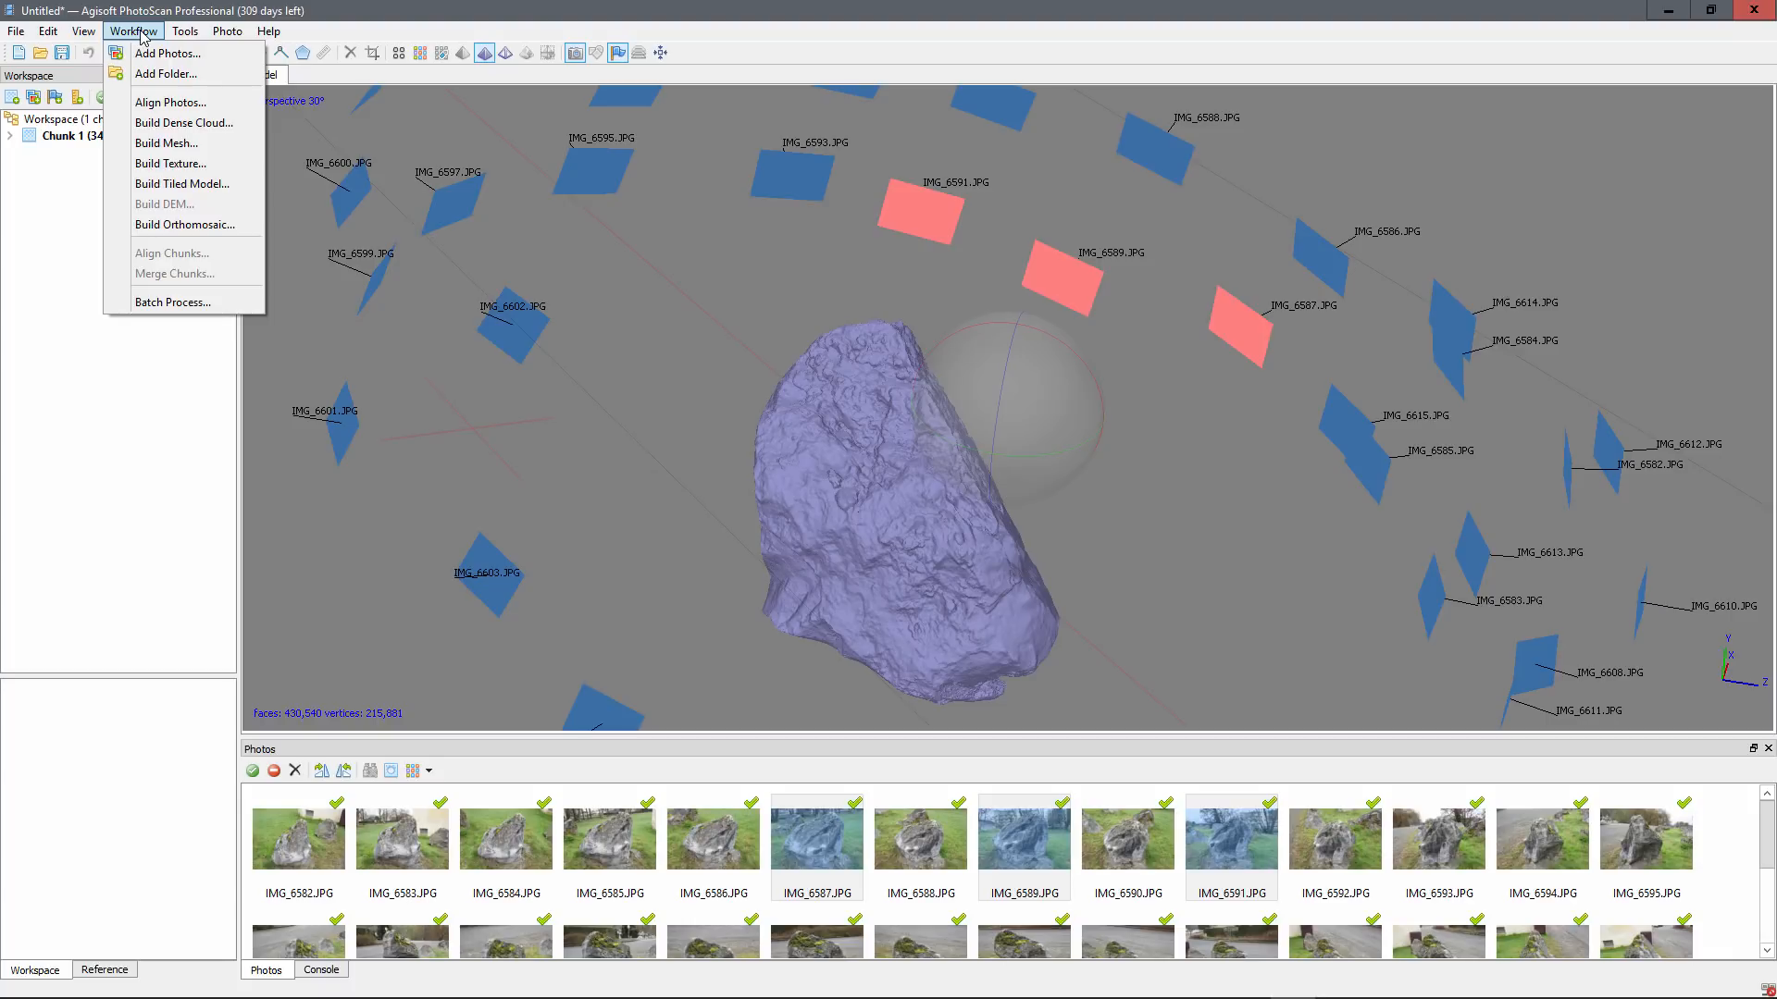
click(170, 163)
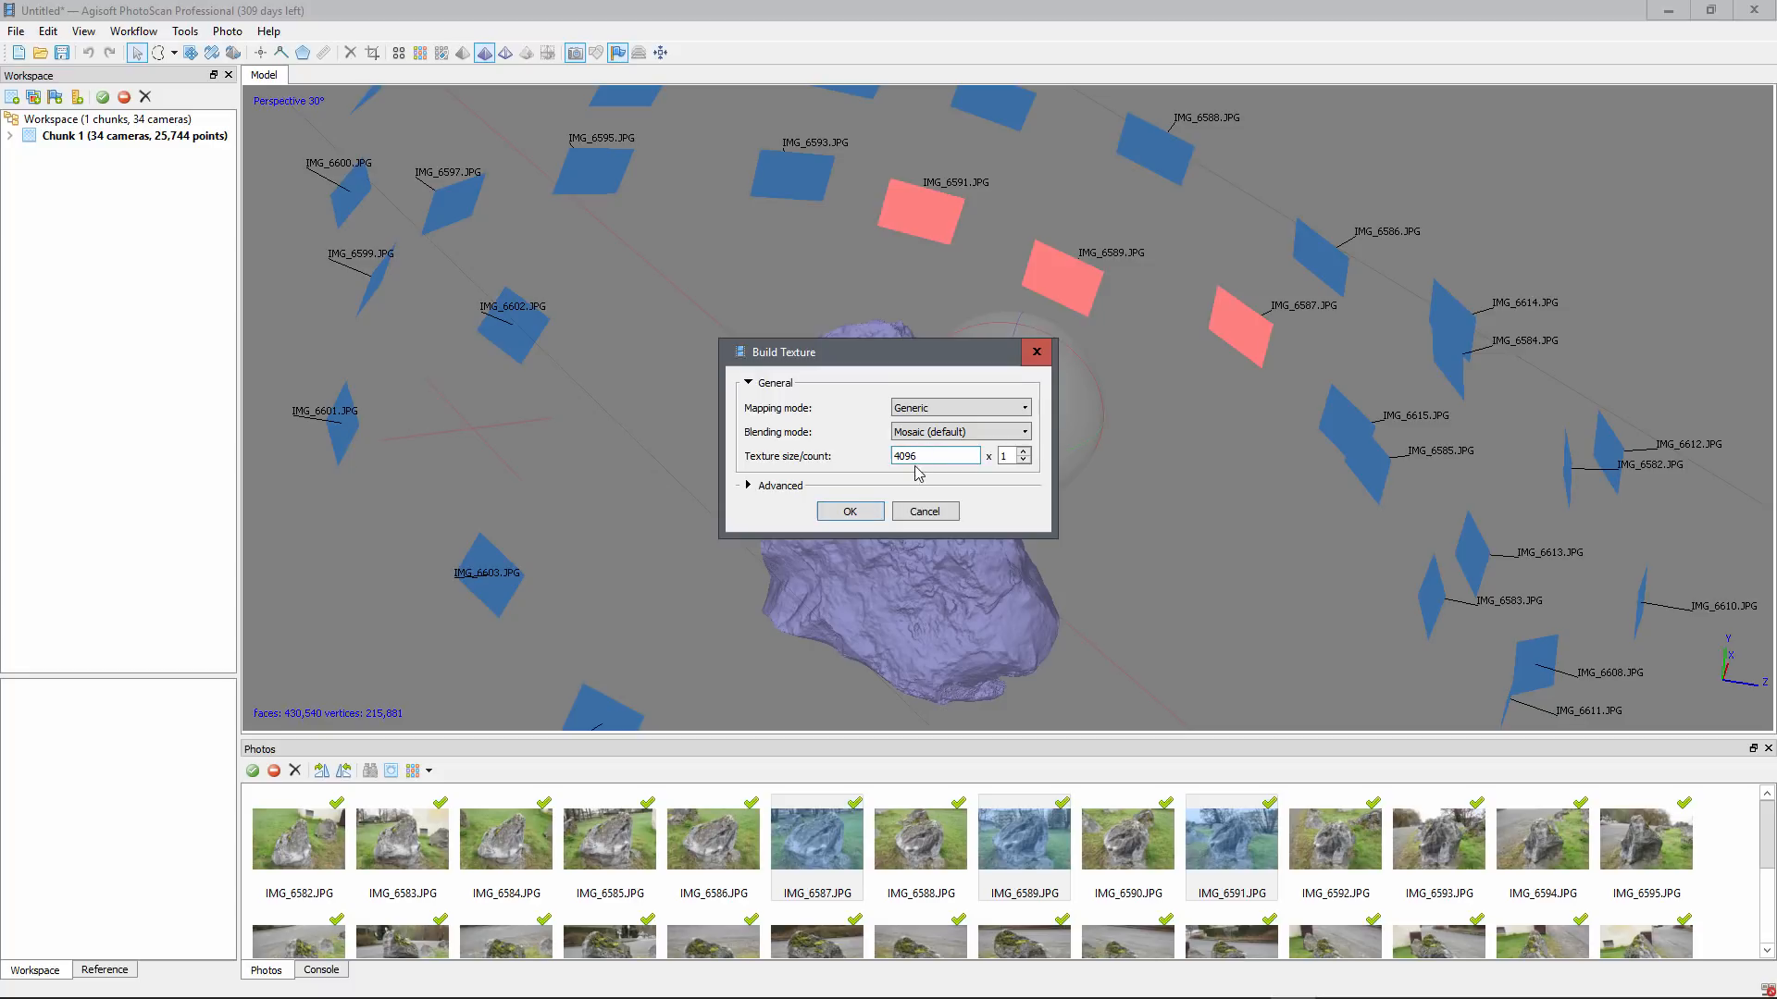
click(850, 512)
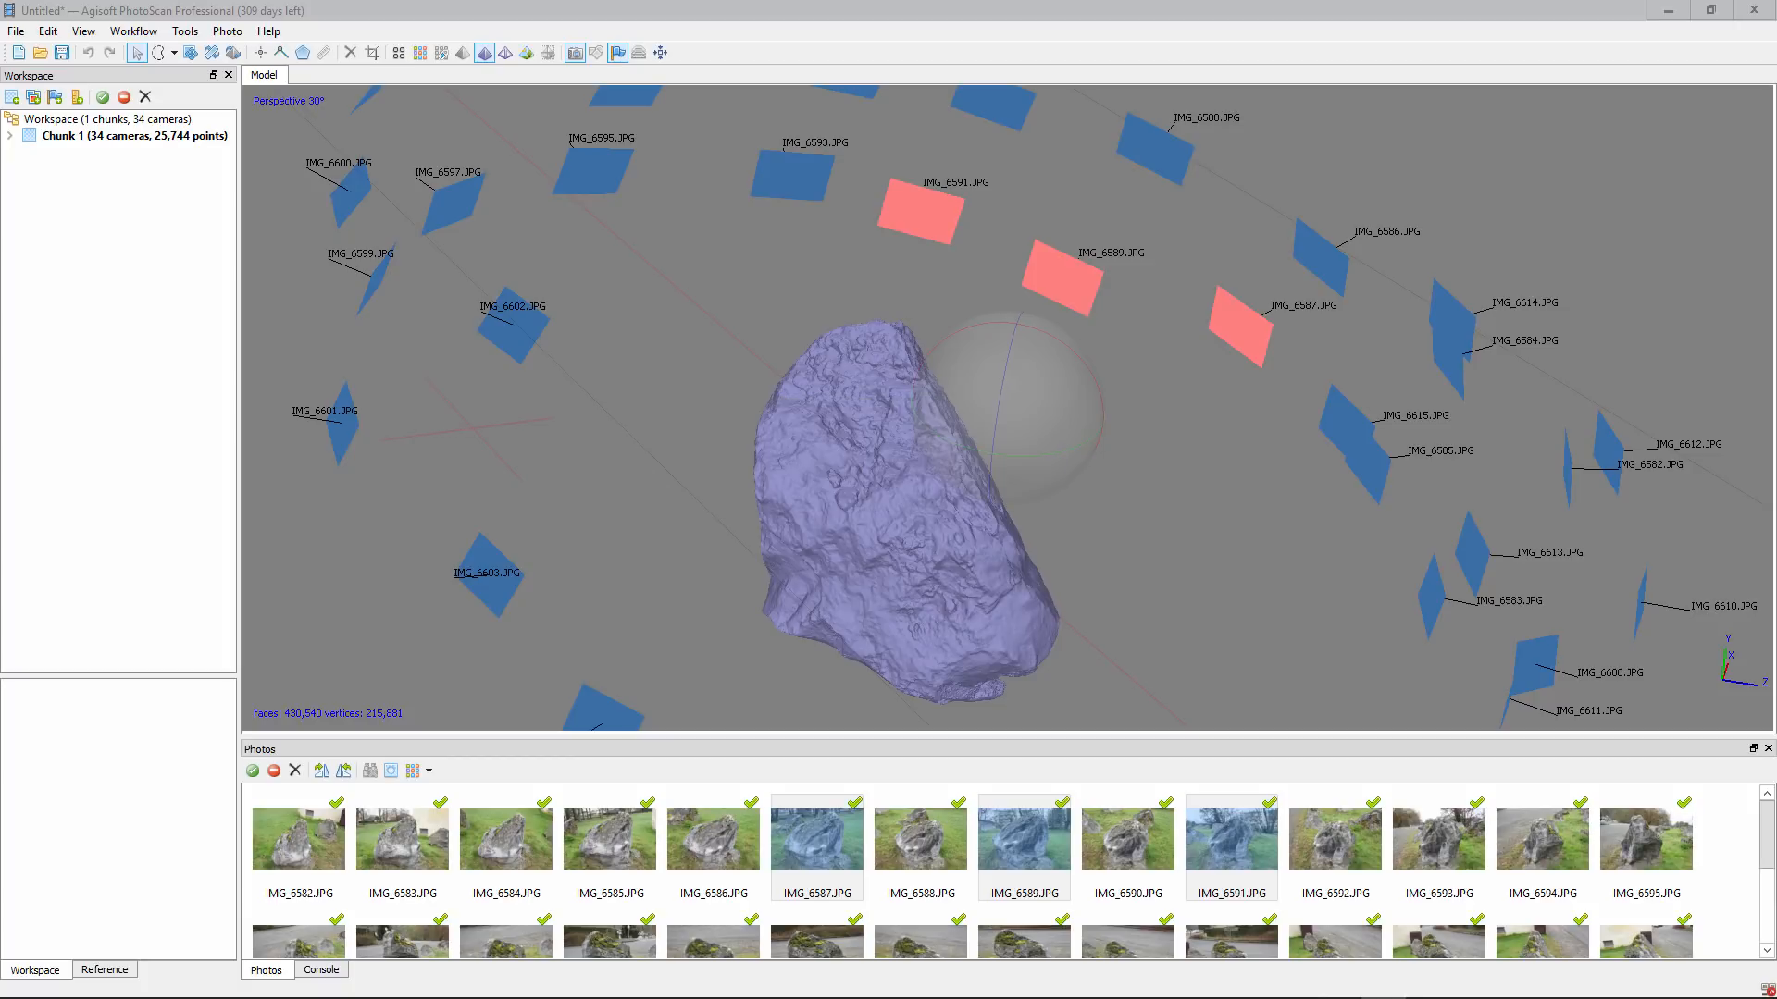
Step: Display the rock mesh with its texture and orbit around it to inspect the mossy surface
scroll(940, 428, down, 2)
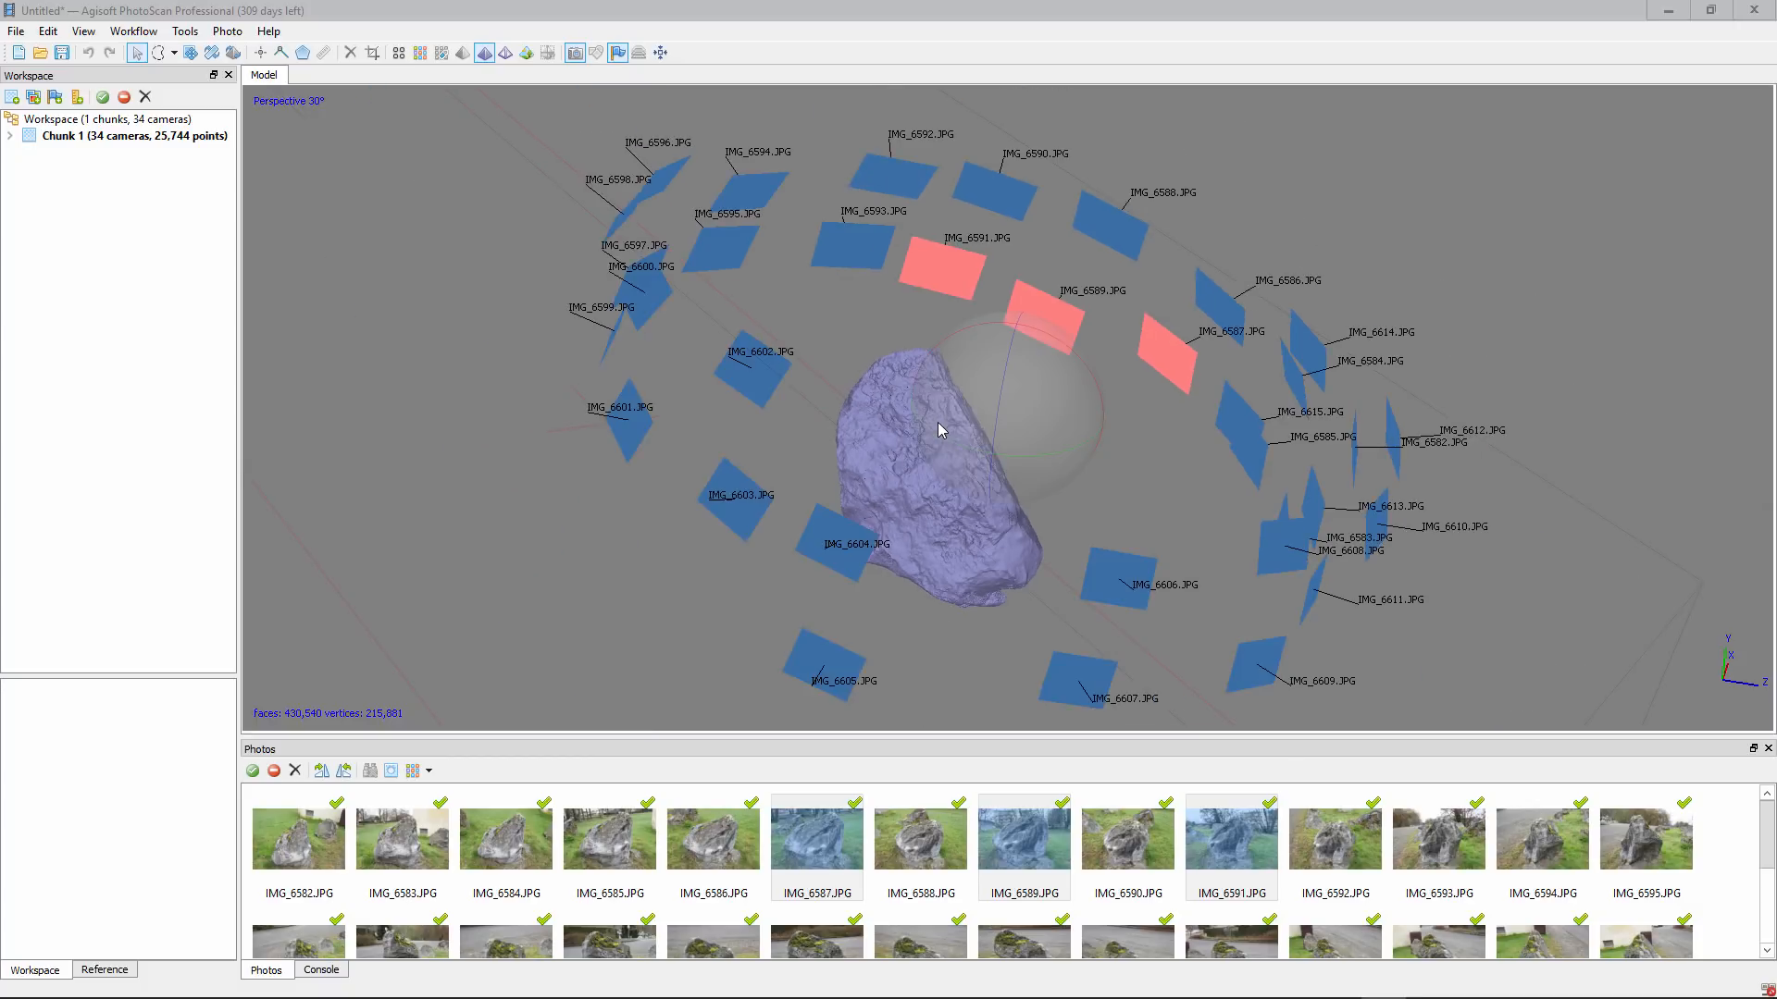
scroll(946, 427, up, 3)
scroll(971, 432, down, 1)
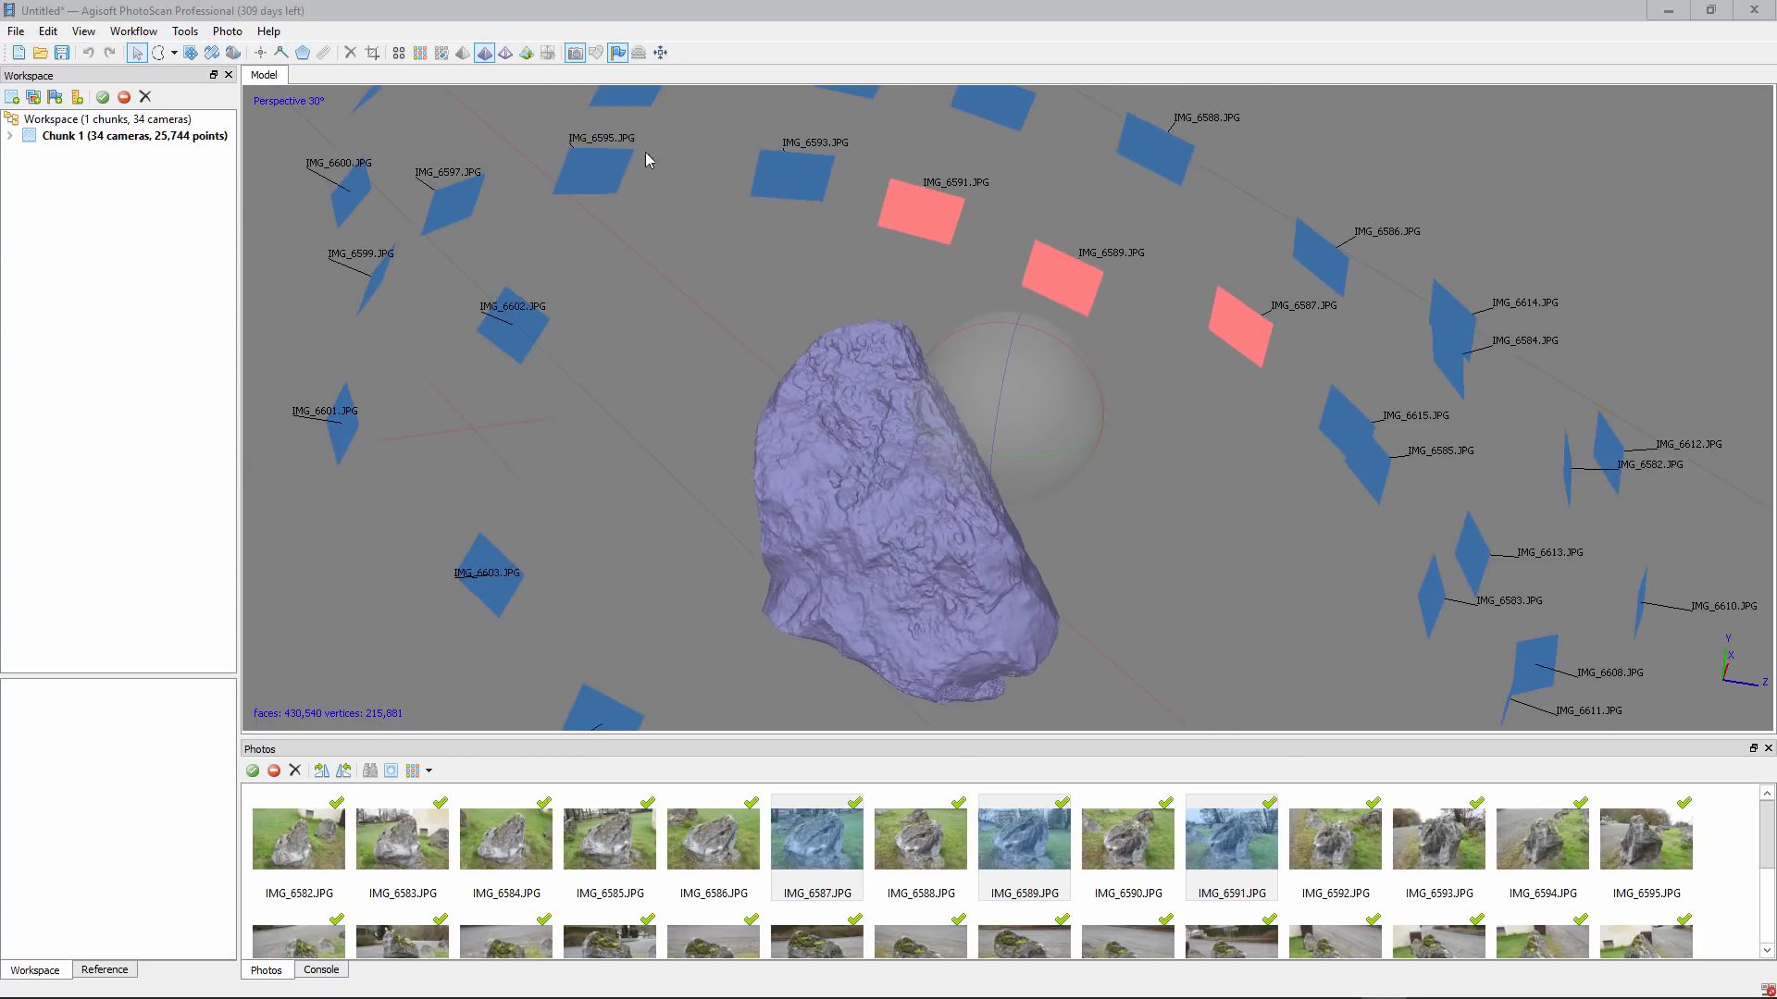
click(526, 52)
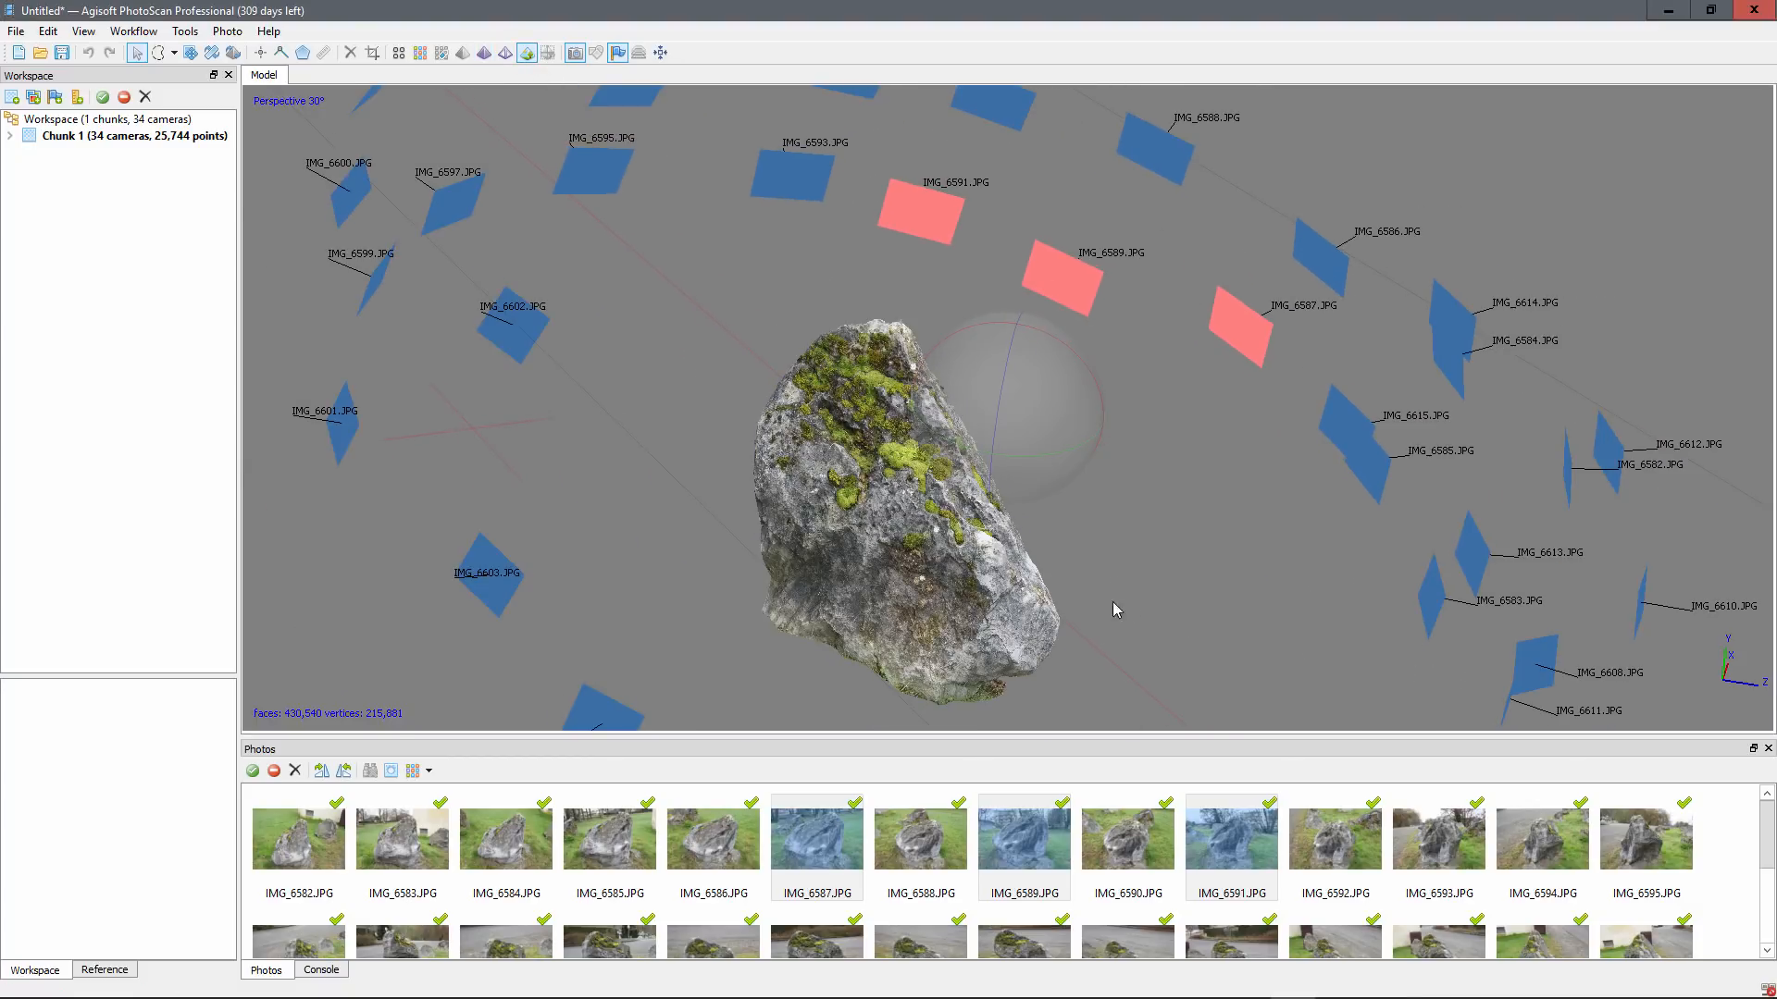
drag(1116, 597, 1272, 555)
drag(998, 545, 955, 490)
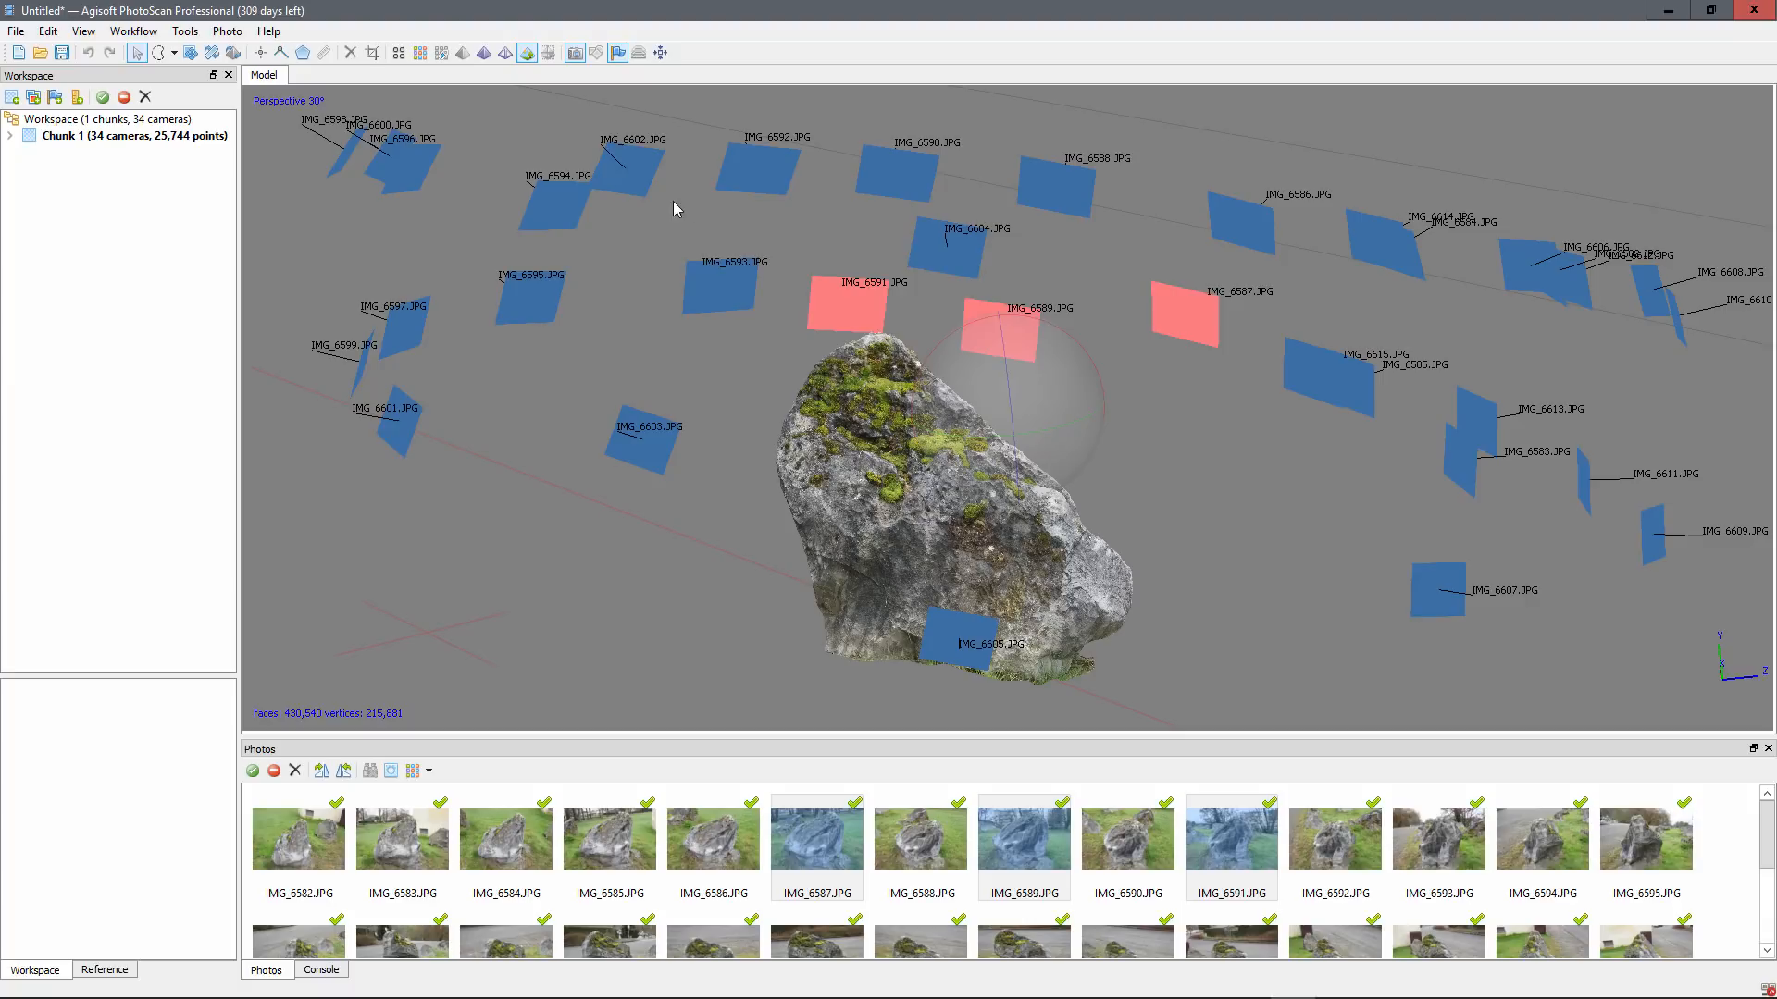
Step: Start exporting the model and browse to the Tuto Photogrammetry folder on the desktop (Bureau) as the save location
click(23, 33)
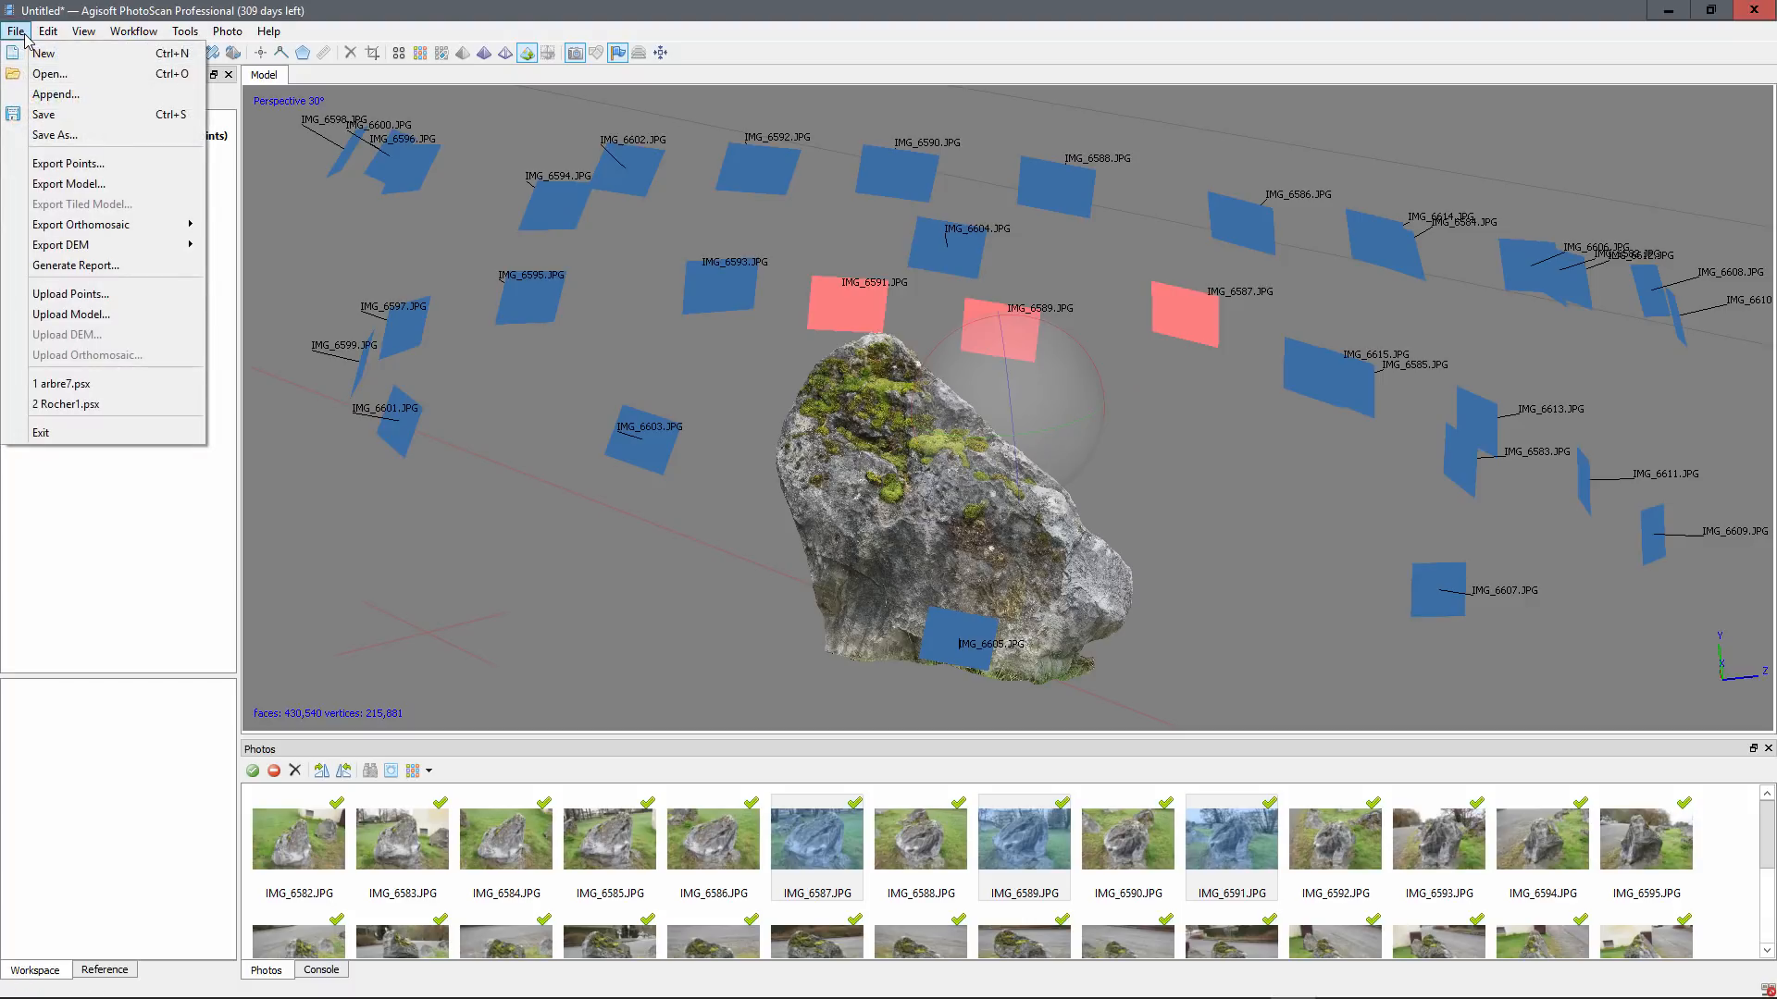
click(80, 184)
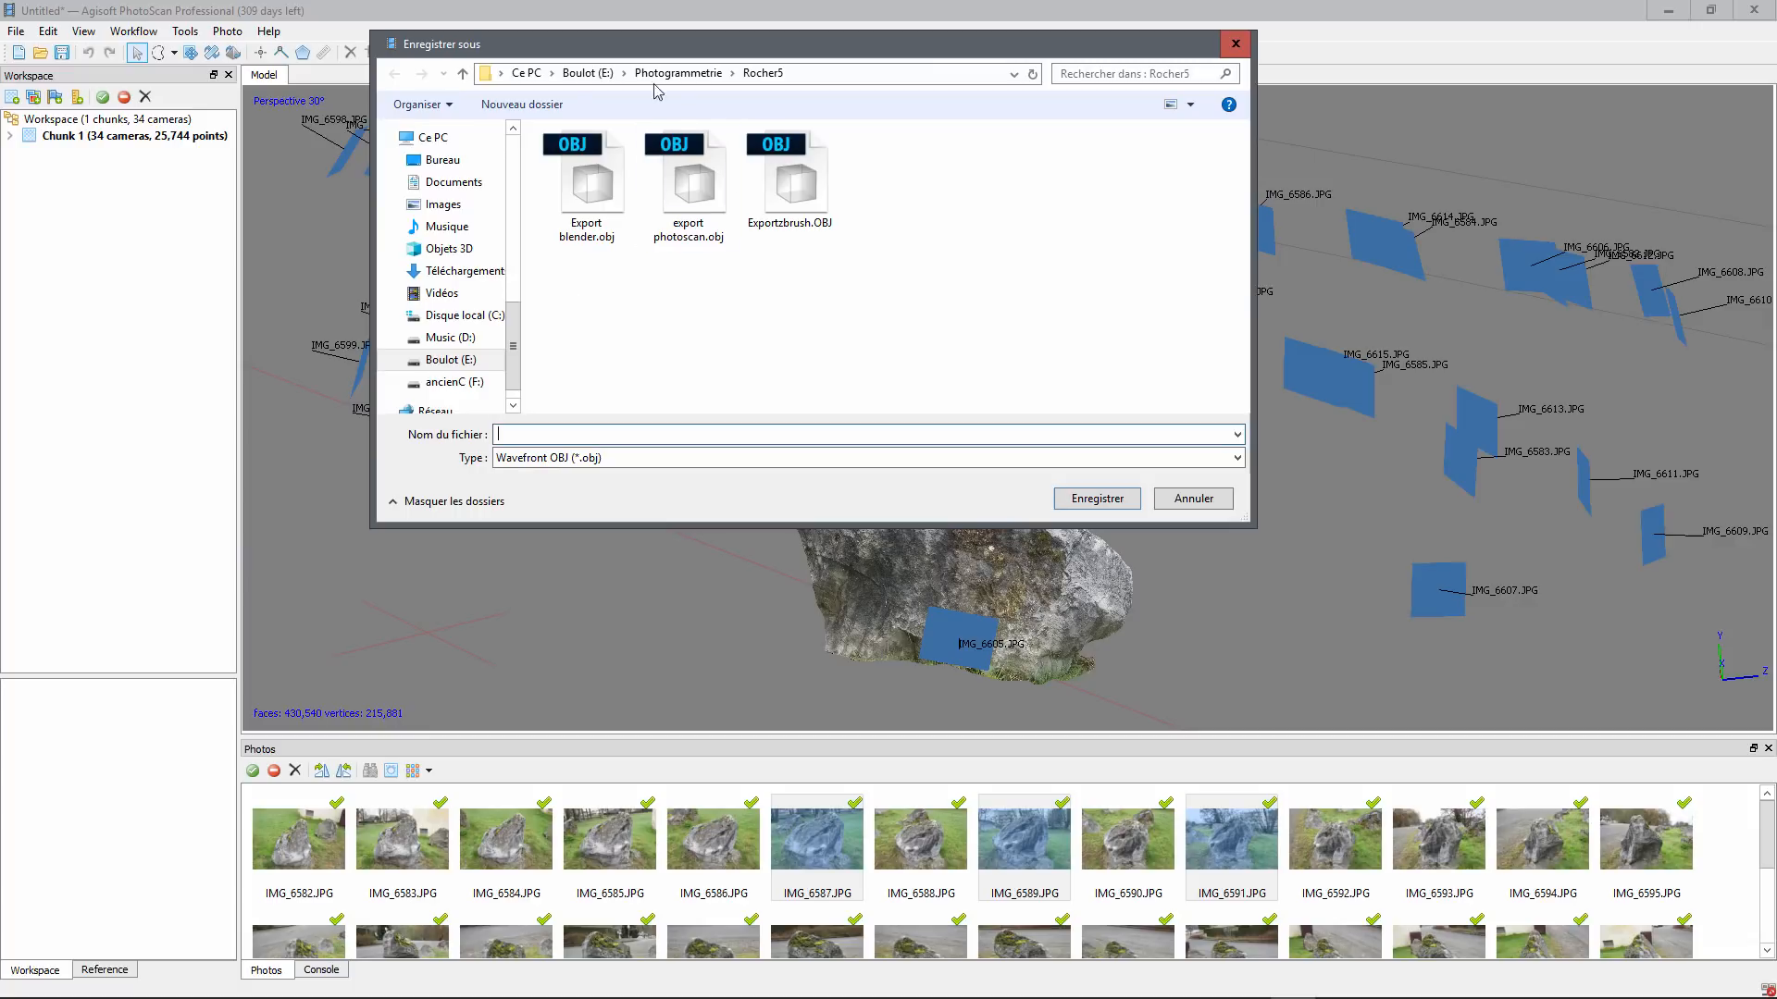
scroll(472, 342, up, 2)
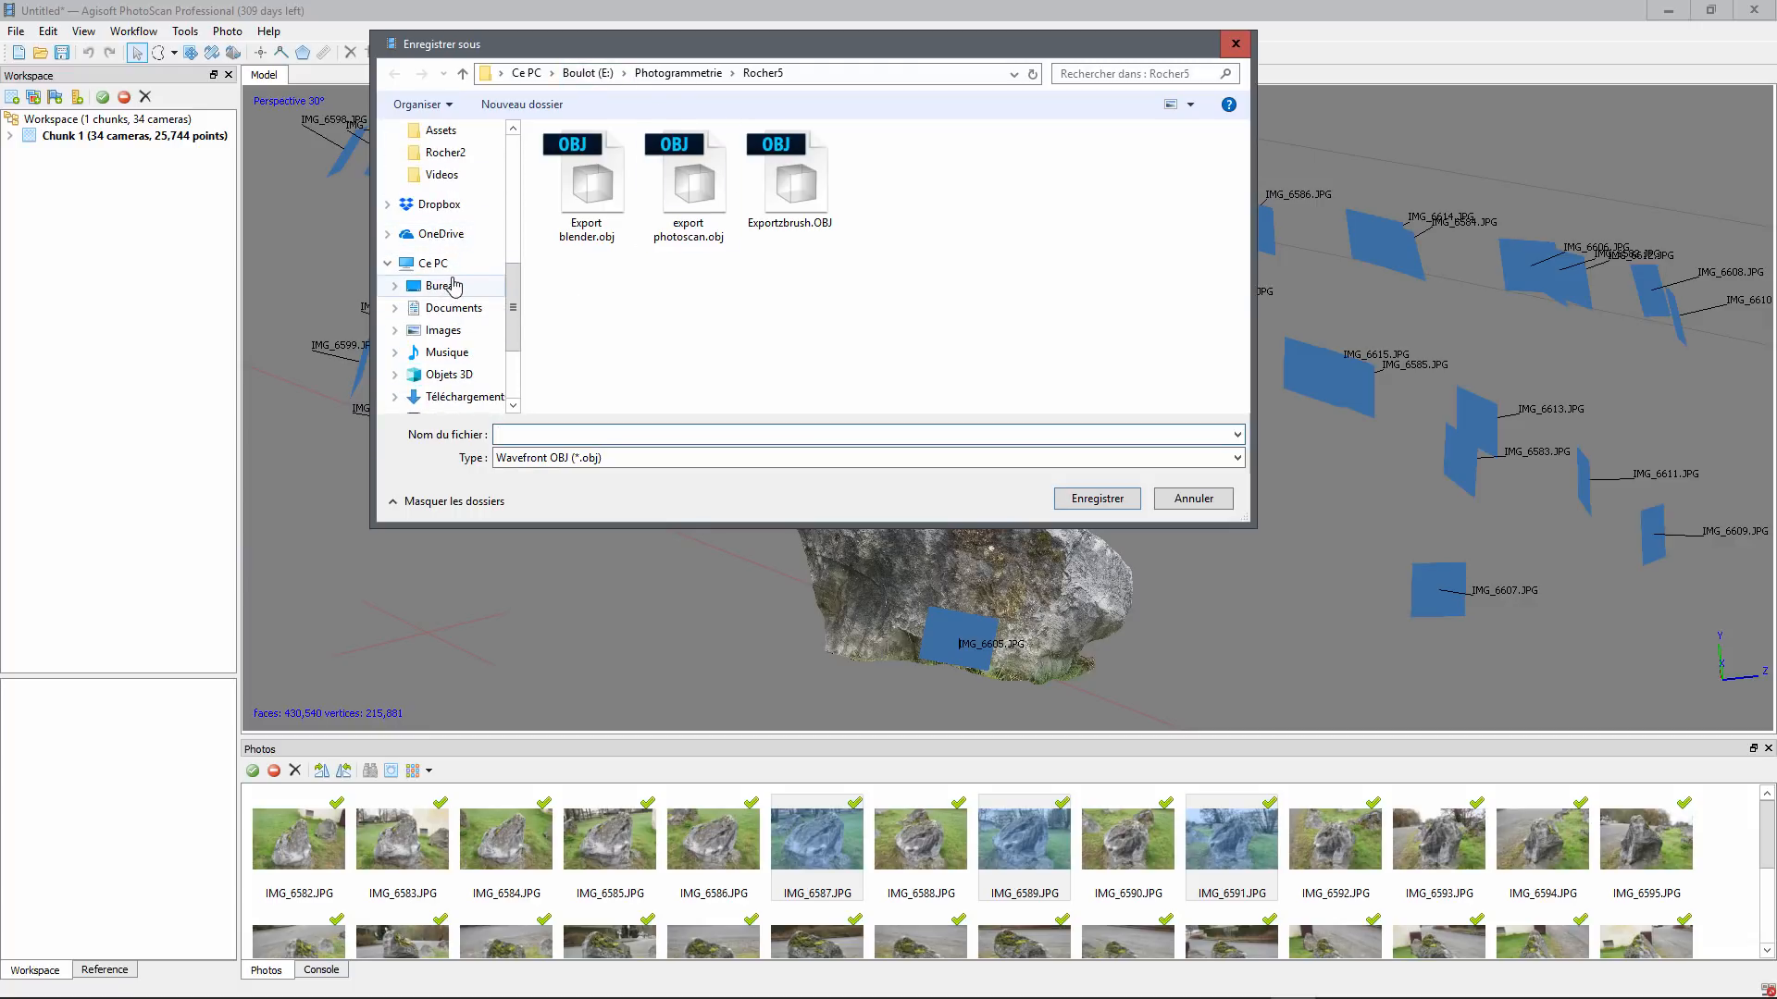
click(450, 285)
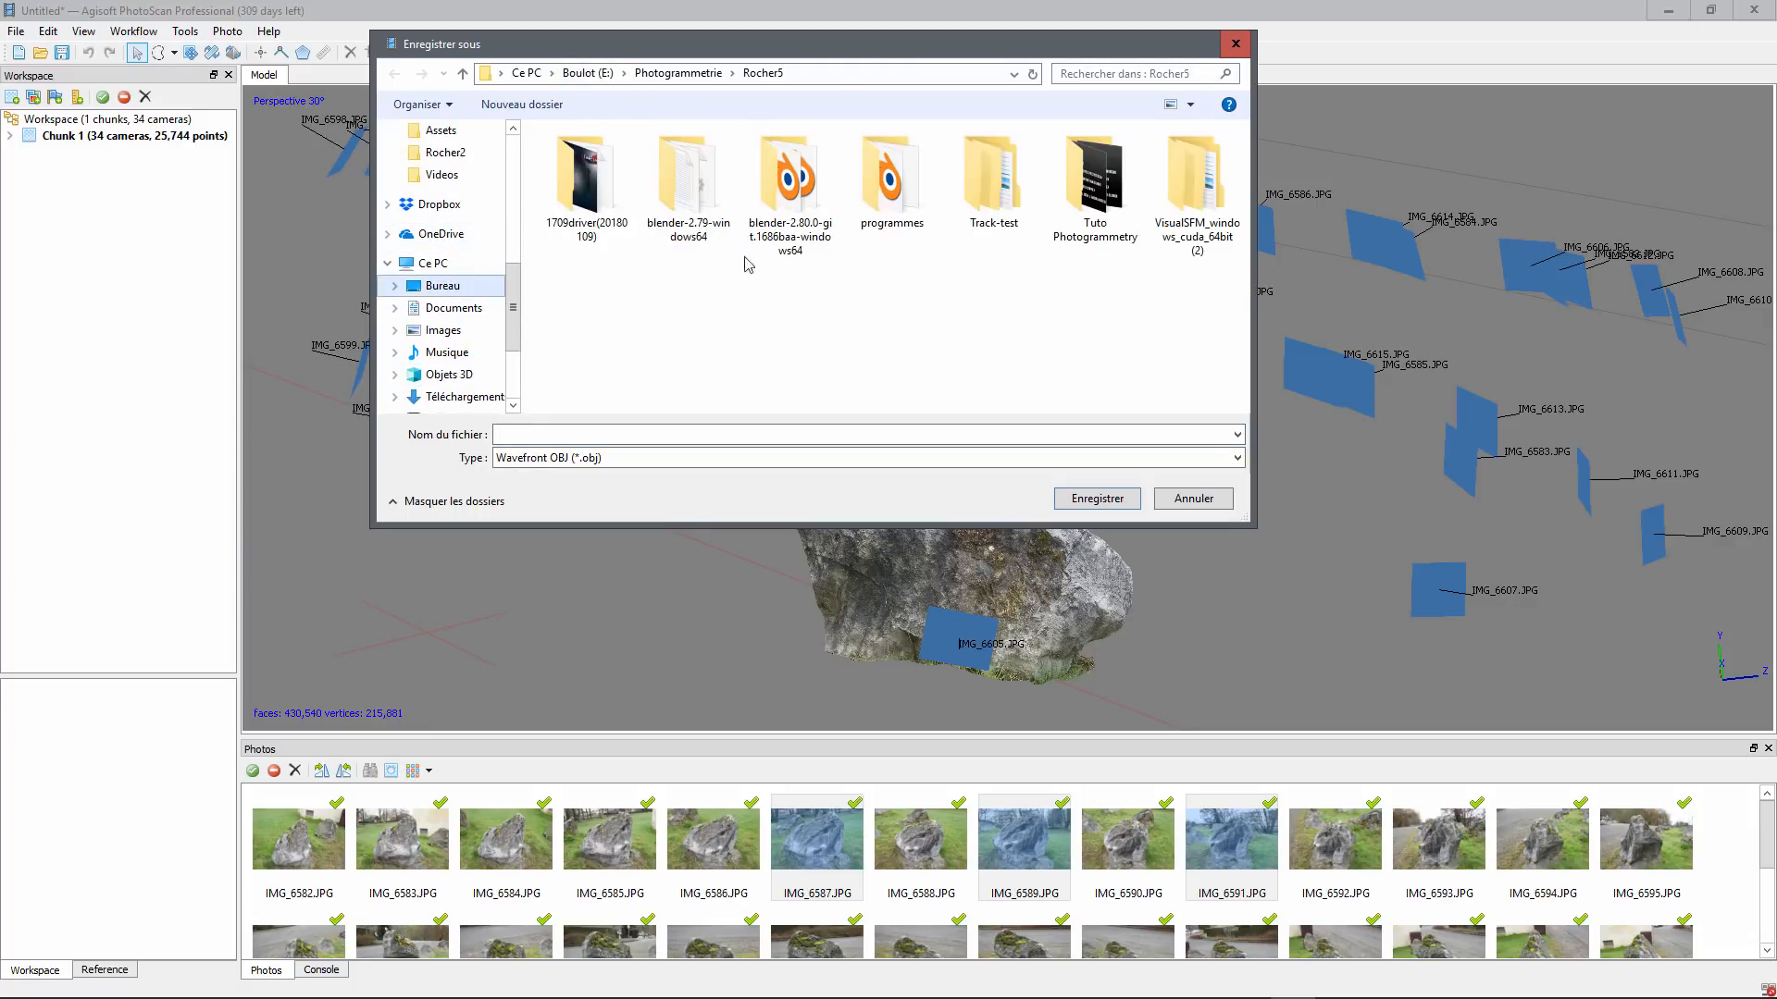
double_click(1090, 199)
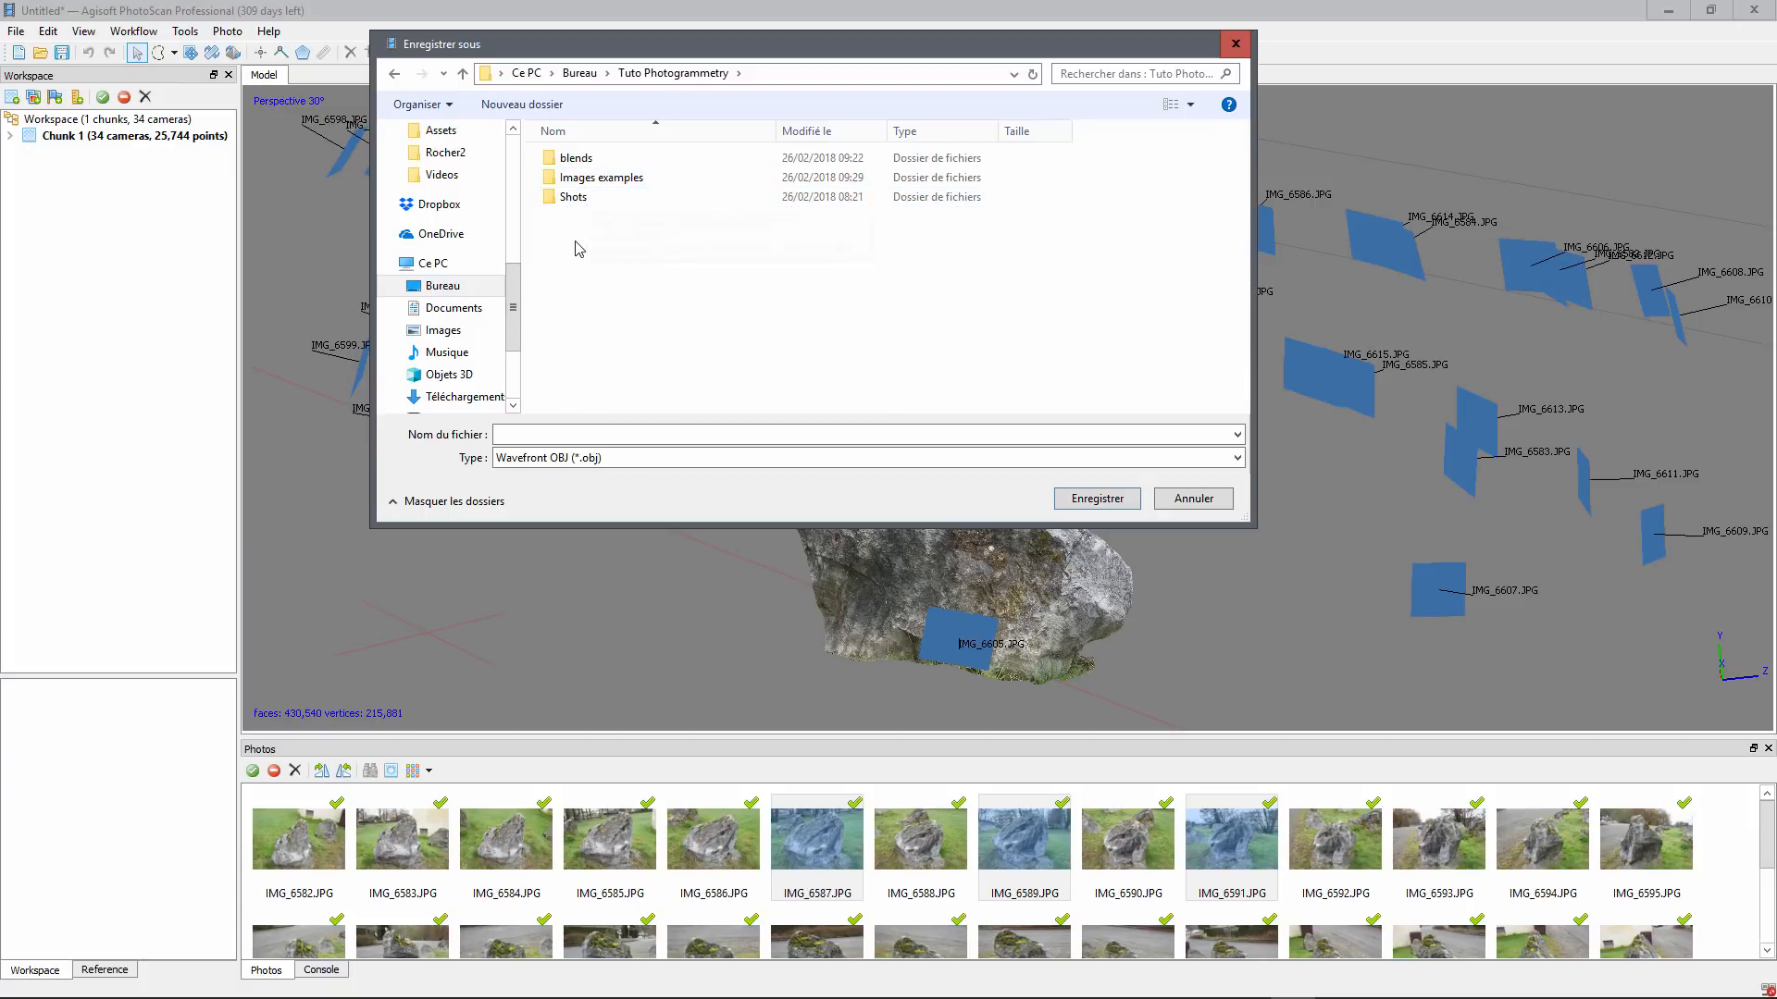
Step: Create a new folder named Exports inside Tuto Photogrammetry and open it
key(ctrl+shift+n)
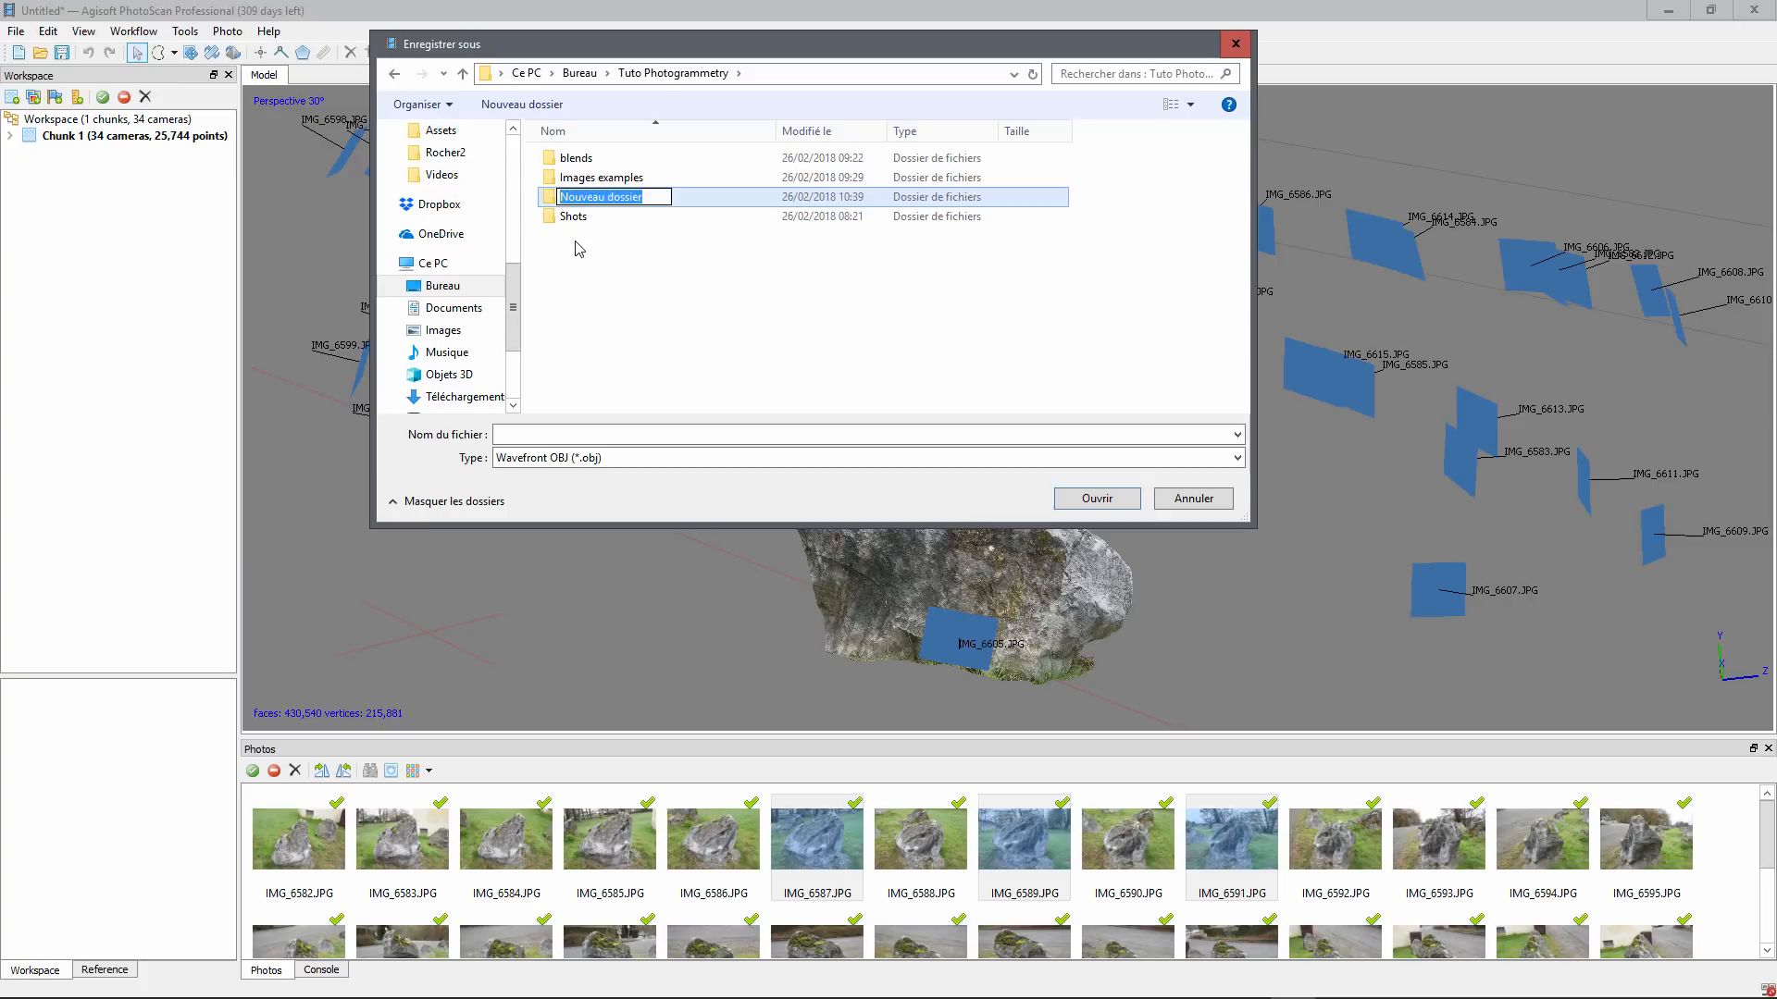
text(Export)
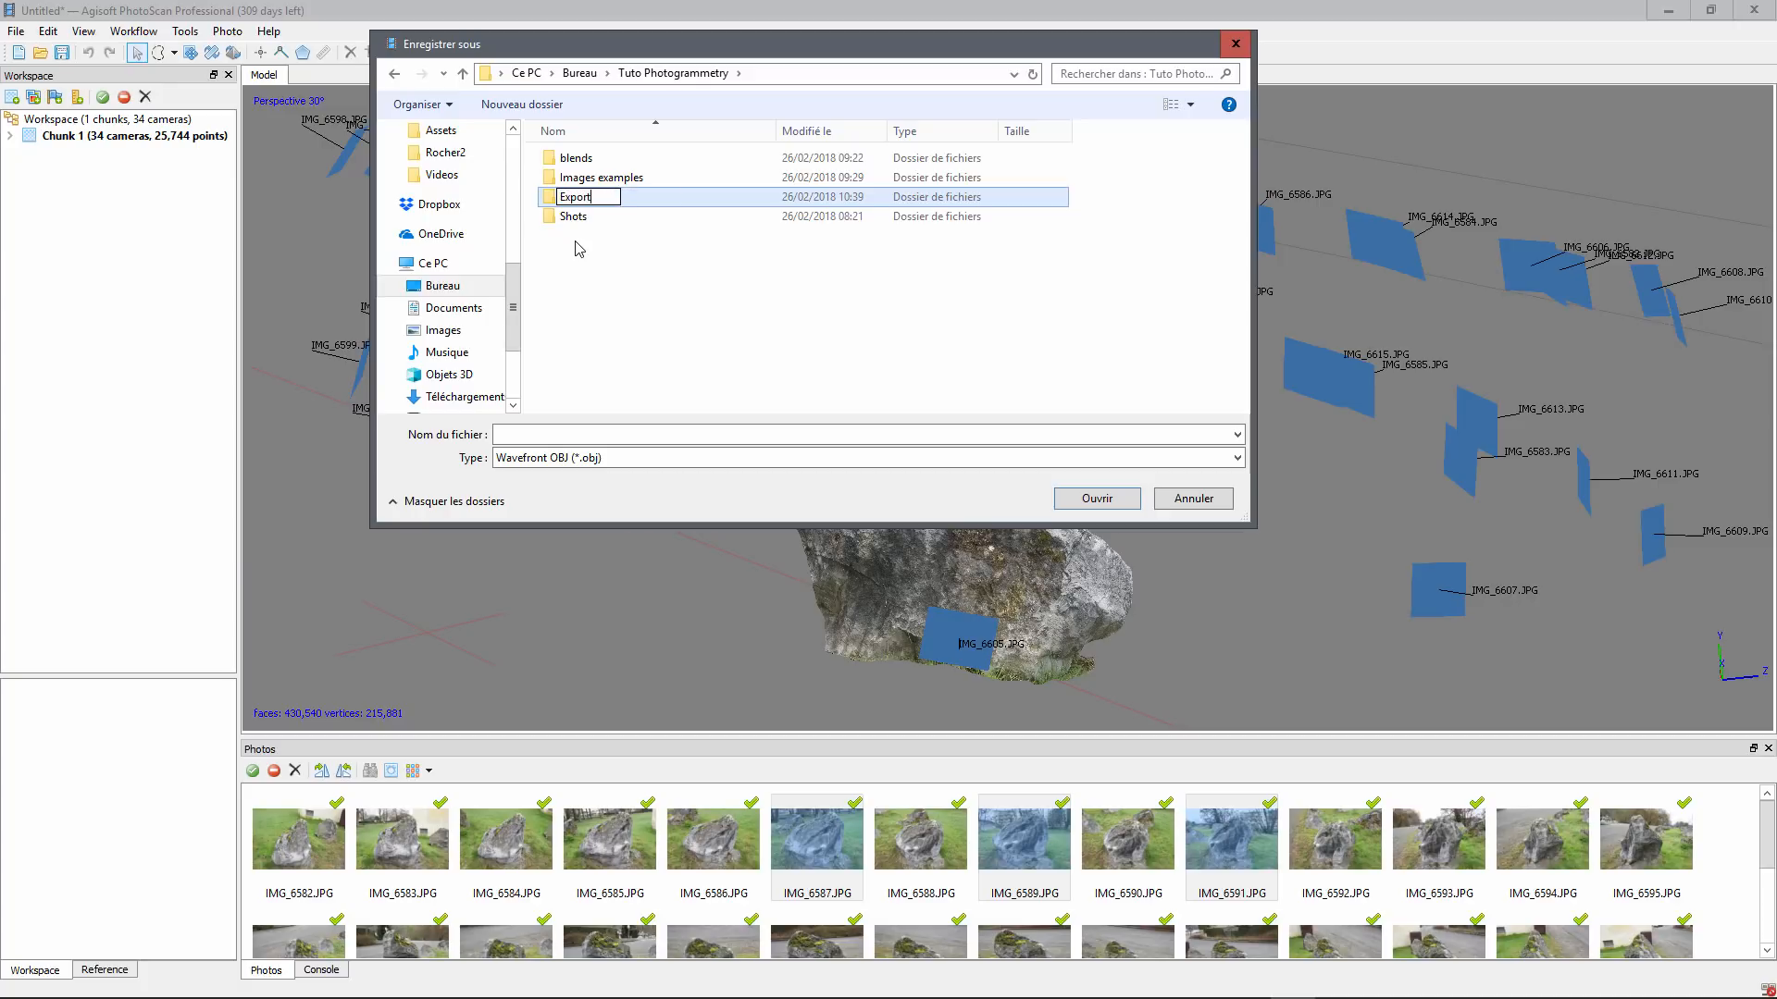
text(s)
key(Return)
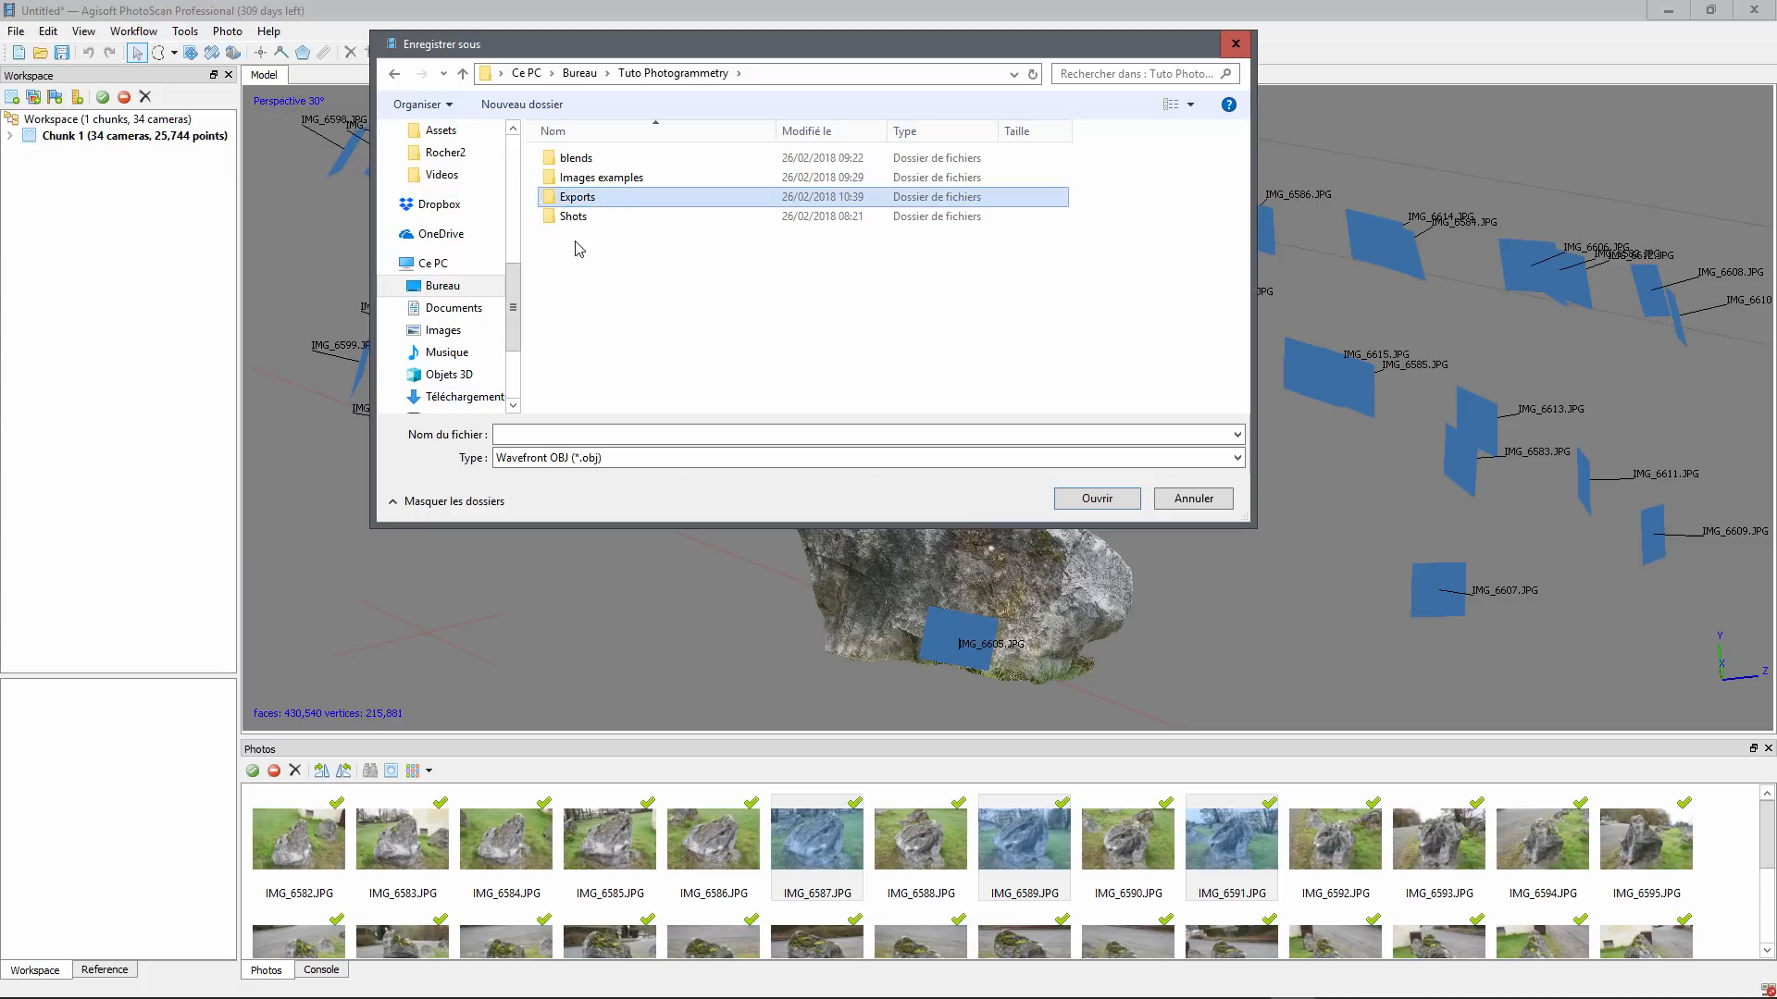
key(Return)
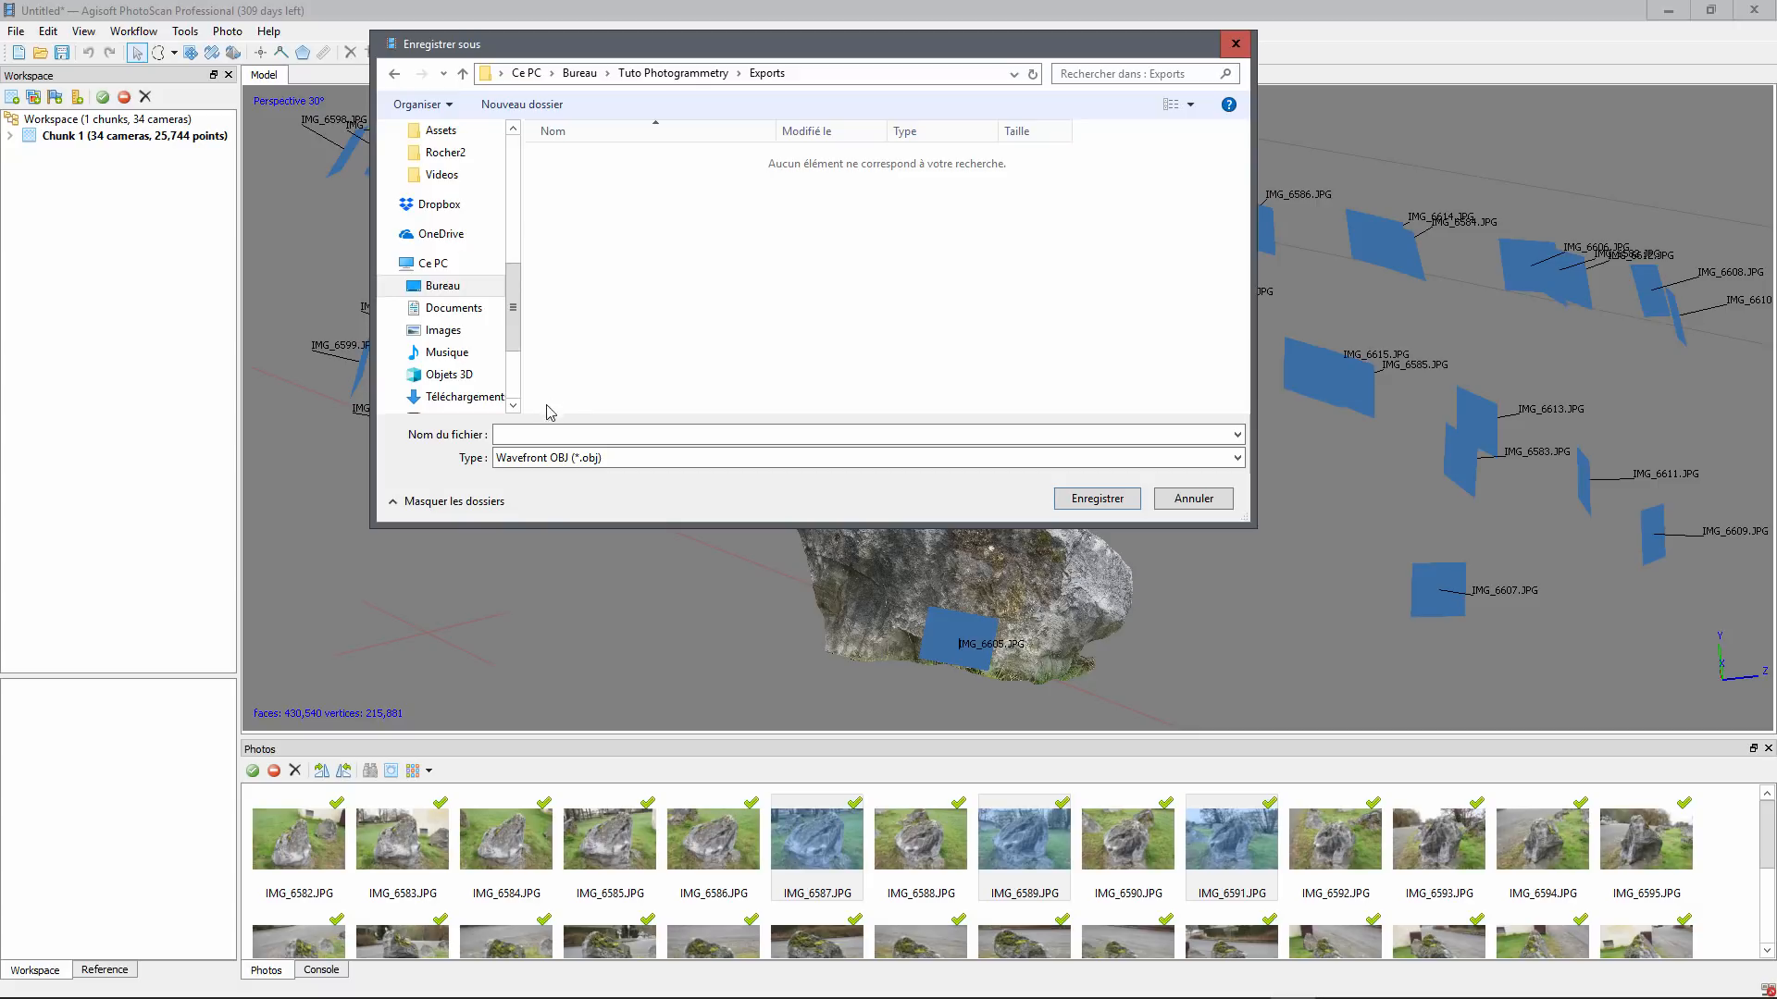
Step: Export the model as a Wavefront OBJ file named rock1 with its texture in JPEG format and precision 6
click(530, 435)
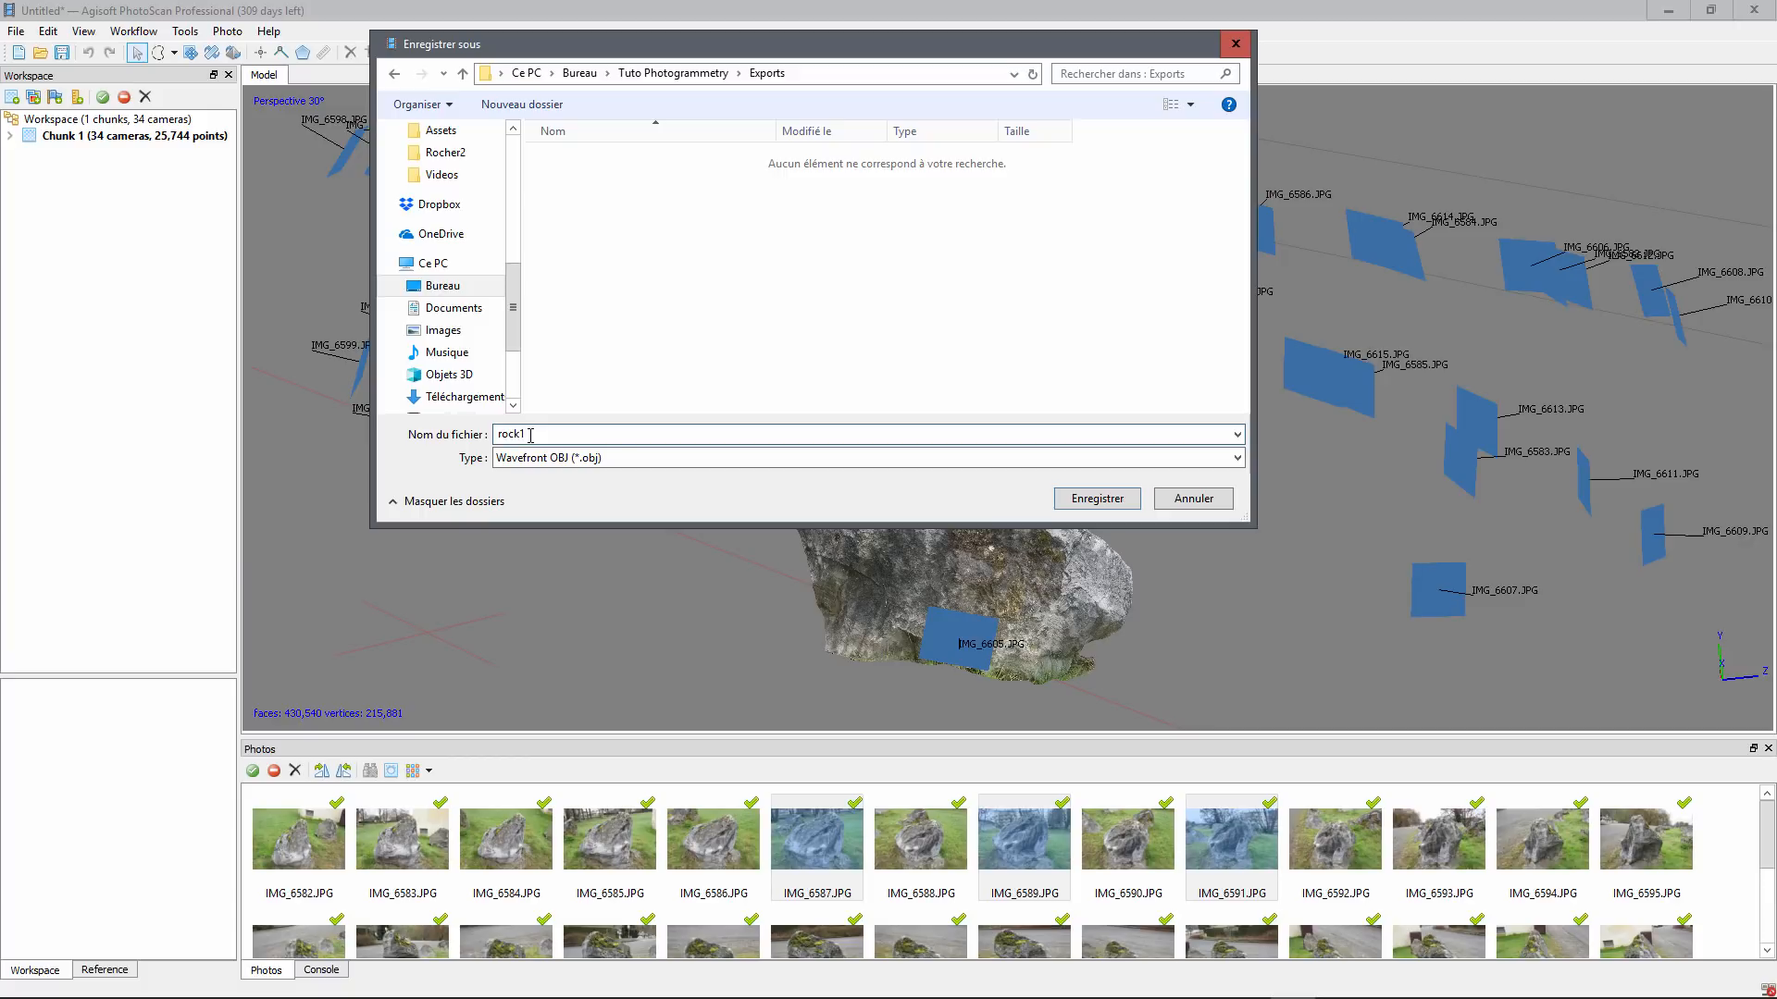
key(Return)
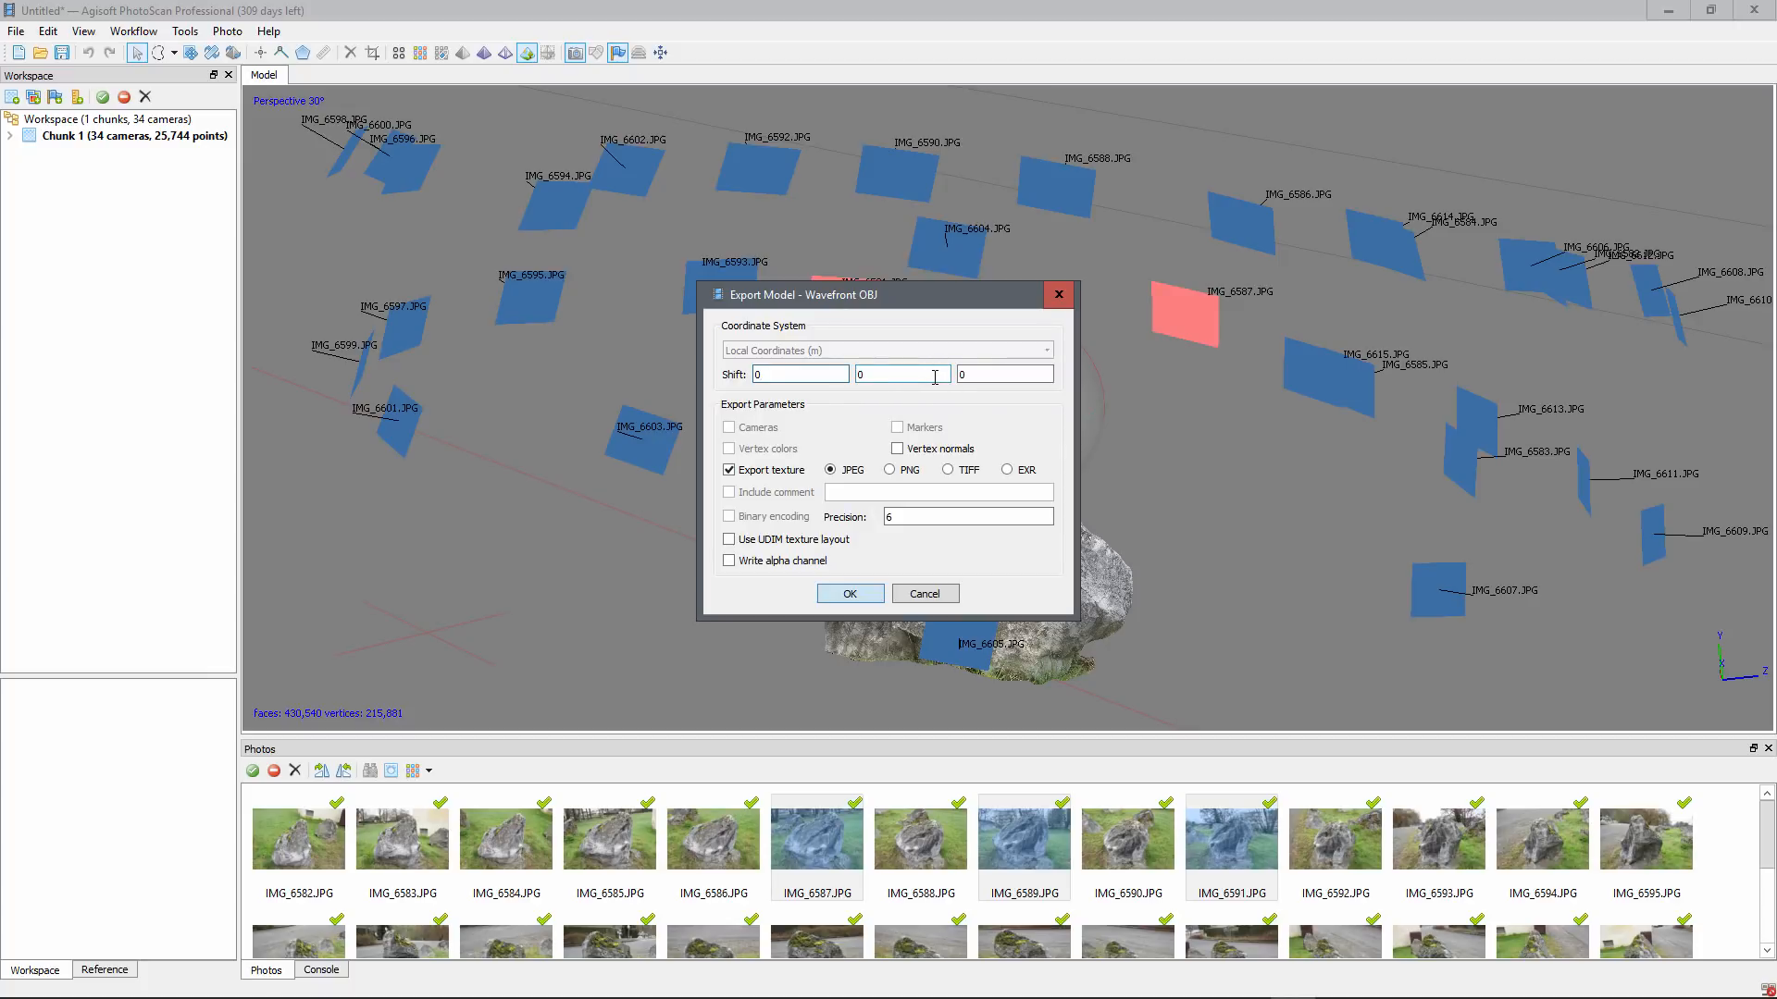
click(850, 594)
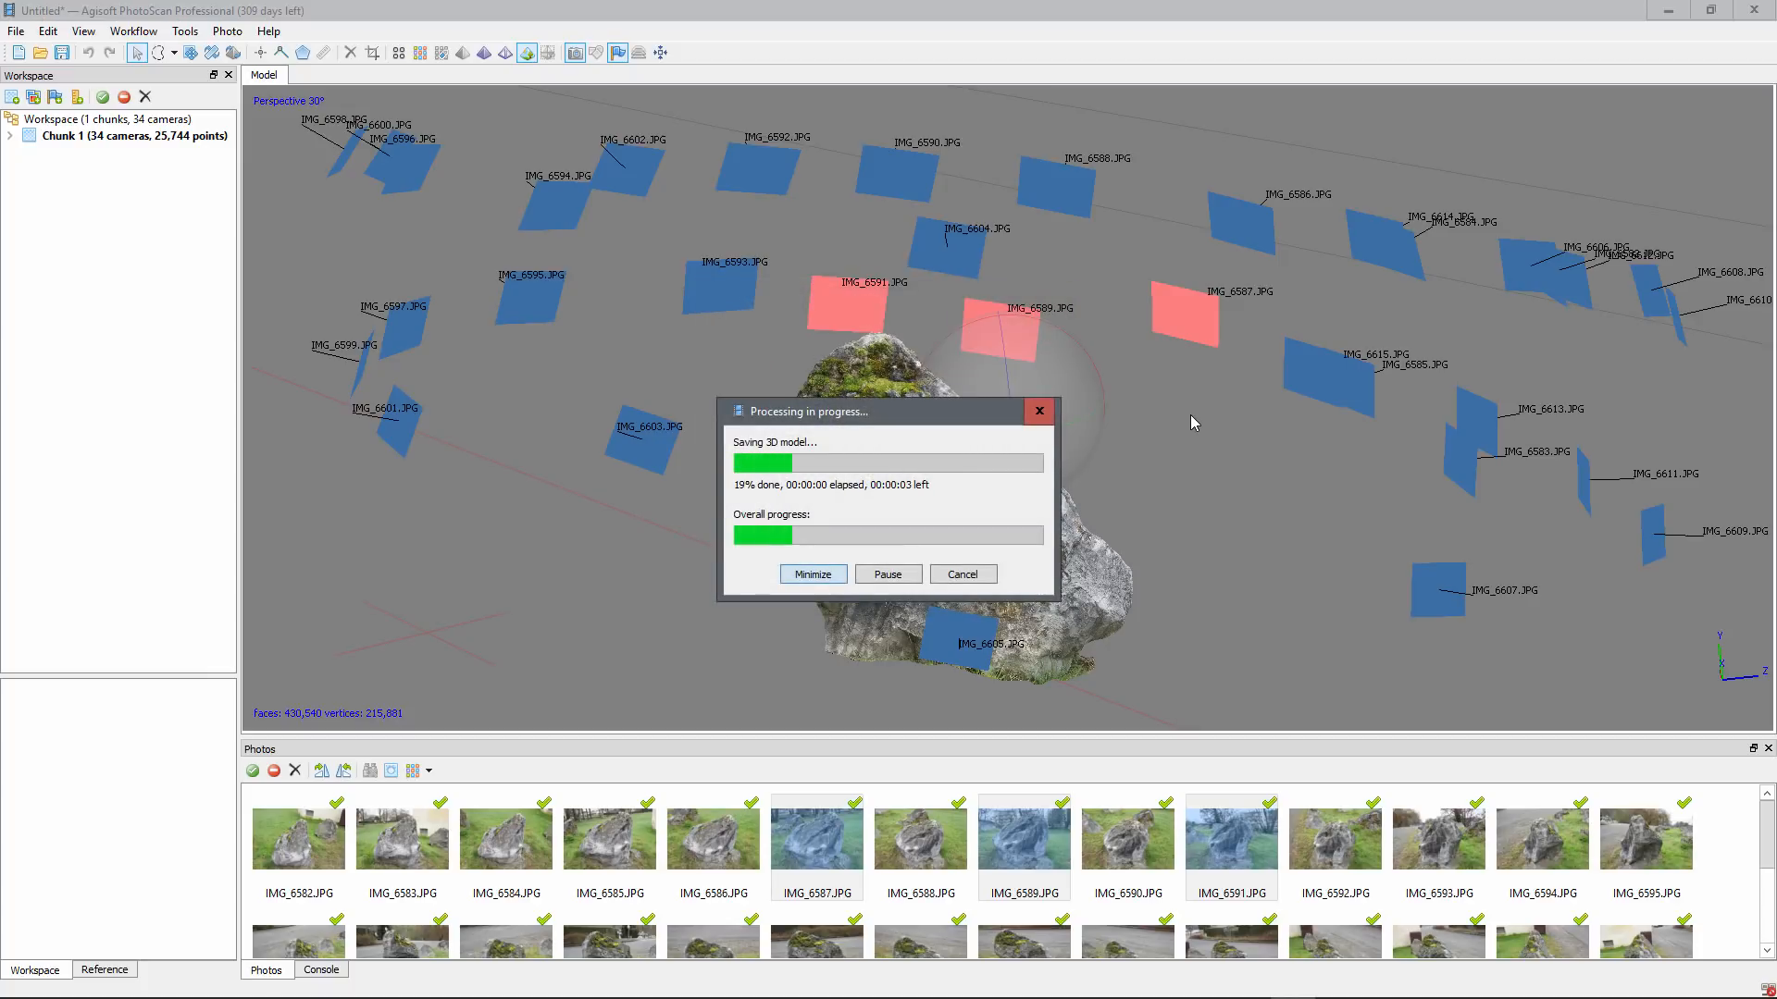